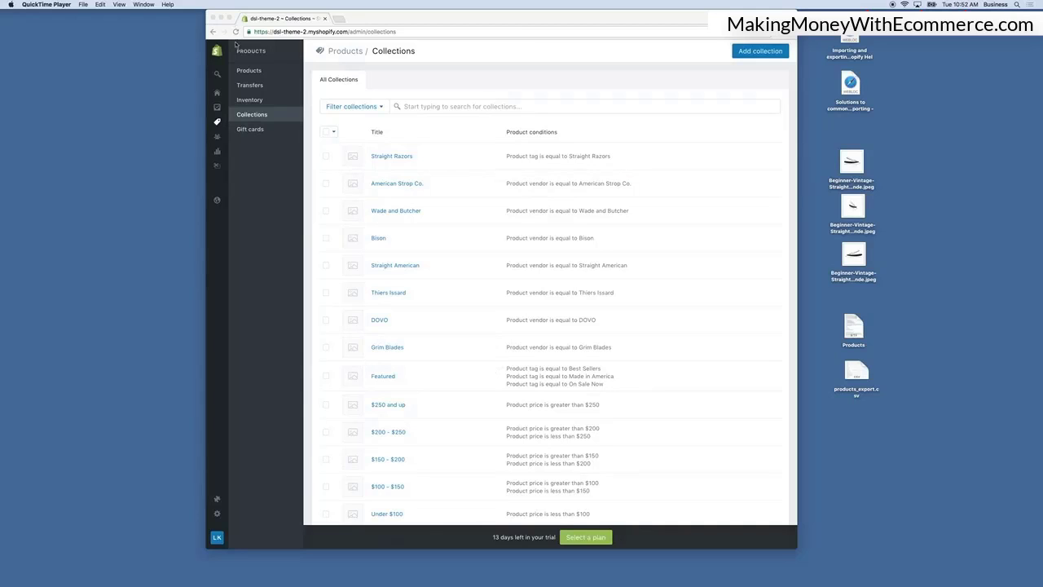
Browse between the Products and Collections pages of the store admin.
{"action": "left_click", "coordinate": [218, 122]}
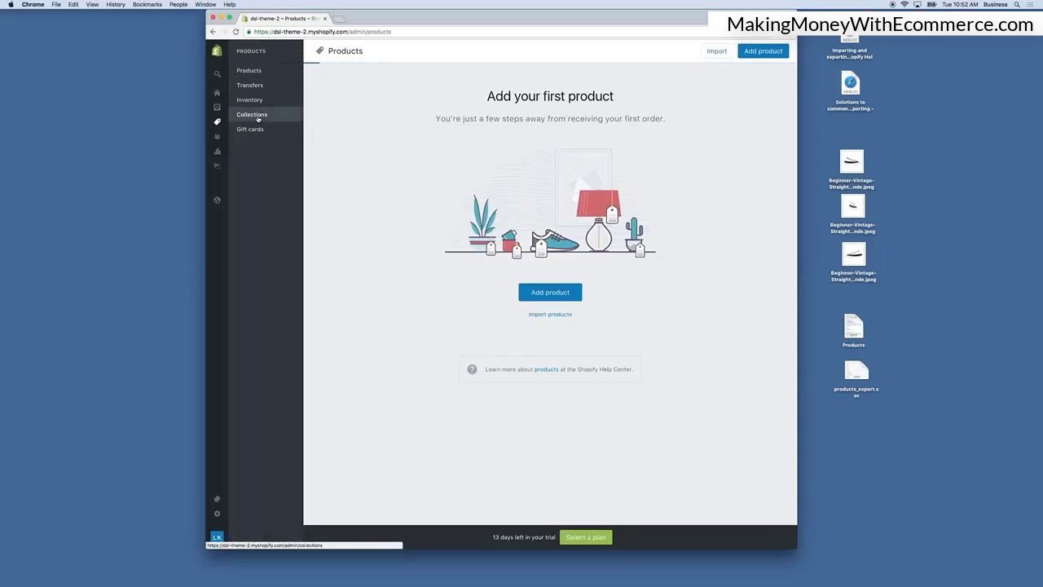
{"action": "left_click", "coordinate": [257, 118]}
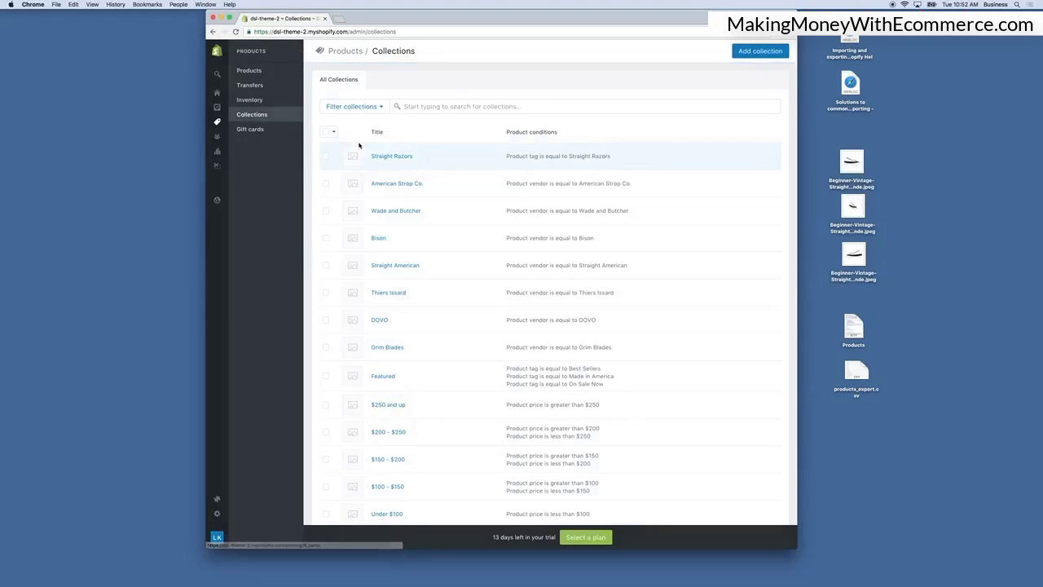
{"action": "left_click", "coordinate": [255, 72]}
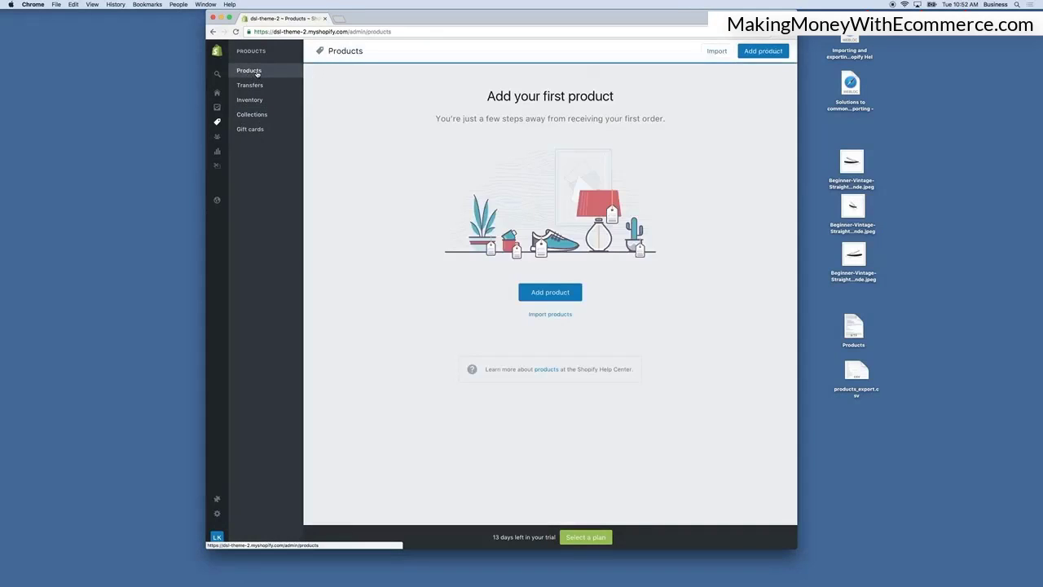
{"action": "left_click", "coordinate": [252, 124]}
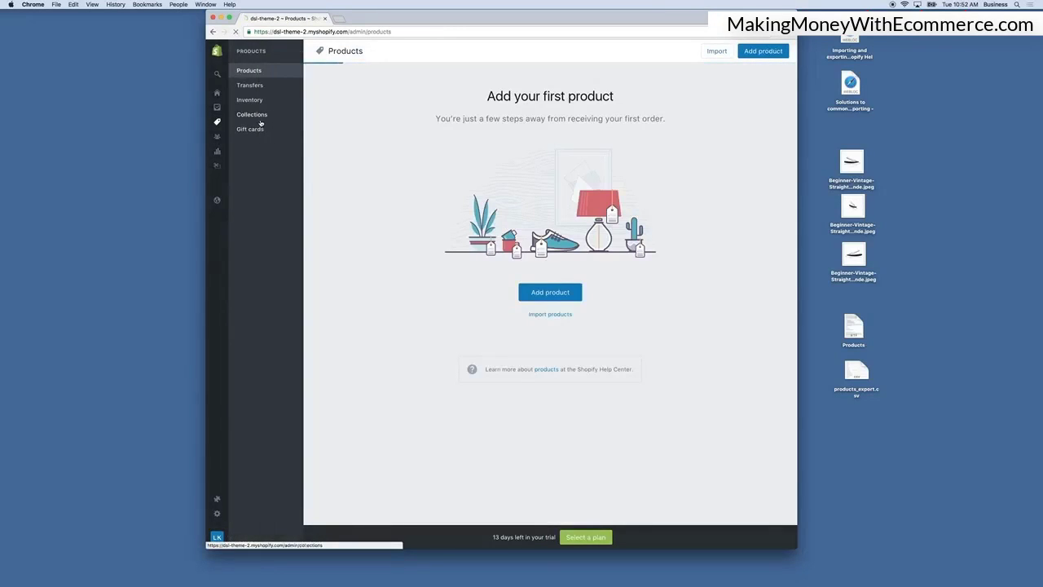
Open the Collections page in a second browser tab and scroll through the list of collections.
{"action": "right_click", "coordinate": [260, 116]}
{"action": "left_click", "coordinate": [270, 120]}
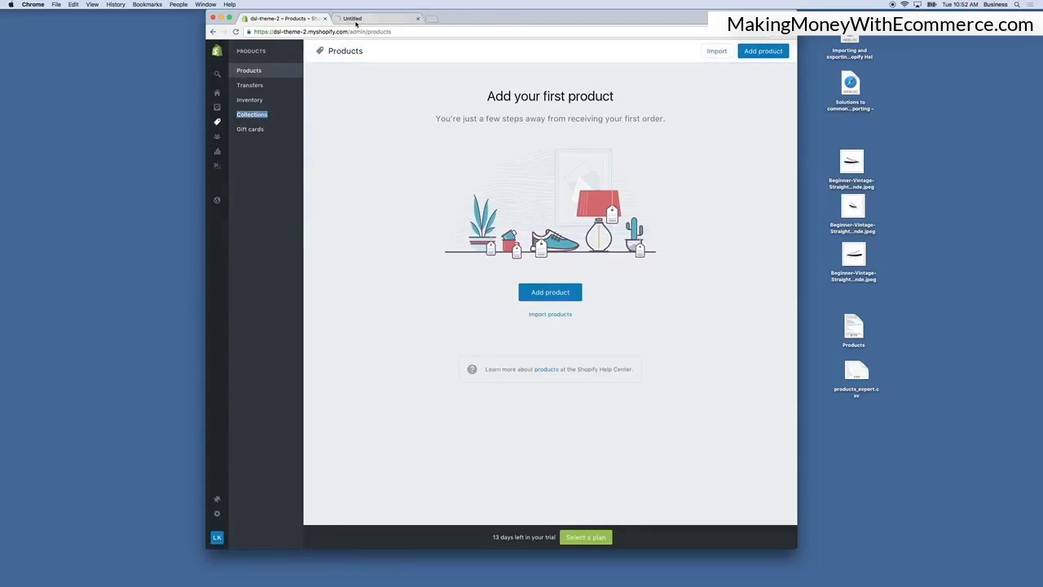
{"action": "left_click", "coordinate": [371, 18]}
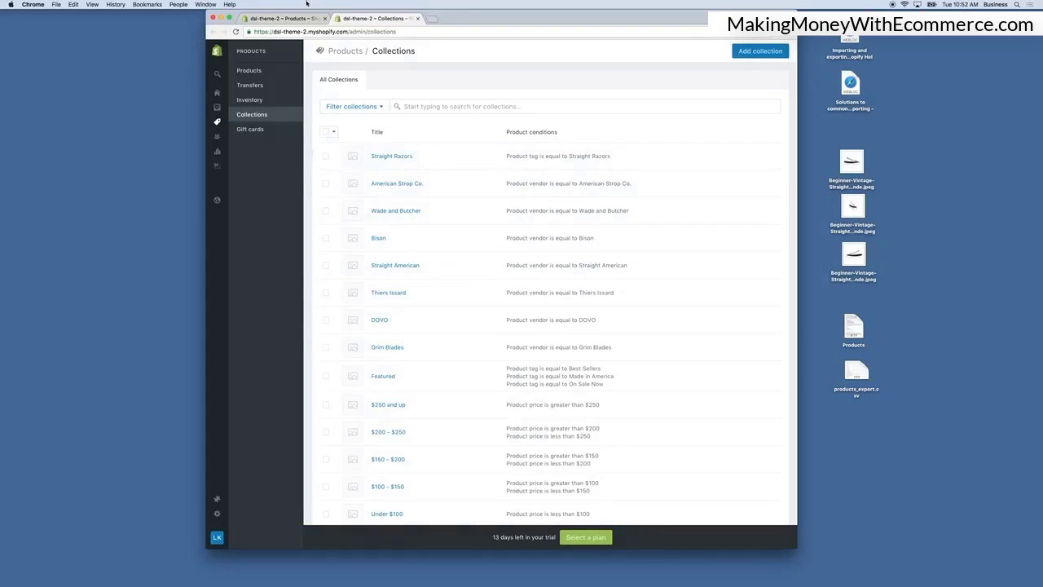
{"action": "scroll", "coordinate": [538, 255], "scroll_direction": "down", "scroll_amount": 1}
{"action": "scroll", "coordinate": [539, 254], "scroll_direction": "down", "scroll_amount": 4}
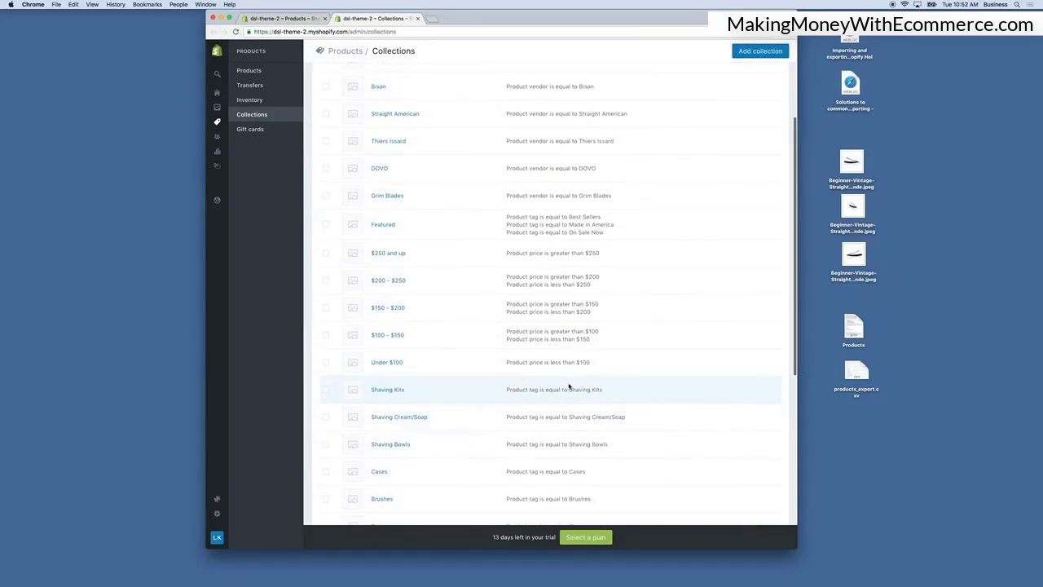
Return to the Products tab, open the Products text document from the desktop and place its window beside the browser.
{"action": "left_click", "coordinate": [286, 18]}
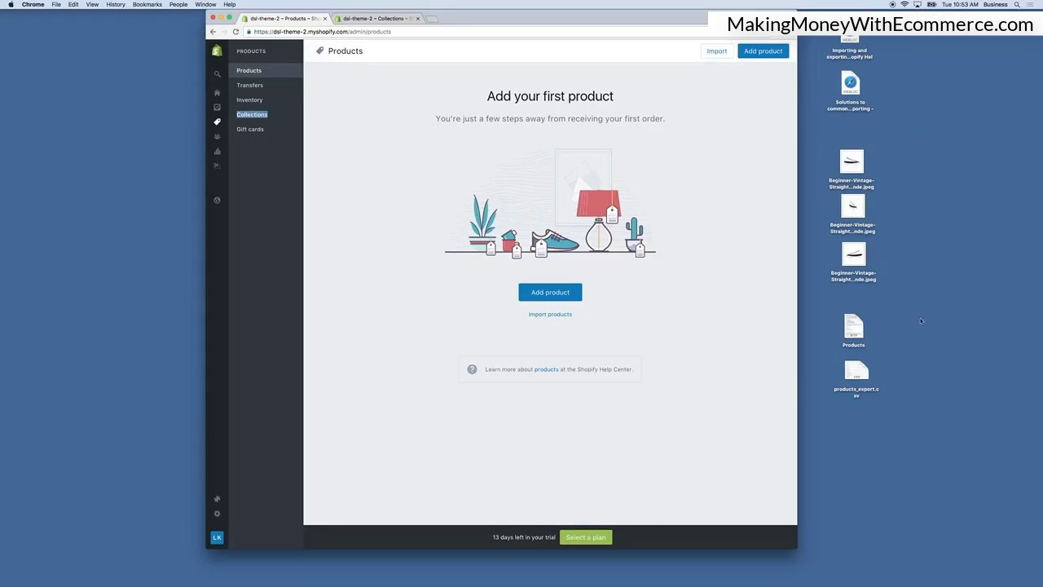
{"action": "double_click", "coordinate": [853, 328]}
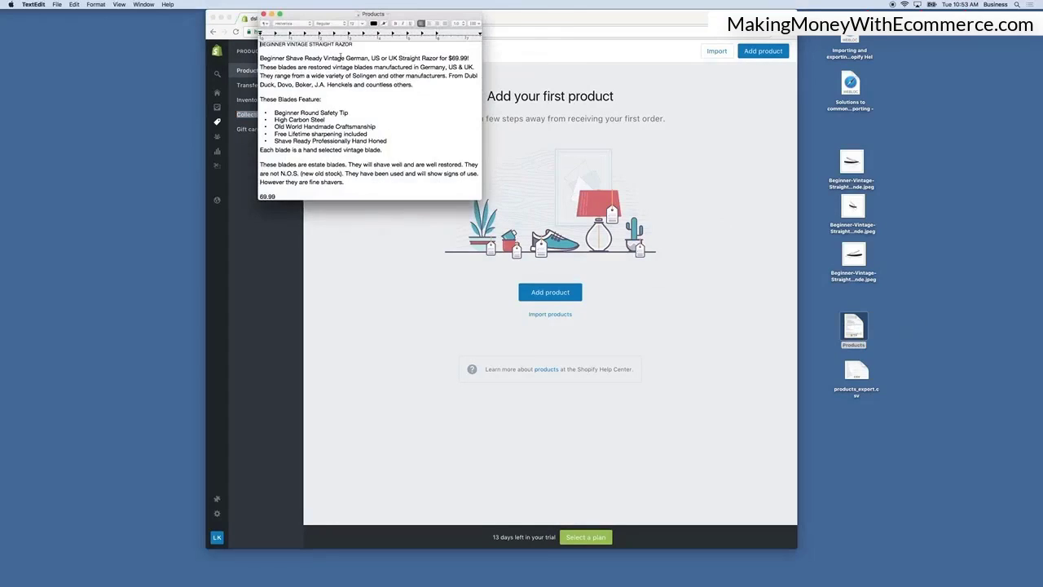
{"action": "left_click_drag", "start_coordinate": [343, 19], "coordinate": [885, 37]}
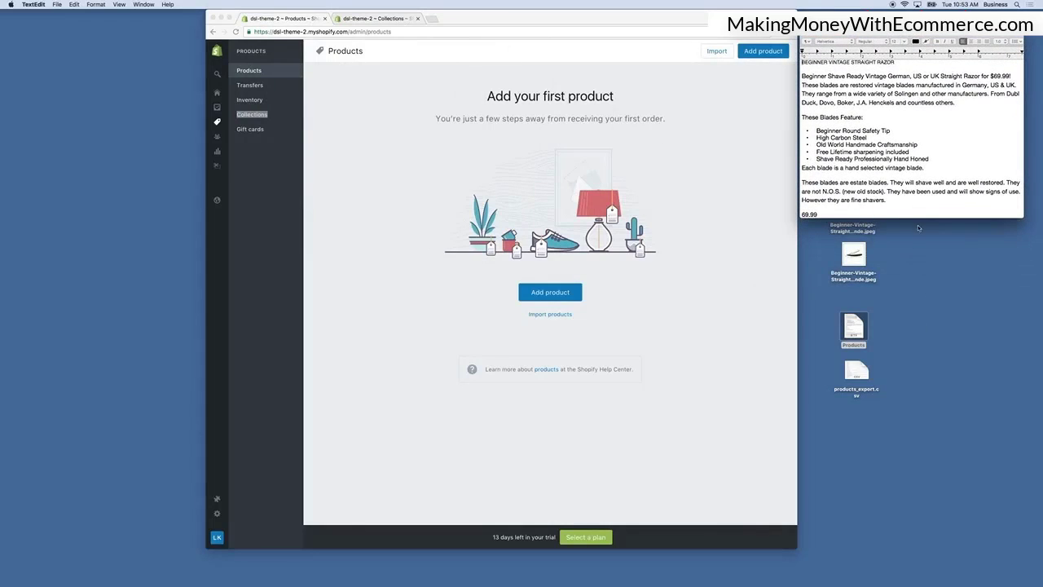
{"action": "left_click_drag", "start_coordinate": [922, 230], "coordinate": [922, 272]}
{"action": "left_click_drag", "start_coordinate": [890, 36], "coordinate": [899, 303]}
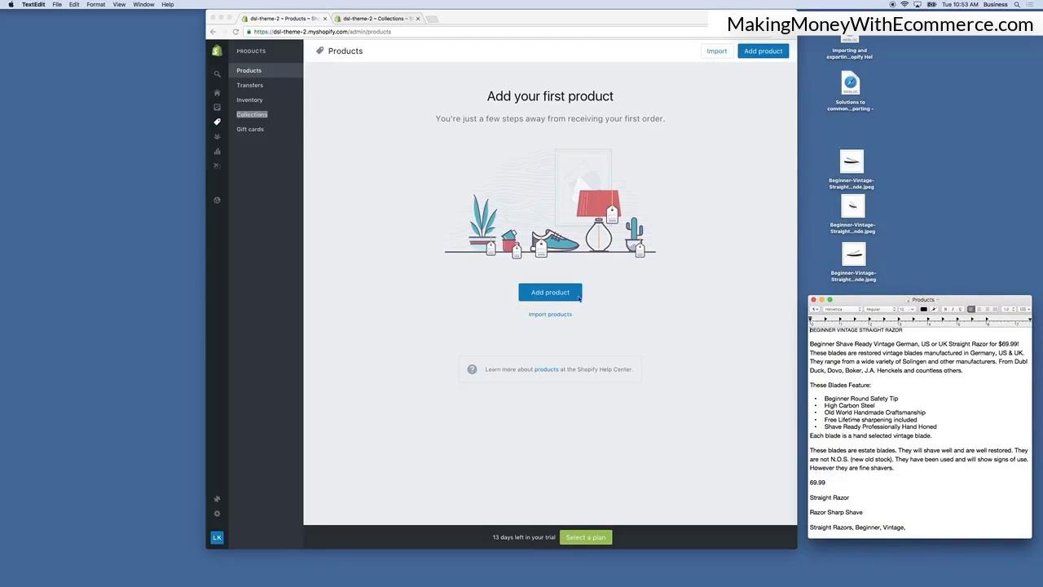
Start adding a new product and scroll through the empty product form.
{"action": "left_click", "coordinate": [541, 293]}
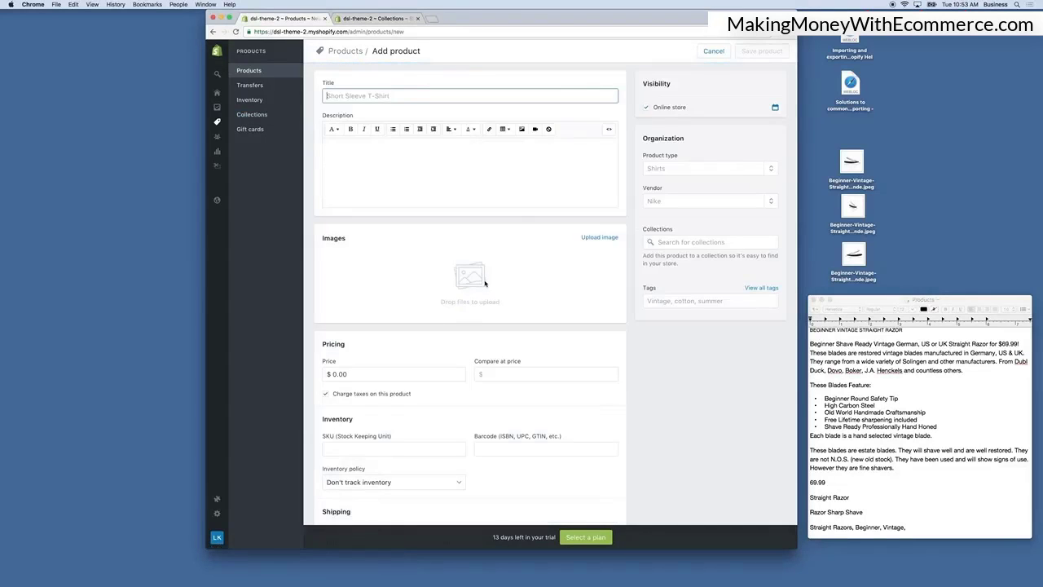
{"action": "scroll", "coordinate": [487, 281], "scroll_direction": "down", "scroll_amount": 5}
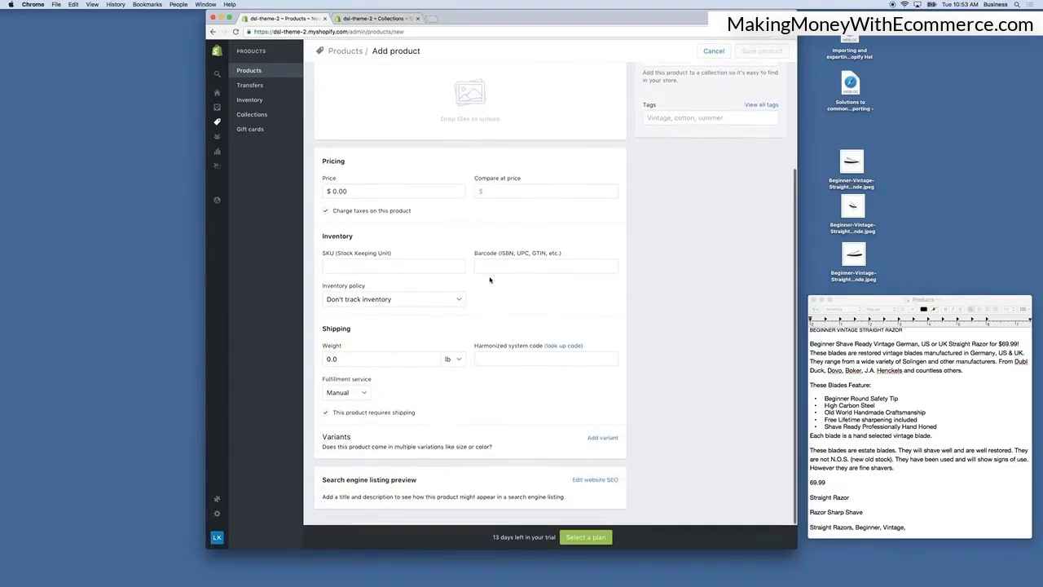
{"action": "scroll", "coordinate": [490, 280], "scroll_direction": "up", "scroll_amount": 5}
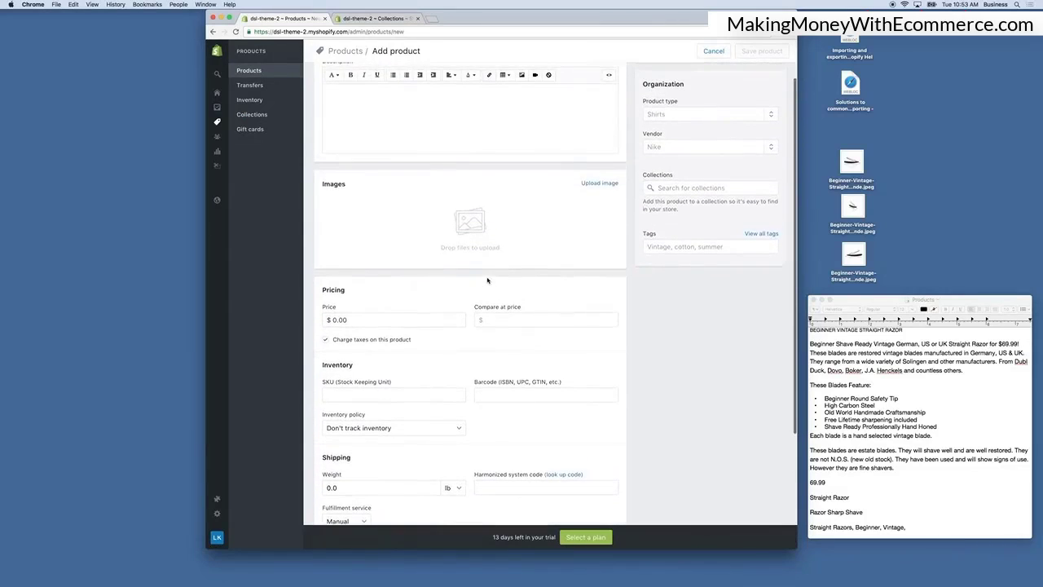
{"action": "scroll", "coordinate": [487, 281], "scroll_direction": "up", "scroll_amount": 1}
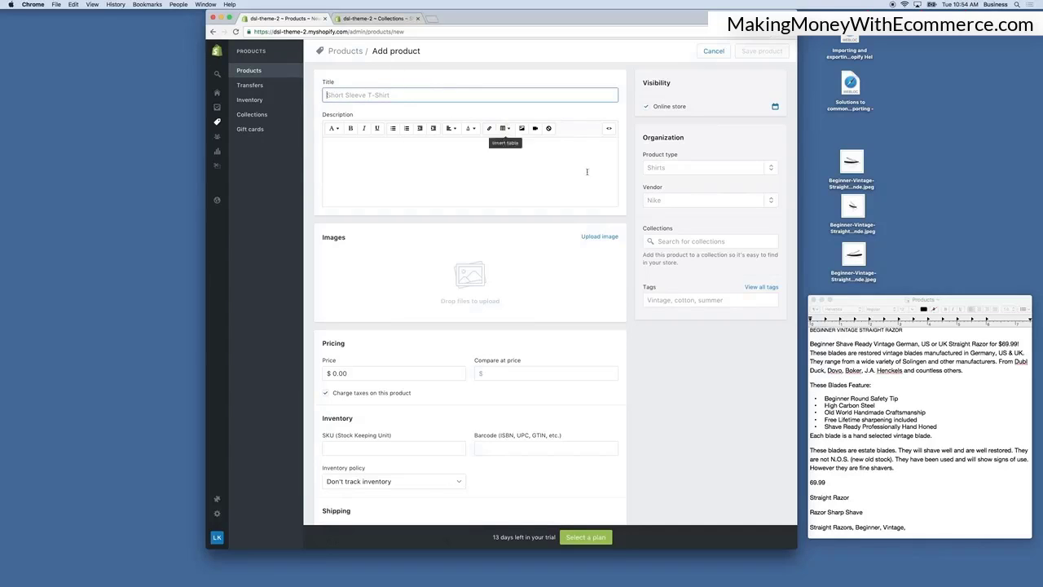
Copy the heading BEGINNER VINTAGE STRAIGHT RAZOR from the document into the product's Title field.
{"action": "left_click", "coordinate": [904, 330]}
{"action": "left_click_drag", "start_coordinate": [904, 330], "coordinate": [810, 331]}
{"action": "key", "text": "super+c"}
{"action": "left_click", "coordinate": [426, 95]}
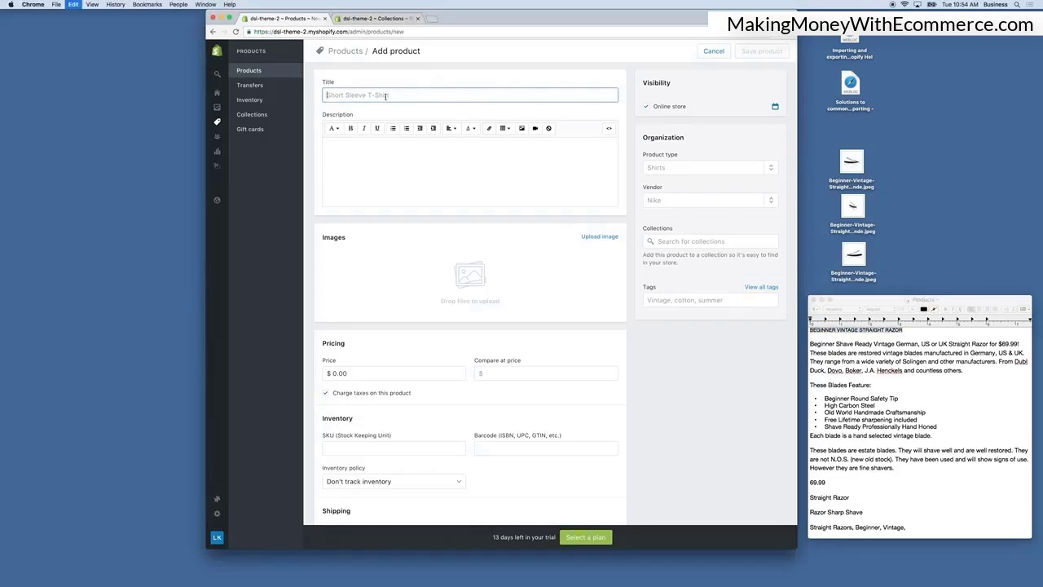
{"action": "key", "text": "super+v"}
Copy the description paragraphs and feature list from the document into the product's Description editor.
{"action": "left_click", "coordinate": [428, 162]}
{"action": "left_click", "coordinate": [886, 445]}
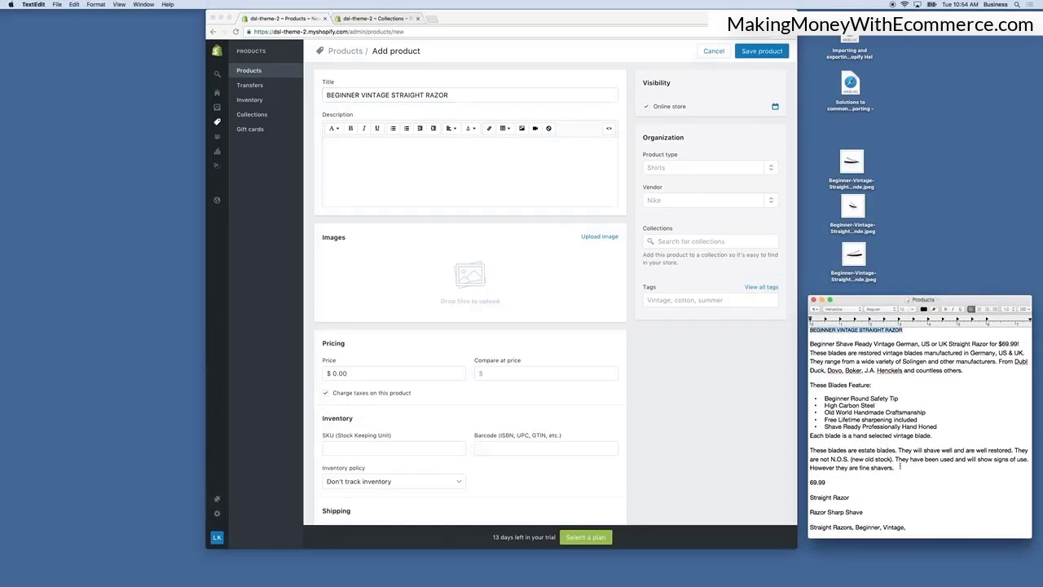
{"action": "left_click_drag", "start_coordinate": [900, 467], "coordinate": [806, 348]}
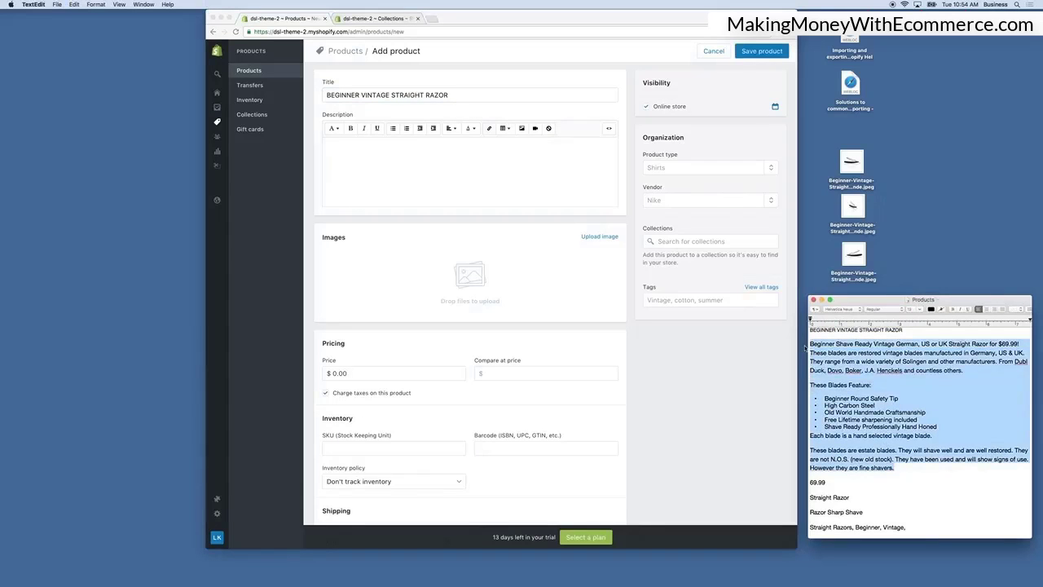
{"action": "left_click", "coordinate": [468, 179]}
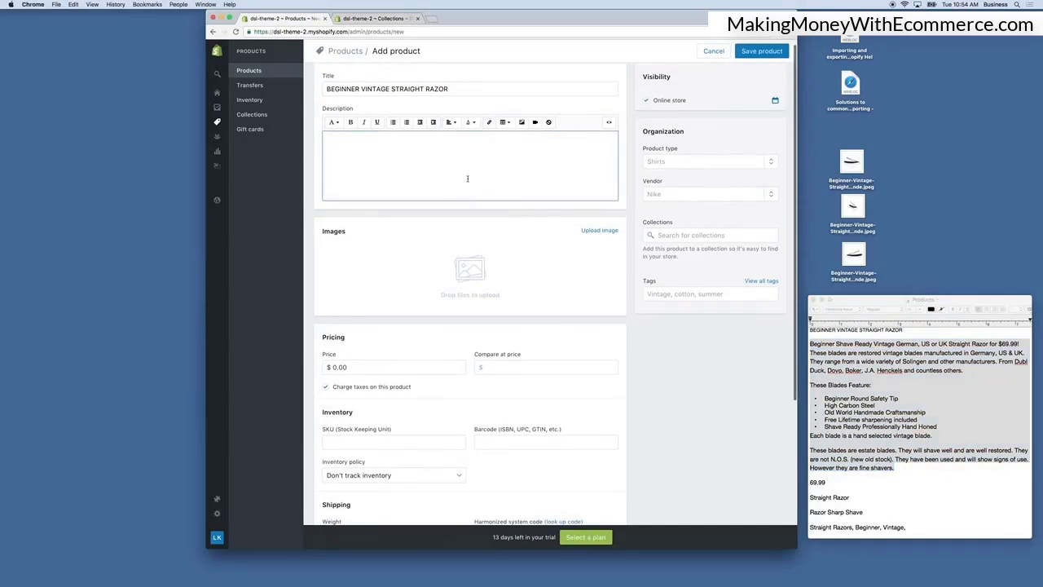
{"action": "key", "text": "super+v"}
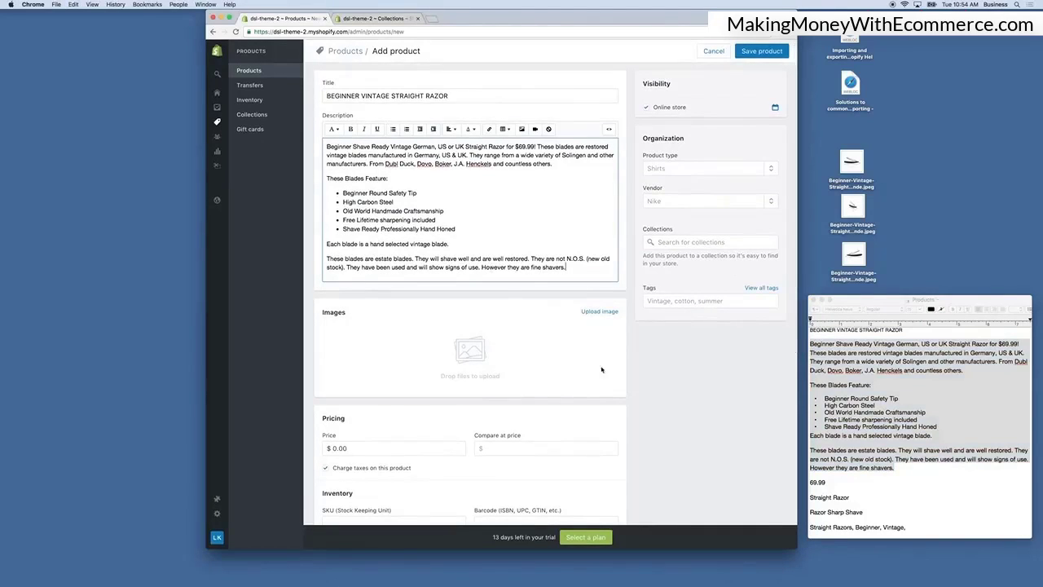
Upload the three Beginner-Vintage-Straight razor images from the Desktop as product images.
{"action": "left_click", "coordinate": [607, 315]}
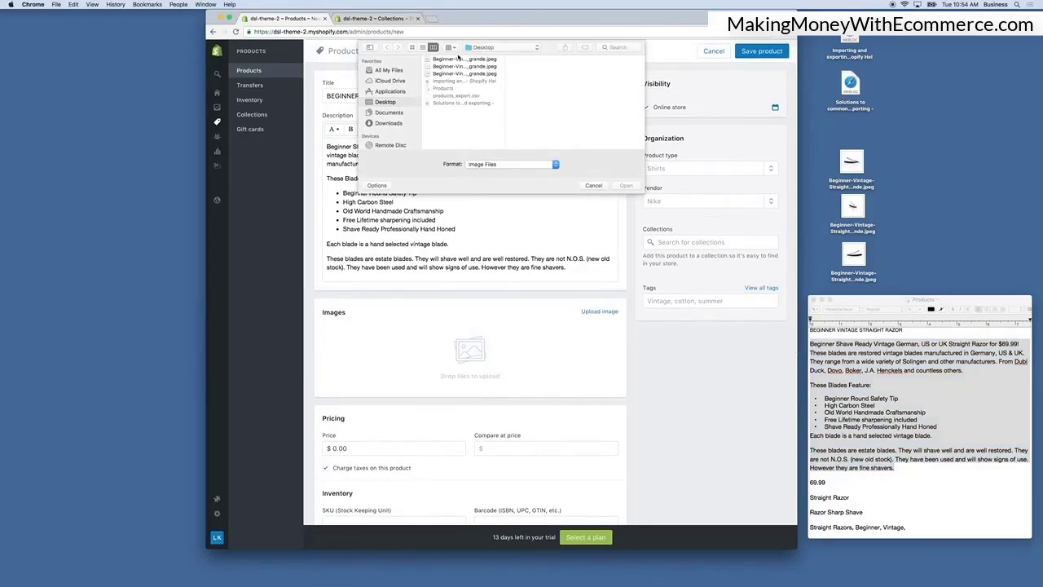
{"action": "left_click", "coordinate": [460, 60]}
{"action": "left_click", "coordinate": [474, 75], "text": "shift"}
{"action": "key", "text": "Return"}
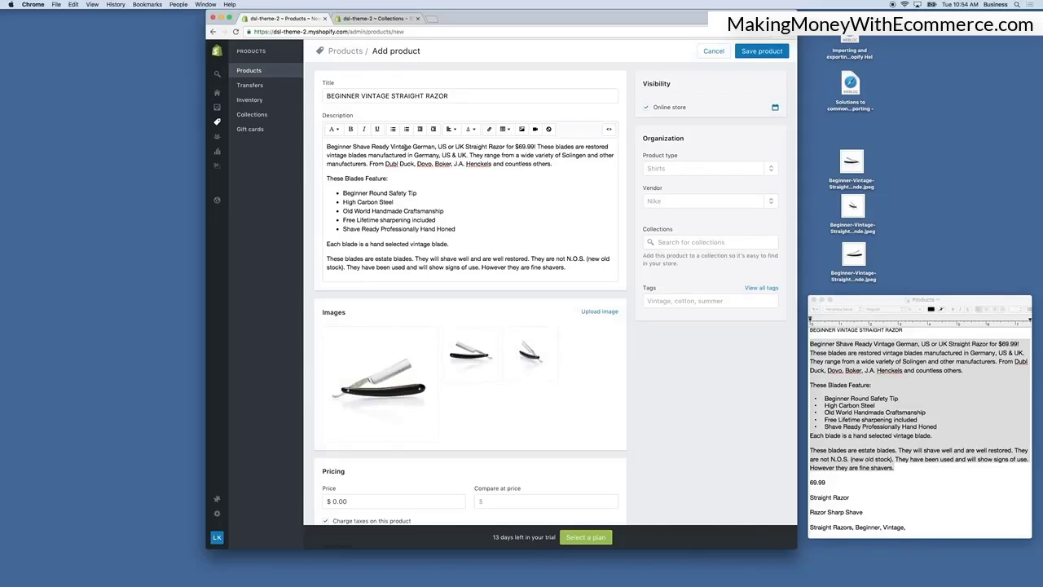
Color the opening words 'Beginner Shave Ready' of the description red.
{"action": "left_click_drag", "start_coordinate": [390, 147], "coordinate": [325, 147]}
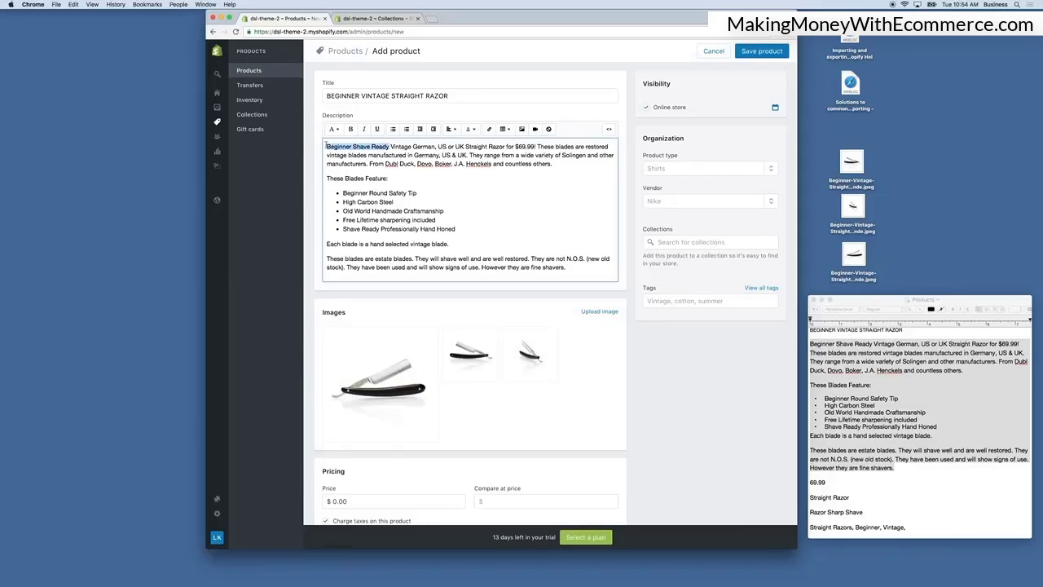
{"action": "left_click", "coordinate": [471, 130]}
{"action": "left_click", "coordinate": [471, 180]}
{"action": "scroll", "coordinate": [348, 131], "scroll_direction": "down", "scroll_amount": 1}
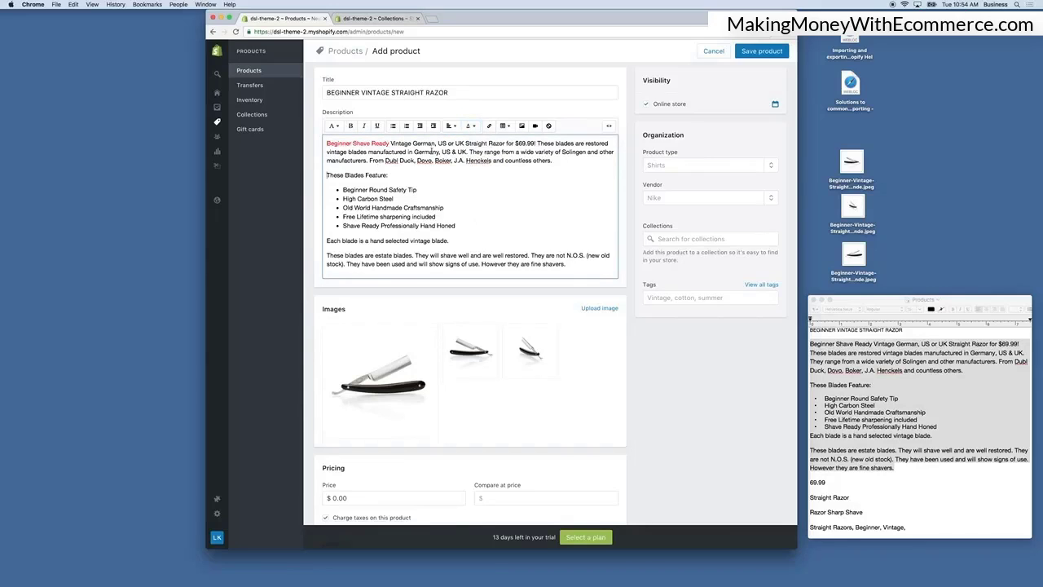
Try formatting the description's opening paragraph as Heading 2, then revert it to Paragraph.
{"action": "left_click", "coordinate": [333, 126]}
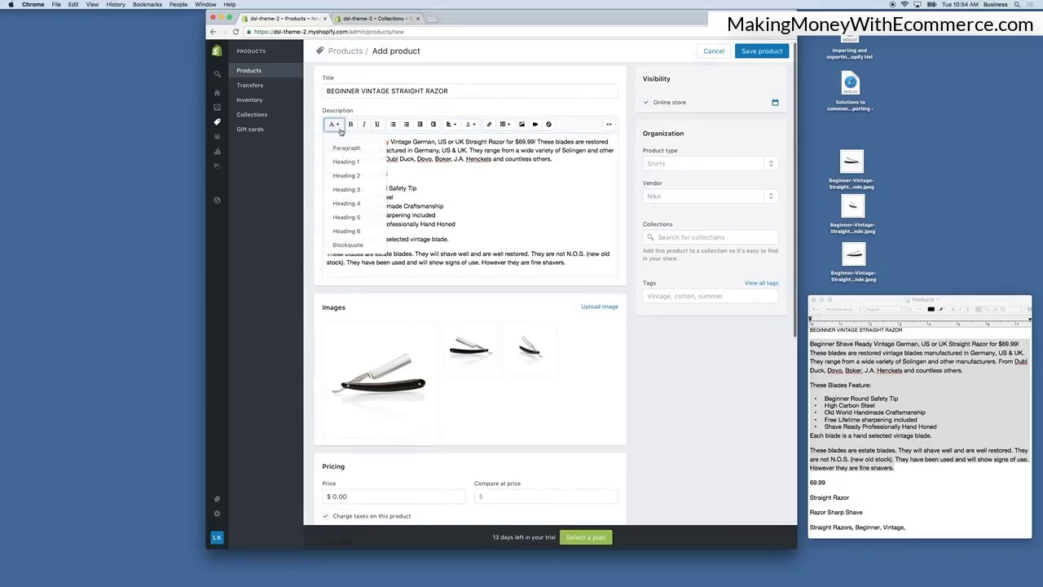
{"action": "left_click", "coordinate": [391, 143]}
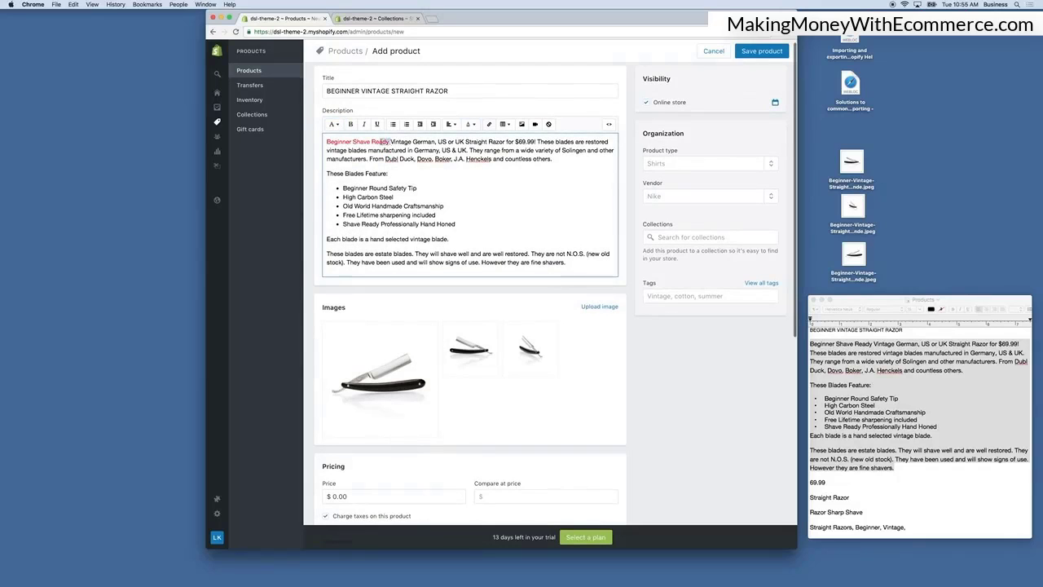
{"action": "left_click_drag", "start_coordinate": [391, 141], "coordinate": [327, 138]}
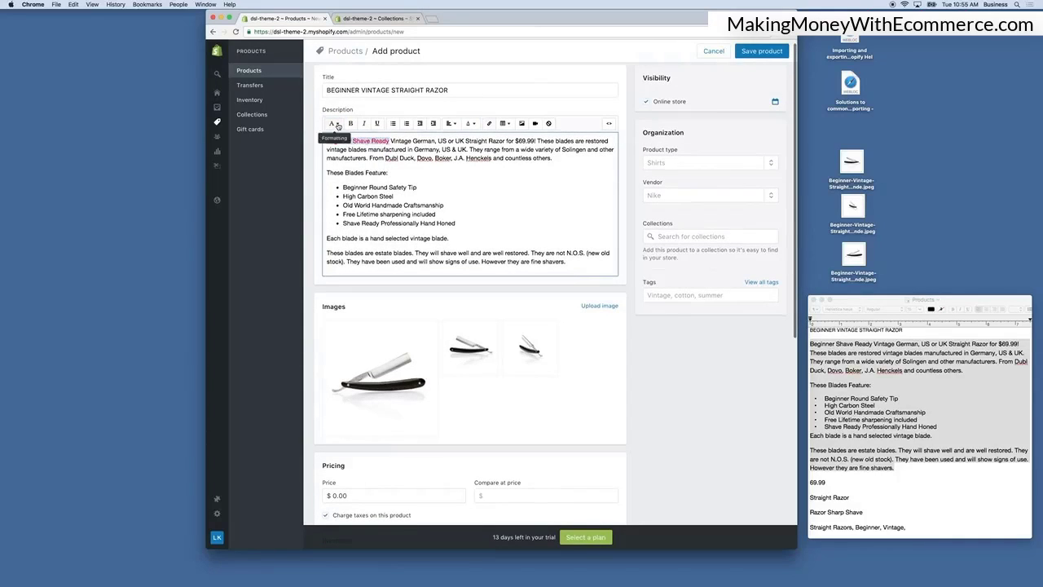
{"action": "left_click", "coordinate": [333, 124]}
{"action": "left_click", "coordinate": [356, 173]}
{"action": "left_click", "coordinate": [449, 155]}
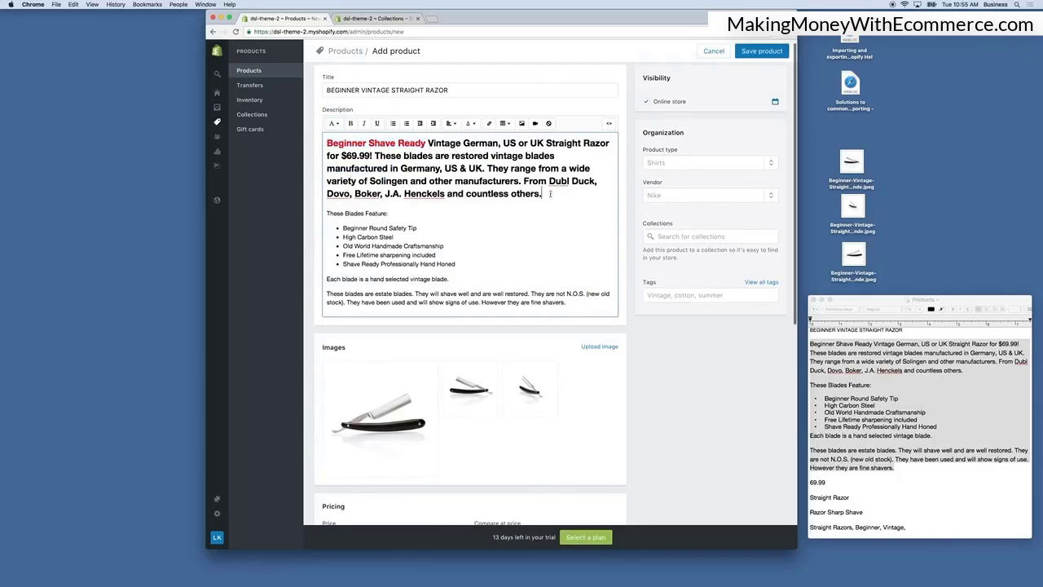
{"action": "left_click_drag", "start_coordinate": [554, 191], "coordinate": [327, 142]}
{"action": "left_click", "coordinate": [333, 124]}
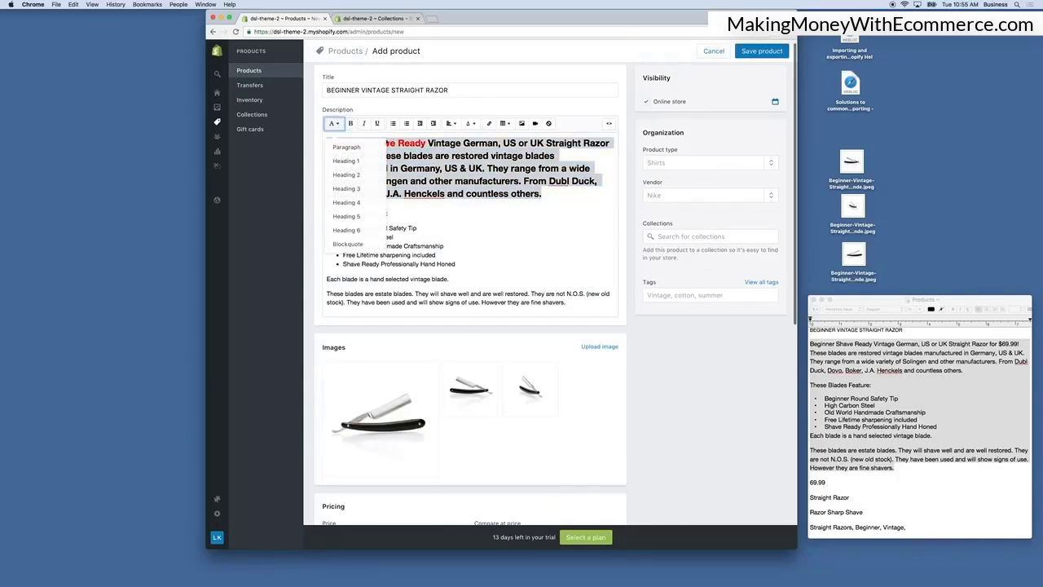
{"action": "left_click", "coordinate": [348, 147]}
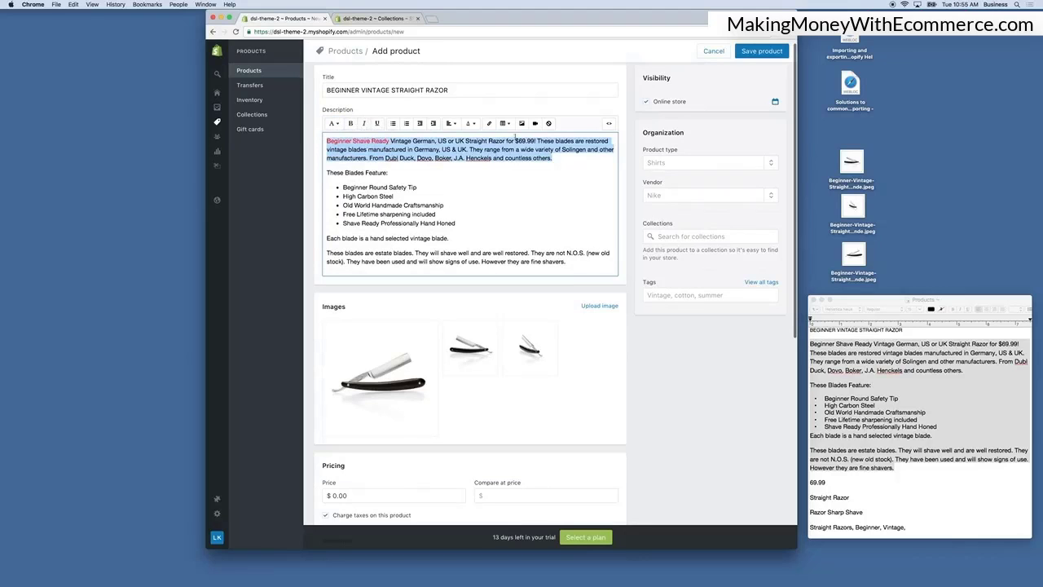
Set the whole opening paragraph's text color back to black.
{"action": "left_click", "coordinate": [470, 123]}
{"action": "left_click", "coordinate": [469, 160]}
{"action": "left_click", "coordinate": [388, 172]}
{"action": "scroll", "coordinate": [389, 323], "scroll_direction": "down", "scroll_amount": 2}
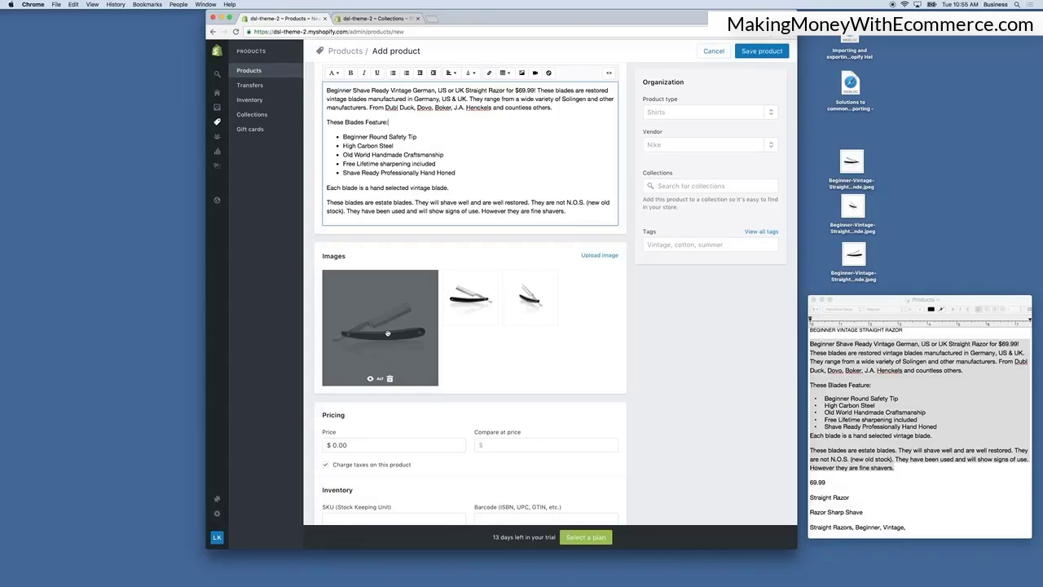
Set the first product image's alt text to the document's title, BEGINNER VINTAGE STRAIGHT RAZOR.
{"action": "left_click", "coordinate": [381, 380]}
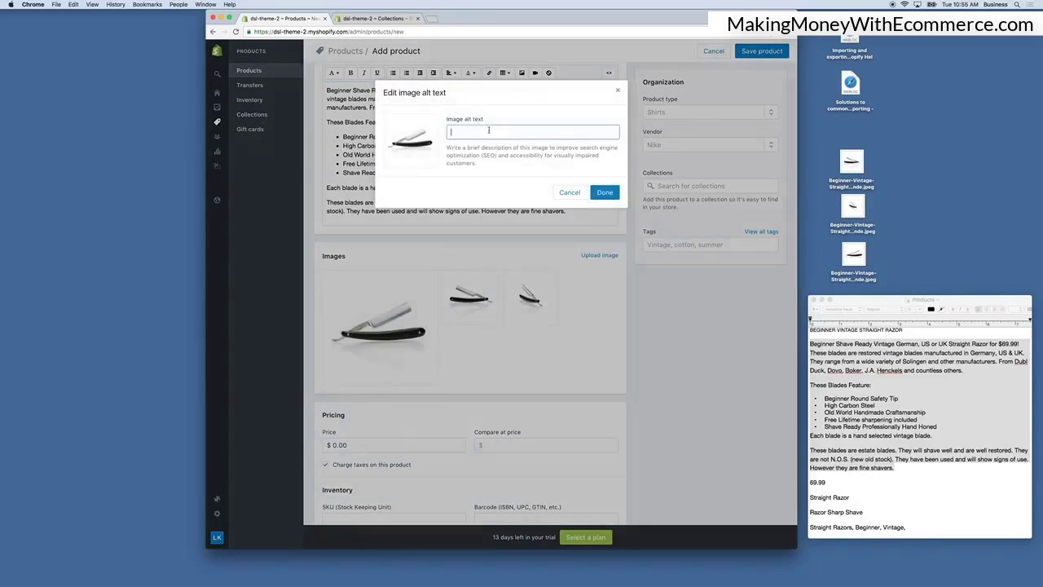
{"action": "left_click", "coordinate": [941, 394]}
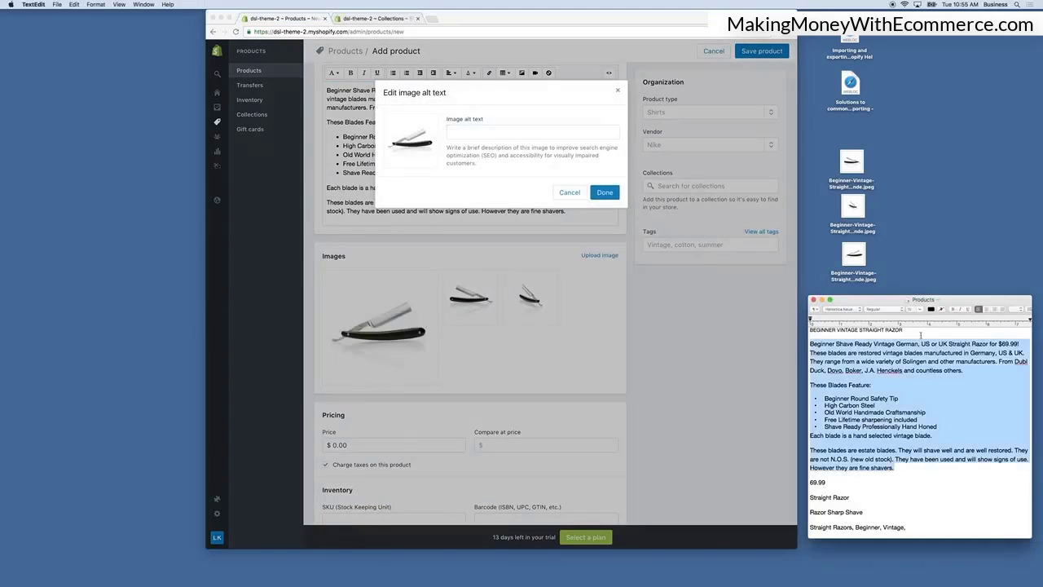
{"action": "left_click_drag", "start_coordinate": [906, 329], "coordinate": [809, 329]}
{"action": "key", "text": "super+c"}
{"action": "left_click", "coordinate": [550, 120]}
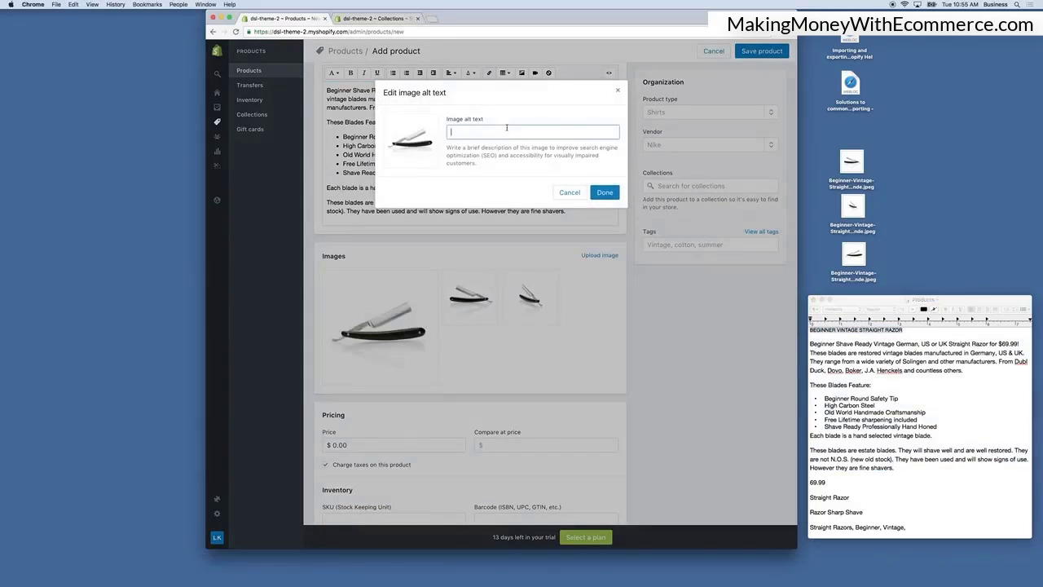
{"action": "key", "text": "super+v"}
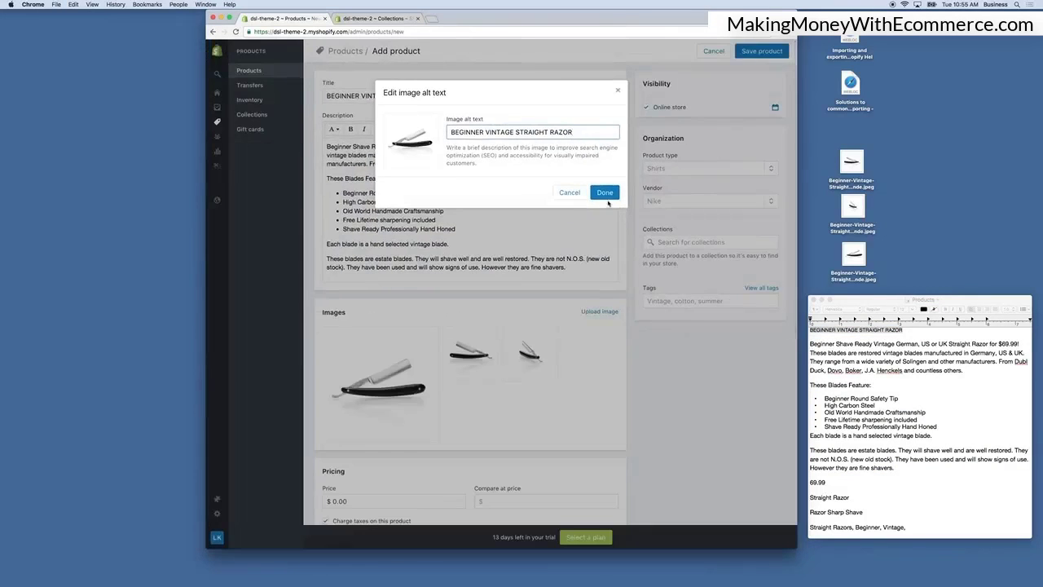
{"action": "left_click", "coordinate": [609, 196]}
Preview the first product image and reopen its alt text to check it.
{"action": "mouse_move", "coordinate": [359, 432]}
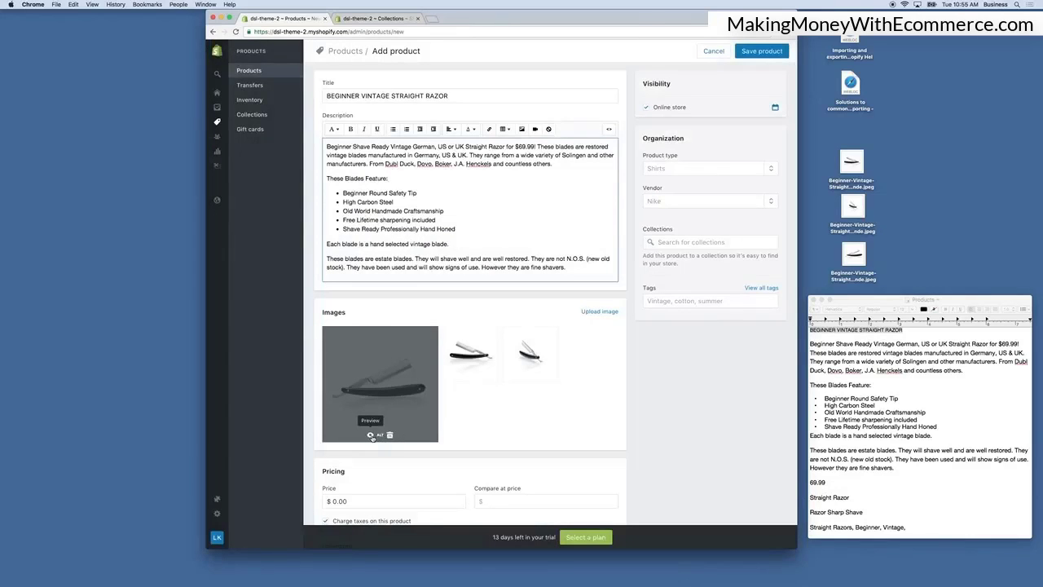
{"action": "left_click", "coordinate": [370, 434]}
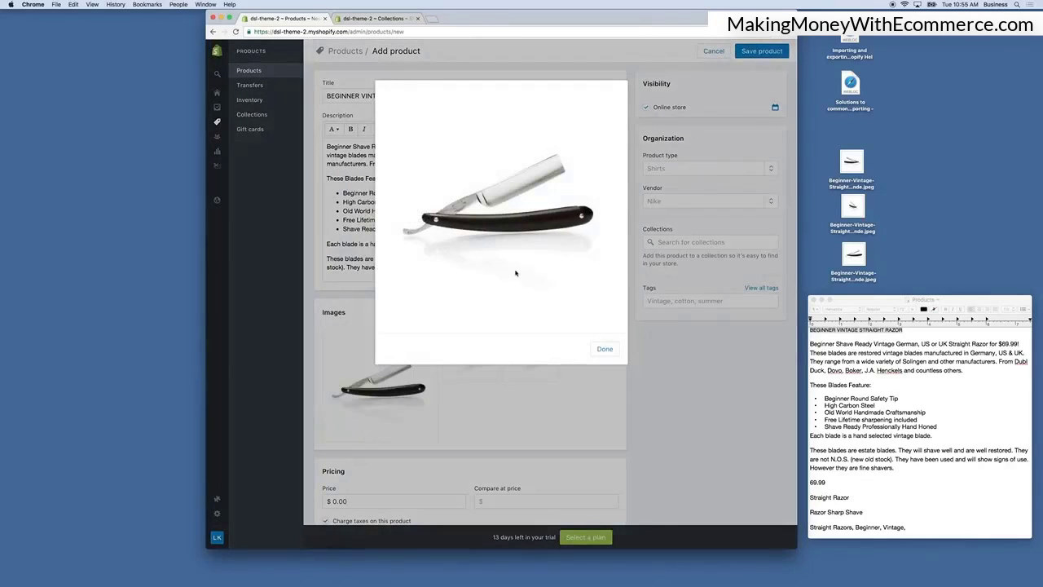
{"action": "left_click", "coordinate": [605, 348]}
{"action": "left_click", "coordinate": [382, 439]}
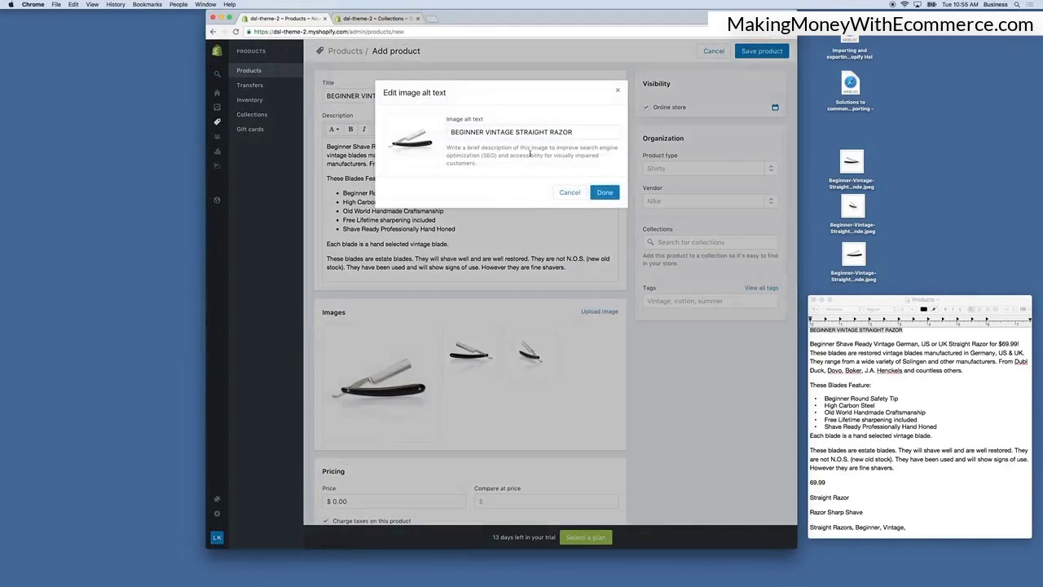
{"action": "left_click", "coordinate": [605, 193]}
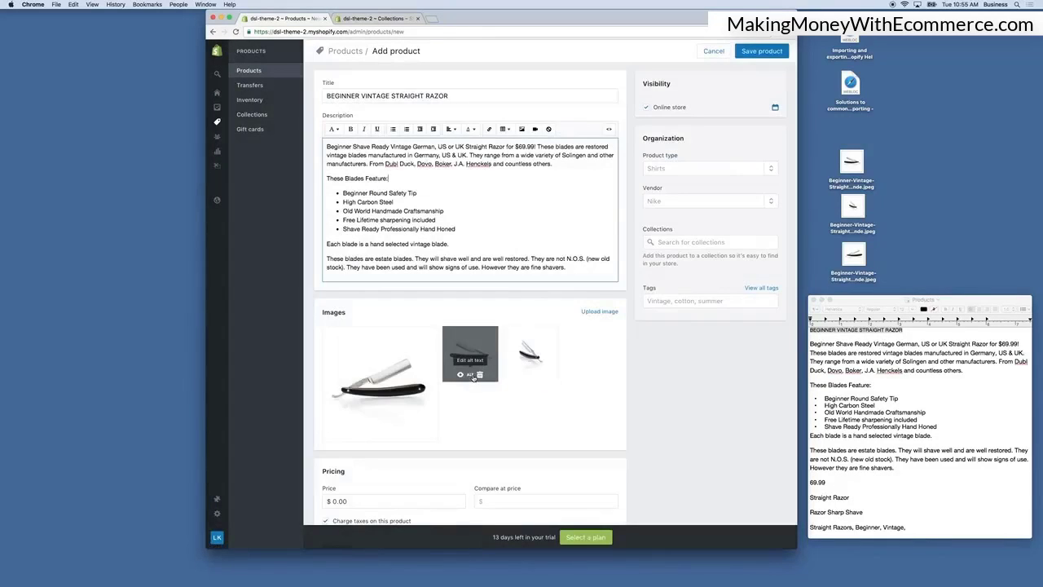
Set the alt text of the second and third product images to BEGINNER VINTAGE STRAIGHT RAZOR as well.
{"action": "left_click", "coordinate": [471, 375]}
{"action": "left_click", "coordinate": [509, 128]}
{"action": "key", "text": "ctrl+v"}
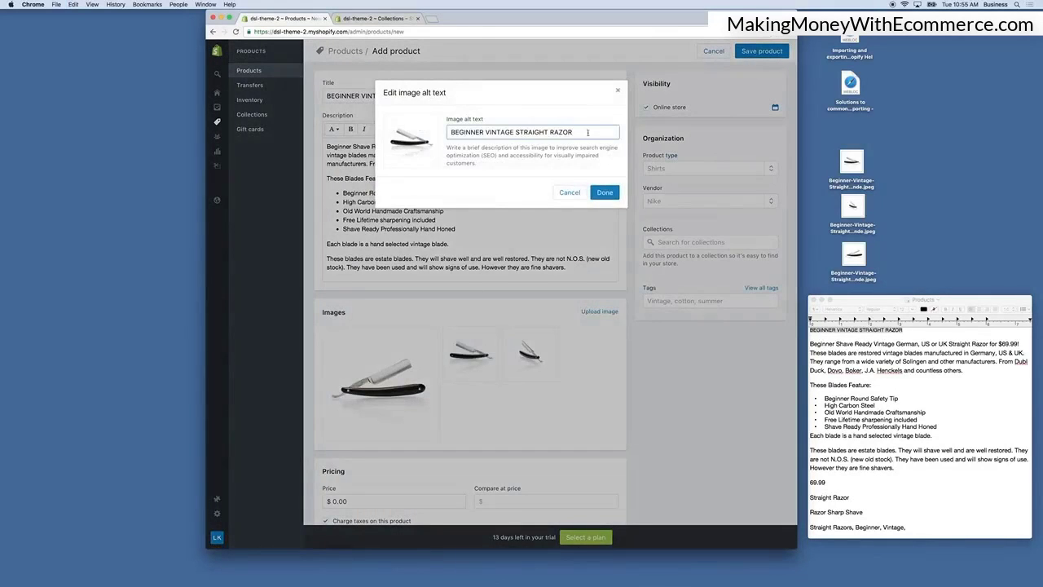
{"action": "left_click", "coordinate": [604, 192]}
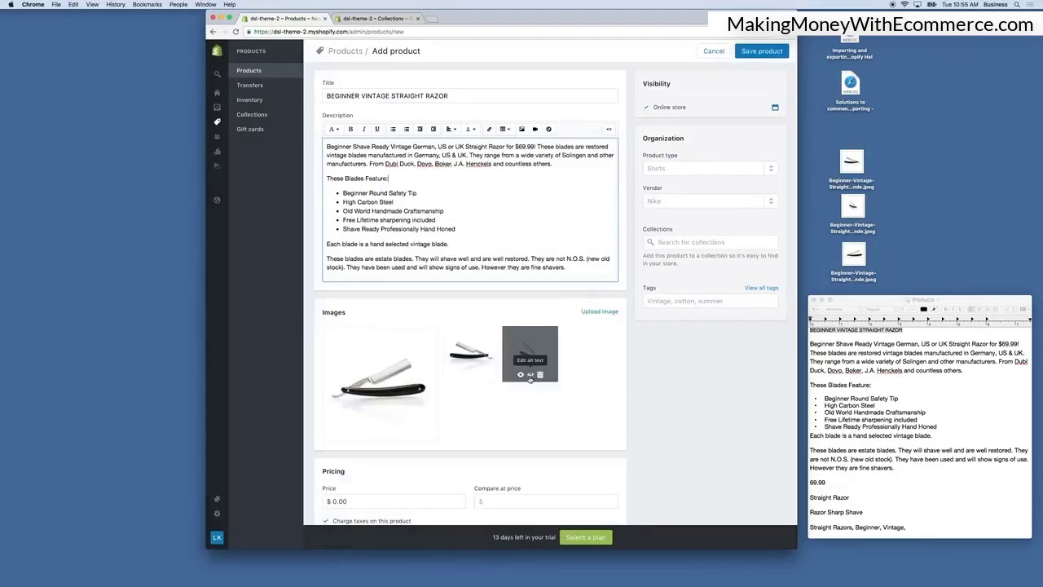
{"action": "left_click", "coordinate": [534, 377]}
{"action": "key", "text": "ctrl+v"}
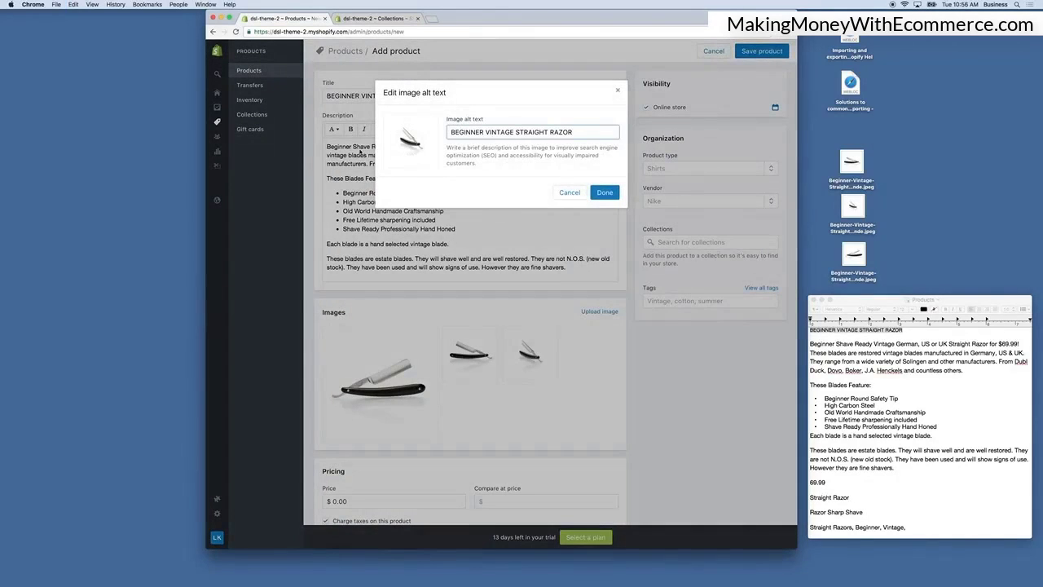
{"action": "left_click", "coordinate": [604, 194]}
Set the product price to 69.99, copied from the document.
{"action": "scroll", "coordinate": [562, 351], "scroll_direction": "down", "scroll_amount": 2}
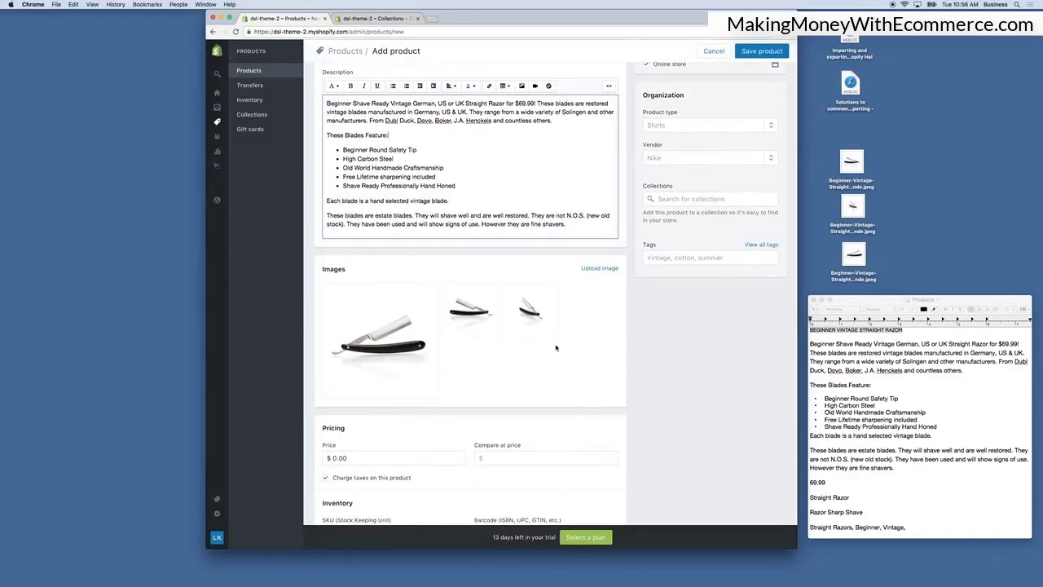
{"action": "scroll", "coordinate": [558, 348], "scroll_direction": "down", "scroll_amount": 5}
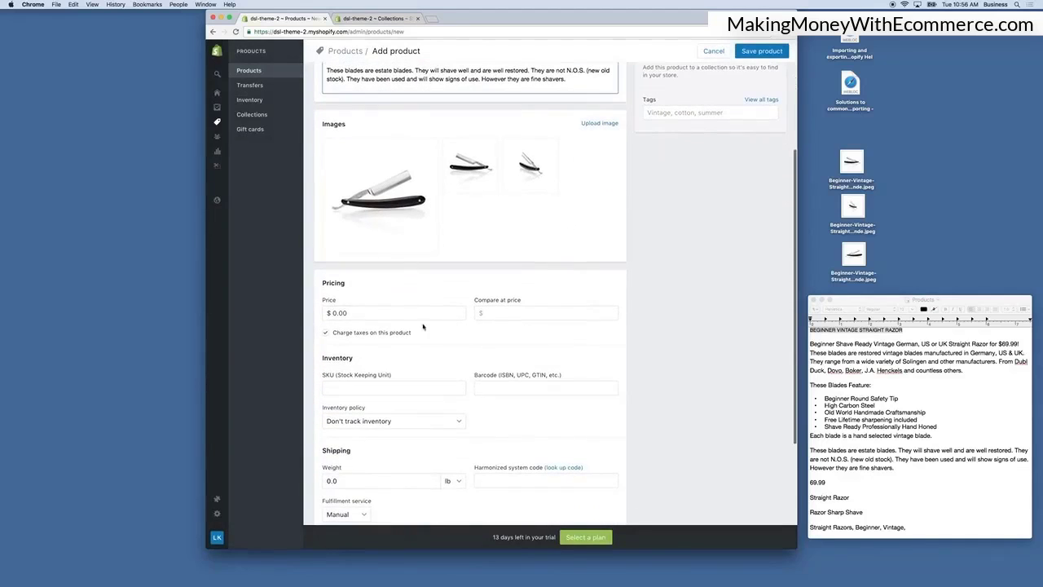
{"action": "left_click", "coordinate": [378, 313]}
{"action": "left_click", "coordinate": [908, 470]}
{"action": "left_click_drag", "start_coordinate": [827, 482], "coordinate": [799, 485]}
{"action": "key", "text": "super+c"}
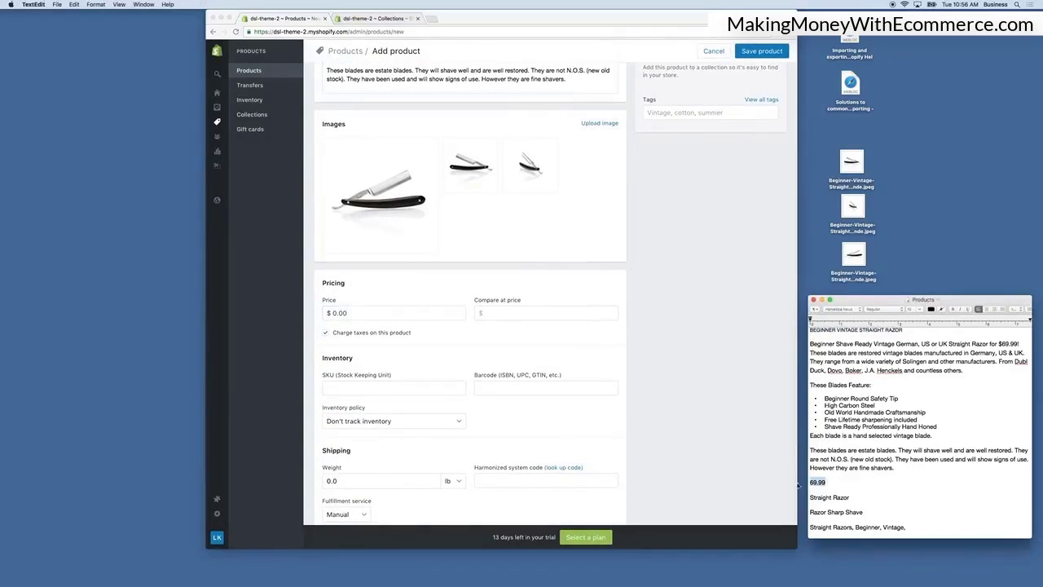
{"action": "left_click", "coordinate": [396, 339]}
{"action": "left_click_drag", "start_coordinate": [359, 312], "coordinate": [303, 311]}
{"action": "key", "text": "super+v"}
{"action": "left_click", "coordinate": [473, 344]}
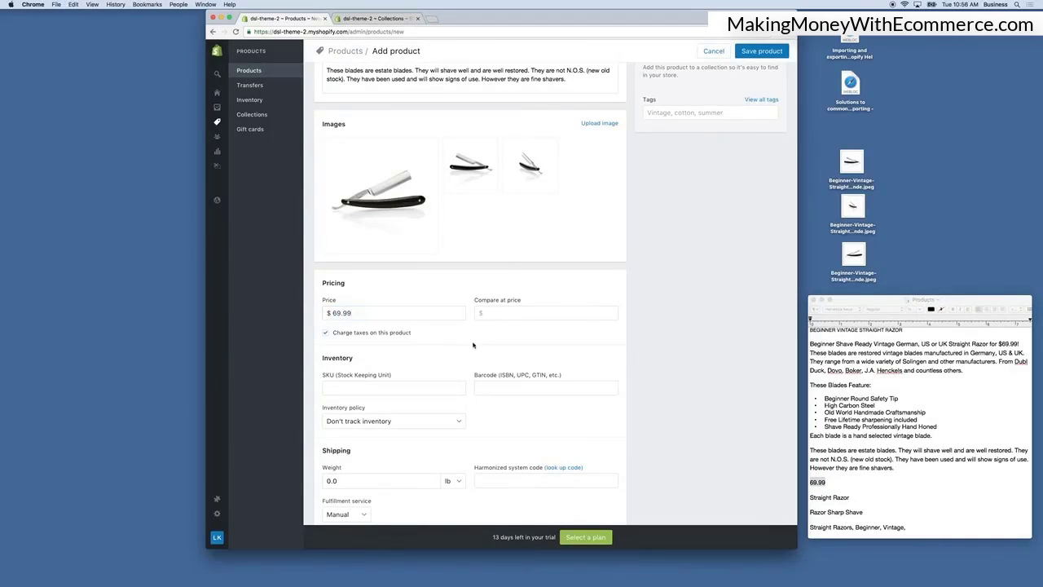
Set the compare at price to 79.99.
{"action": "left_click", "coordinate": [502, 312]}
{"action": "double_click", "coordinate": [353, 312]}
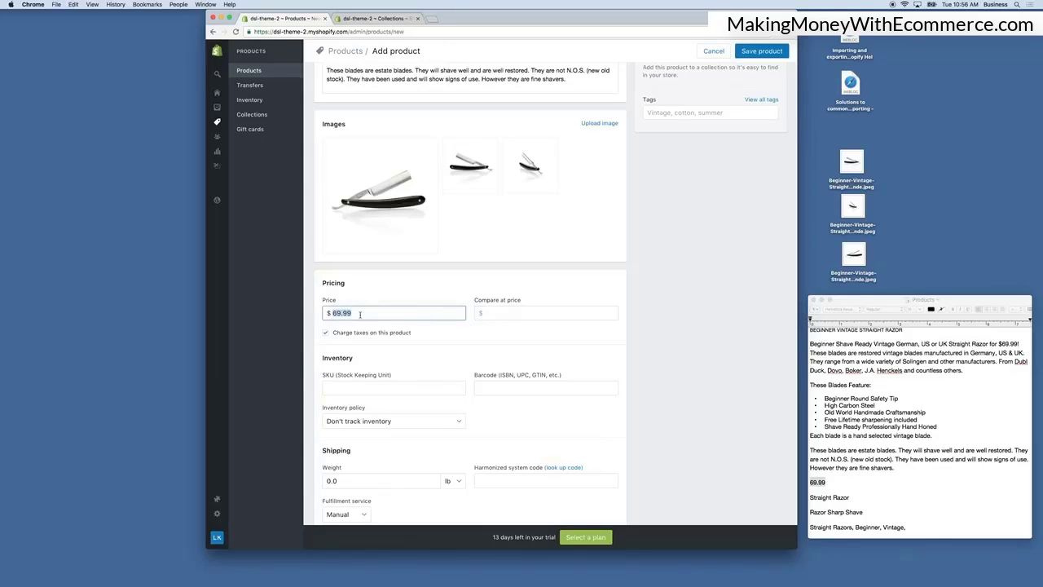
{"action": "left_click", "coordinate": [509, 312]}
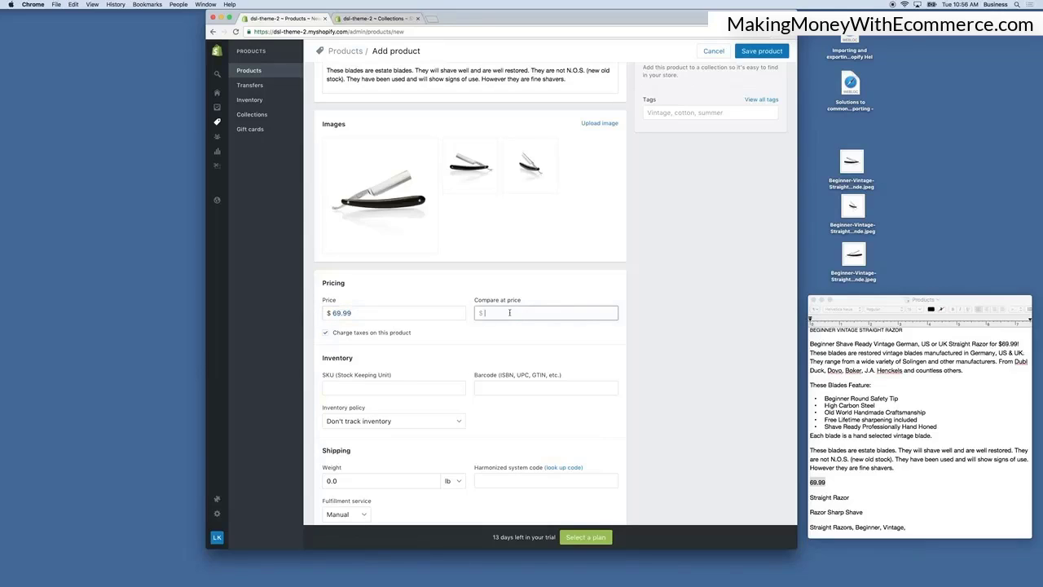
{"action": "type", "text": "79.99"}
{"action": "left_click", "coordinate": [490, 350]}
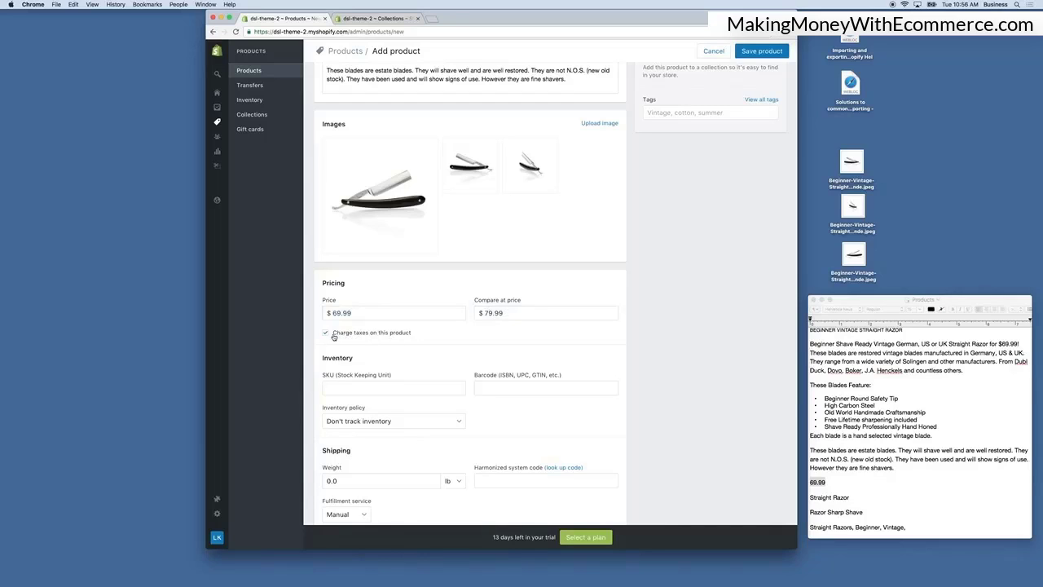
Enter BV-1 as the product's SKU.
{"action": "scroll", "coordinate": [389, 338], "scroll_direction": "down", "scroll_amount": 1}
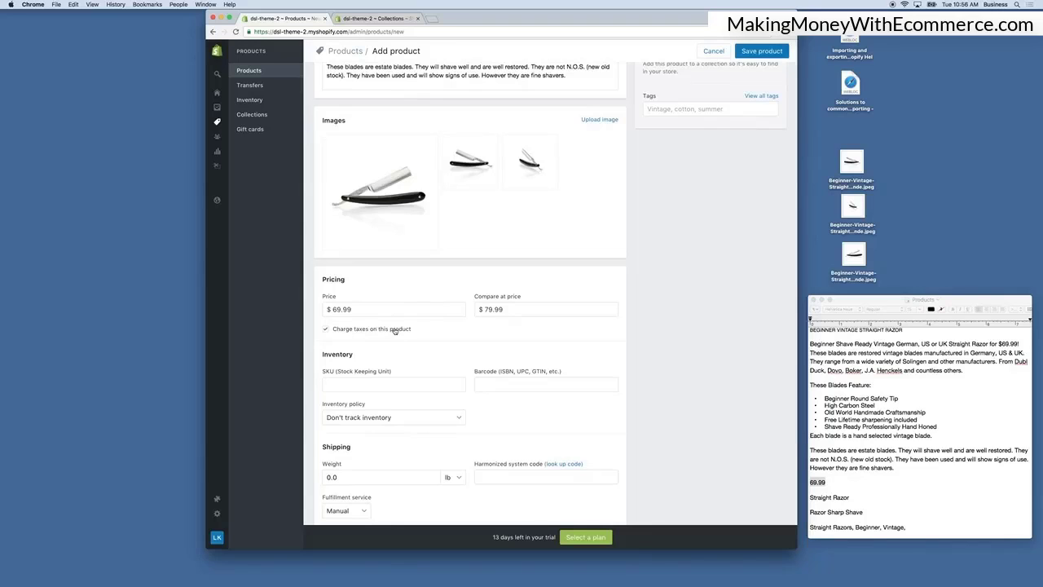
{"action": "scroll", "coordinate": [383, 332], "scroll_direction": "down", "scroll_amount": 2}
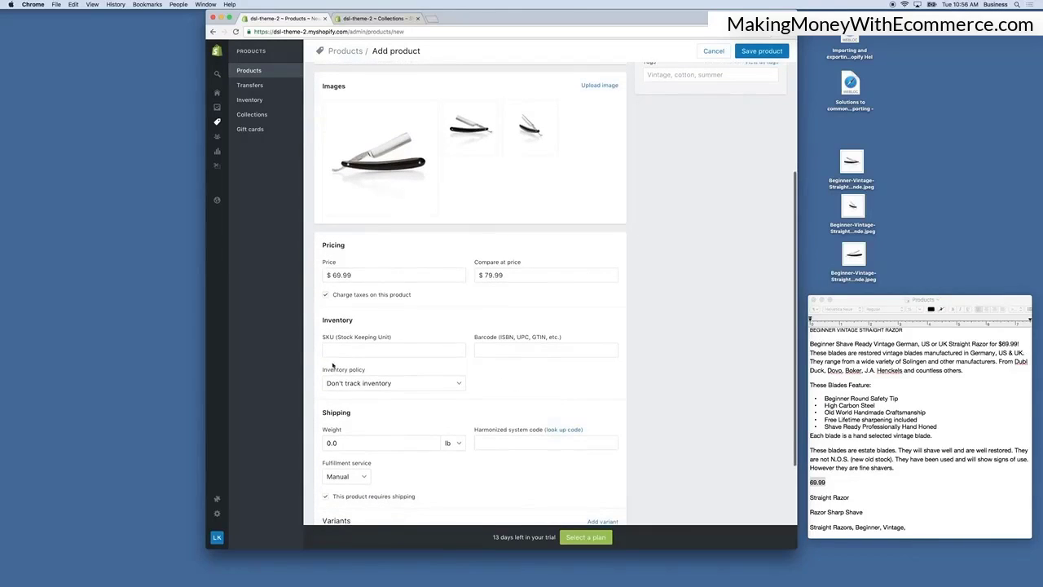
{"action": "left_click", "coordinate": [340, 355]}
{"action": "scroll", "coordinate": [359, 353], "scroll_direction": "down", "scroll_amount": 2}
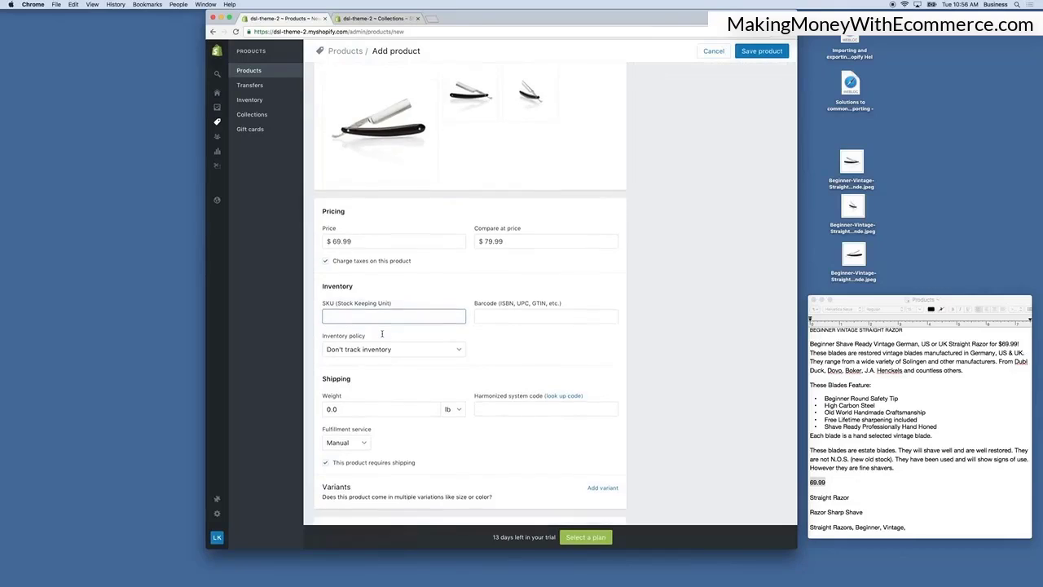
{"action": "scroll", "coordinate": [380, 333], "scroll_direction": "down", "scroll_amount": 2}
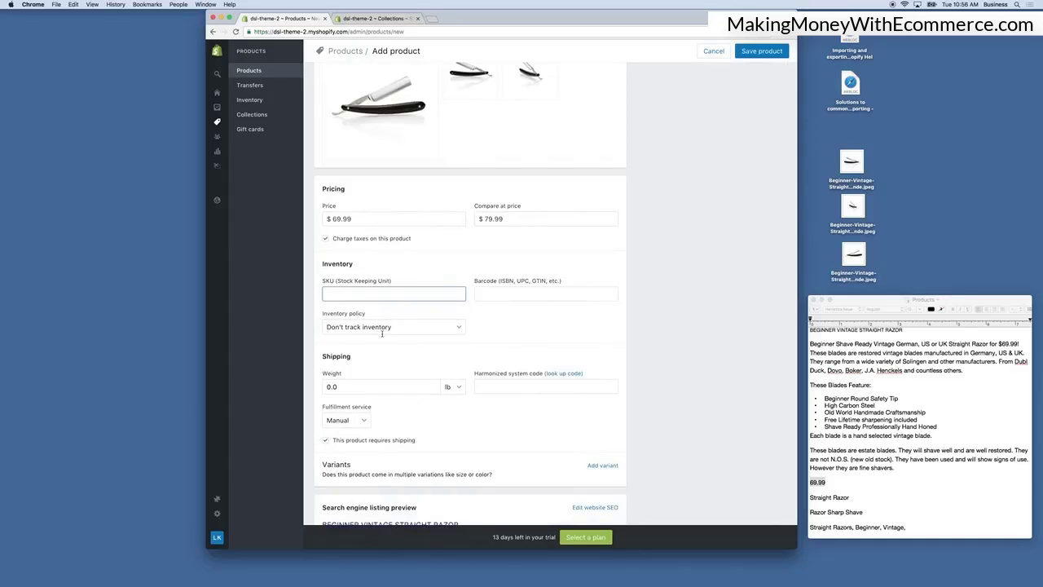
{"action": "scroll", "coordinate": [382, 333], "scroll_direction": "up", "scroll_amount": 7}
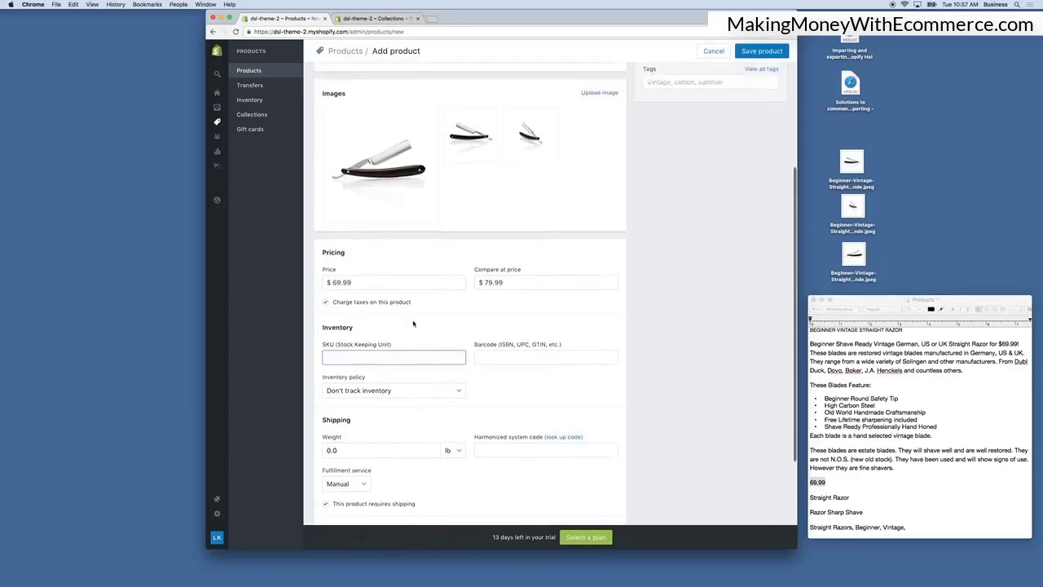
{"action": "scroll", "coordinate": [414, 326], "scroll_direction": "down", "scroll_amount": 6}
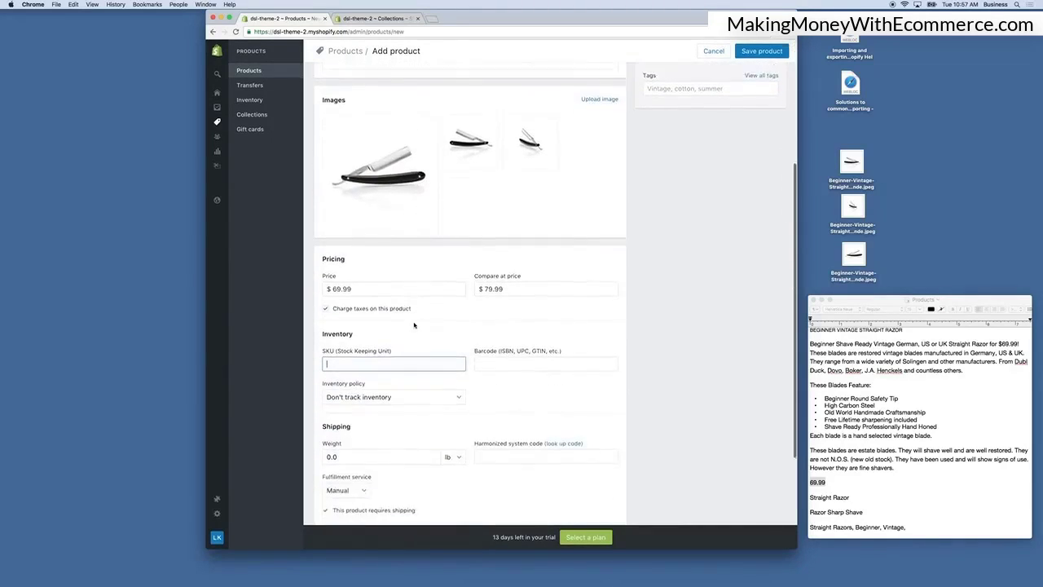
{"action": "left_click", "coordinate": [412, 349]}
{"action": "type", "text": "BV-1"}
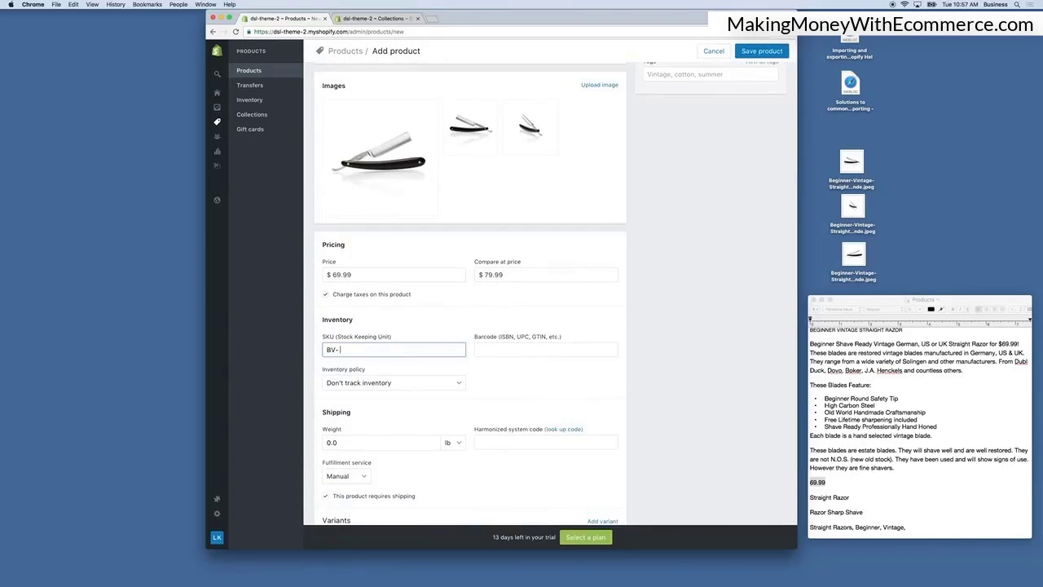
{"action": "left_click", "coordinate": [494, 352]}
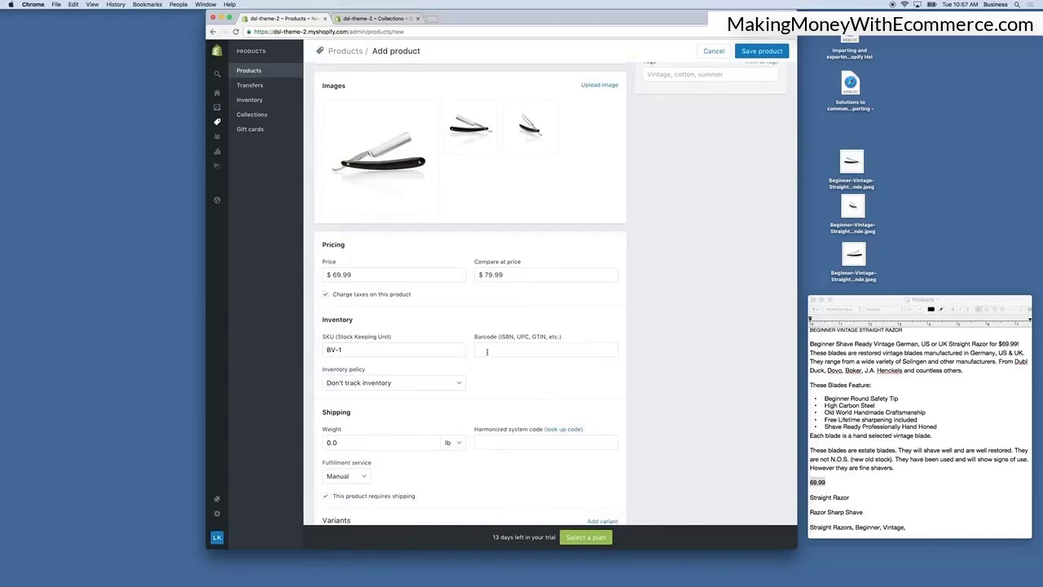
Change the inventory policy to Shopify tracks this product's inventory.
{"action": "scroll", "coordinate": [546, 348], "scroll_direction": "down", "scroll_amount": 1}
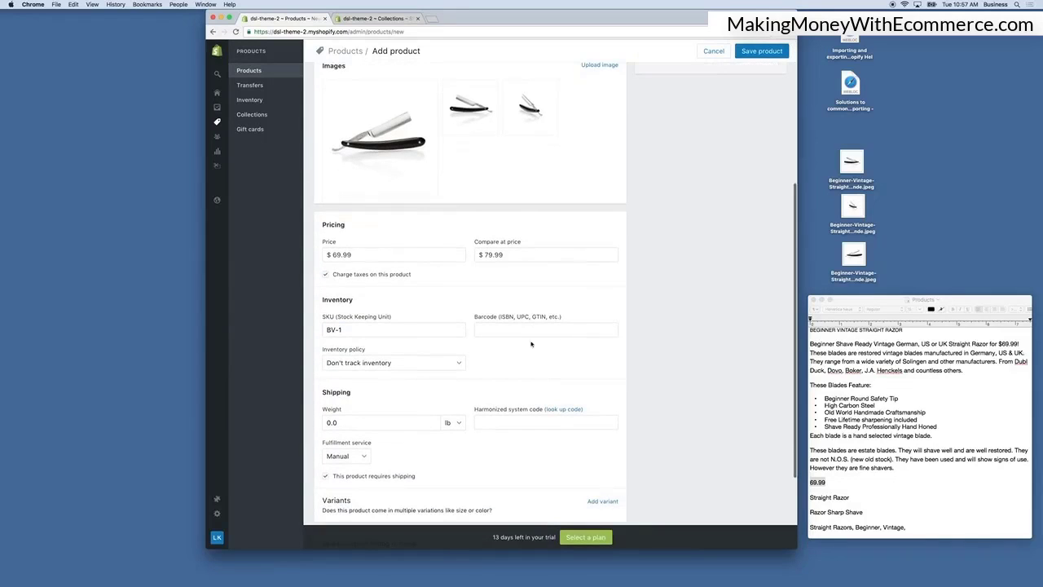
{"action": "scroll", "coordinate": [533, 333], "scroll_direction": "down", "scroll_amount": 1}
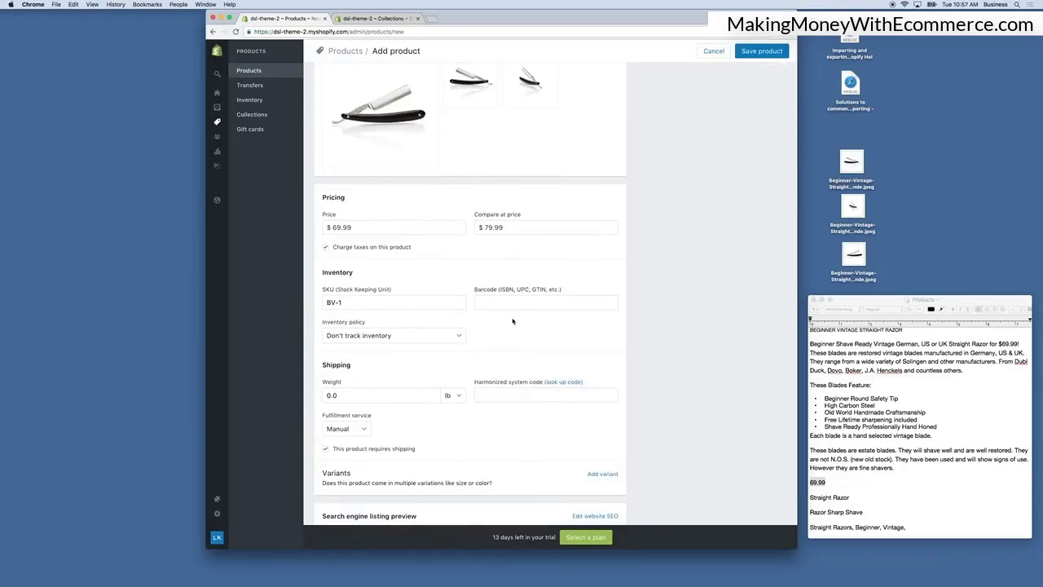
{"action": "scroll", "coordinate": [519, 327], "scroll_direction": "down", "scroll_amount": 2}
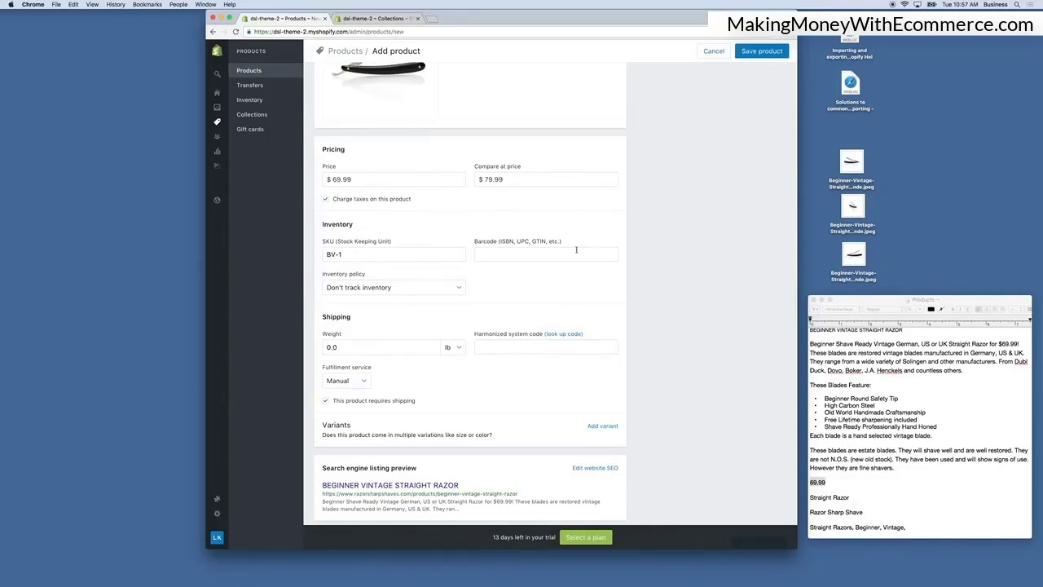
{"action": "scroll", "coordinate": [535, 308], "scroll_direction": "down", "scroll_amount": 1}
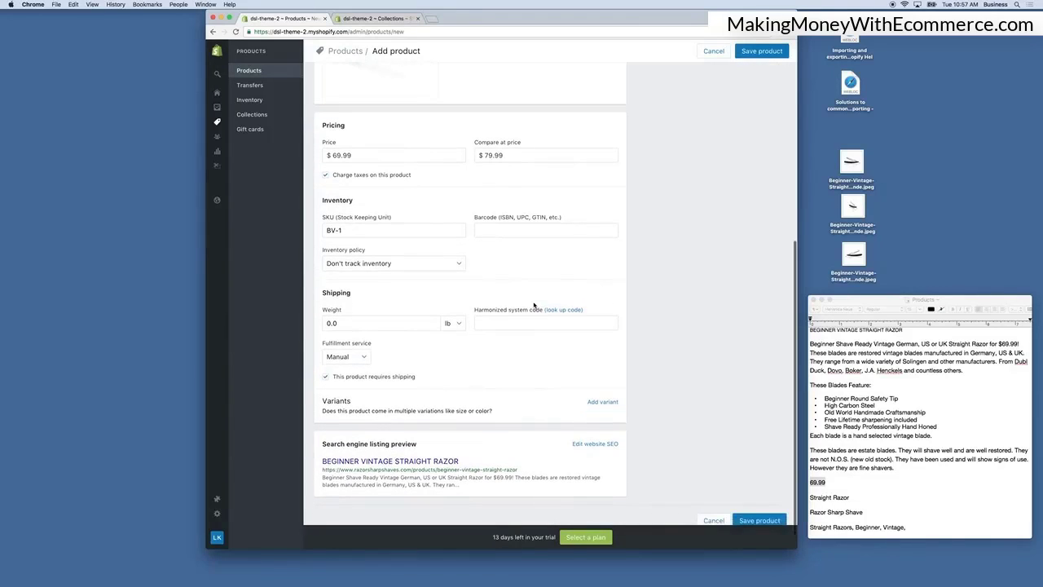
{"action": "left_click", "coordinate": [396, 265]}
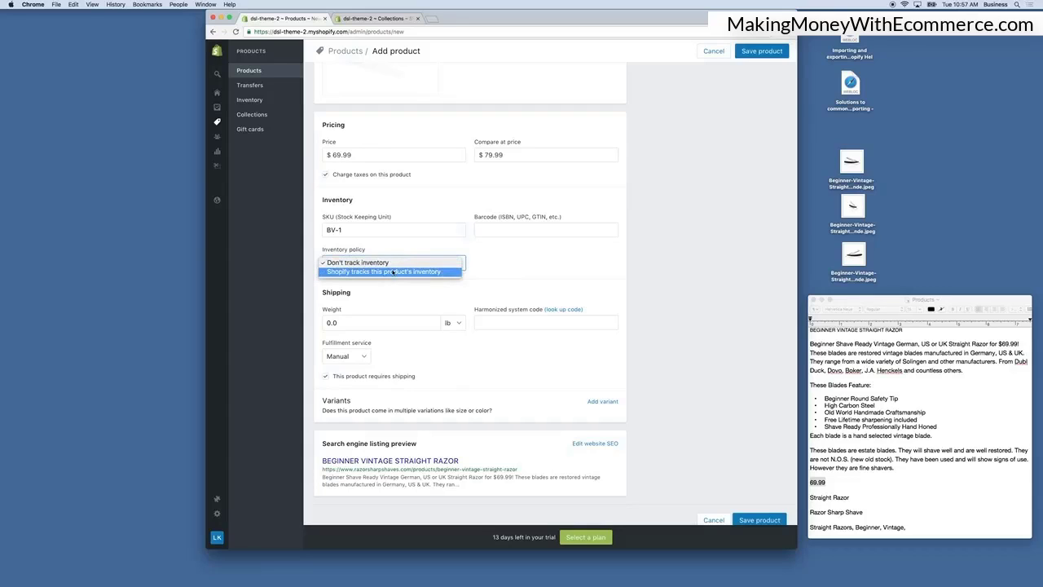
{"action": "left_click", "coordinate": [393, 272]}
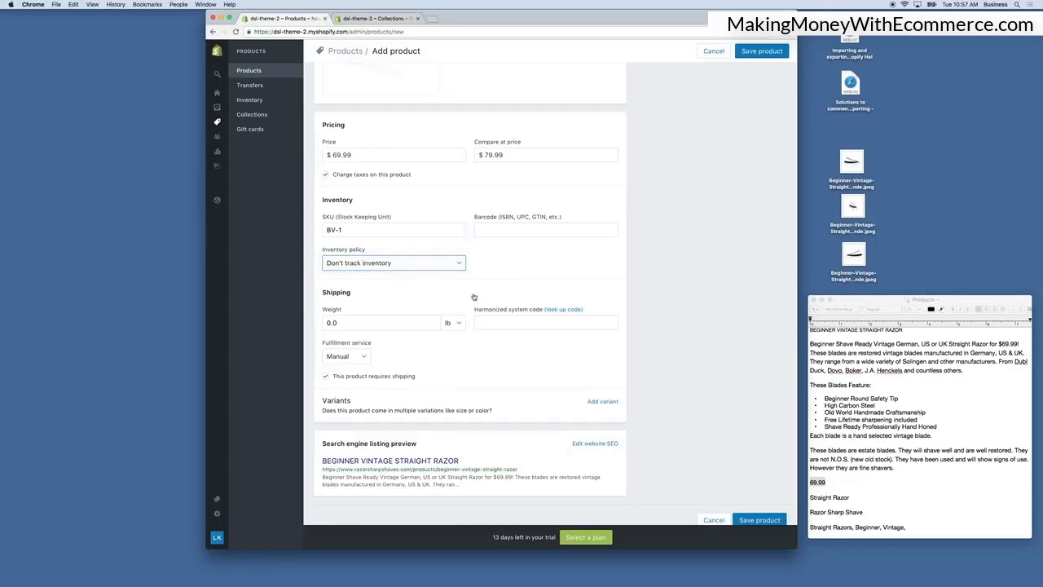
{"action": "left_click", "coordinate": [494, 263]}
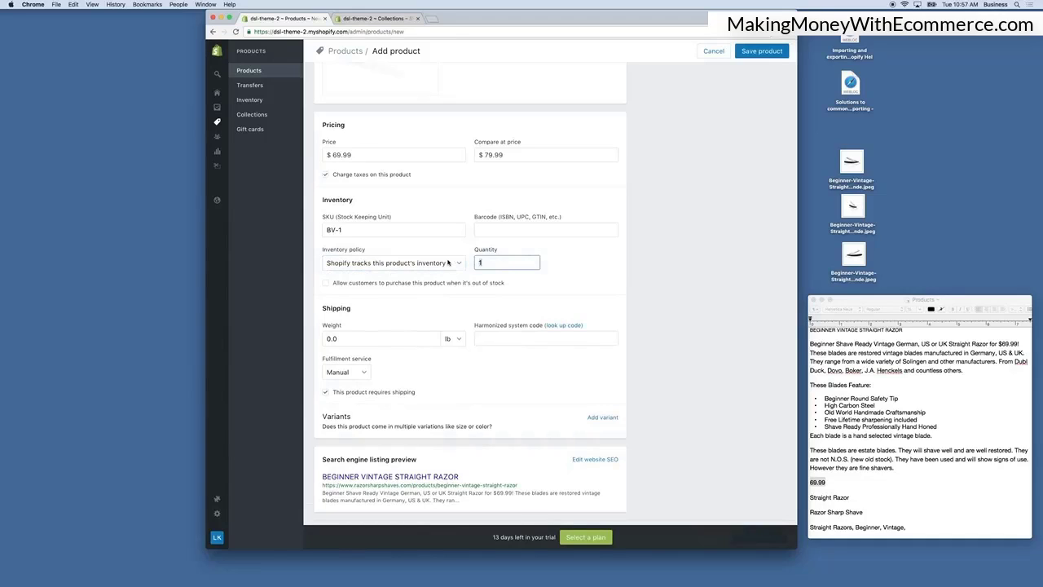
Set the inventory quantity to 20 and allow customers to purchase the product when it's out of stock.
{"action": "type", "text": "20"}
{"action": "left_click", "coordinate": [486, 294]}
{"action": "left_click", "coordinate": [326, 283]}
Set the shipping weight to .5 lb.
{"action": "scroll", "coordinate": [408, 297], "scroll_direction": "down", "scroll_amount": 3}
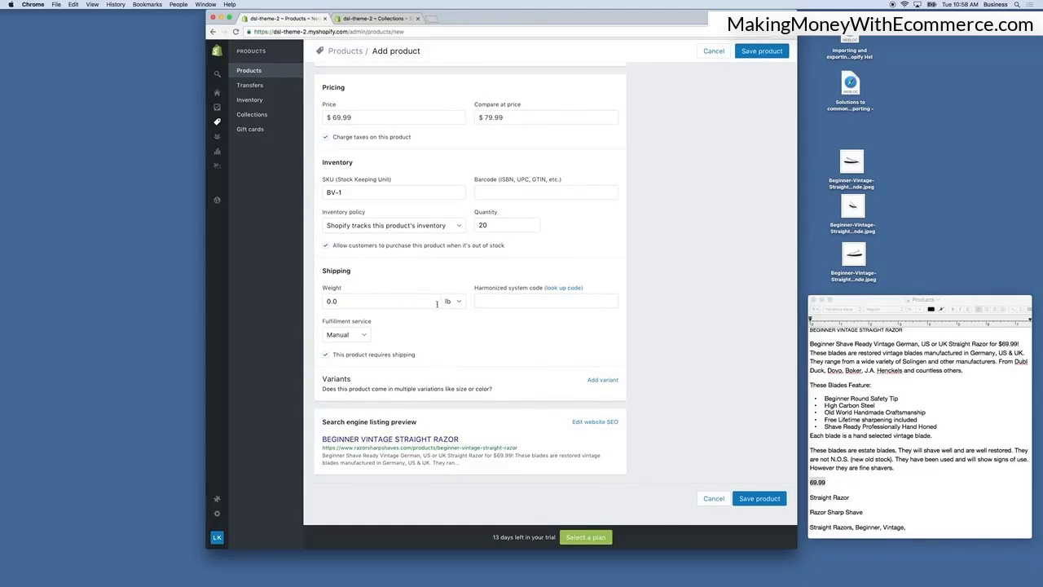
{"action": "left_click", "coordinate": [375, 300]}
{"action": "double_click", "coordinate": [342, 300]}
{"action": "type", "text": ".5"}
{"action": "left_click", "coordinate": [405, 319]}
Edit the search engine listing's page title to Buy Vintage Straight Razor Online - BEGINNER VINTAGE STRAIGHT RAZOR.
{"action": "left_click", "coordinate": [358, 336]}
{"action": "left_click", "coordinate": [359, 335]}
{"action": "left_click", "coordinate": [609, 422]}
{"action": "scroll", "coordinate": [616, 419], "scroll_direction": "down", "scroll_amount": 2}
{"action": "scroll", "coordinate": [467, 404], "scroll_direction": "down", "scroll_amount": 1}
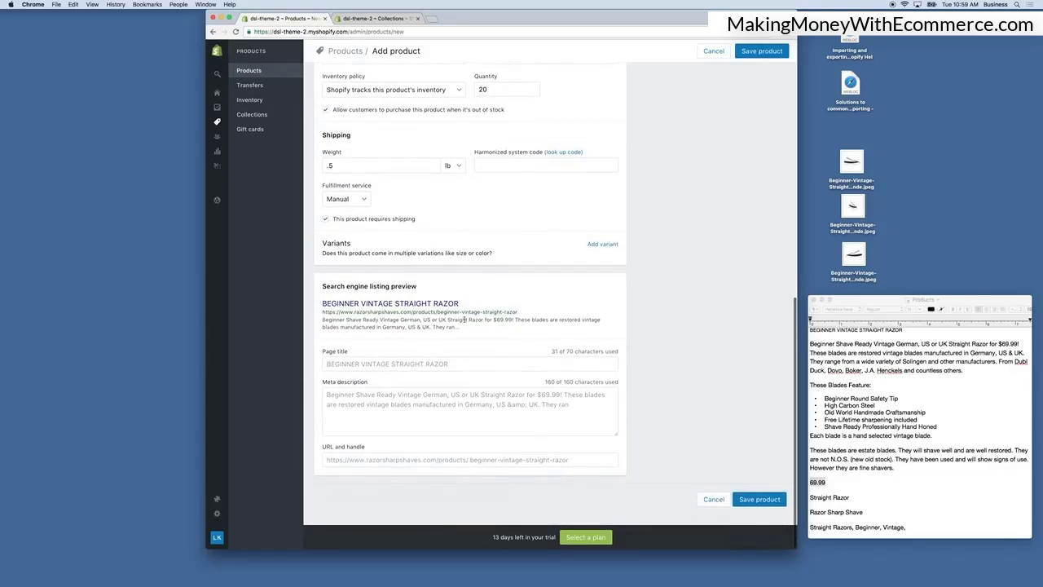
{"action": "left_click", "coordinate": [466, 363]}
{"action": "type", "text": "BEGINNER VINTAGE STRAIGHT RAZOR"}
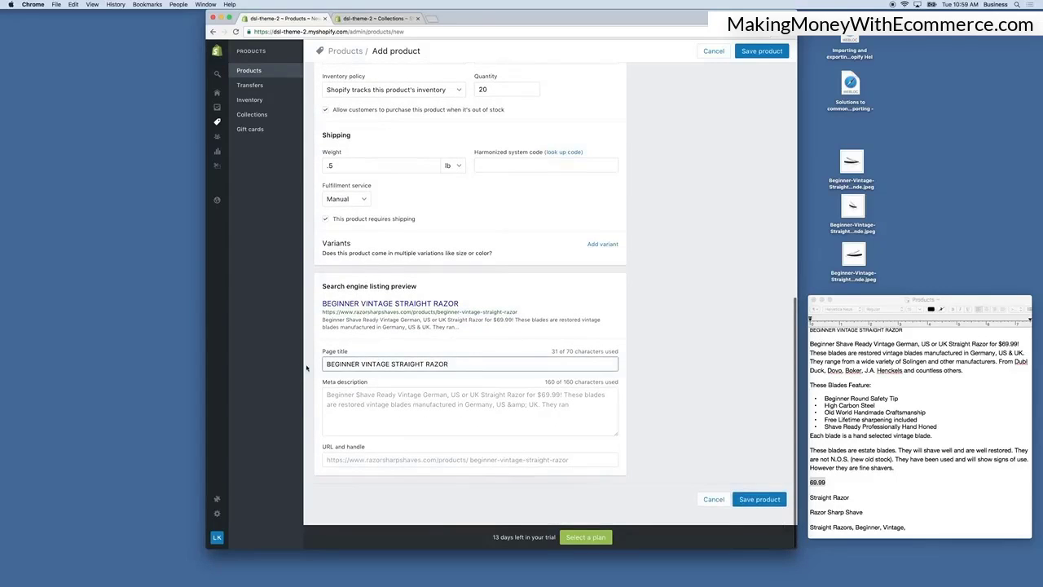
{"action": "left_click", "coordinate": [327, 365]}
{"action": "type", "text": "Buy B"}
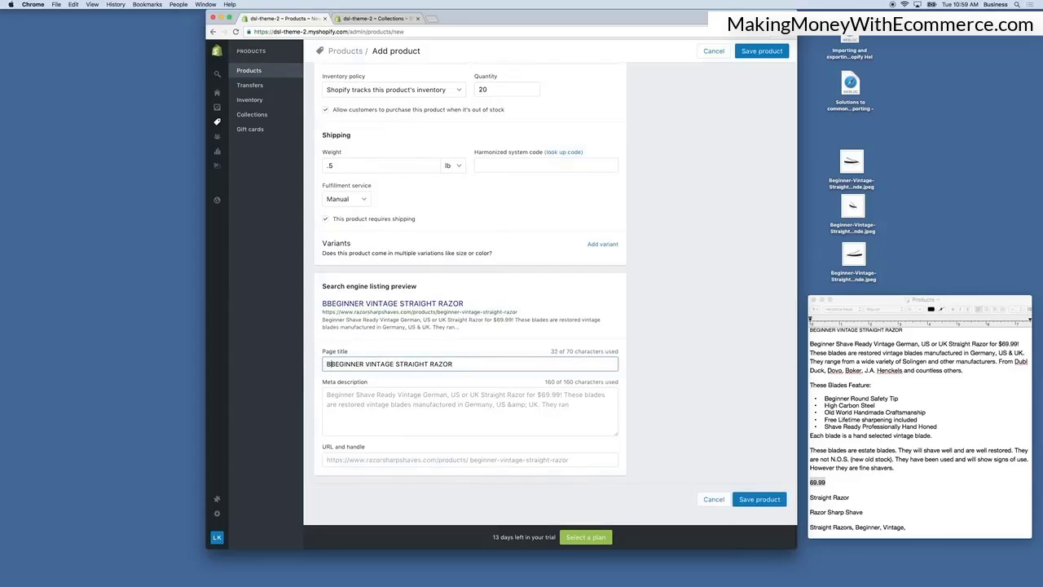
{"action": "key", "text": "BackSpace"}
{"action": "type", "text": "Vintage Sr"}
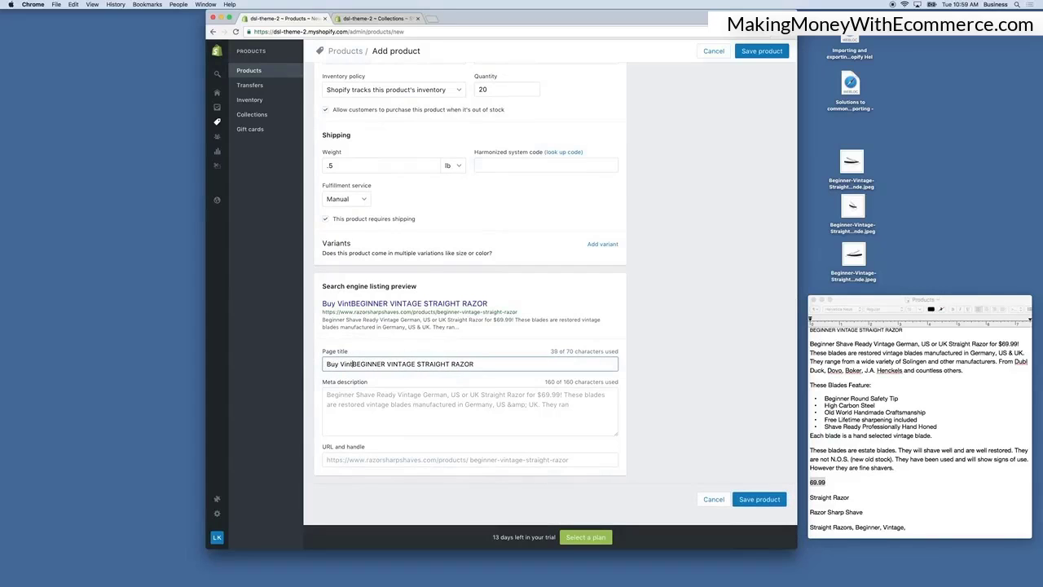
{"action": "key", "text": "BackSpace"}
{"action": "type", "text": "traight Raz"}
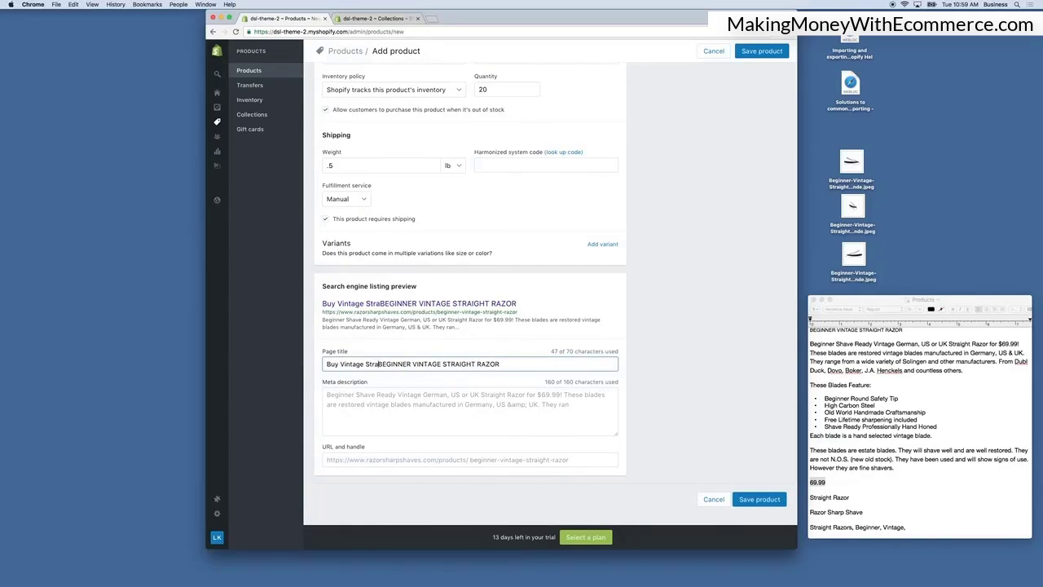
{"action": "type", "text": "or Online -"}
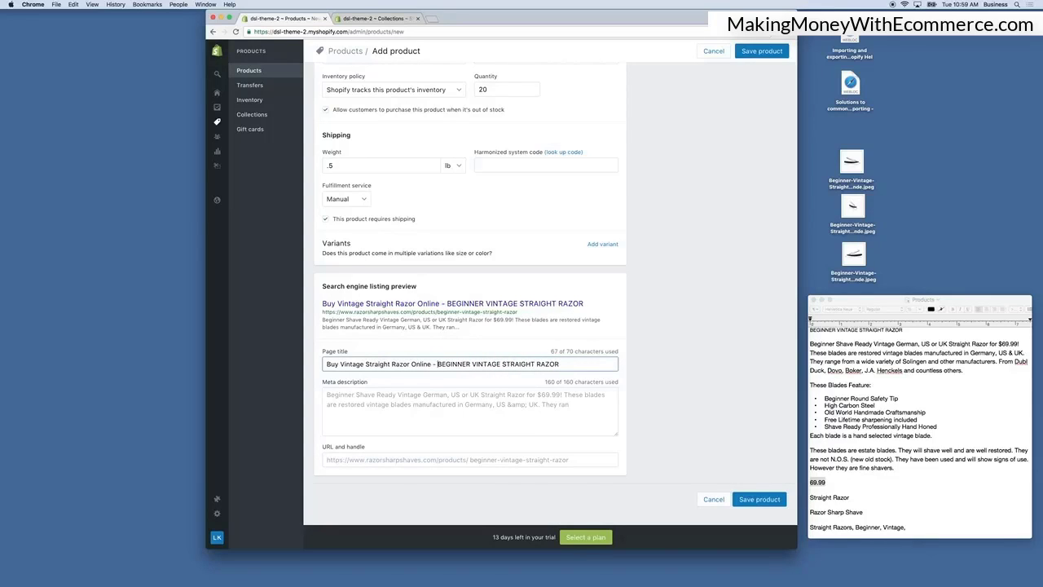
{"action": "scroll", "coordinate": [402, 364], "scroll_direction": "up", "scroll_amount": 1}
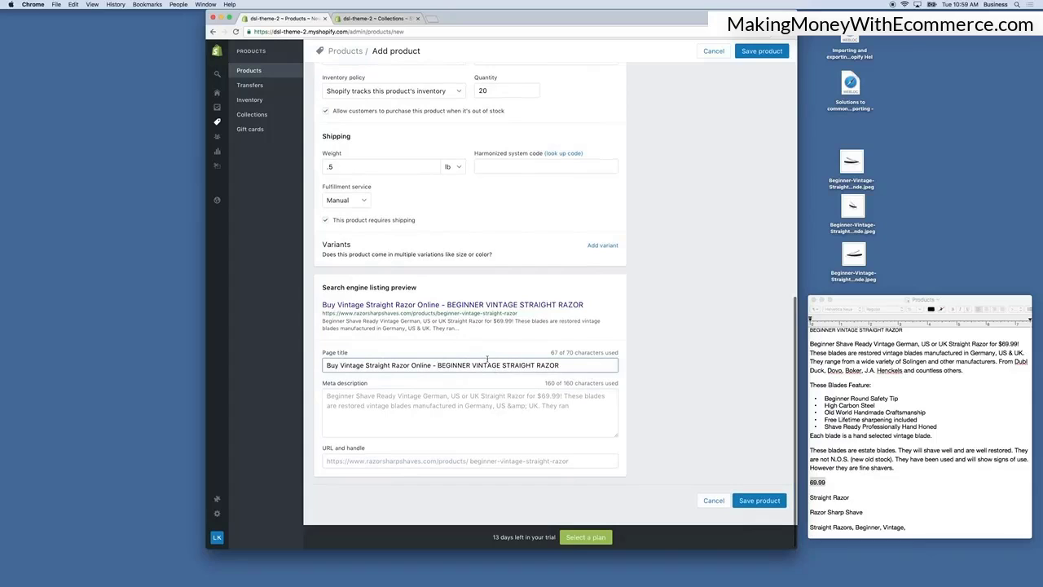
{"action": "left_click", "coordinate": [439, 410]}
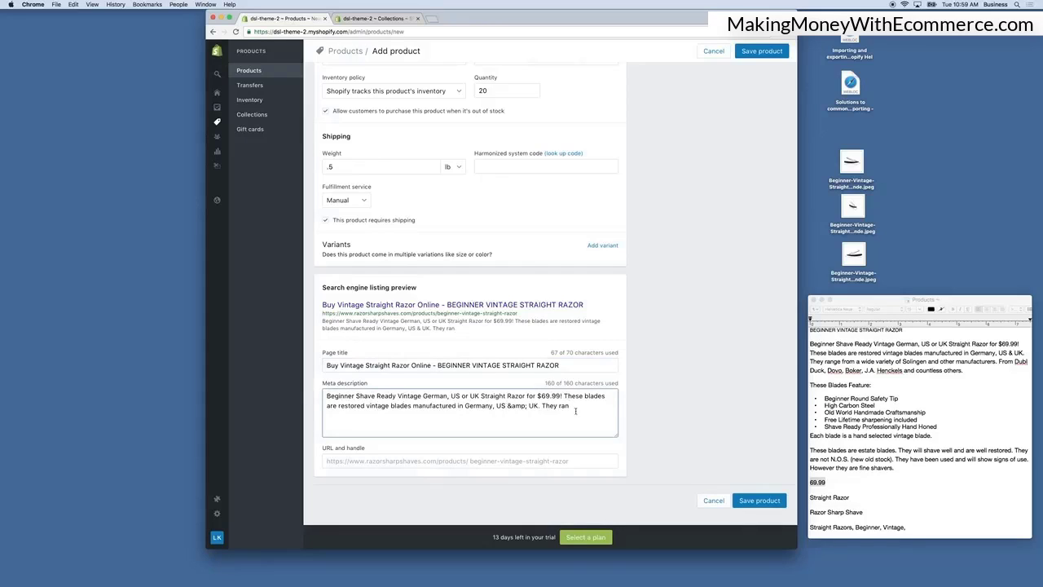
{"action": "scroll", "coordinate": [574, 412], "scroll_direction": "down", "scroll_amount": 1}
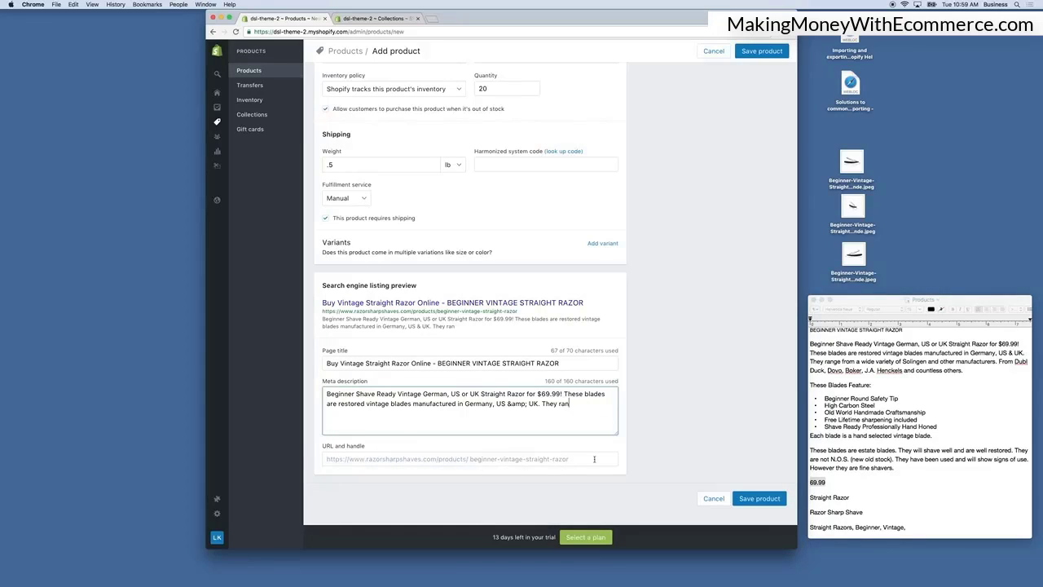
{"action": "scroll", "coordinate": [456, 205], "scroll_direction": "up", "scroll_amount": 10}
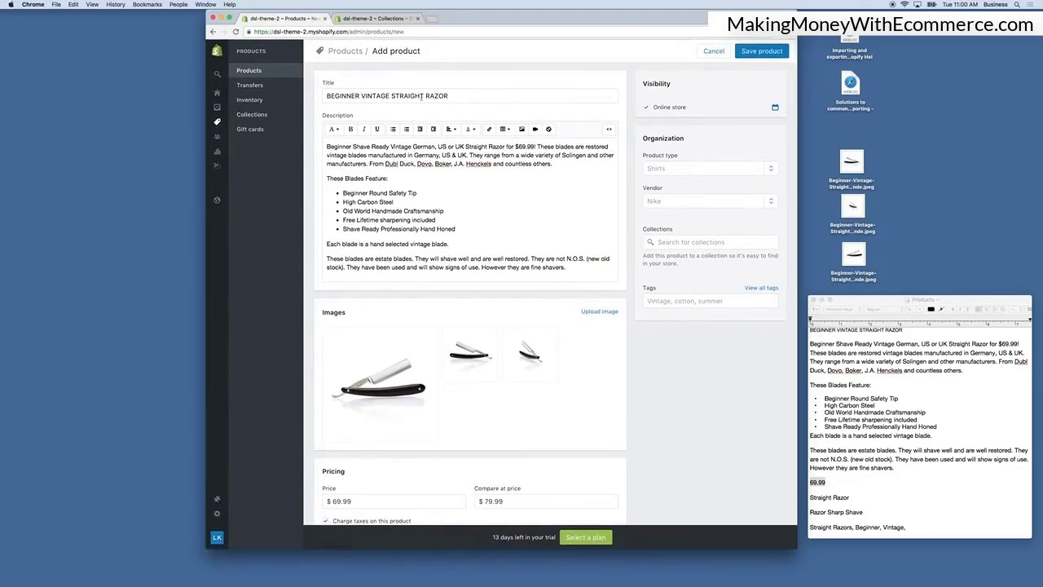
Try to append -1 to the product's URL handle.
{"action": "scroll", "coordinate": [537, 242], "scroll_direction": "down", "scroll_amount": 10}
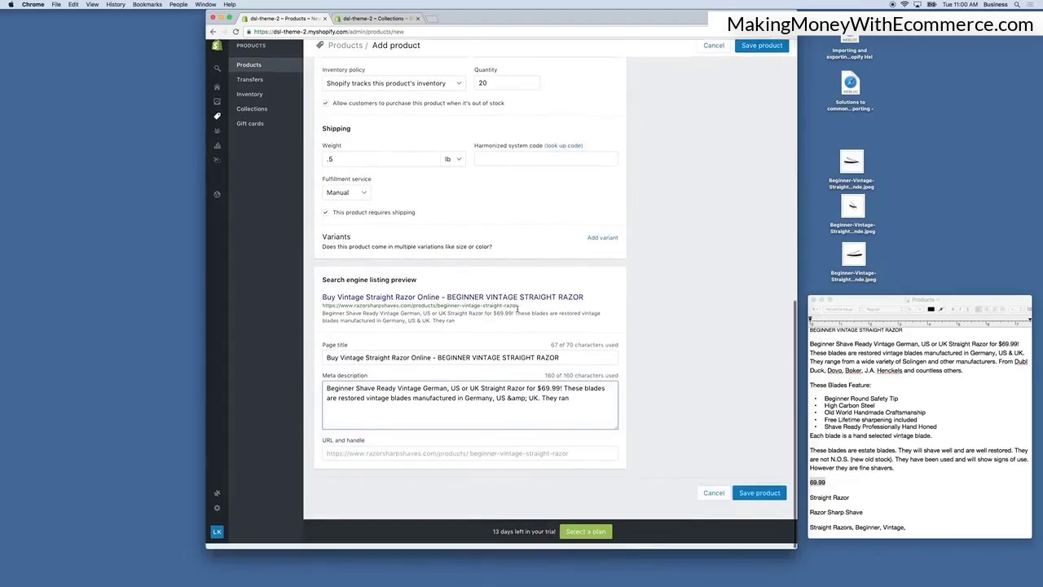
{"action": "left_click", "coordinate": [576, 458]}
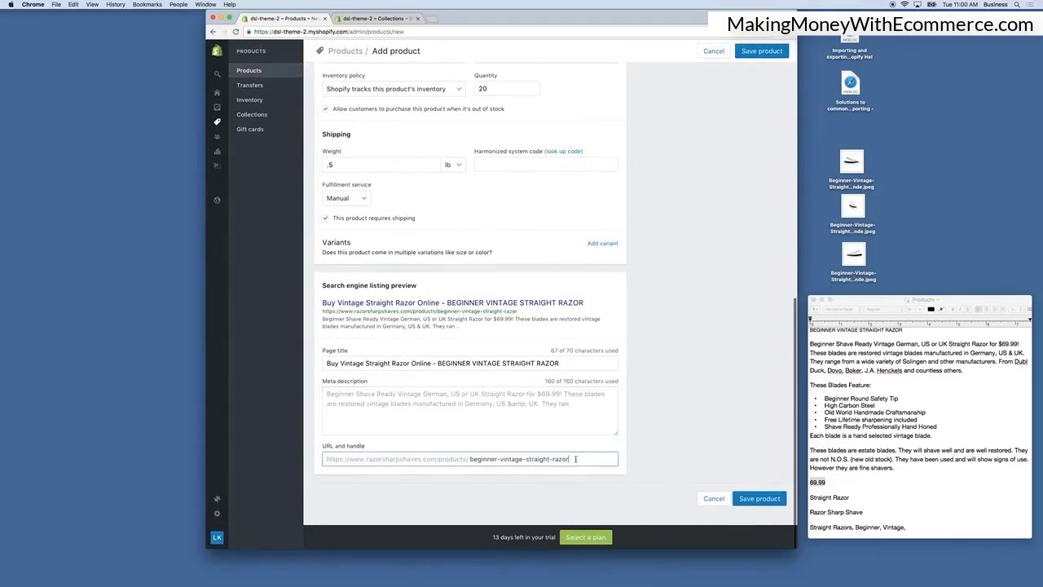
{"action": "type", "text": "-1"}
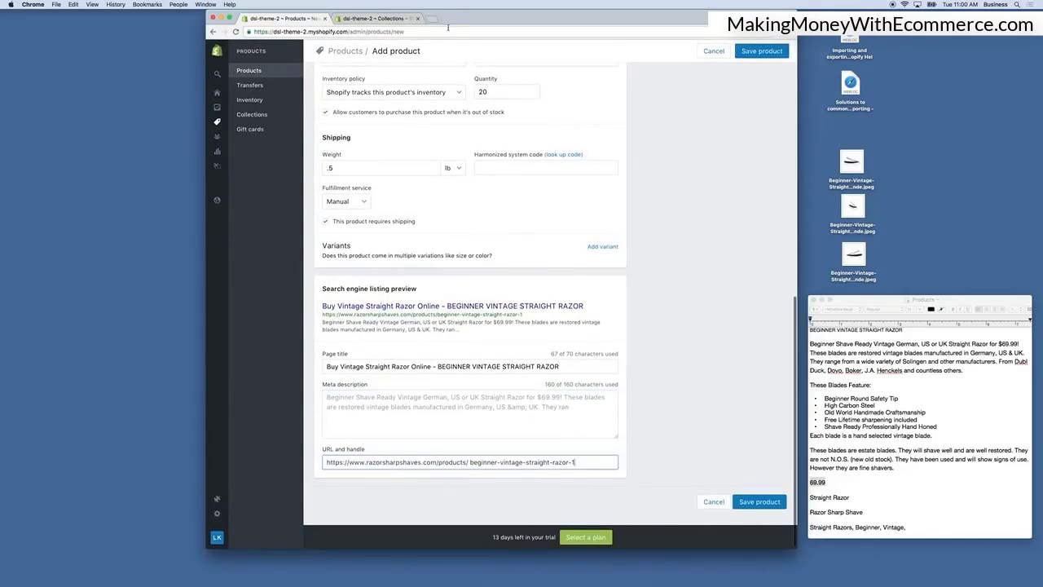
{"action": "scroll", "coordinate": [564, 316], "scroll_direction": "down", "scroll_amount": 1}
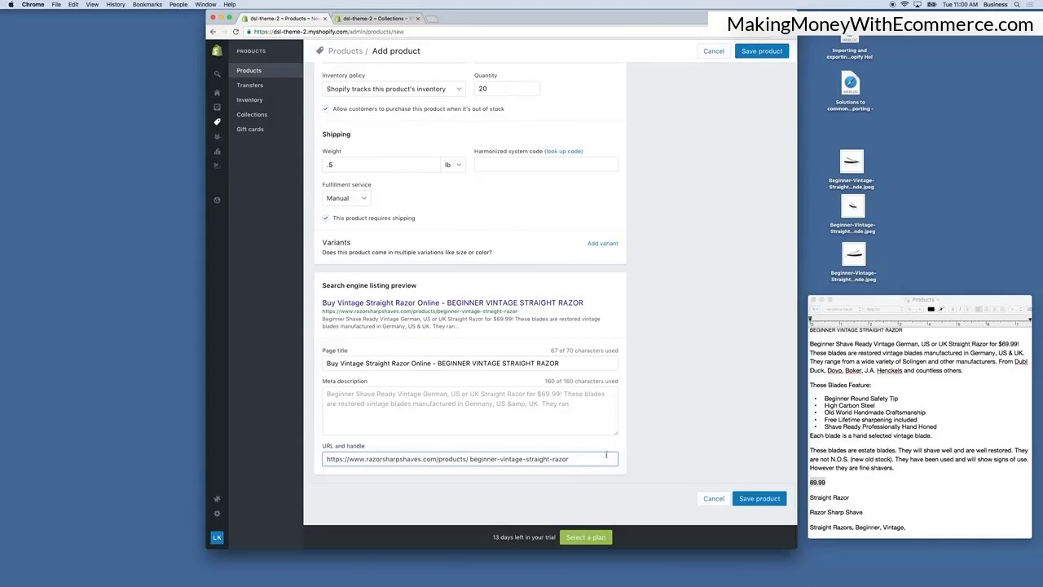
{"action": "left_click", "coordinate": [688, 459]}
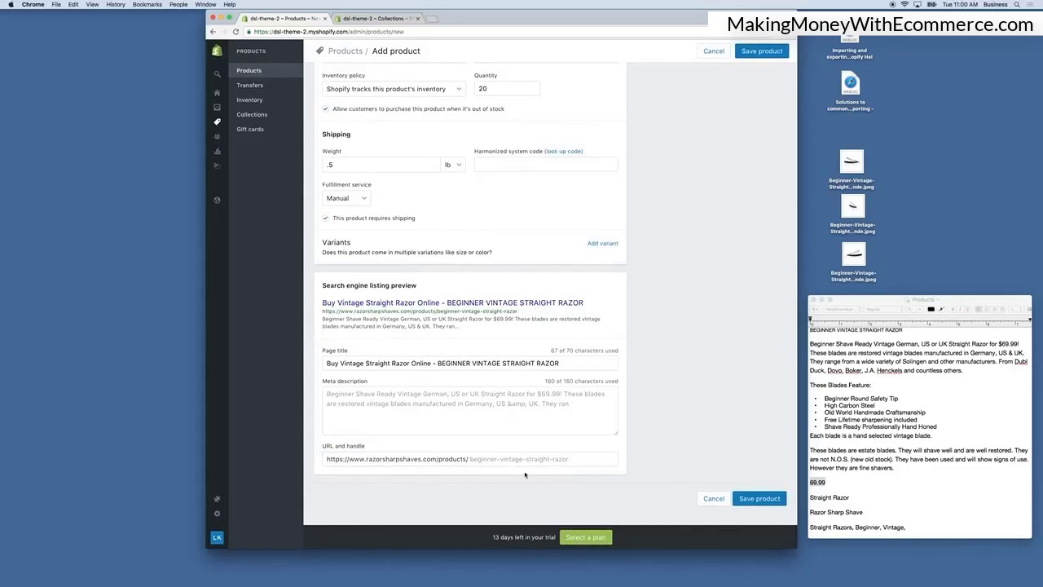
Set the product type to a new Straight Razor type.
{"action": "scroll", "coordinate": [714, 213], "scroll_direction": "up", "scroll_amount": 10}
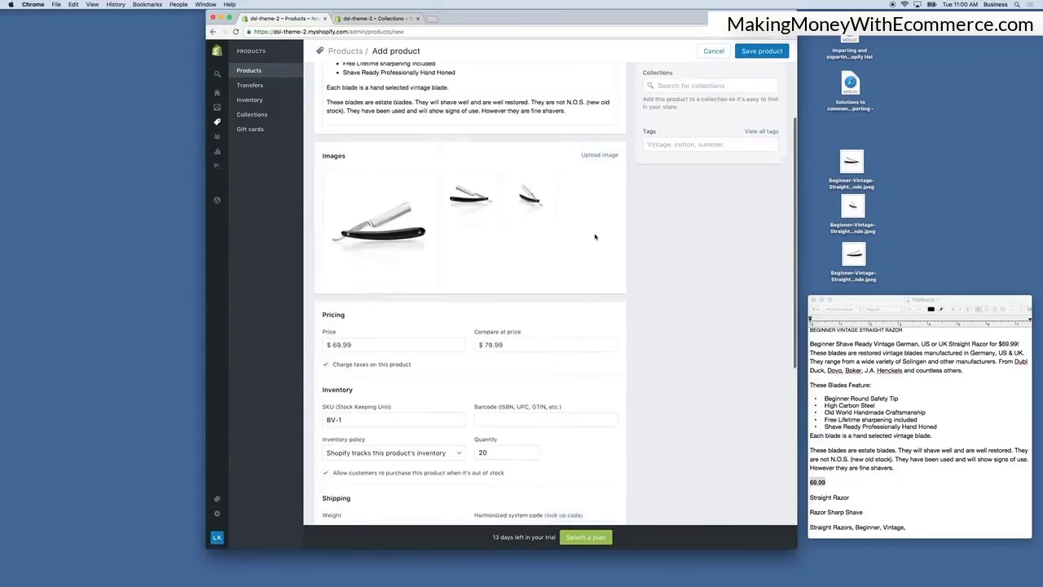
{"action": "left_click", "coordinate": [676, 168]}
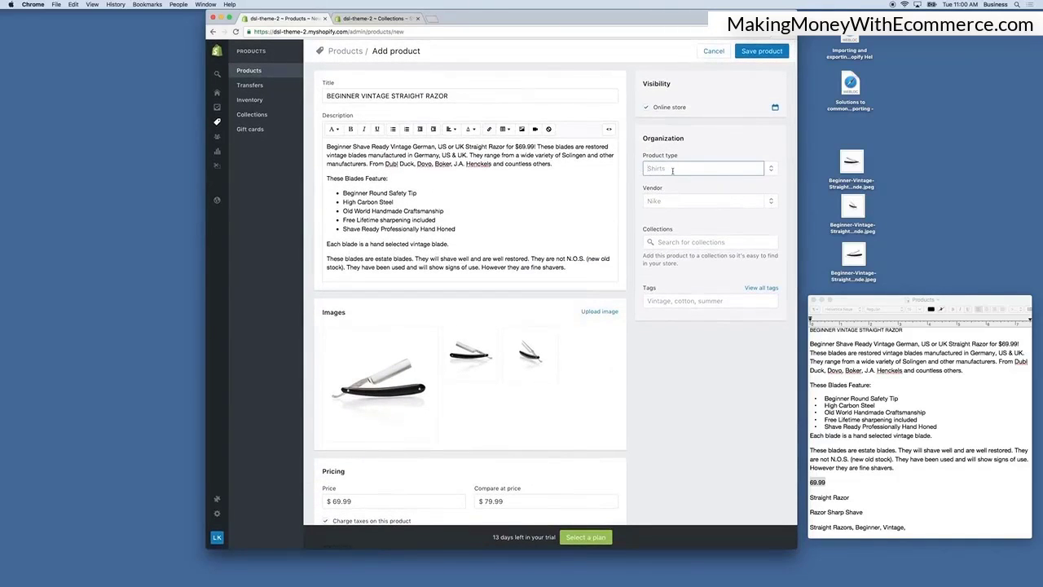
{"action": "type", "text": "Straigh"}
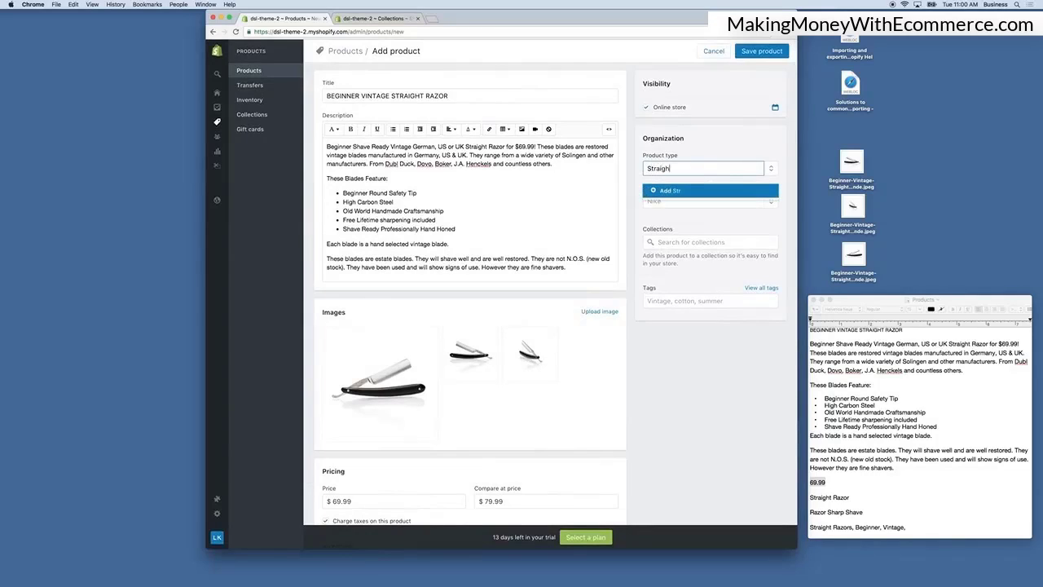
{"action": "type", "text": "t Razor"}
{"action": "left_click", "coordinate": [676, 215]}
Copy Razor Sharp Shave from the text document and set the vendor to Razor Sharp Shaves.
{"action": "left_click", "coordinate": [672, 204]}
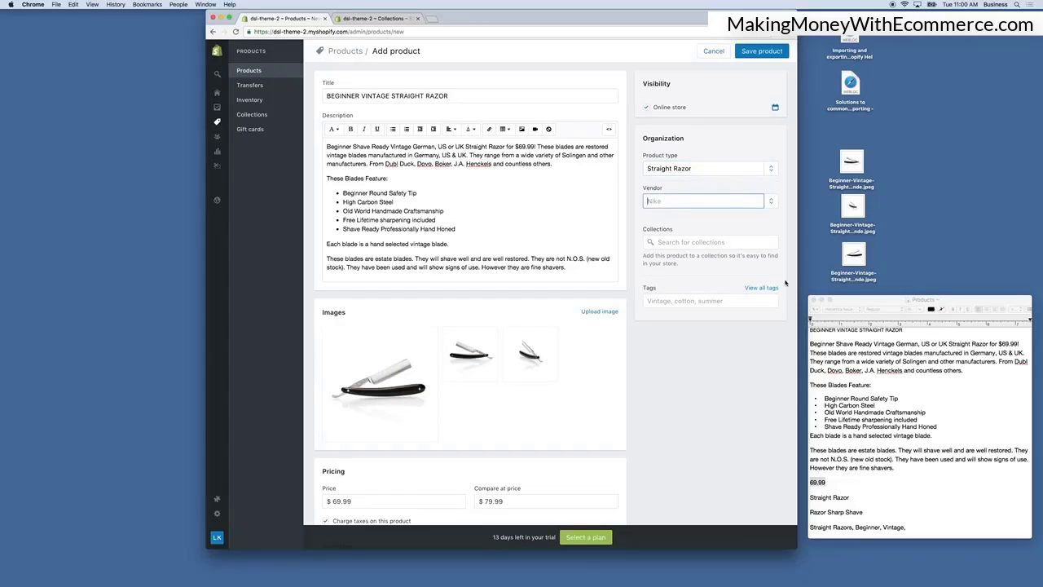
{"action": "left_click", "coordinate": [893, 482]}
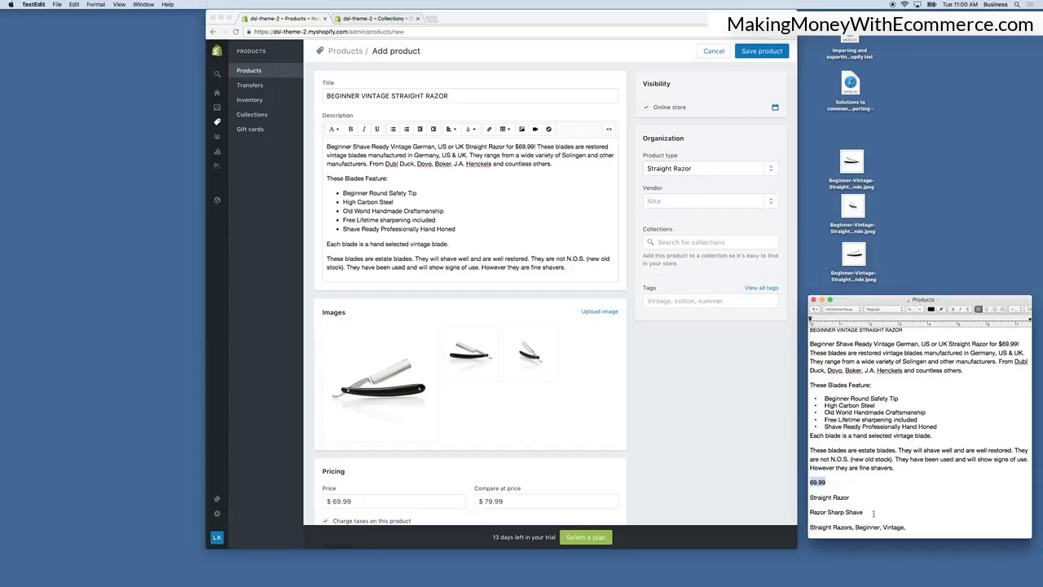
{"action": "left_click_drag", "start_coordinate": [864, 511], "coordinate": [808, 513]}
{"action": "key", "text": "super+c"}
{"action": "left_click", "coordinate": [683, 190]}
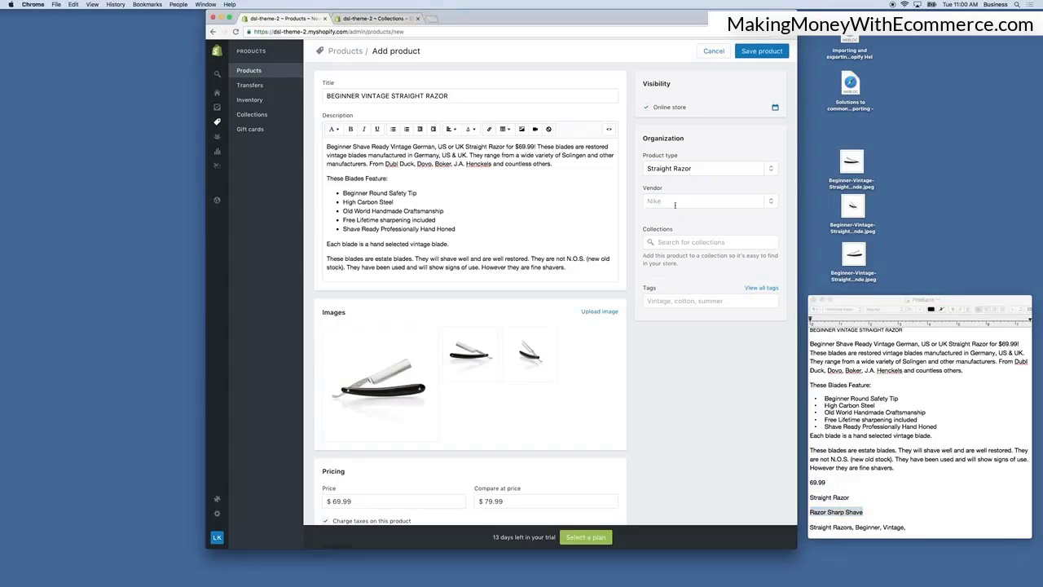
{"action": "left_click", "coordinate": [676, 204]}
{"action": "key", "text": "super+v"}
{"action": "type", "text": "s"}
{"action": "left_click", "coordinate": [716, 228]}
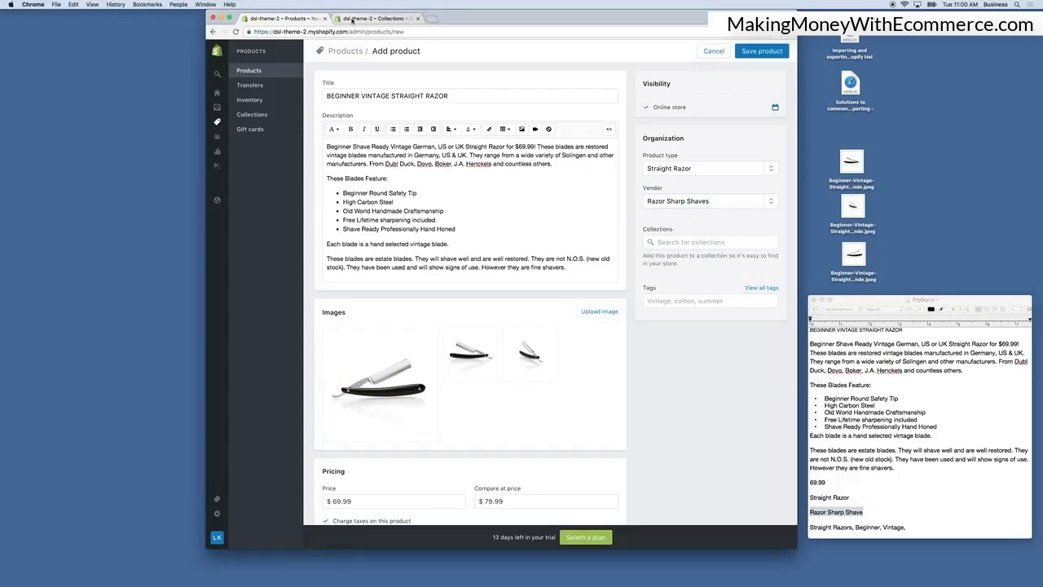
Review the store's existing collections and their conditions in the Collections tab.
{"action": "left_click", "coordinate": [375, 18]}
{"action": "scroll", "coordinate": [435, 317], "scroll_direction": "down", "scroll_amount": 5}
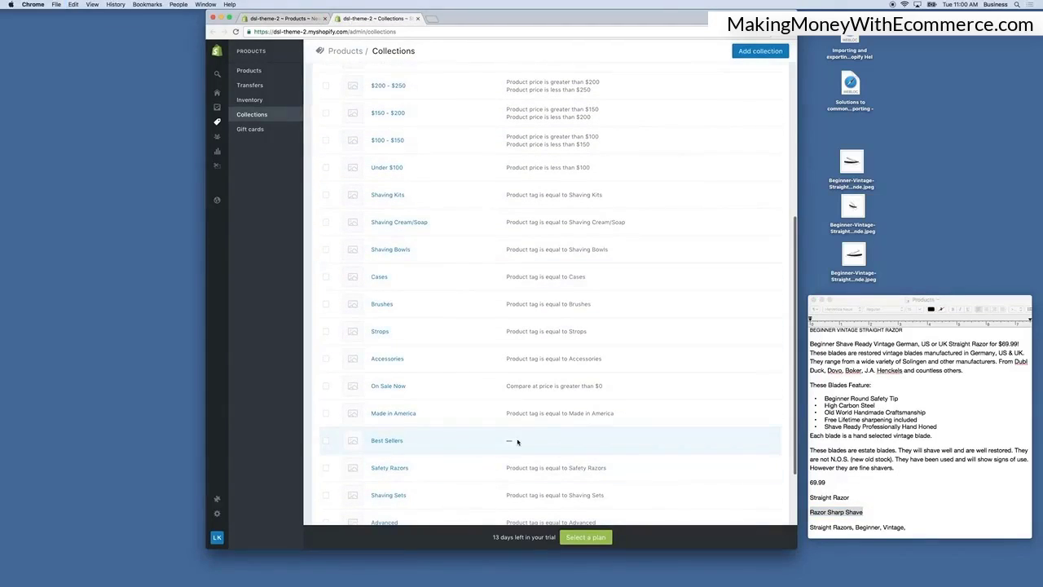
{"action": "scroll", "coordinate": [513, 440], "scroll_direction": "down", "scroll_amount": 1}
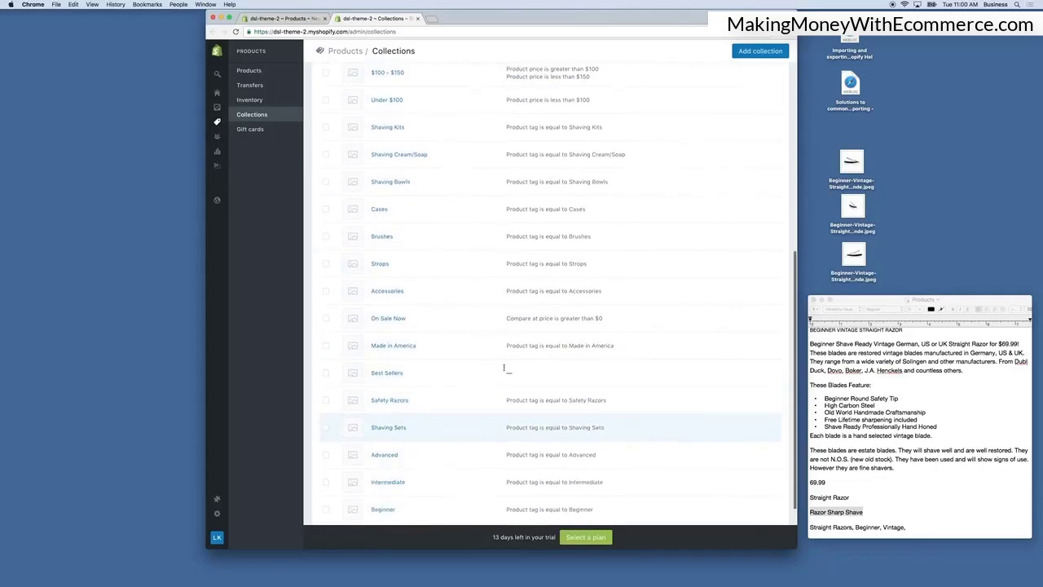
{"action": "scroll", "coordinate": [522, 340], "scroll_direction": "down", "scroll_amount": 1}
{"action": "scroll", "coordinate": [522, 340], "scroll_direction": "up", "scroll_amount": 10}
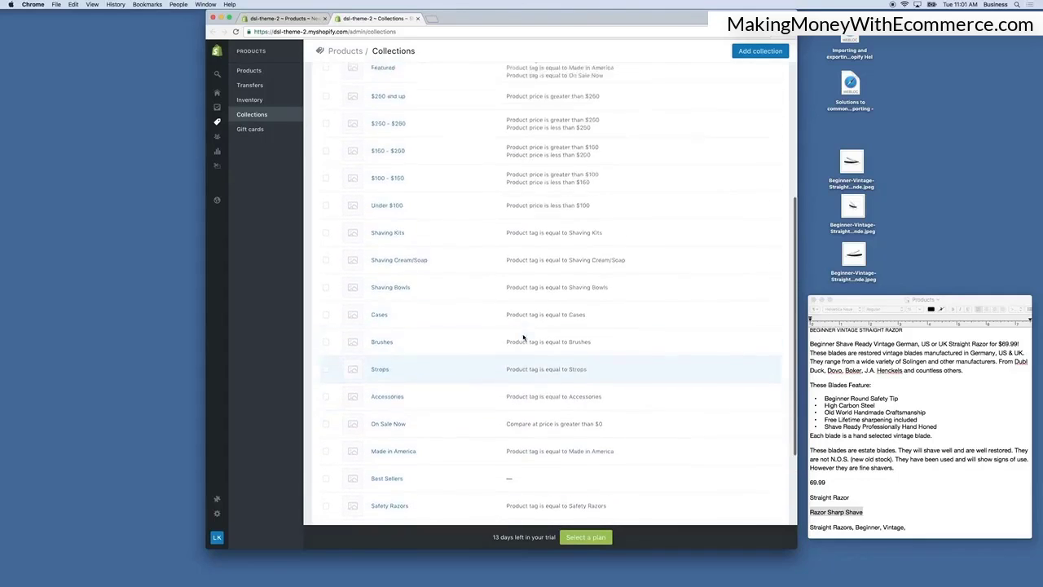
{"action": "left_click", "coordinate": [279, 15]}
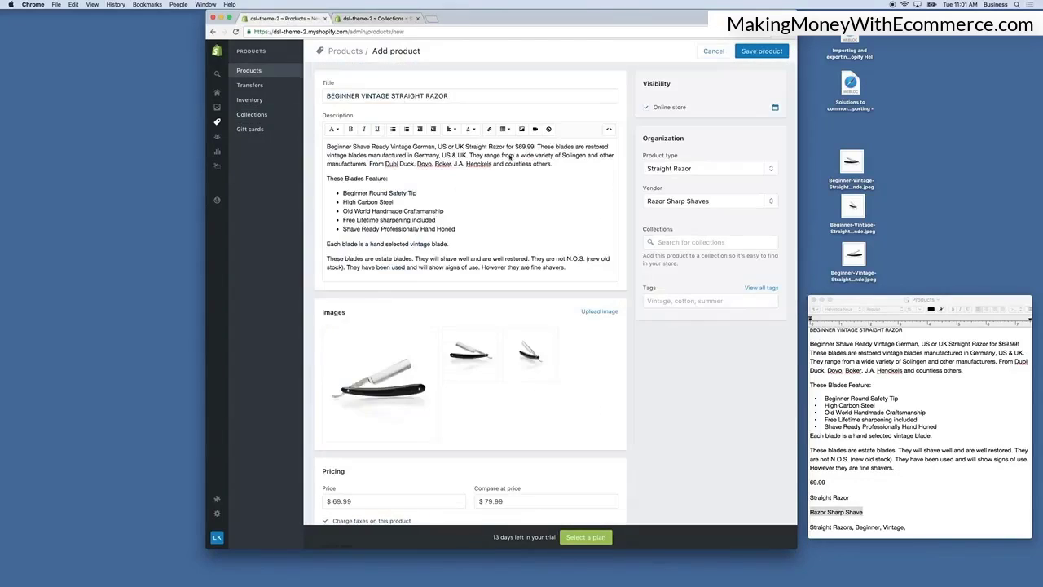
Add the product to the Best Sellers collection.
{"action": "left_click", "coordinate": [668, 241]}
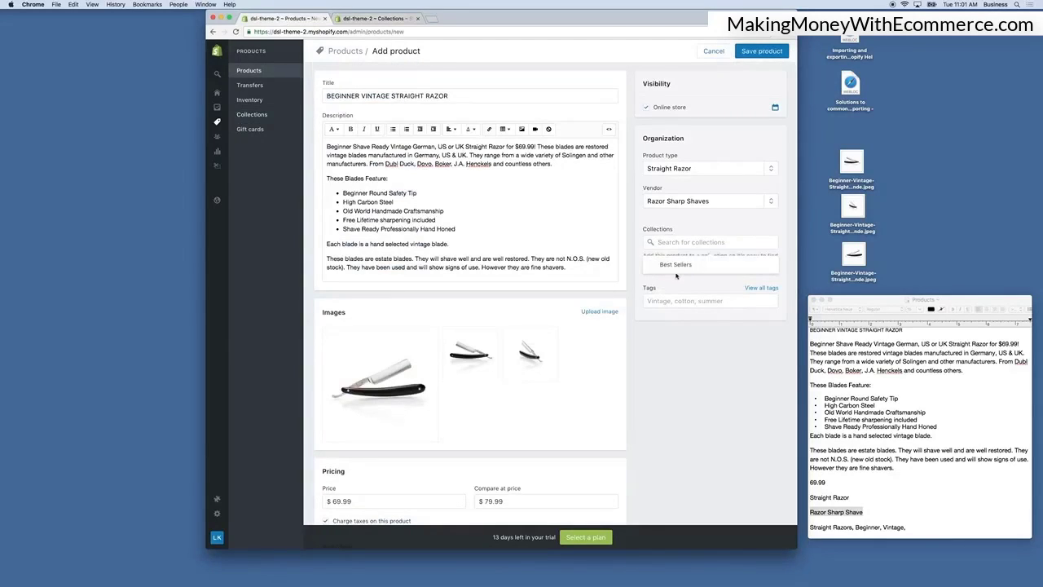
{"action": "left_click", "coordinate": [679, 264]}
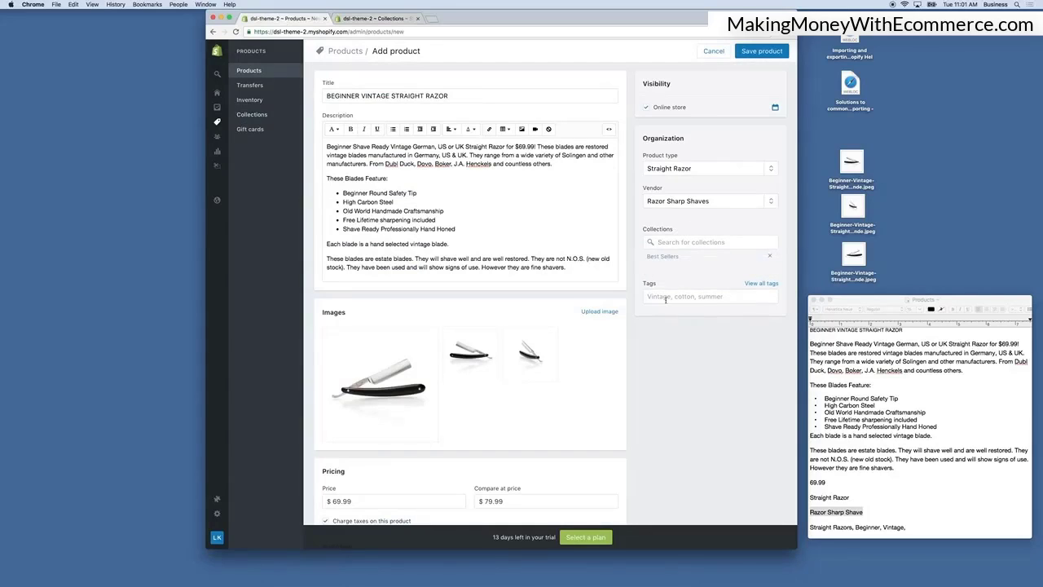
Copy the Beginner tag from the Collections list and add Beginner as a product tag.
{"action": "left_click", "coordinate": [667, 298]}
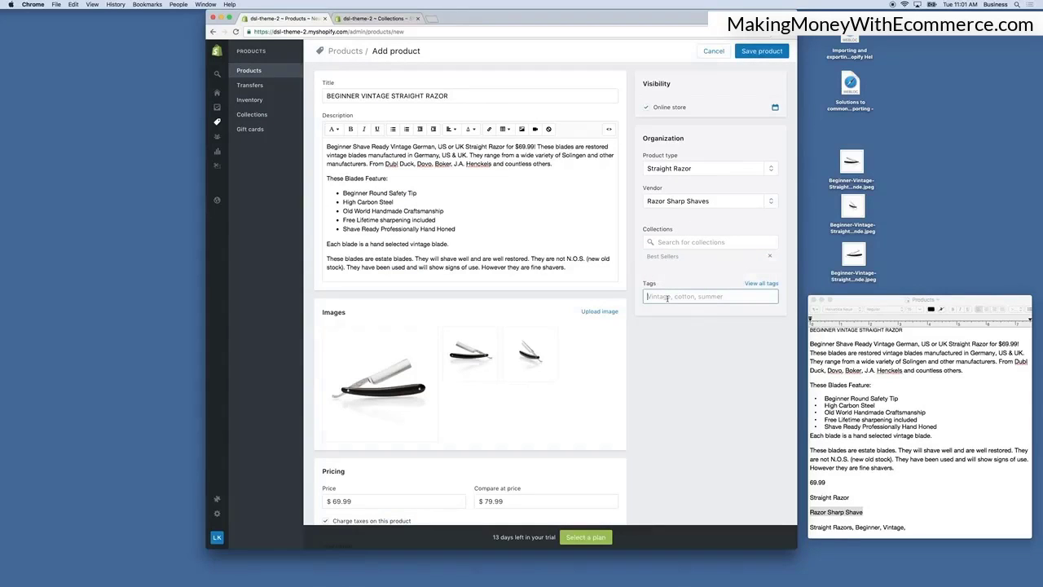
{"action": "left_click", "coordinate": [364, 22]}
{"action": "scroll", "coordinate": [473, 249], "scroll_direction": "down", "scroll_amount": 4}
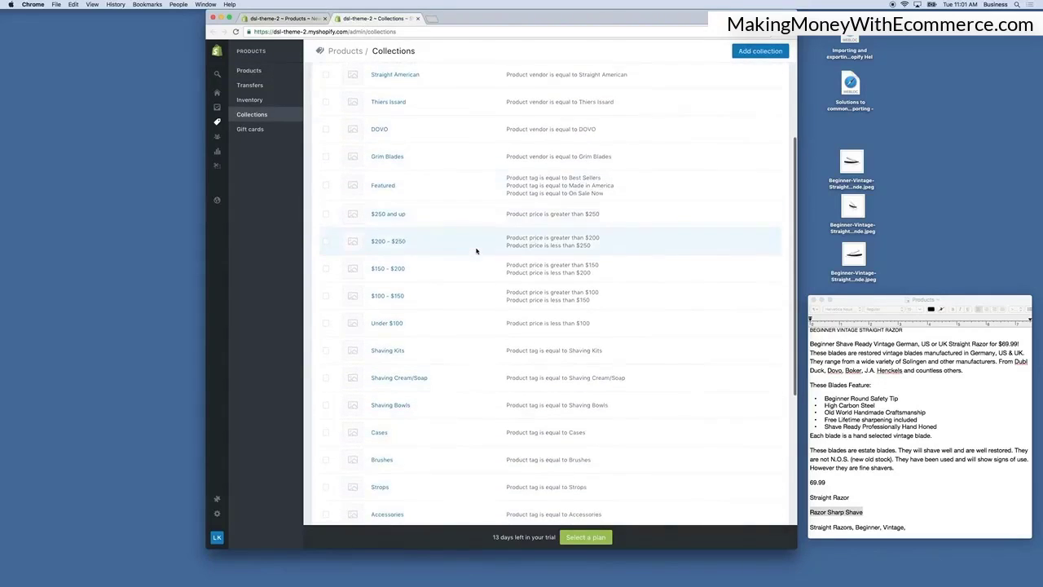
{"action": "scroll", "coordinate": [477, 250], "scroll_direction": "down", "scroll_amount": 6}
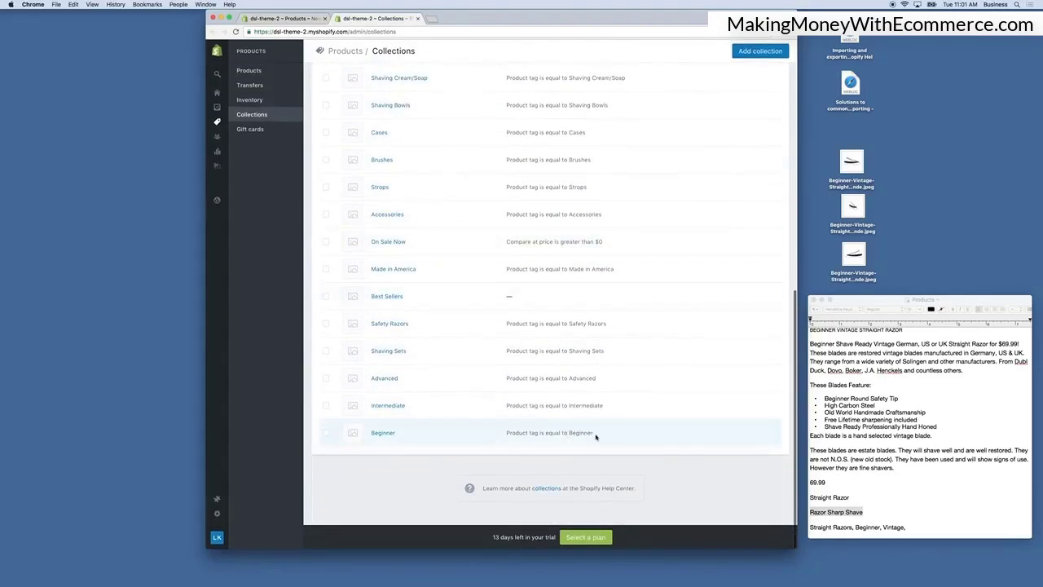
{"action": "left_click_drag", "start_coordinate": [596, 436], "coordinate": [569, 434]}
{"action": "left_click", "coordinate": [285, 18]}
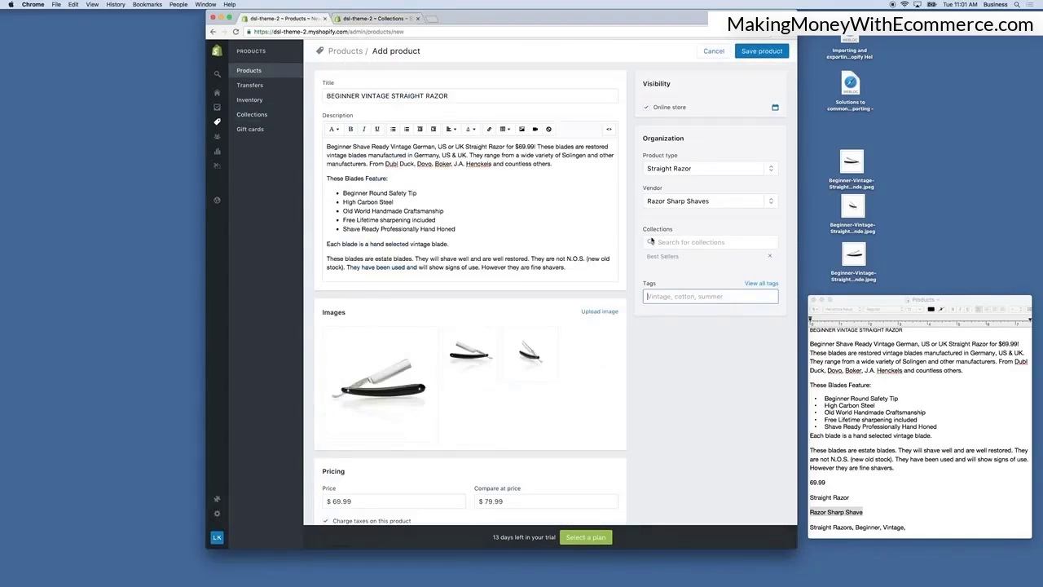
{"action": "left_click", "coordinate": [673, 296]}
{"action": "key", "text": "ctrl+v"}
{"action": "key", "text": "Return"}
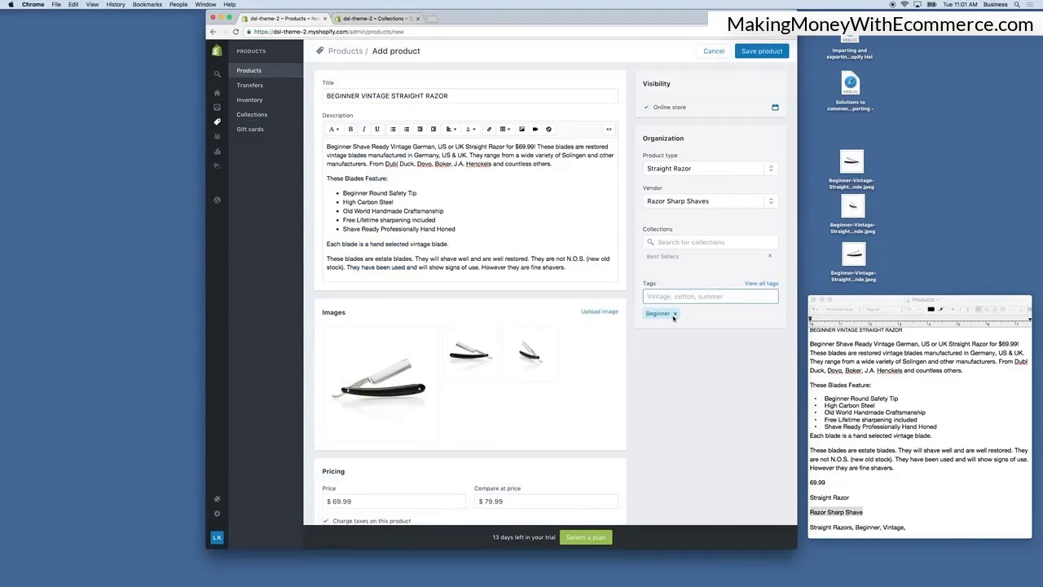
{"action": "left_click", "coordinate": [376, 19]}
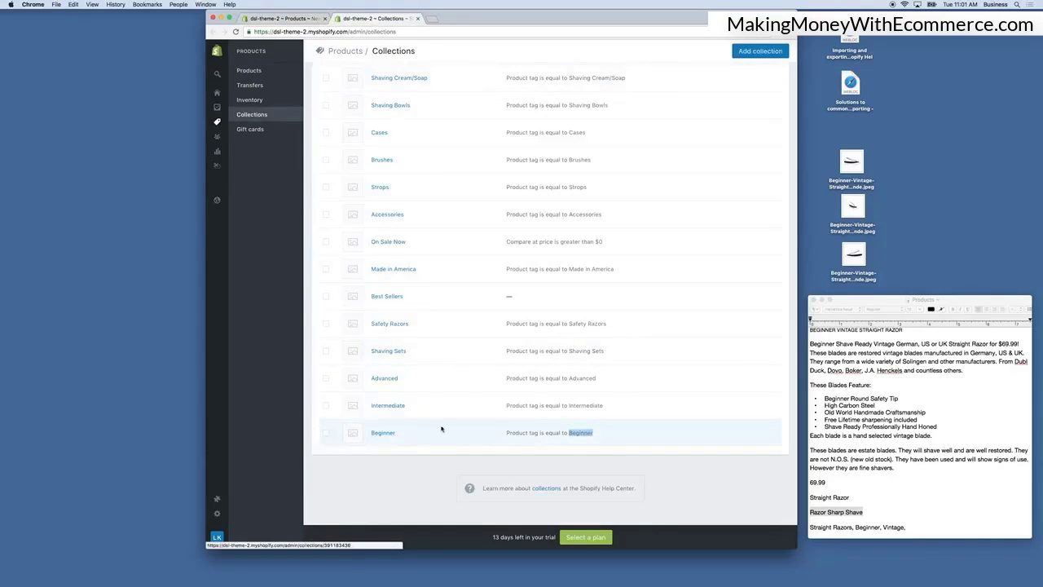
Copy Made in America from the Collections list and add Made in America as a product tag.
{"action": "scroll", "coordinate": [530, 353], "scroll_direction": "up", "scroll_amount": 2}
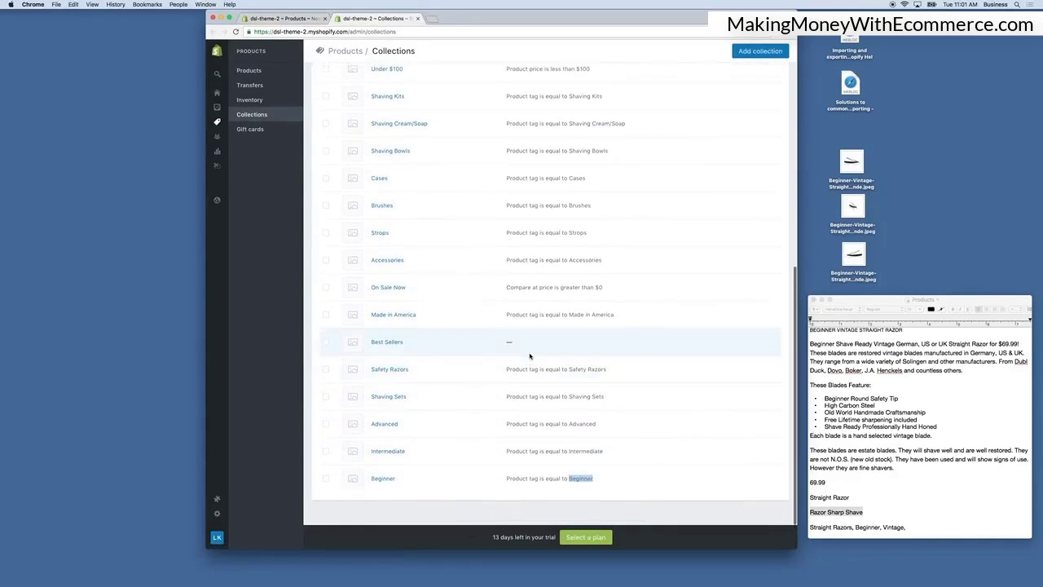
{"action": "scroll", "coordinate": [529, 356], "scroll_direction": "up", "scroll_amount": 1}
{"action": "left_click_drag", "start_coordinate": [616, 343], "coordinate": [568, 343]}
{"action": "key", "text": "super+c"}
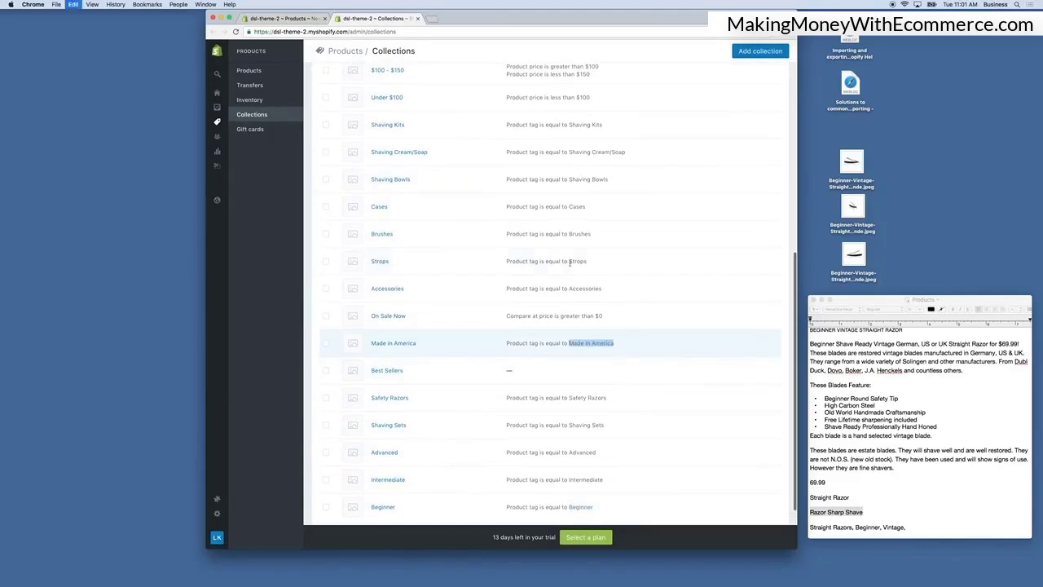
{"action": "left_click", "coordinate": [299, 17]}
{"action": "key", "text": "super+v"}
{"action": "key", "text": "Return"}
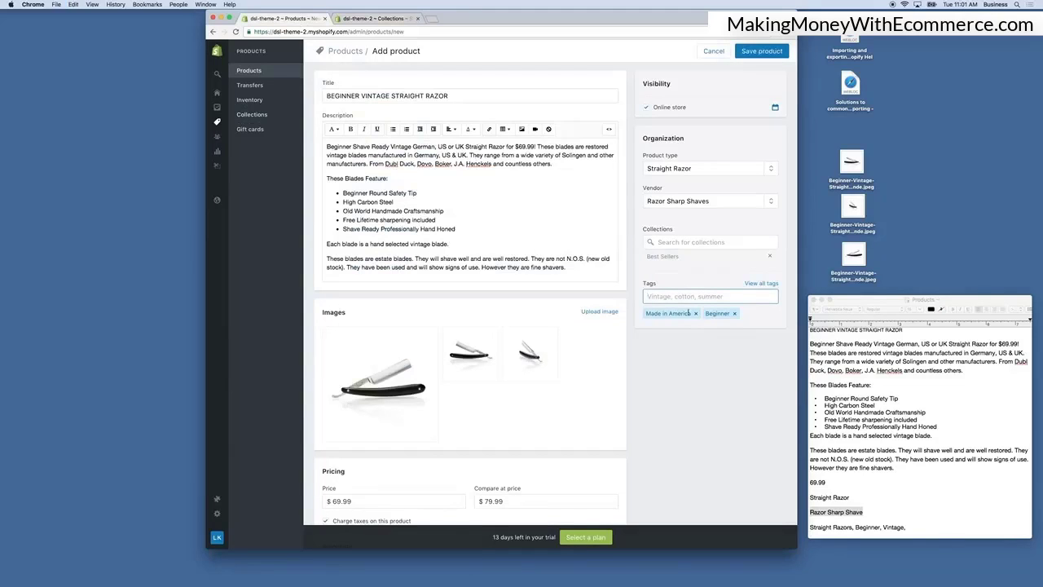
Check the On Sale Now collection condition and re-enter the compare-at price as 79.99.
{"action": "left_click", "coordinate": [394, 20]}
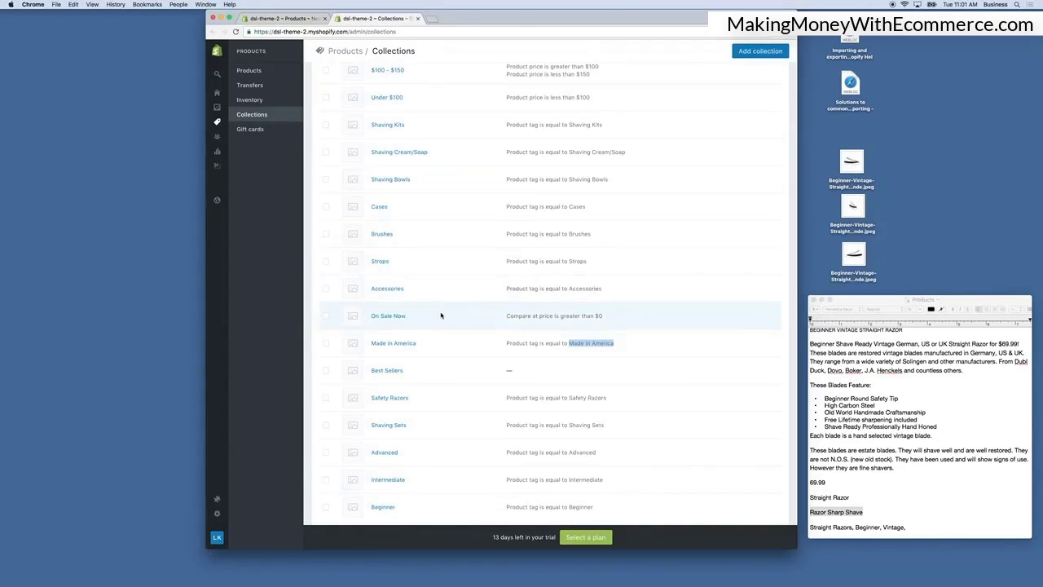
{"action": "scroll", "coordinate": [442, 327], "scroll_direction": "up", "scroll_amount": 1}
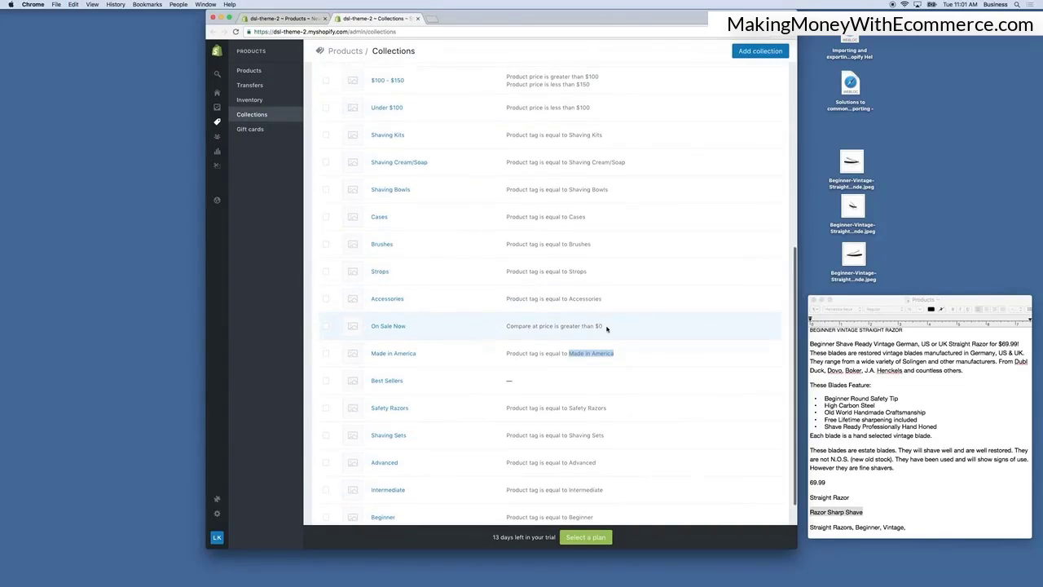
{"action": "left_click", "coordinate": [286, 19]}
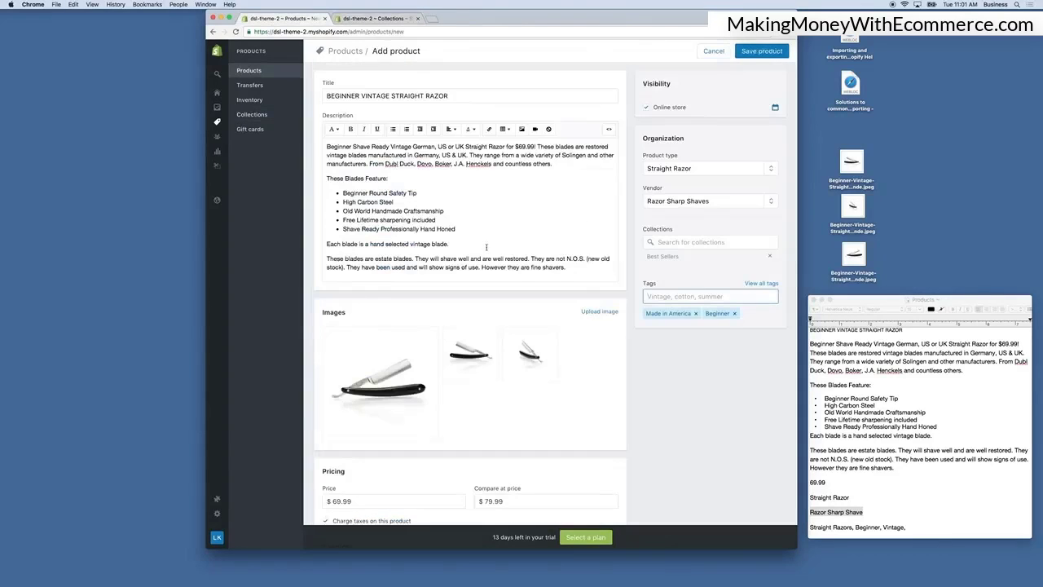
{"action": "scroll", "coordinate": [486, 247], "scroll_direction": "down", "scroll_amount": 2}
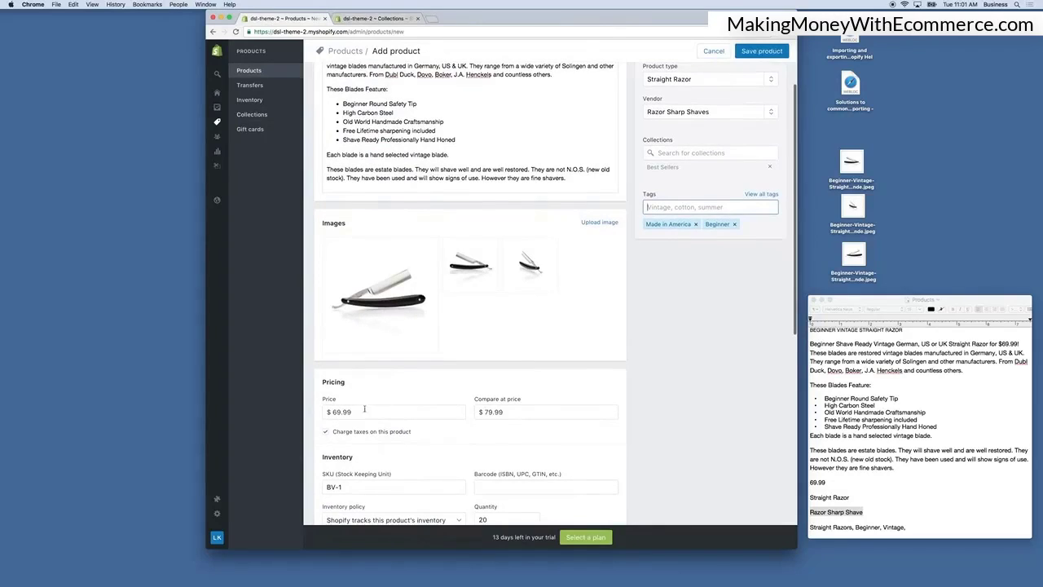
{"action": "left_click_drag", "start_coordinate": [532, 411], "coordinate": [464, 413]}
{"action": "key", "text": "BackSpace"}
{"action": "scroll", "coordinate": [465, 412], "scroll_direction": "down", "scroll_amount": 1}
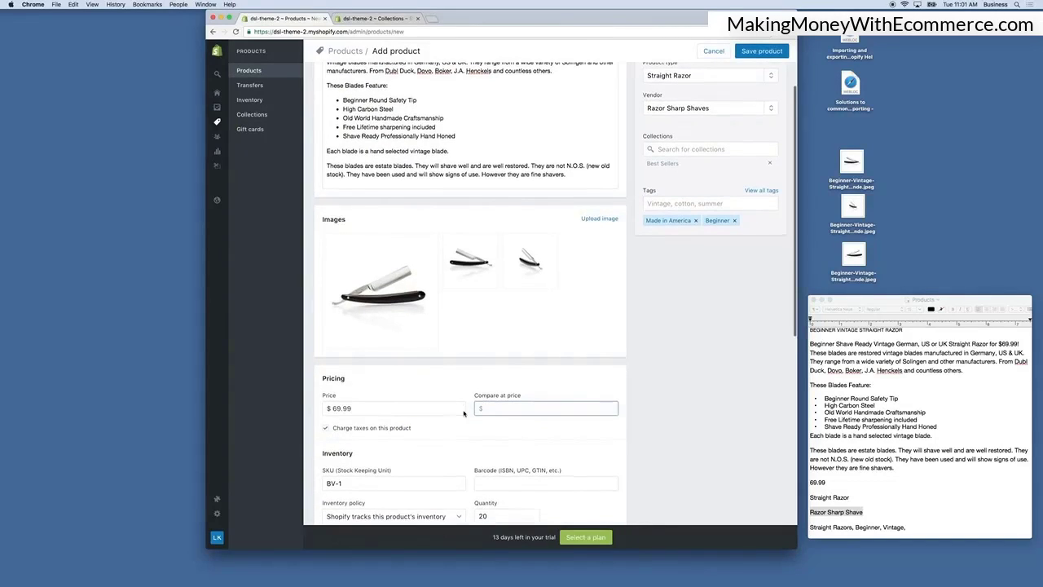
{"action": "type", "text": "79.99"}
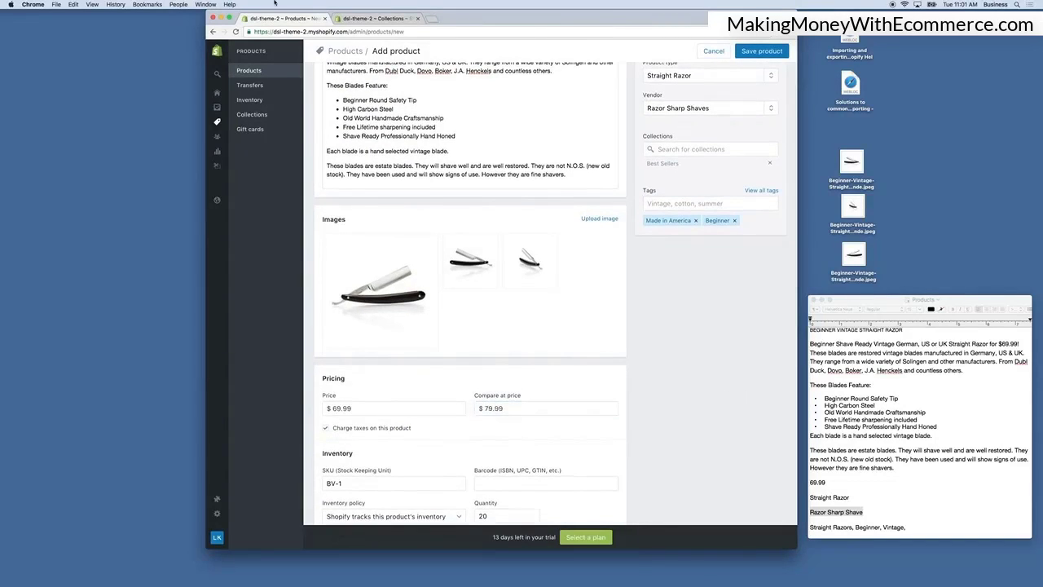
Copy Straight Razors from the Collections list and add Straight Razors as a product tag.
{"action": "key", "text": "ctrl+Tab"}
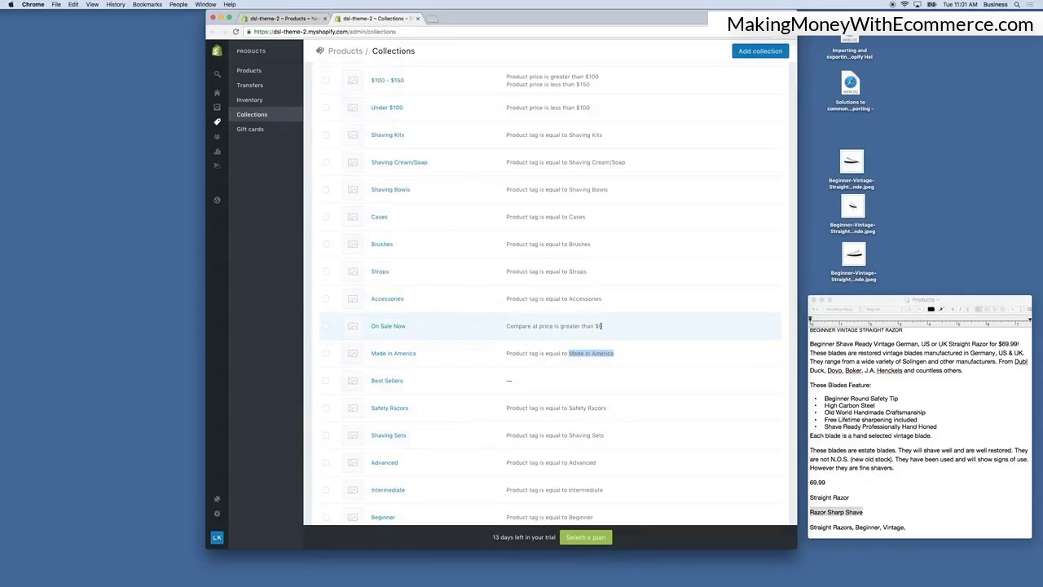
{"action": "scroll", "coordinate": [570, 318], "scroll_direction": "up", "scroll_amount": 3}
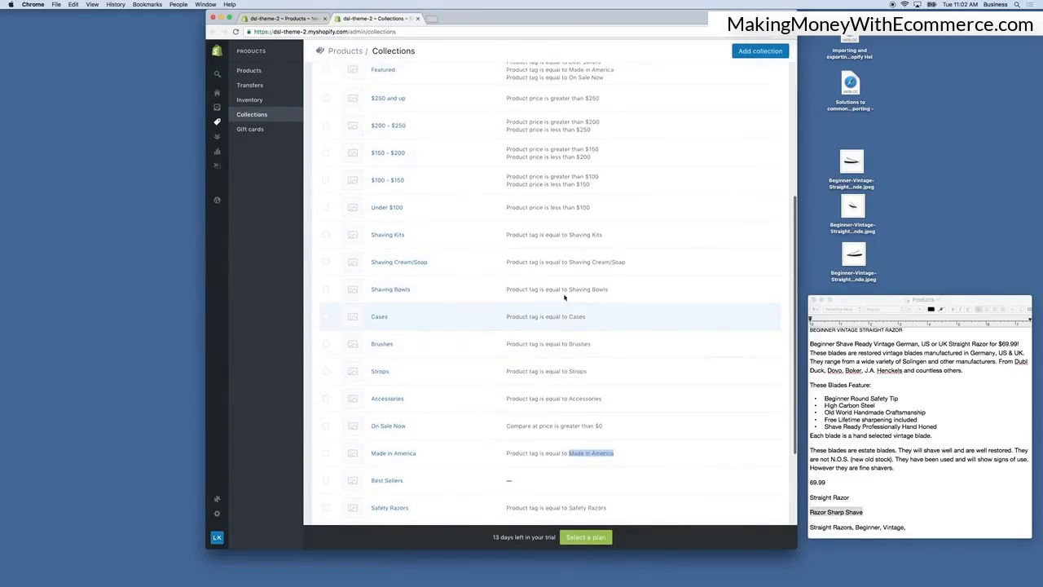
{"action": "scroll", "coordinate": [563, 297], "scroll_direction": "up", "scroll_amount": 3}
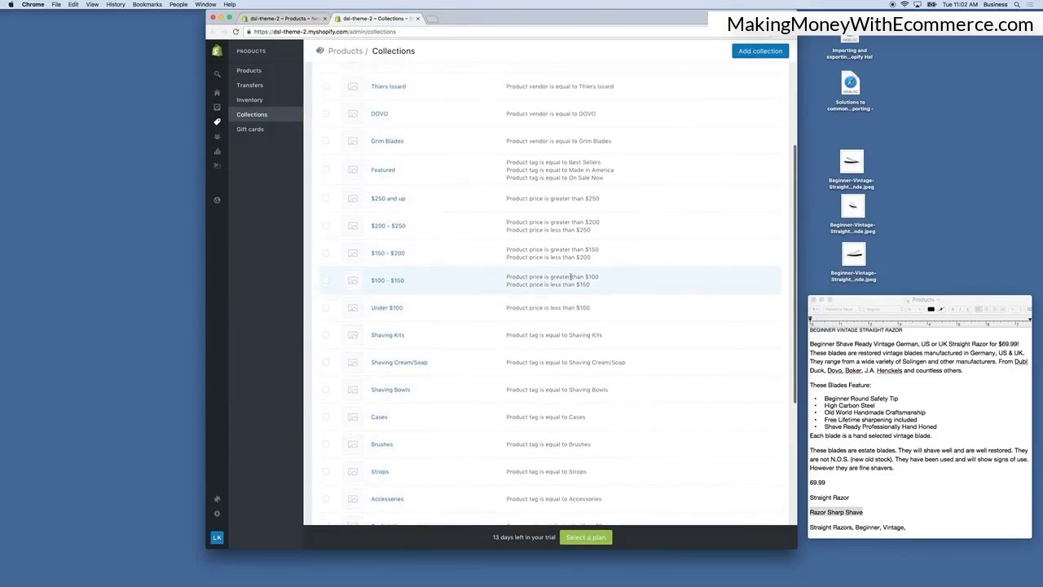
{"action": "scroll", "coordinate": [570, 278], "scroll_direction": "up", "scroll_amount": 1}
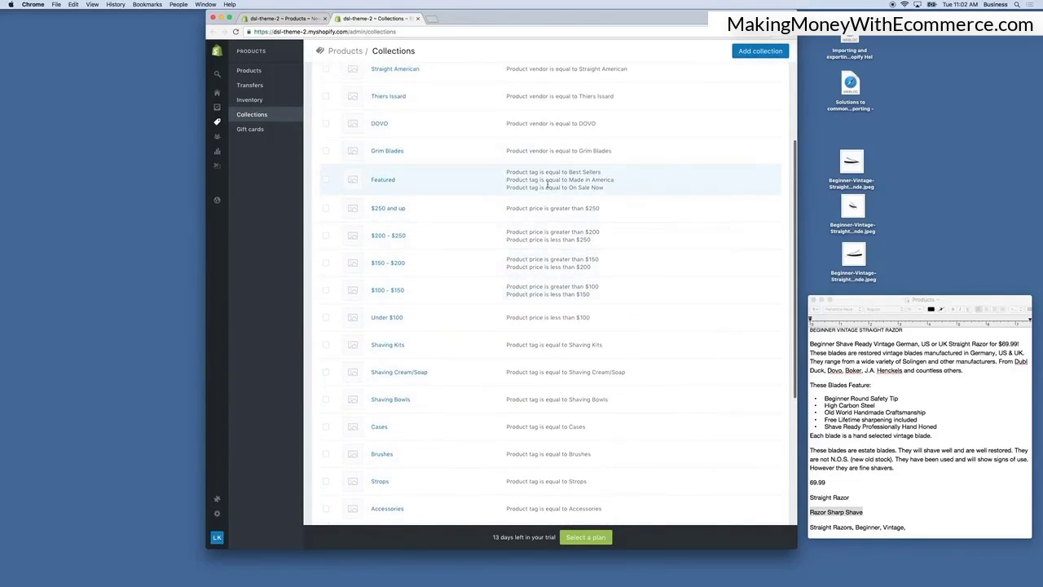
{"action": "left_click", "coordinate": [285, 18]}
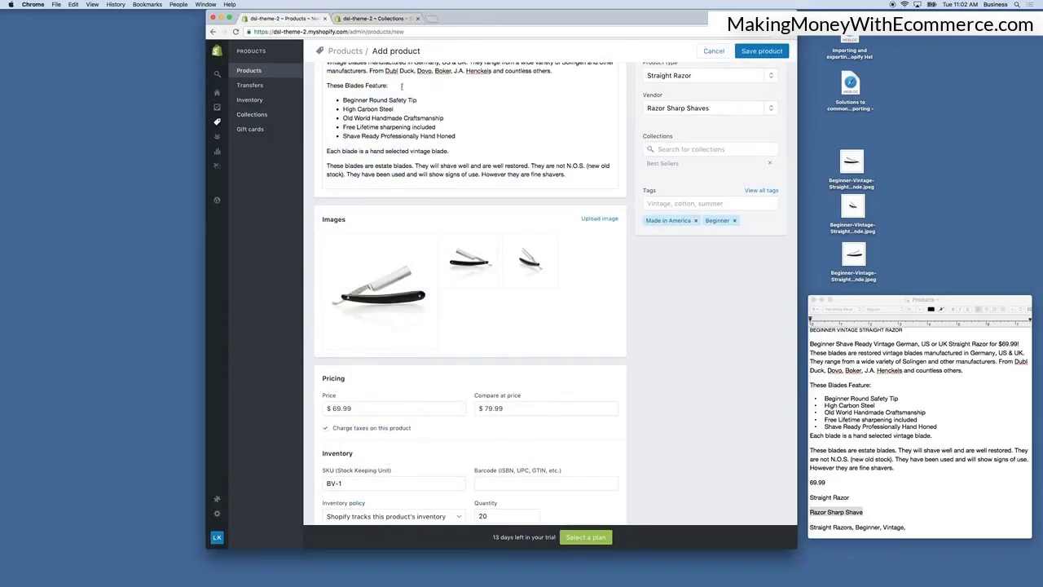
{"action": "left_click", "coordinate": [375, 18]}
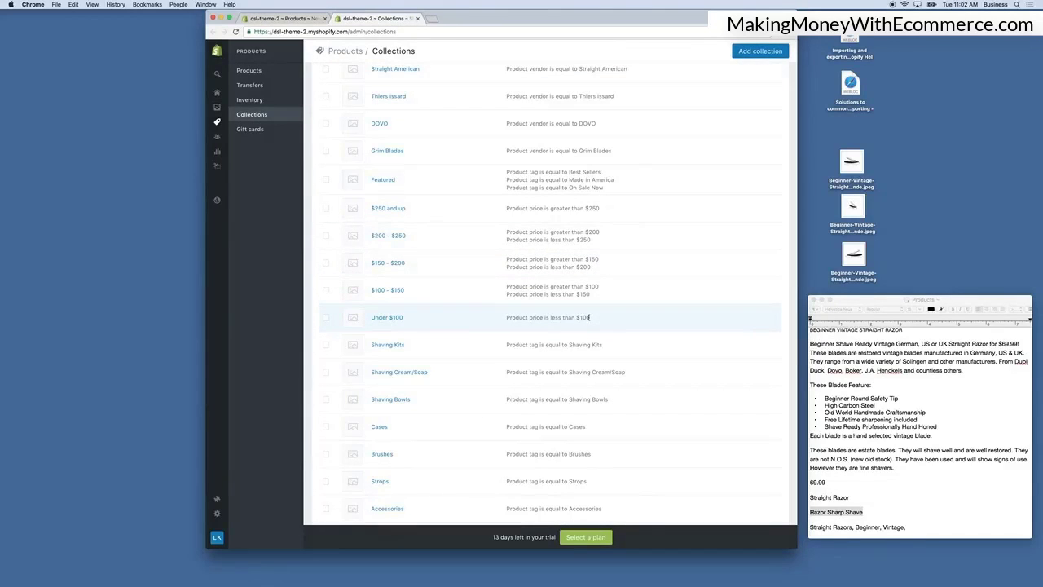
{"action": "scroll", "coordinate": [589, 317], "scroll_direction": "up", "scroll_amount": 5}
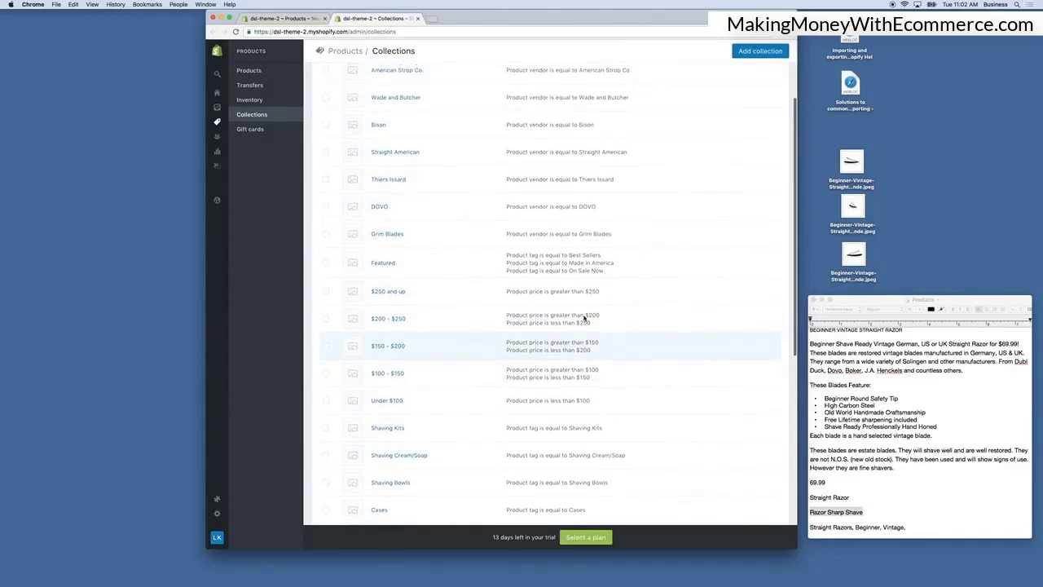
{"action": "scroll", "coordinate": [584, 319], "scroll_direction": "up", "scroll_amount": 3}
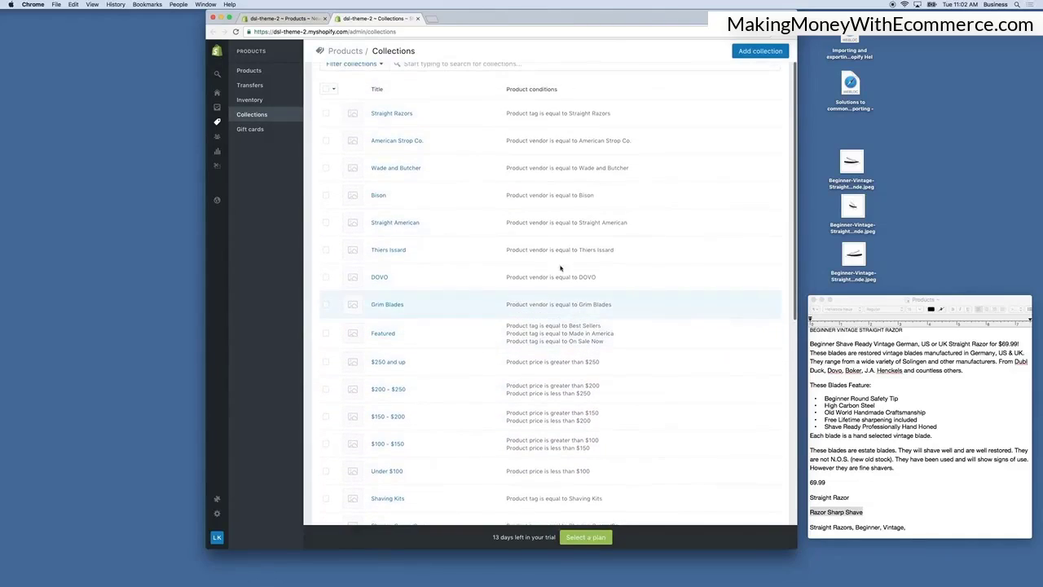
{"action": "left_click_drag", "start_coordinate": [611, 114], "coordinate": [569, 114]}
{"action": "key", "text": "super+c"}
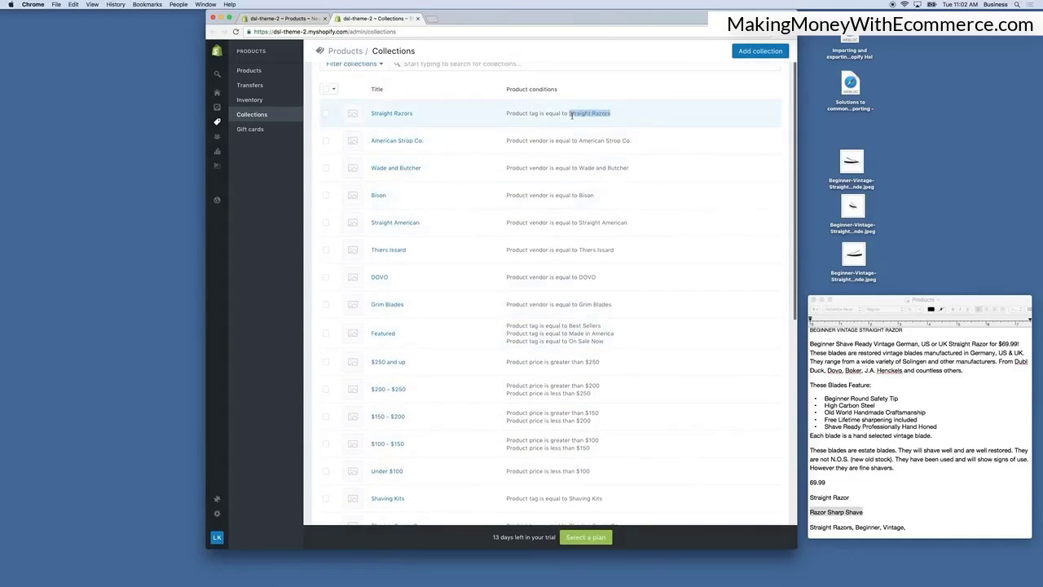
{"action": "left_click", "coordinate": [285, 18]}
{"action": "left_click", "coordinate": [707, 204]}
{"action": "key", "text": "super+v"}
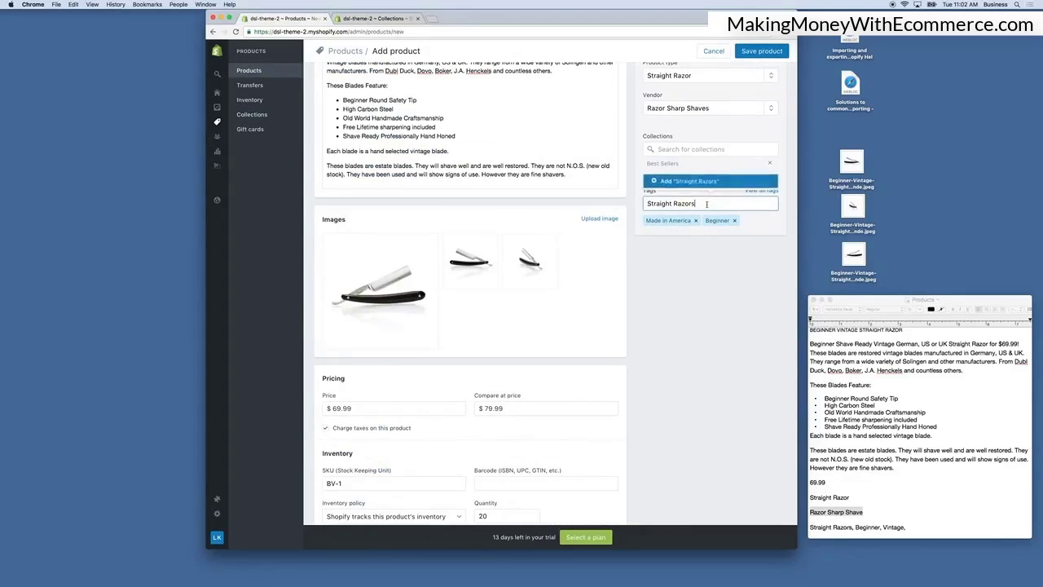
{"action": "key", "text": "Return"}
{"action": "scroll", "coordinate": [692, 309], "scroll_direction": "up", "scroll_amount": 3}
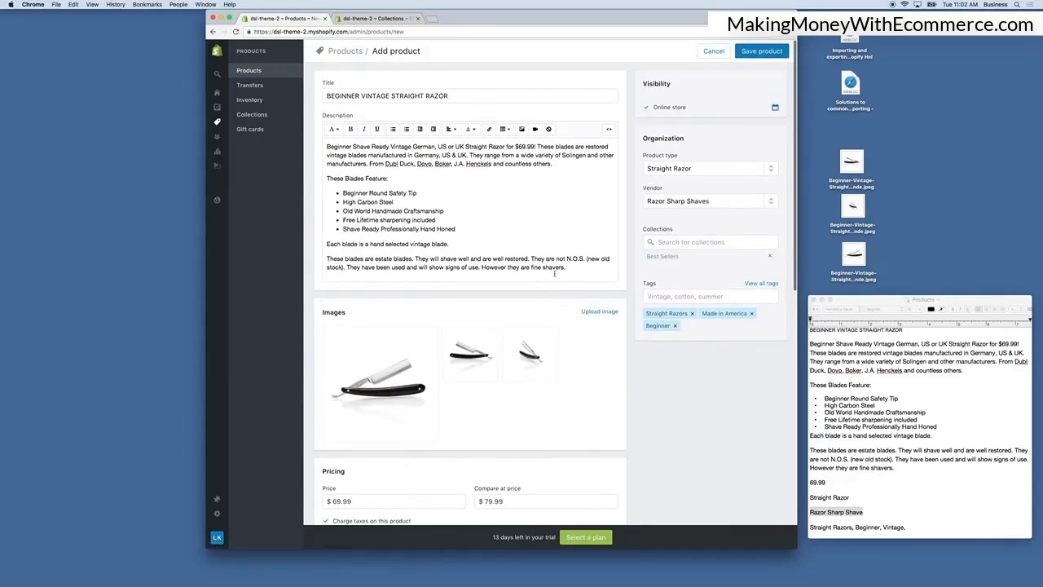
Review the completed product form and save the new product.
{"action": "mouse_move", "coordinate": [382, 428]}
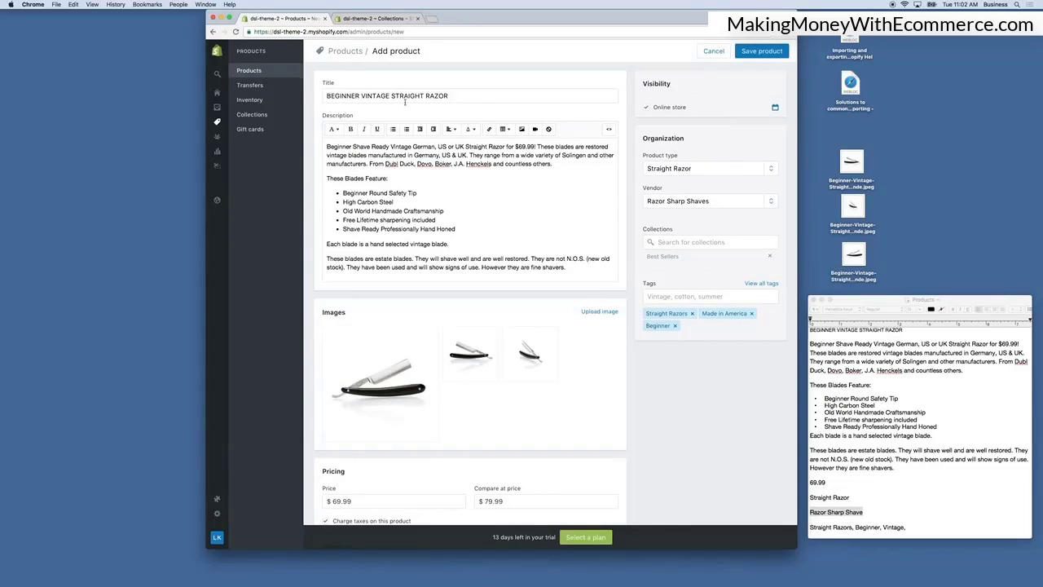
{"action": "scroll", "coordinate": [556, 451], "scroll_direction": "down", "scroll_amount": 15}
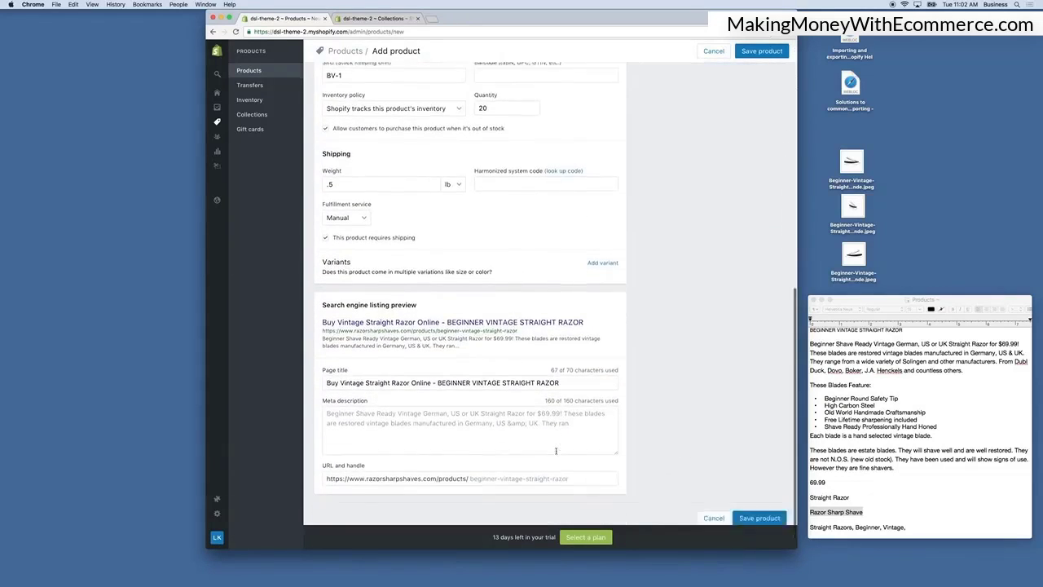
{"action": "scroll", "coordinate": [555, 451], "scroll_direction": "down", "scroll_amount": 2}
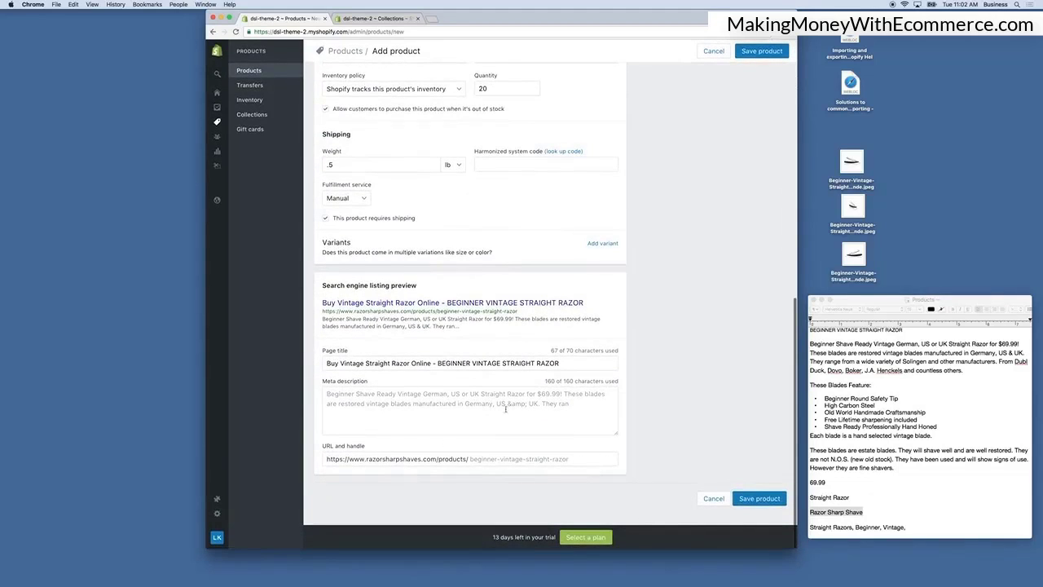
{"action": "scroll", "coordinate": [697, 352], "scroll_direction": "up", "scroll_amount": 5}
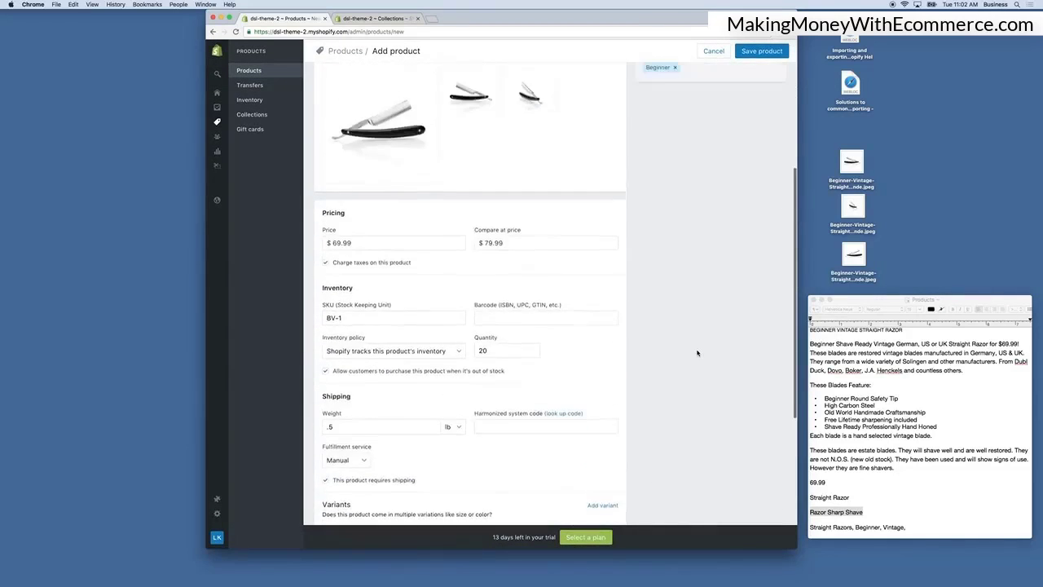
{"action": "scroll", "coordinate": [697, 352], "scroll_direction": "up", "scroll_amount": 4}
{"action": "left_click", "coordinate": [760, 52]}
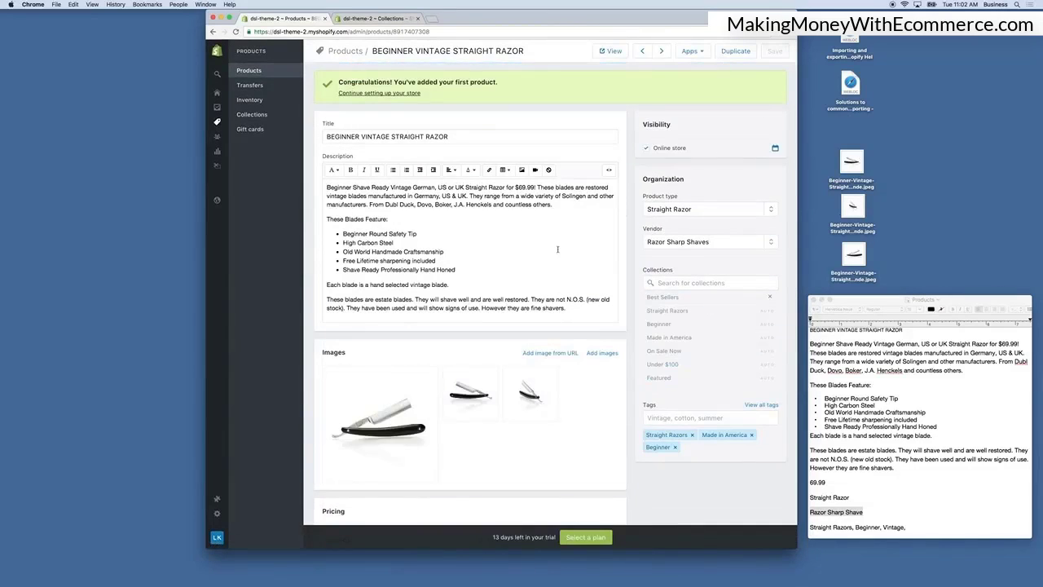
Reopen the saved razor from the products list and duplicate it as BEGINNER VINTAGE STRAIGHT RAZOR WITH OPTIONS.
{"action": "scroll", "coordinate": [559, 250], "scroll_direction": "down", "scroll_amount": 5}
{"action": "scroll", "coordinate": [562, 248], "scroll_direction": "up", "scroll_amount": 5}
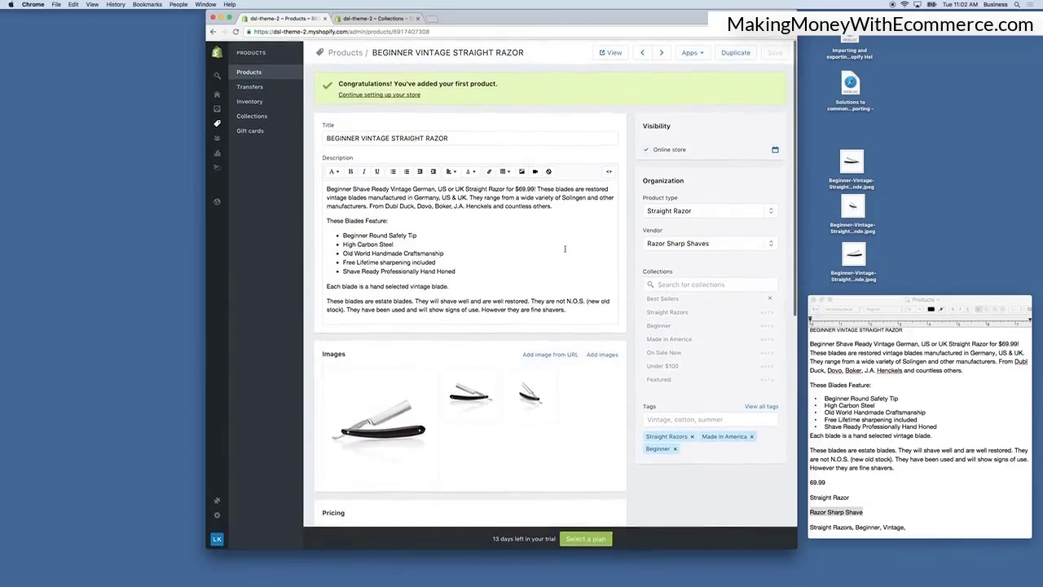
{"action": "left_click", "coordinate": [249, 71]}
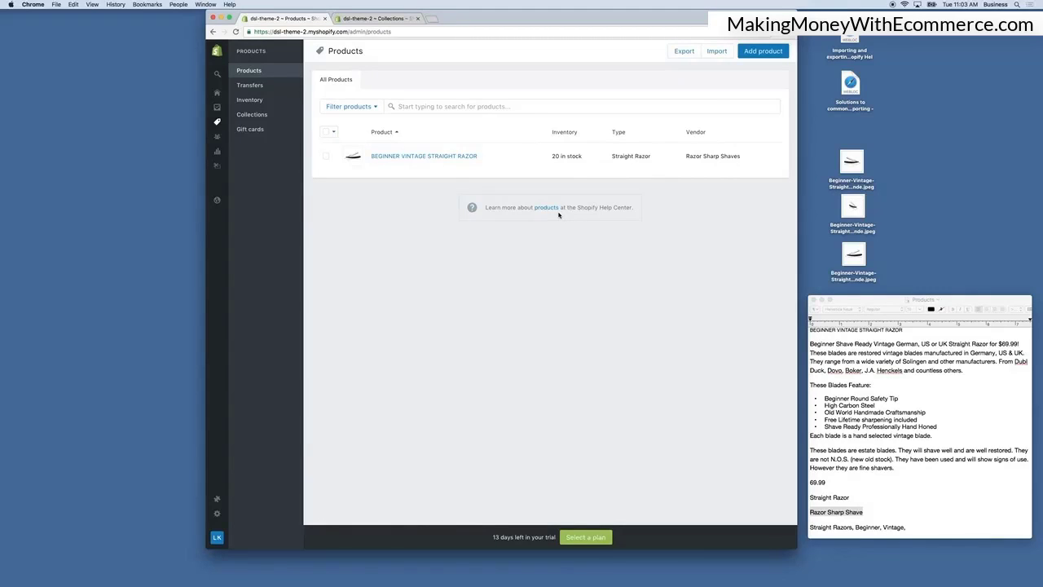
{"action": "left_click", "coordinate": [410, 158]}
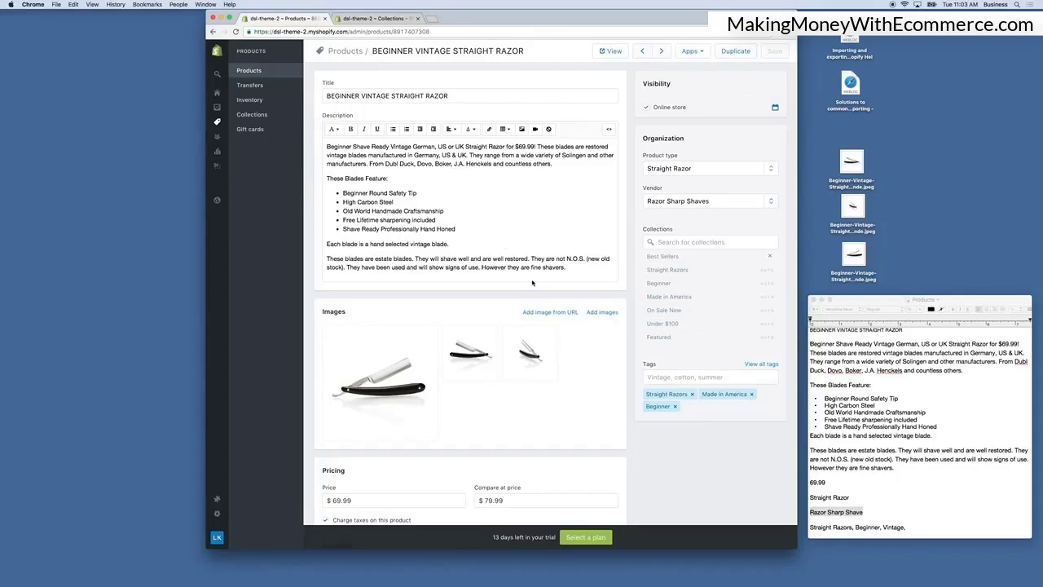
{"action": "left_click", "coordinate": [735, 52]}
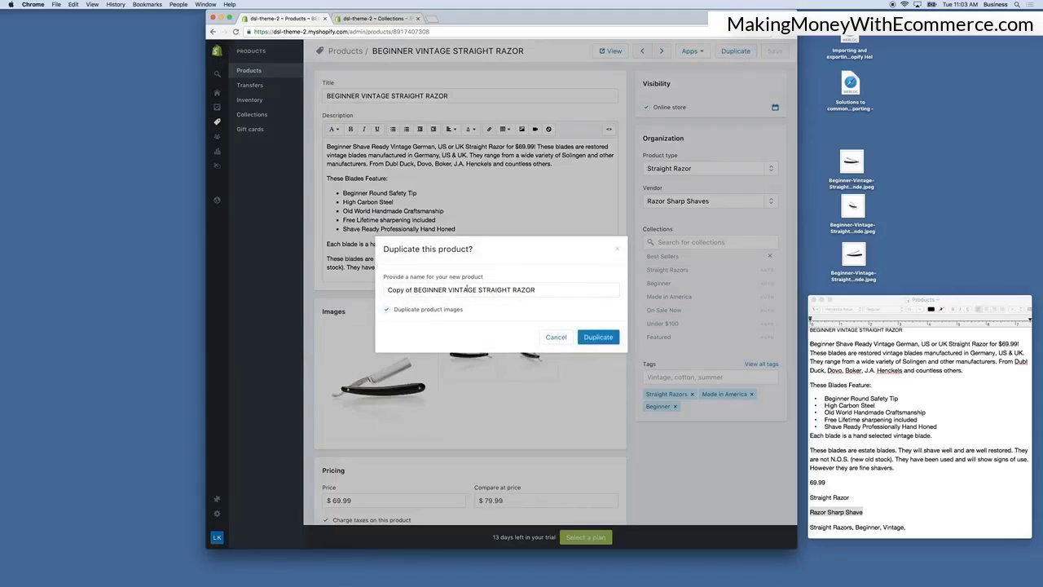
{"action": "mouse_move", "coordinate": [386, 289]}
{"action": "left_mouse_down"}
{"action": "mouse_move", "coordinate": [538, 290]}
{"action": "mouse_move", "coordinate": [386, 290]}
{"action": "left_mouse_up"}
{"action": "left_click", "coordinate": [409, 290]}
{"action": "left_click", "coordinate": [411, 291]}
{"action": "key", "text": "BackSpace"}
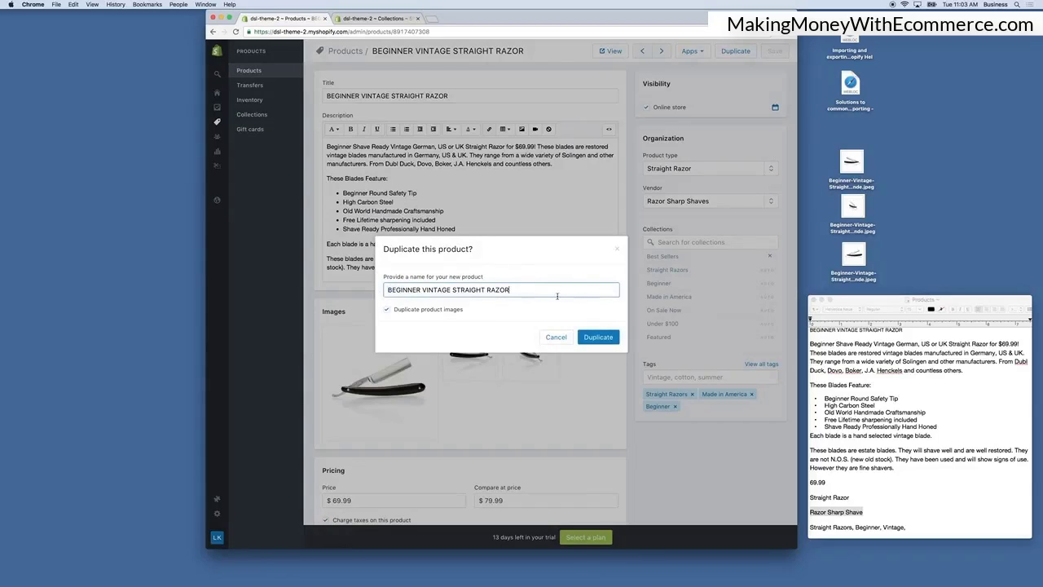
{"action": "type", "text": "WITH OPTIONS"}
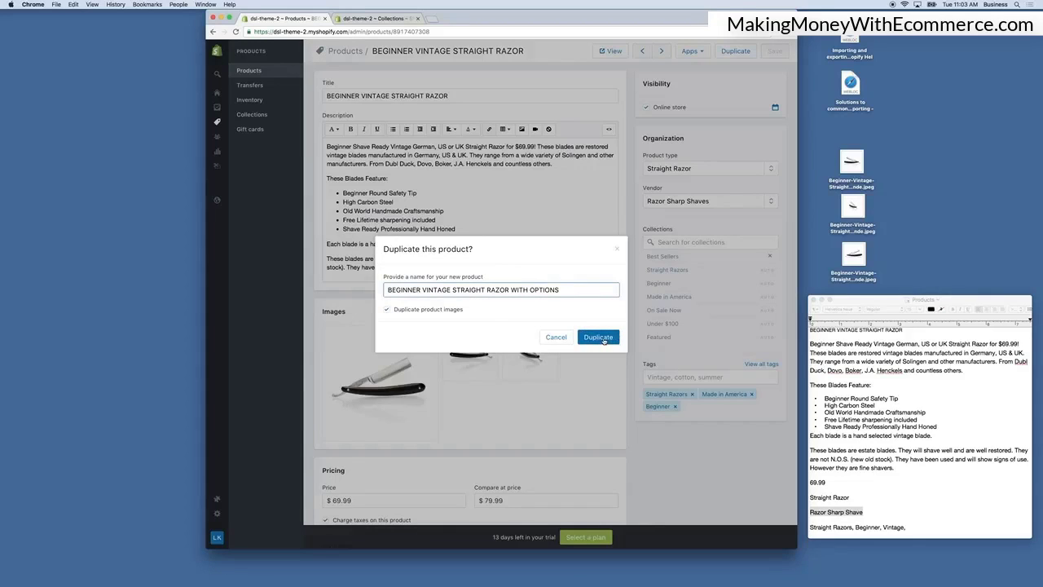
{"action": "left_click", "coordinate": [602, 338]}
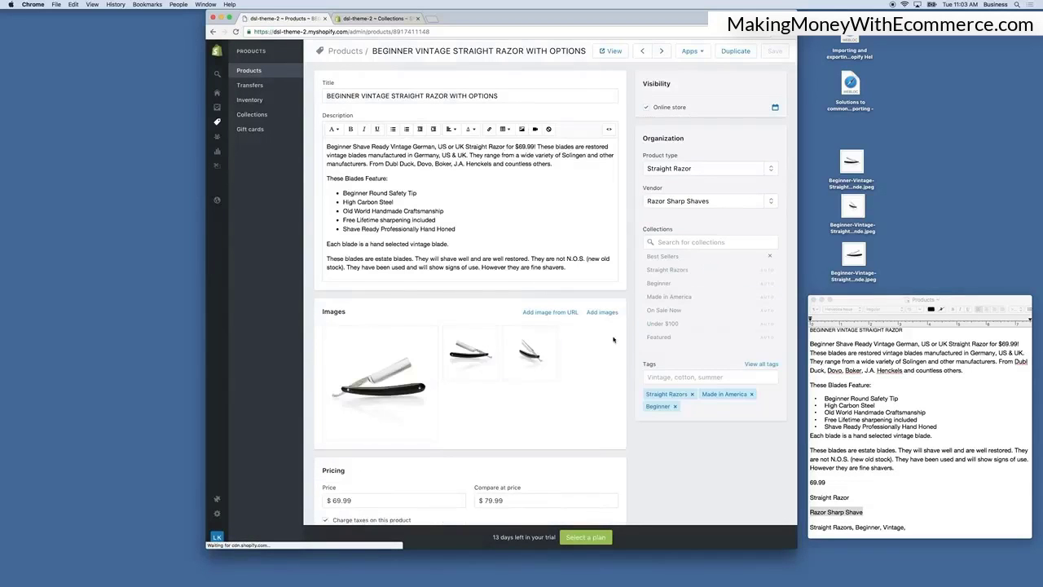
Review the duplicated product's pricing, inventory and shipping details.
{"action": "scroll", "coordinate": [619, 341], "scroll_direction": "down", "scroll_amount": 10}
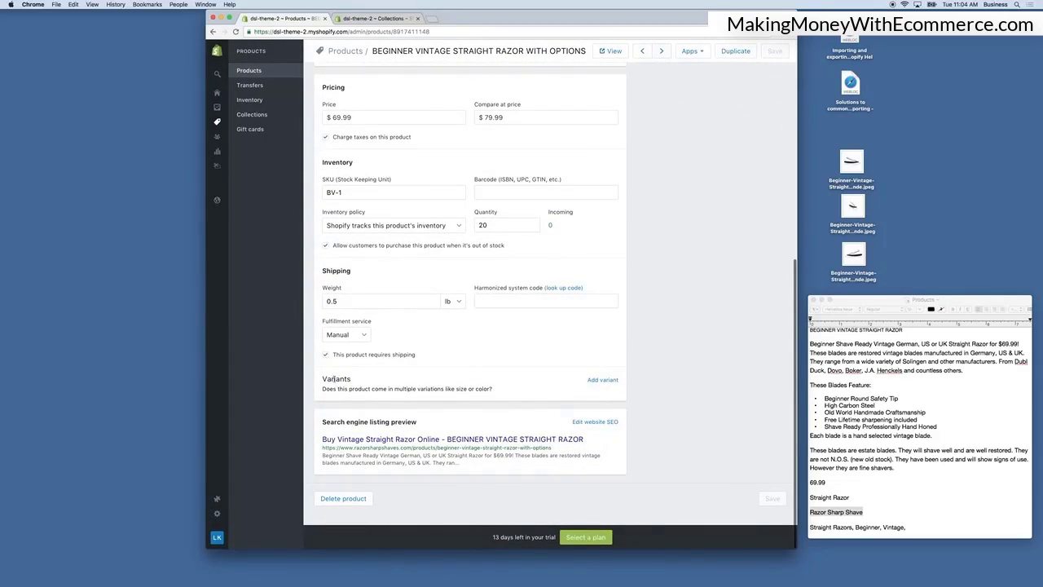
{"action": "scroll", "coordinate": [597, 402], "scroll_direction": "up", "scroll_amount": 5}
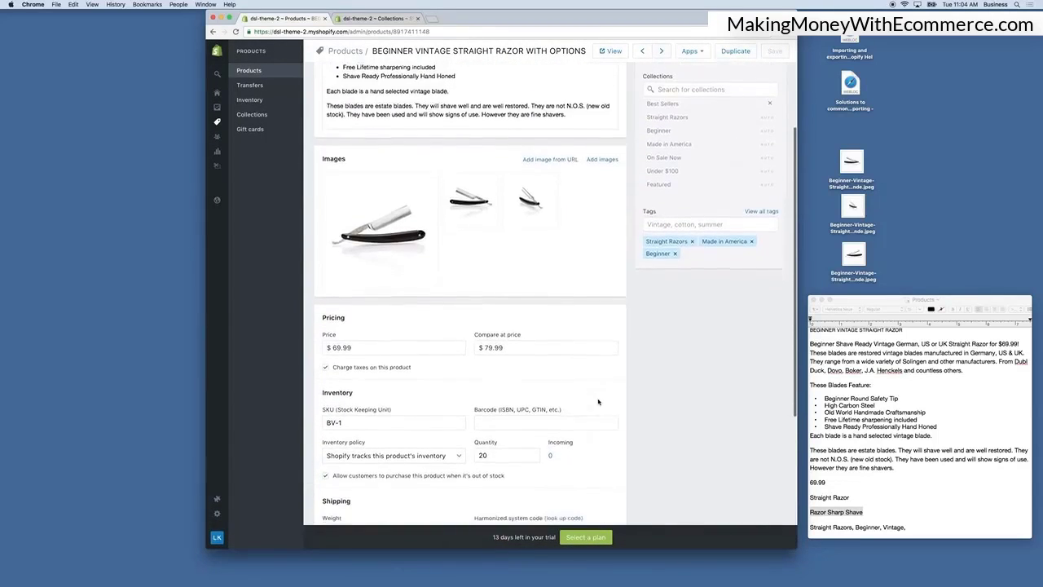
{"action": "scroll", "coordinate": [597, 402], "scroll_direction": "down", "scroll_amount": 5}
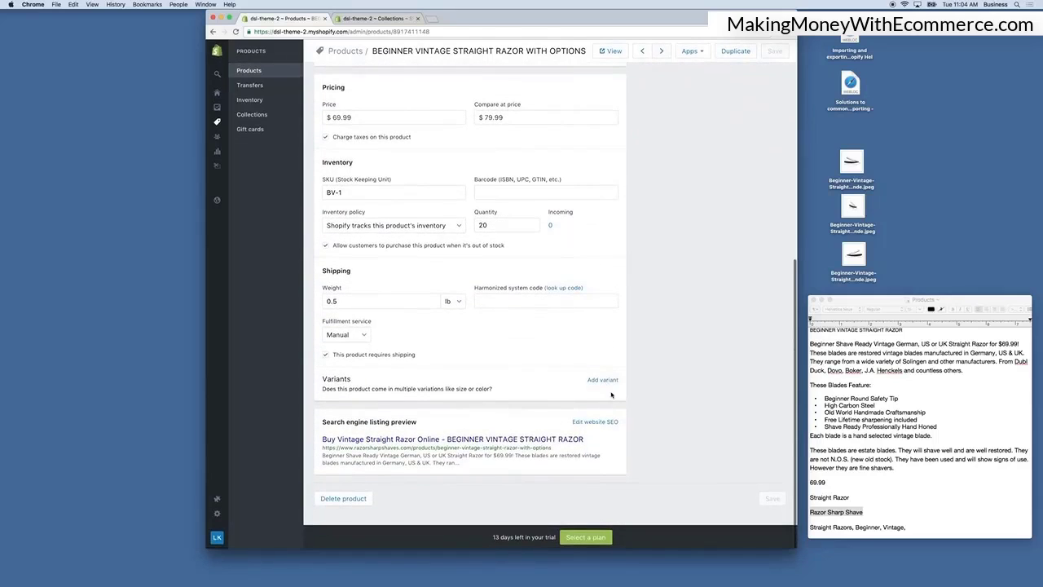
Add variants to the duplicated product, renaming the first option to Color with values Brown and Black.
{"action": "left_click", "coordinate": [602, 381]}
{"action": "scroll", "coordinate": [456, 383], "scroll_direction": "down", "scroll_amount": 1}
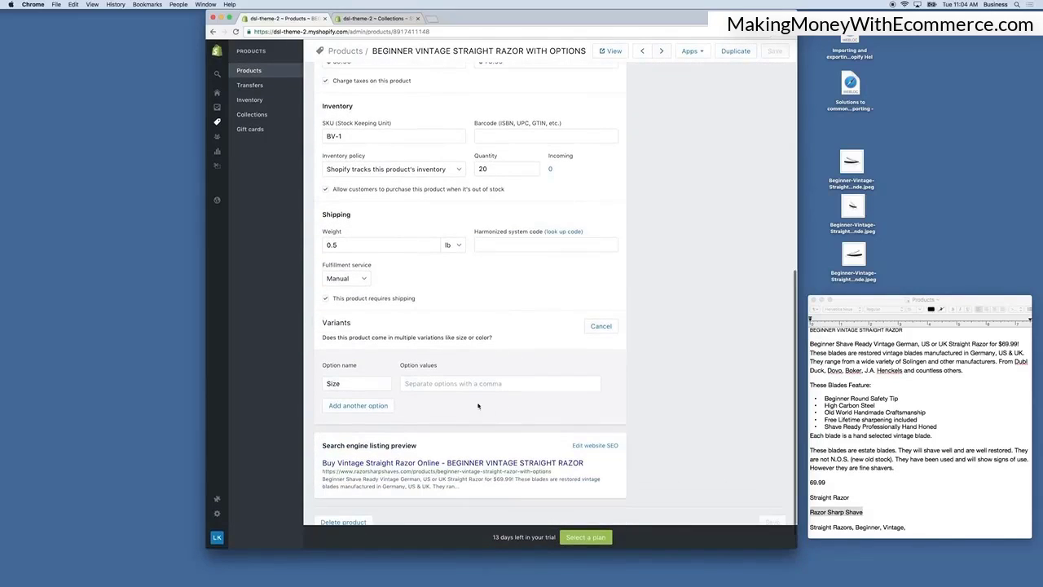
{"action": "left_click", "coordinate": [369, 387]}
{"action": "left_click_drag", "start_coordinate": [369, 387], "coordinate": [317, 381]}
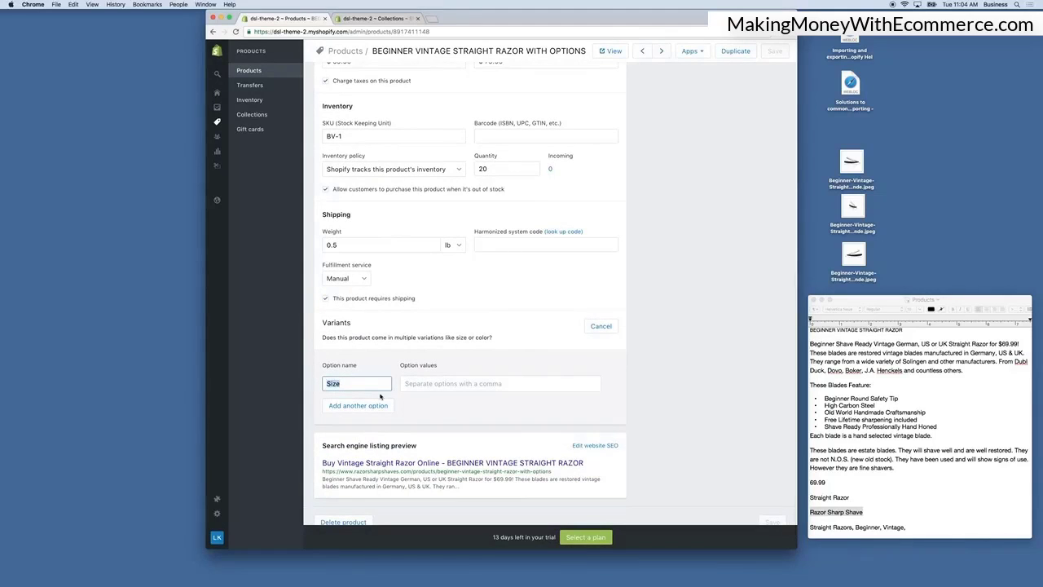
{"action": "type", "text": "Color"}
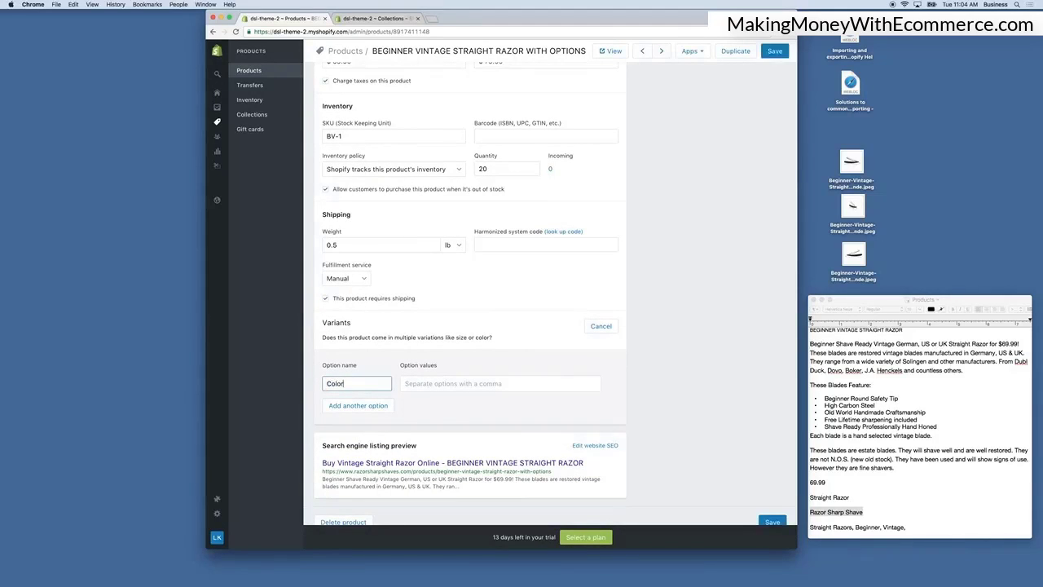
{"action": "left_click", "coordinate": [424, 384]}
{"action": "type", "text": "Br"}
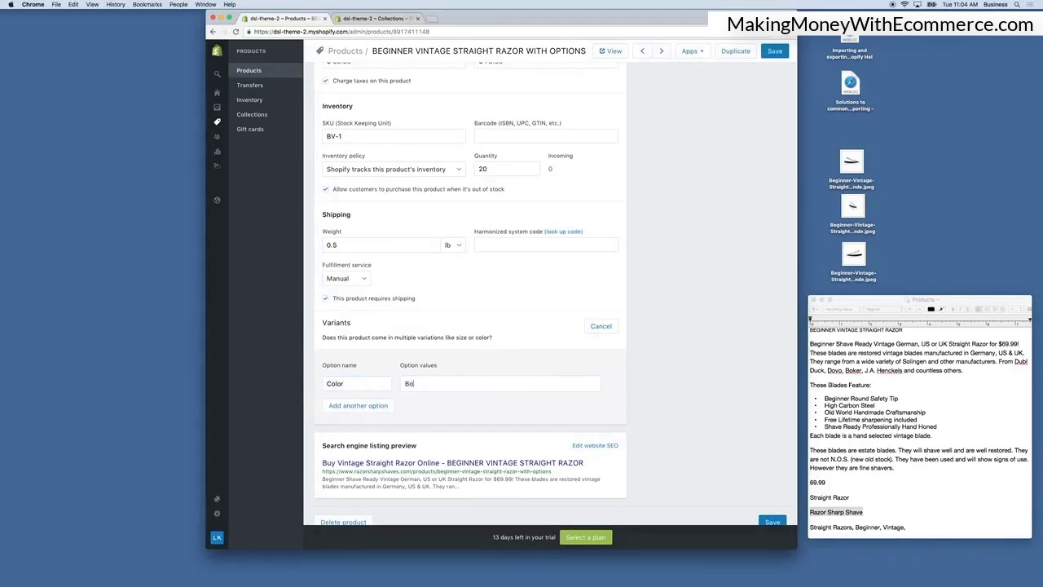
{"action": "type", "text": "own,Black,"}
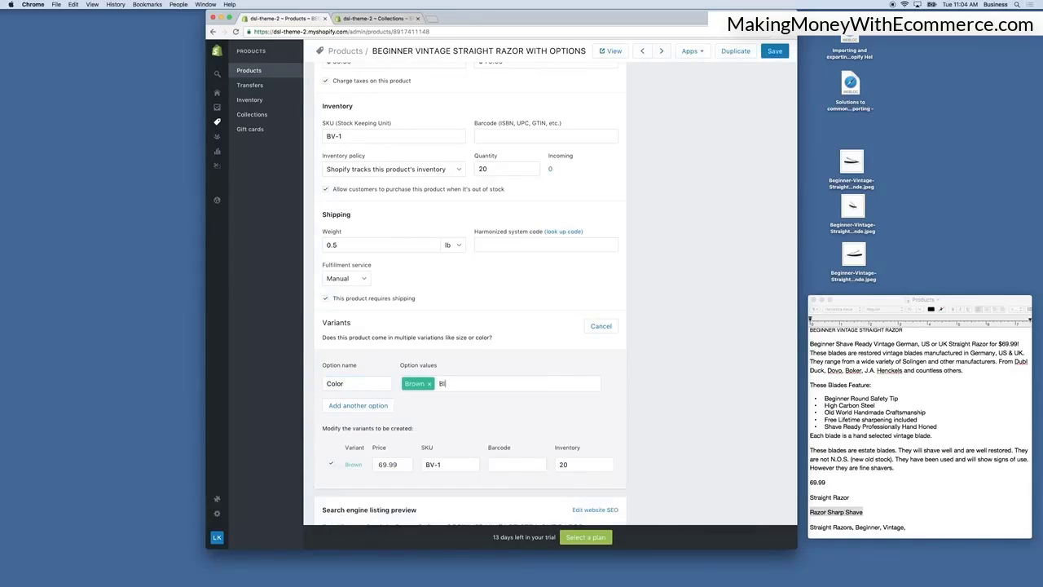
Add a second option named Year with values 1965 and 1975.
{"action": "scroll", "coordinate": [426, 406], "scroll_direction": "down", "scroll_amount": 1}
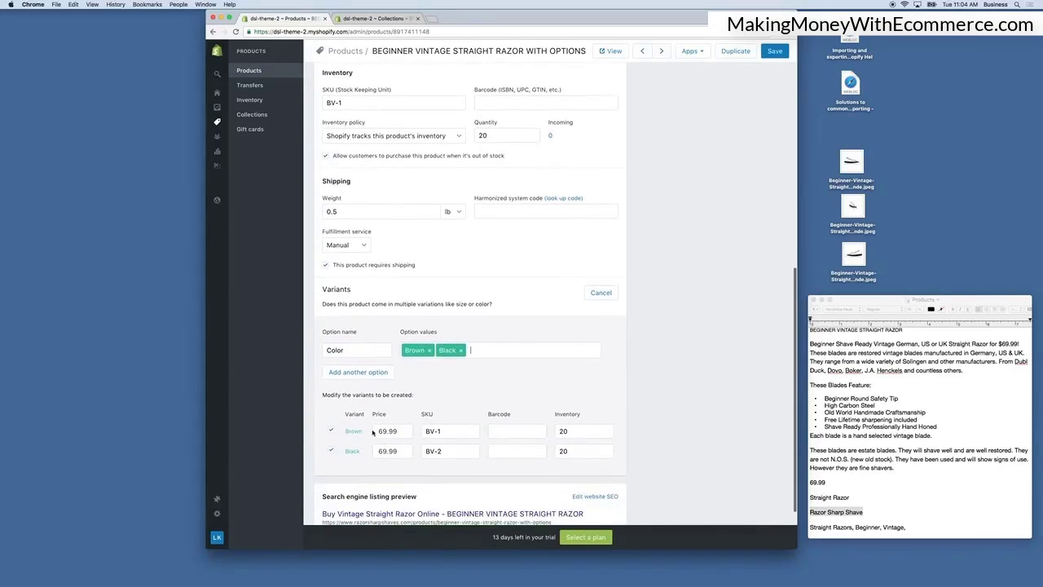
{"action": "scroll", "coordinate": [379, 436], "scroll_direction": "down", "scroll_amount": 1}
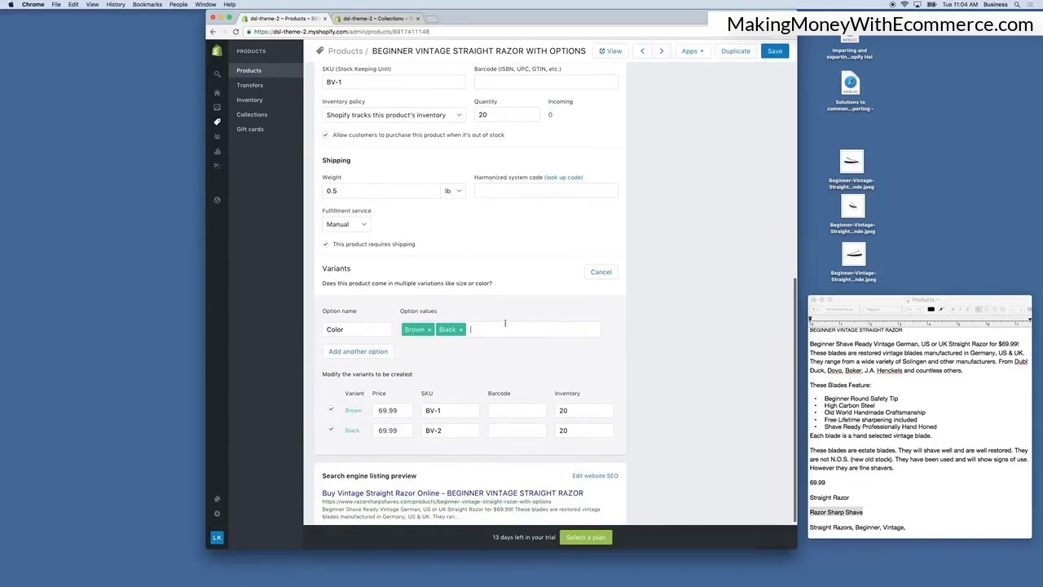
{"action": "left_click", "coordinate": [373, 354]}
{"action": "left_click_drag", "start_coordinate": [361, 353], "coordinate": [313, 352]}
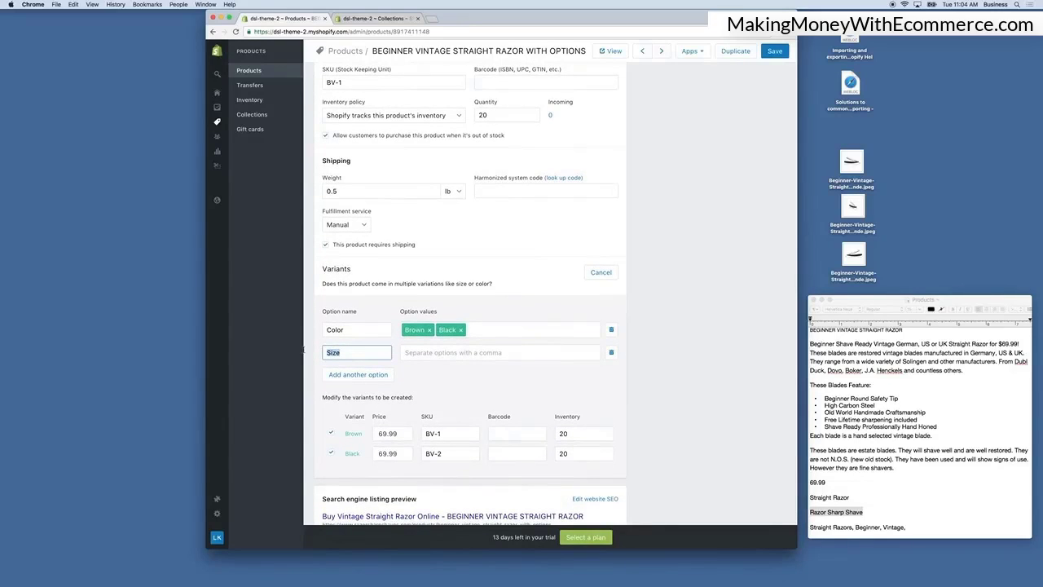
{"action": "type", "text": "Year"}
{"action": "key", "text": "Tab"}
{"action": "type", "text": "197"}
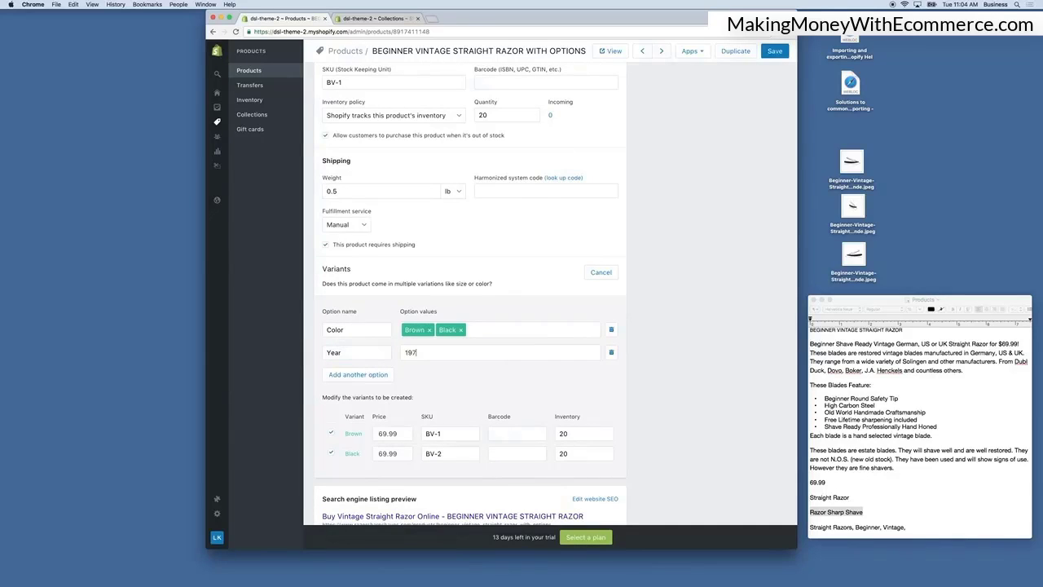
{"action": "key", "text": "BackSpace"}
{"action": "type", "text": "65"}
{"action": "key", "text": "Return"}
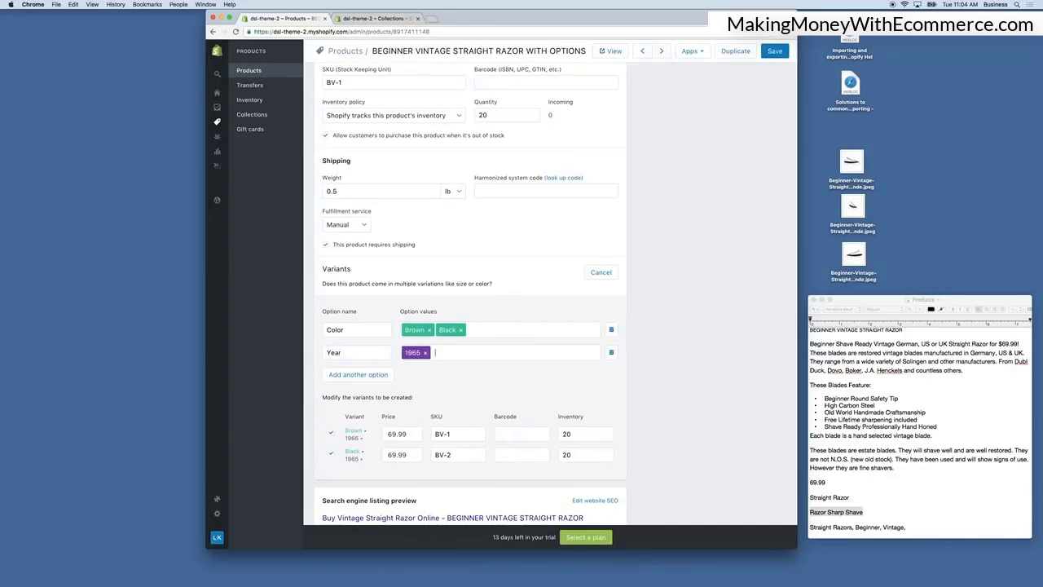
{"action": "type", "text": "1975"}
{"action": "key", "text": "Return"}
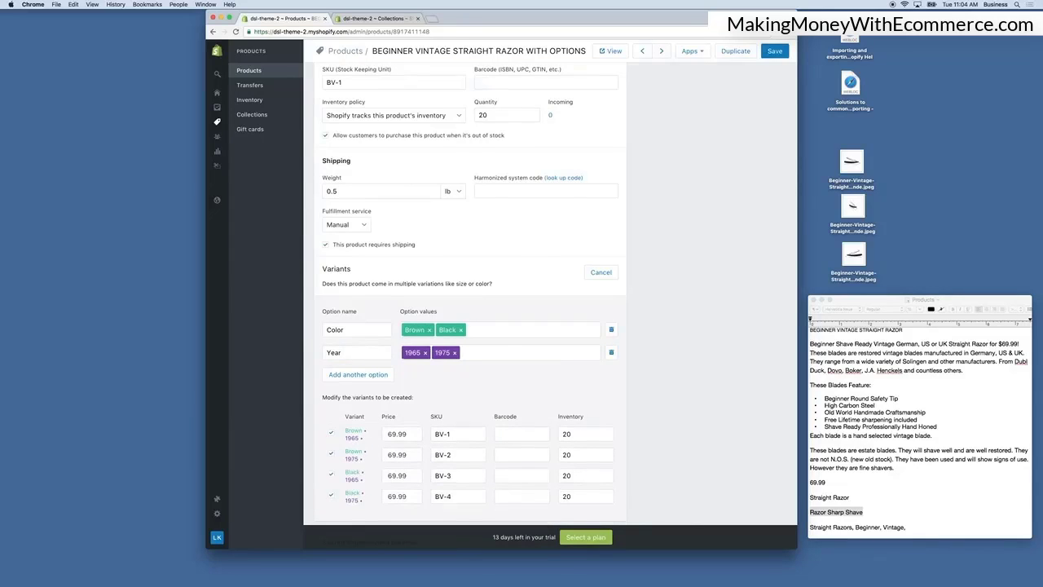
Set the Black / 1965 variant's price to 79.99 and save the product.
{"action": "scroll", "coordinate": [432, 328], "scroll_direction": "down", "scroll_amount": 2}
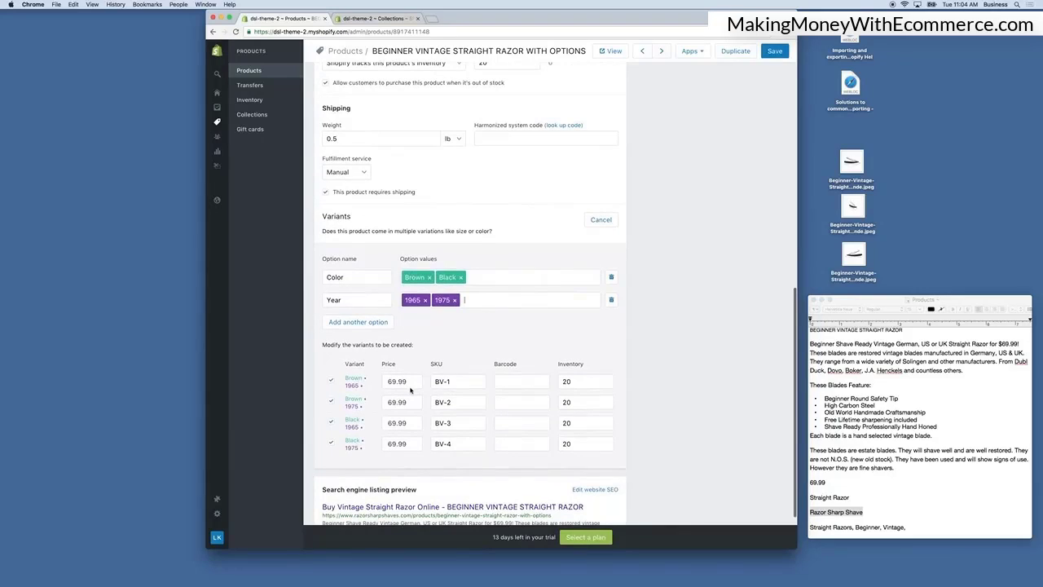
{"action": "scroll", "coordinate": [422, 373], "scroll_direction": "down", "scroll_amount": 1}
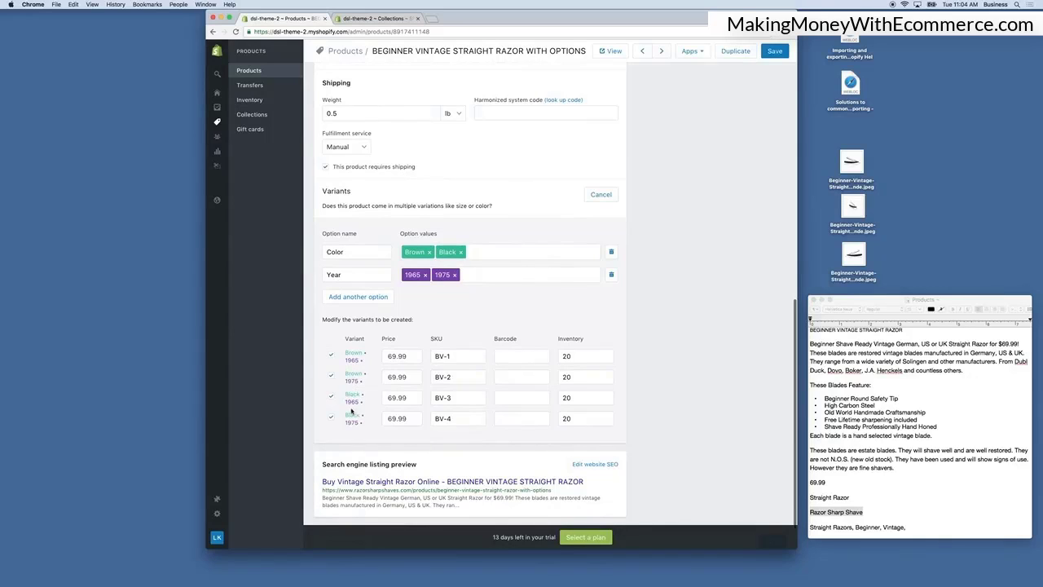
{"action": "scroll", "coordinate": [390, 397], "scroll_direction": "down", "scroll_amount": 1}
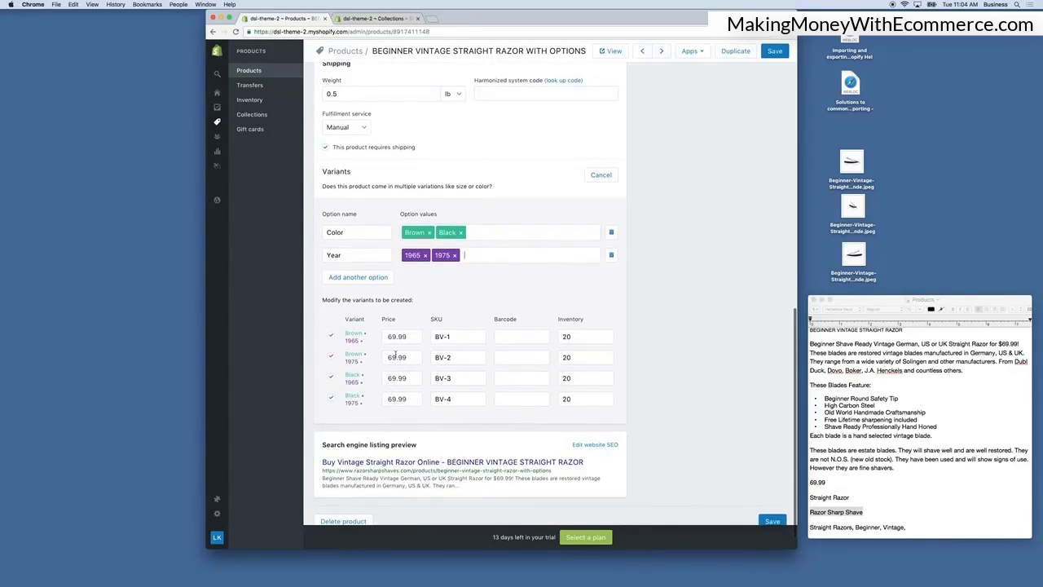
{"action": "double_click", "coordinate": [393, 377]}
{"action": "type", "text": "7"}
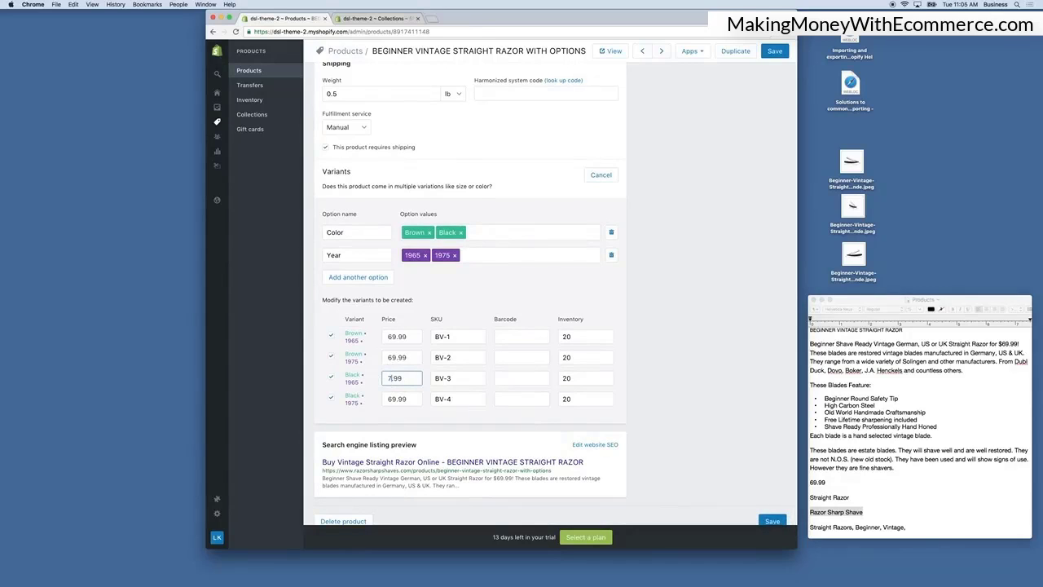
{"action": "left_click", "coordinate": [506, 290]}
{"action": "left_click", "coordinate": [776, 52]}
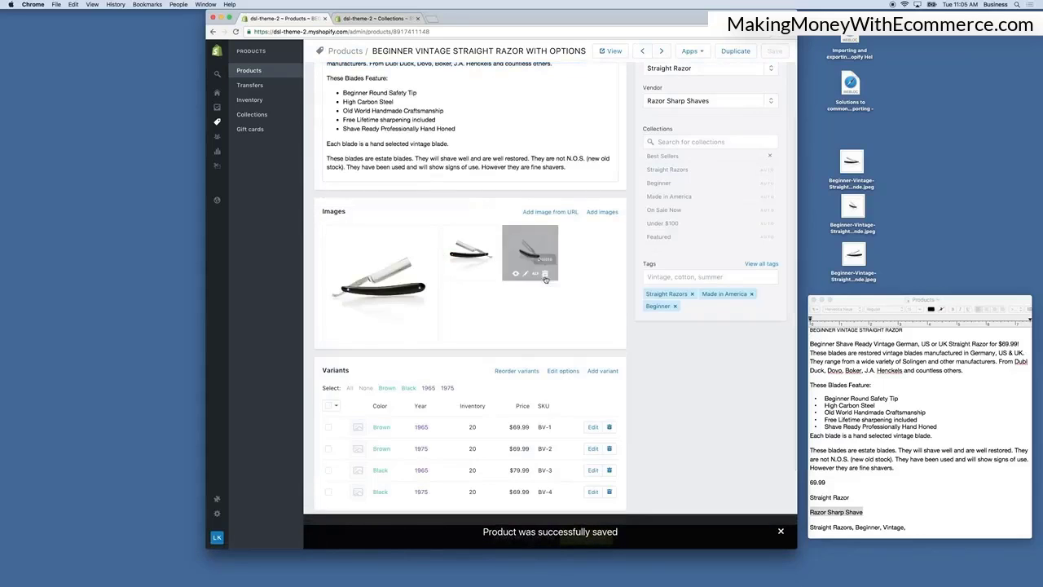
Open the variant editor and set the Black • 1965 variant's compare-at price to $89.99, then save.
{"action": "scroll", "coordinate": [545, 280], "scroll_direction": "down", "scroll_amount": 3}
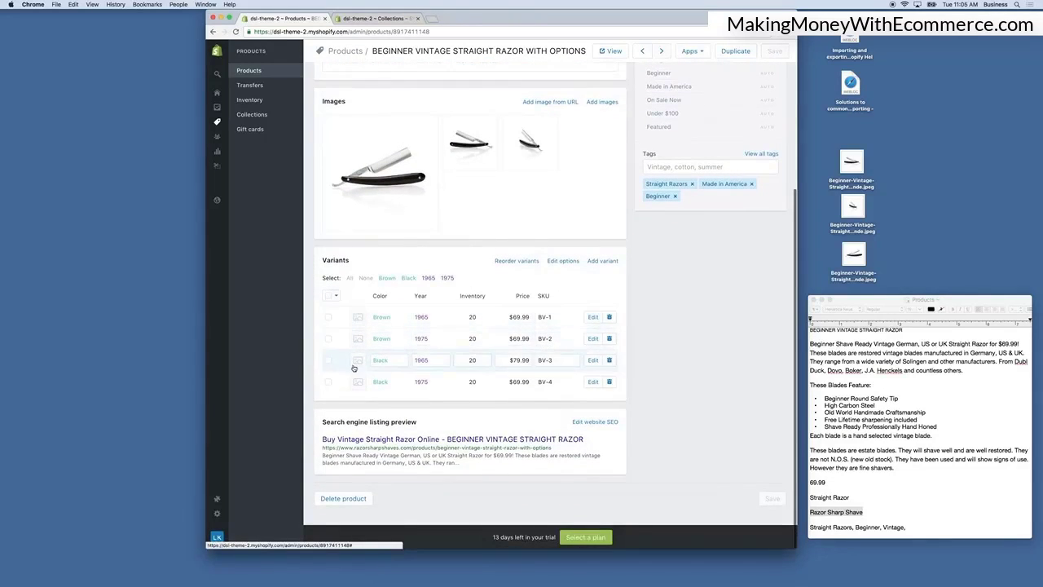
{"action": "left_click", "coordinate": [593, 317]}
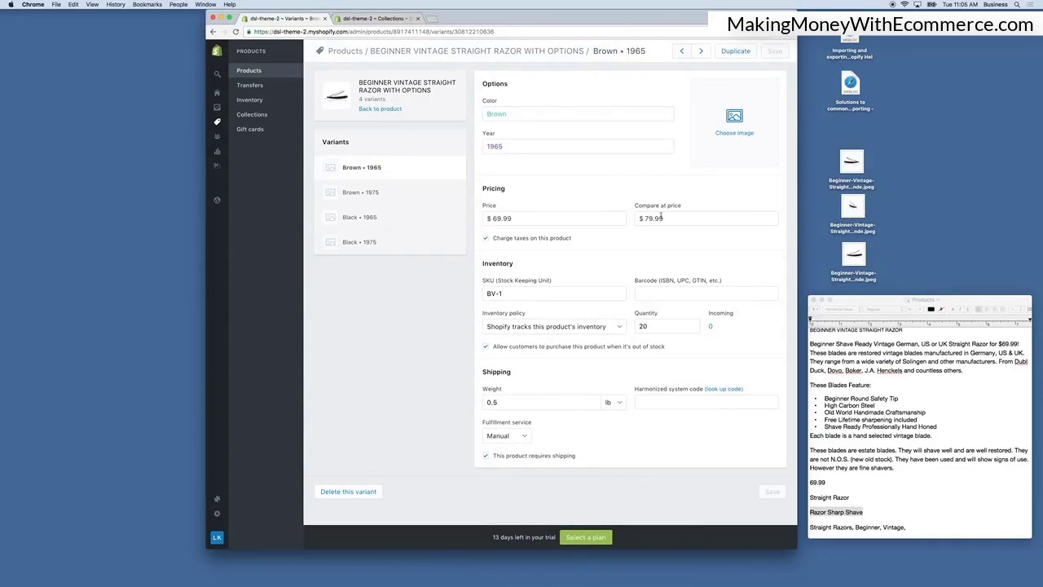
{"action": "left_click", "coordinate": [367, 221]}
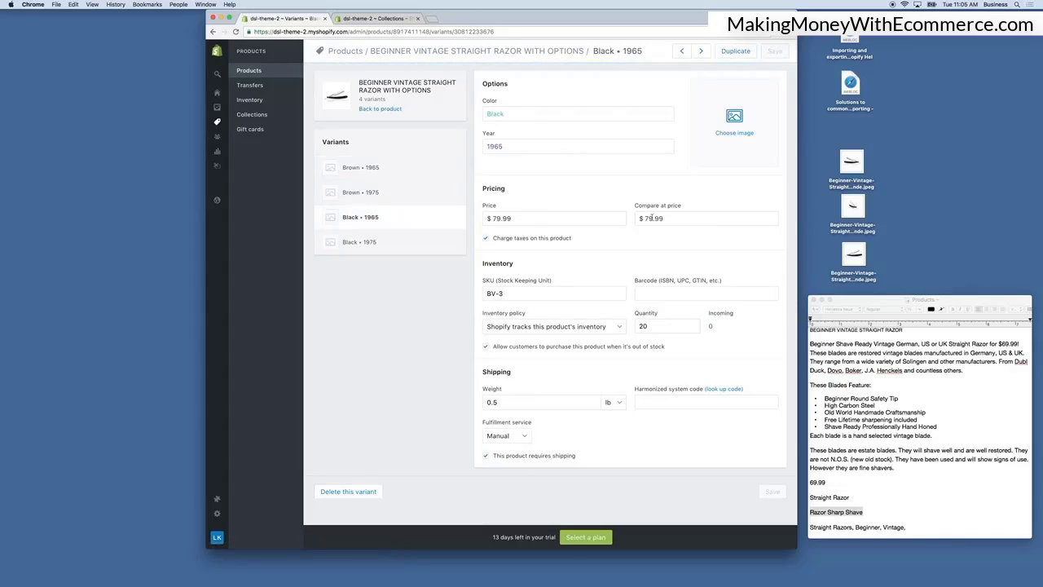
{"action": "left_click", "coordinate": [649, 218]}
{"action": "key", "text": "BackSpace"}
{"action": "type", "text": "8"}
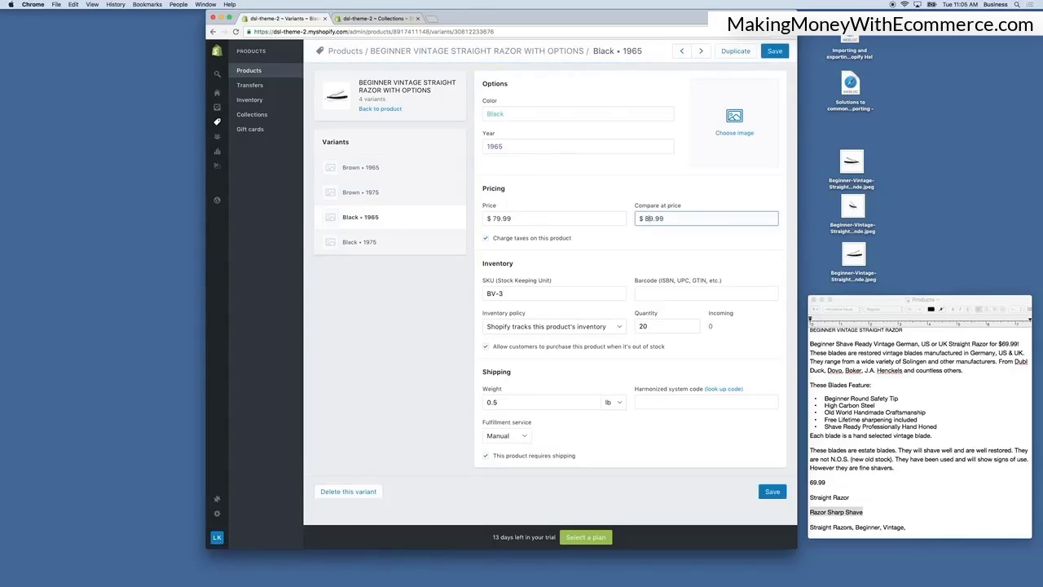
{"action": "left_click", "coordinate": [774, 51]}
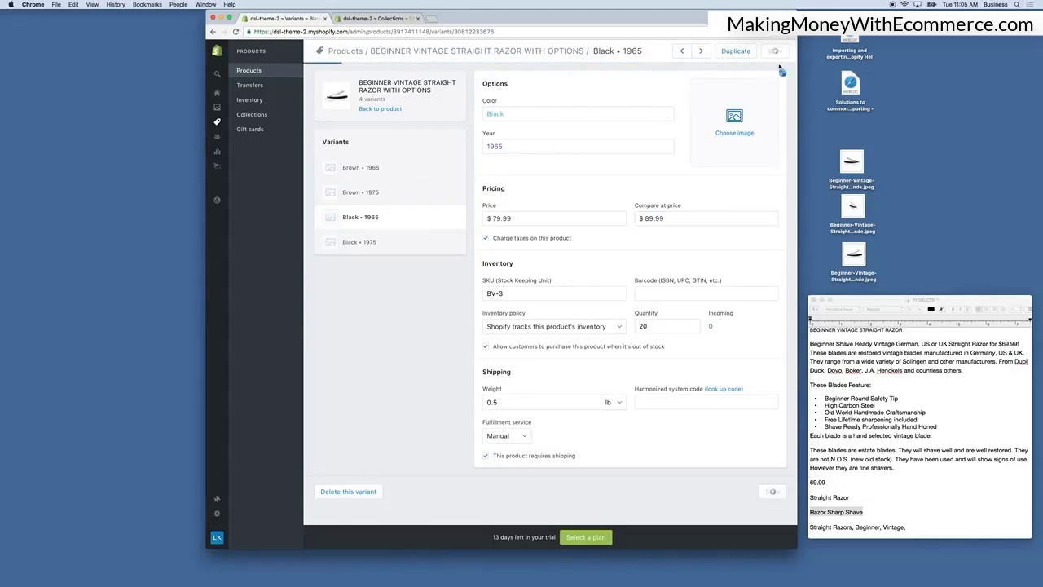
Set the Brown • 1965 variant's price to $79.99 and compare-at price to $89.99, then save.
{"action": "left_click", "coordinate": [371, 169]}
{"action": "left_click_drag", "start_coordinate": [500, 218], "coordinate": [475, 219]}
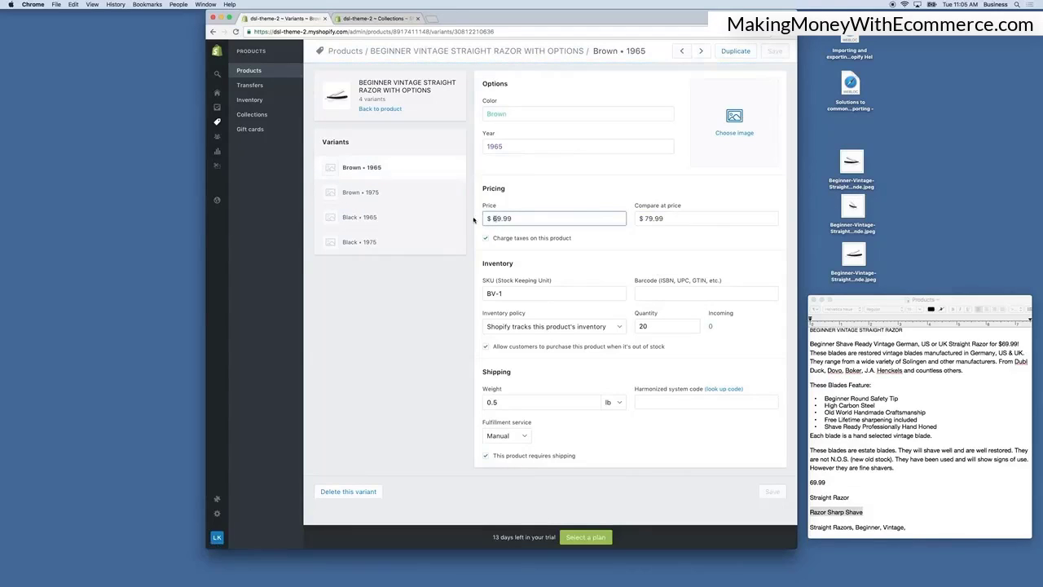
{"action": "type", "text": "7"}
{"action": "left_click", "coordinate": [648, 218]}
{"action": "key", "text": "BackSpace"}
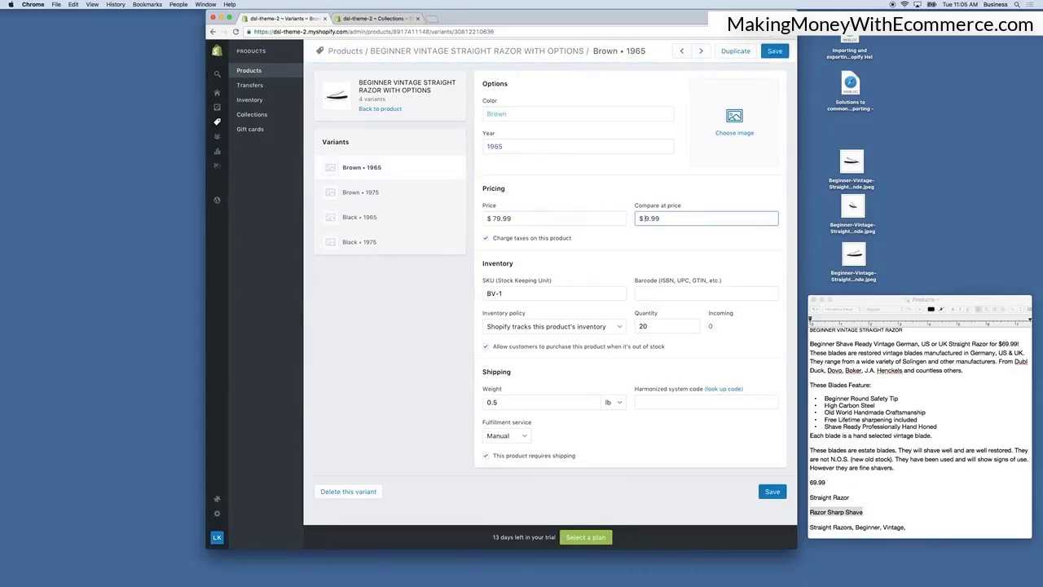
{"action": "type", "text": "8"}
{"action": "left_click", "coordinate": [779, 124]}
{"action": "left_click", "coordinate": [774, 51]}
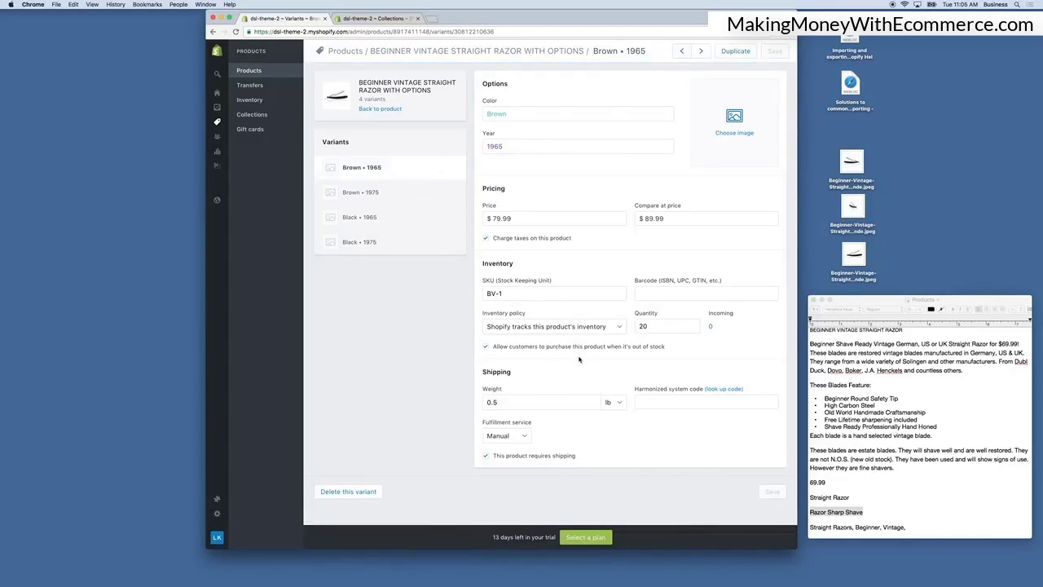
Return to the product page and review its variant list and details.
{"action": "left_click", "coordinate": [376, 110]}
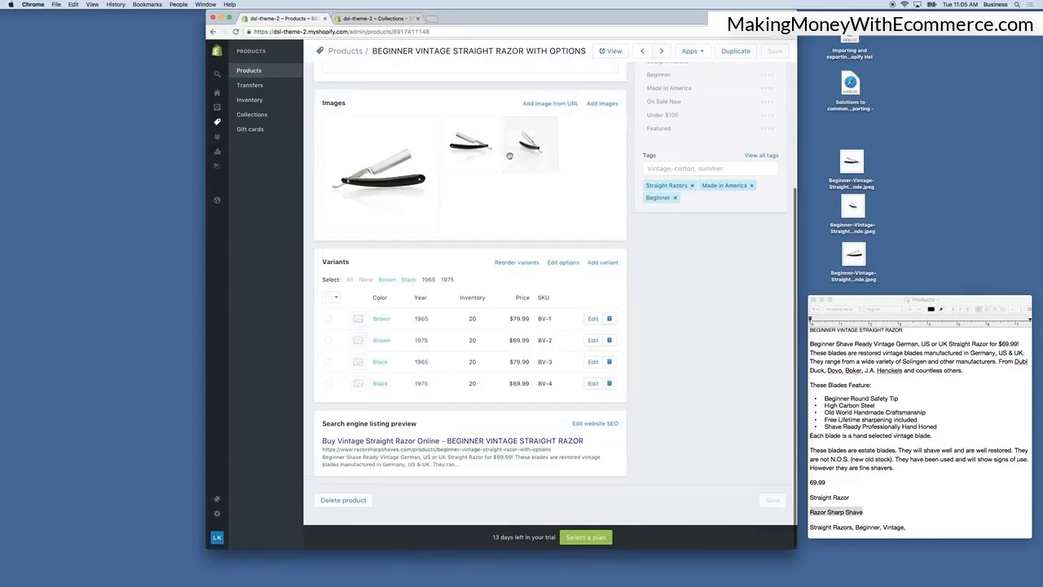
{"action": "scroll", "coordinate": [508, 155], "scroll_direction": "up", "scroll_amount": 5}
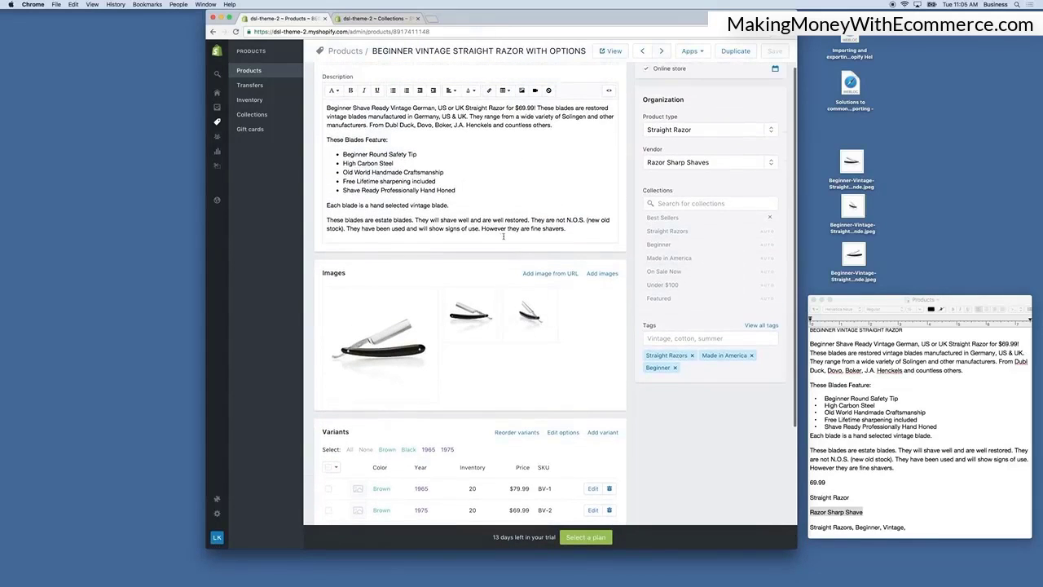
{"action": "scroll", "coordinate": [504, 237], "scroll_direction": "down", "scroll_amount": 5}
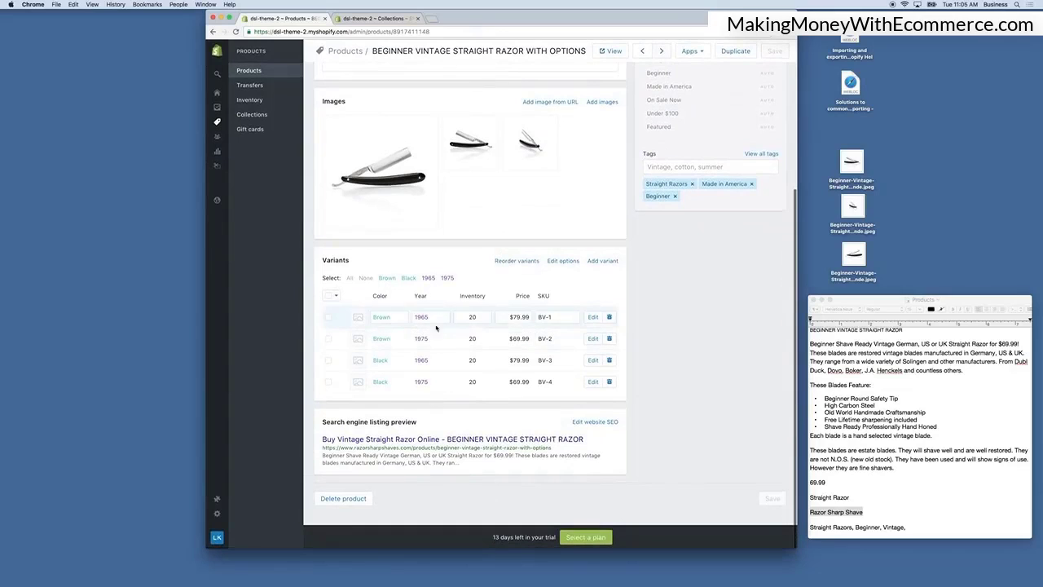
{"action": "left_click", "coordinate": [529, 263]}
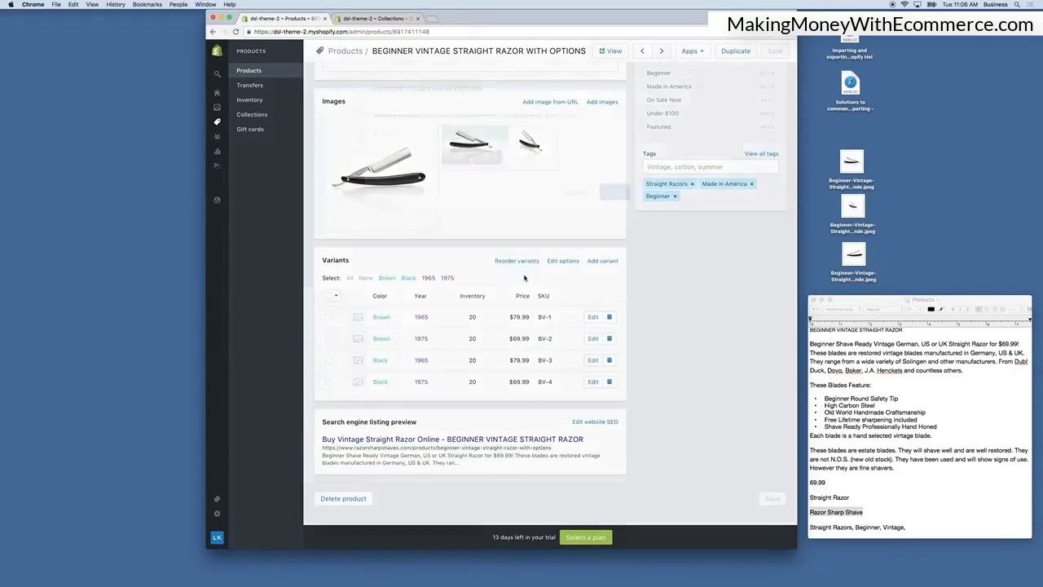
{"action": "left_click", "coordinate": [562, 186]}
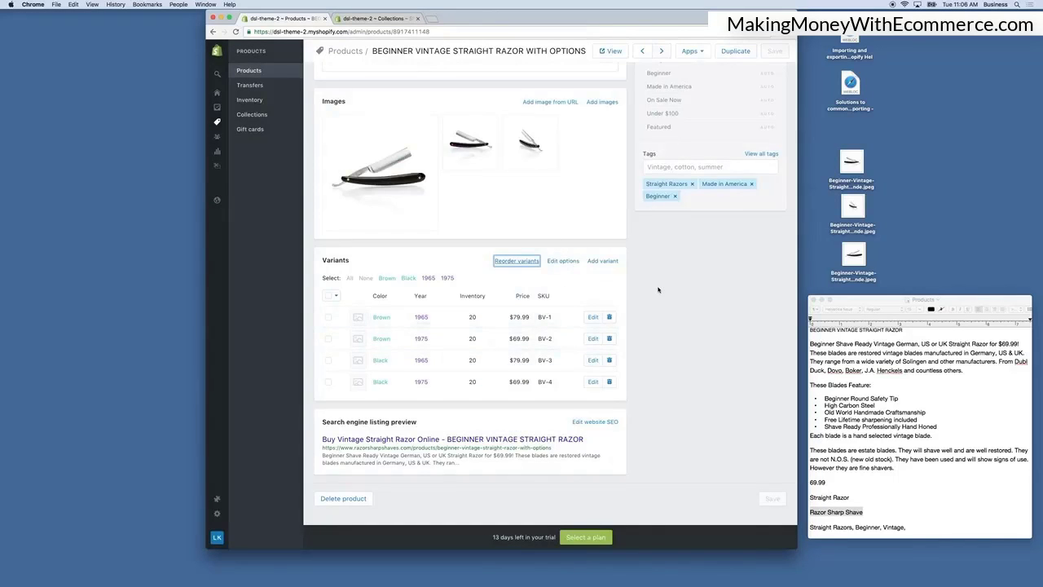
{"action": "scroll", "coordinate": [659, 289], "scroll_direction": "up", "scroll_amount": 5}
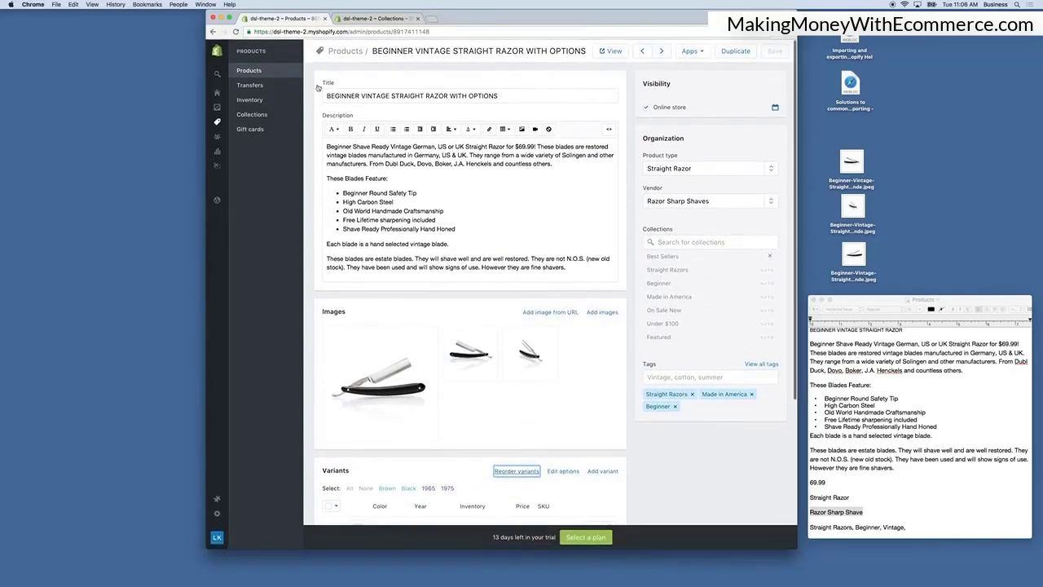
Open both products in the bulk editor and add the Inventory quantity field to the editing columns.
{"action": "left_click", "coordinate": [250, 71]}
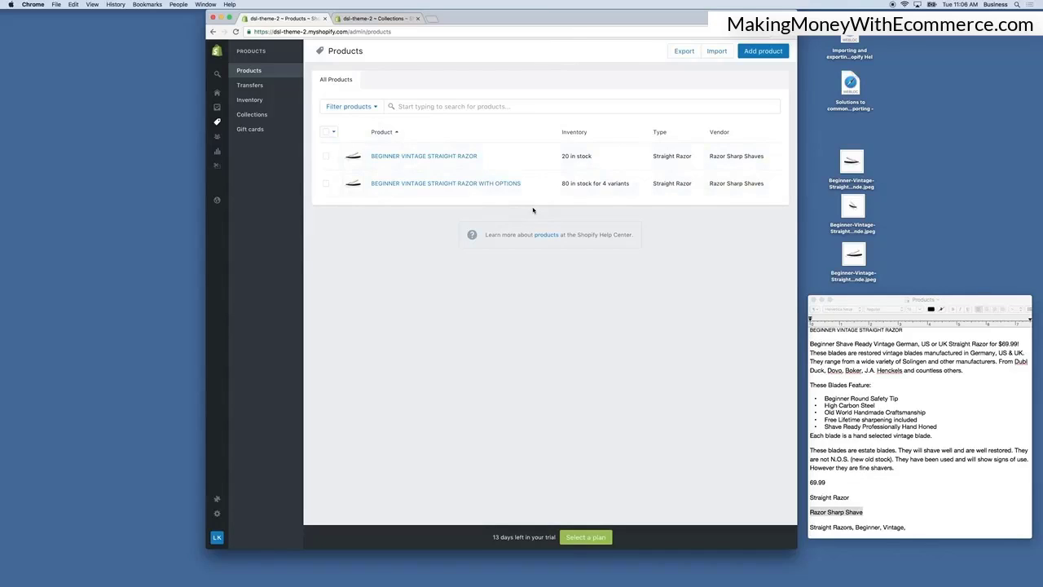
{"action": "left_click", "coordinate": [325, 133]}
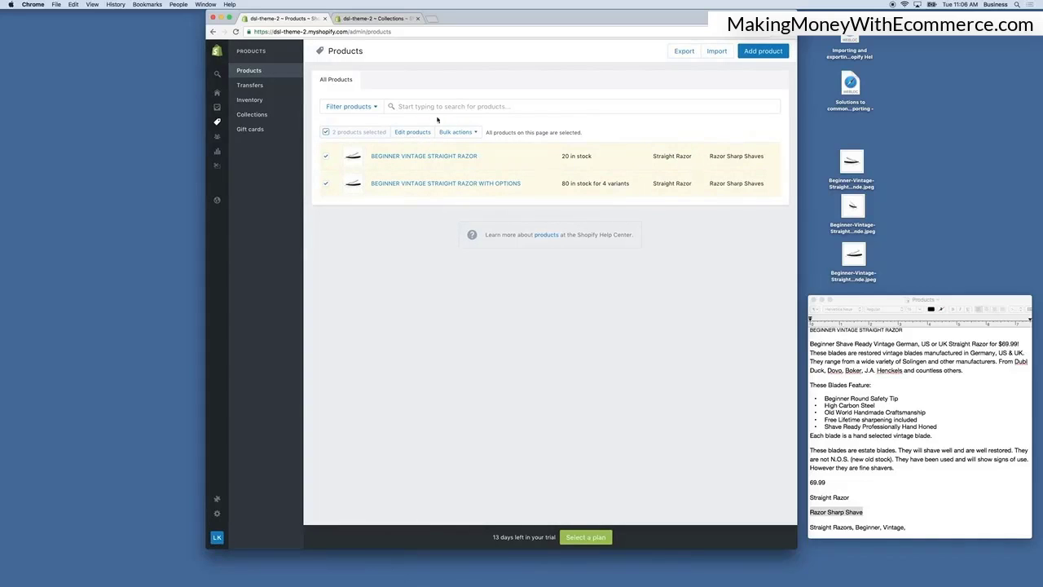
{"action": "left_click", "coordinate": [419, 132]}
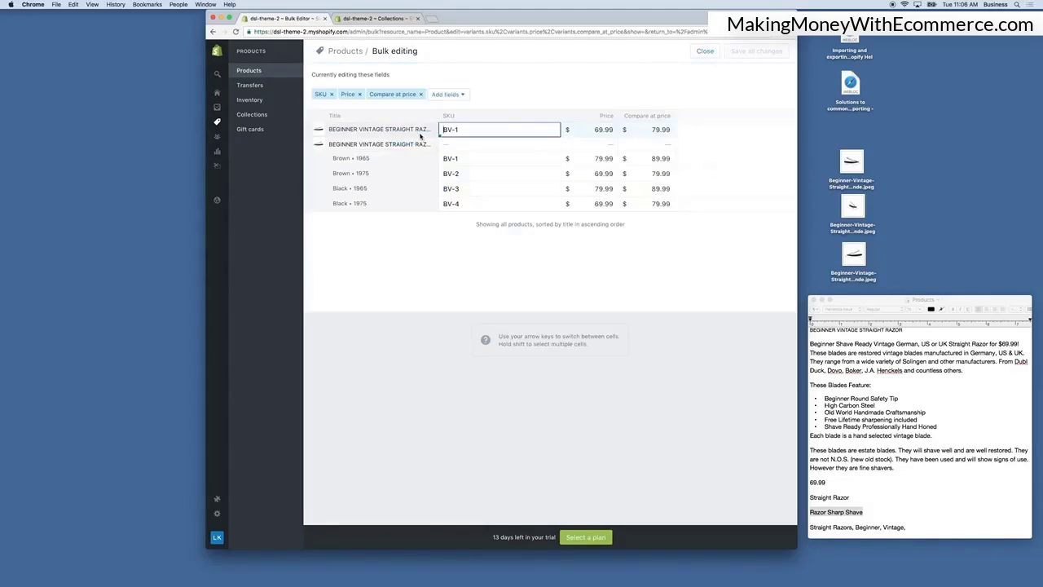
{"action": "left_click", "coordinate": [447, 95]}
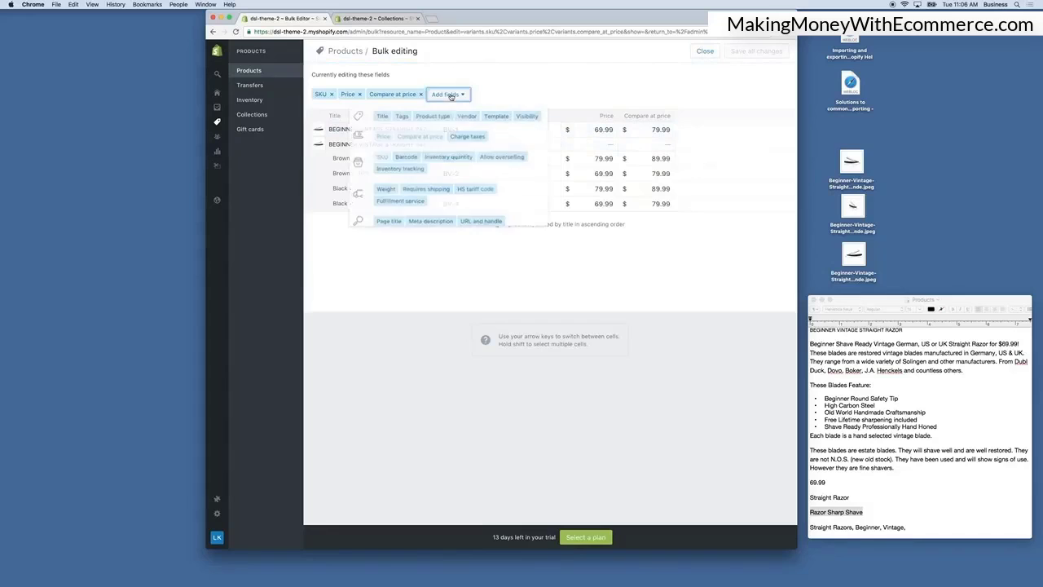
{"action": "left_click", "coordinate": [471, 158]}
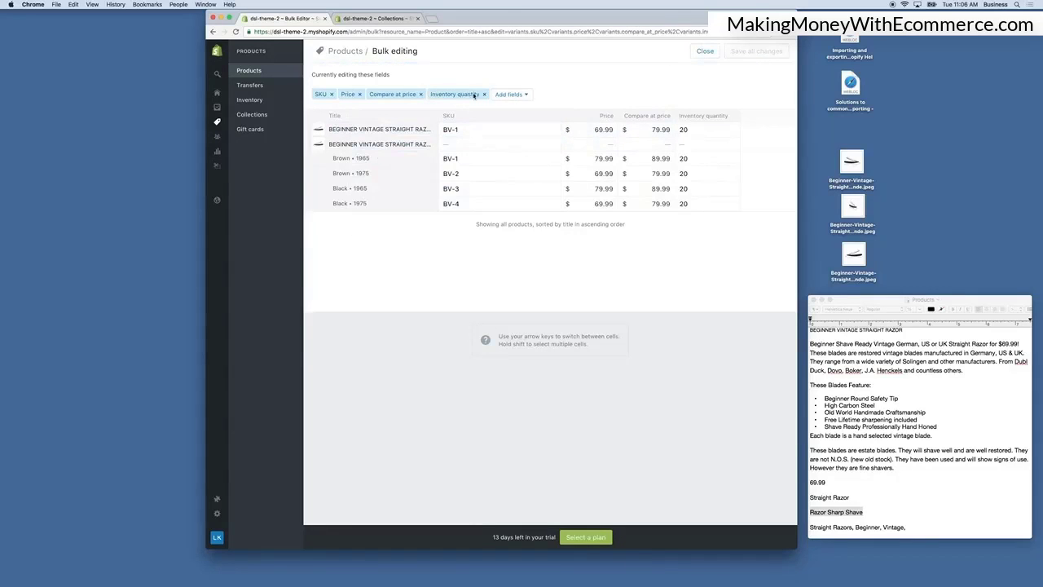
Add the Requires shipping field to the bulk editing columns.
{"action": "left_click", "coordinate": [508, 95]}
{"action": "left_click", "coordinate": [487, 194]}
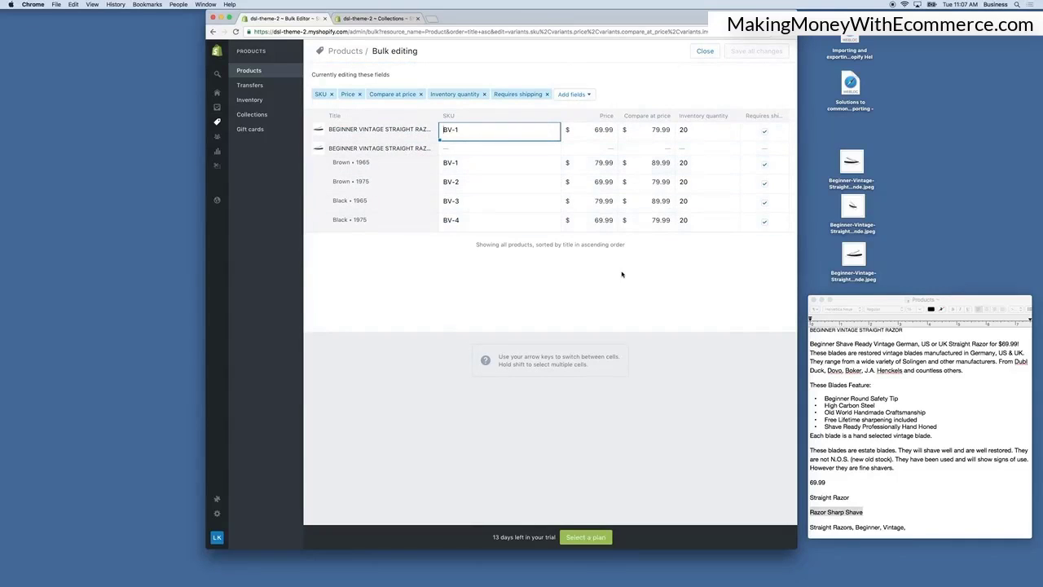
Set the Beginner Vintage Straight Razor's price to $59.99, save all changes and close the bulk editor.
{"action": "left_click", "coordinate": [597, 135]}
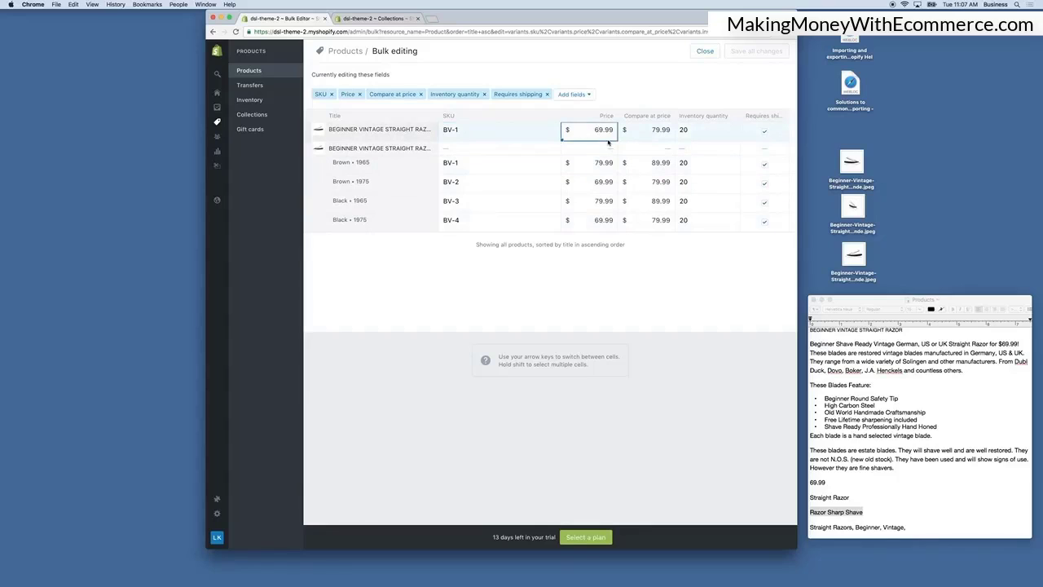
{"action": "type", "text": "59.99"}
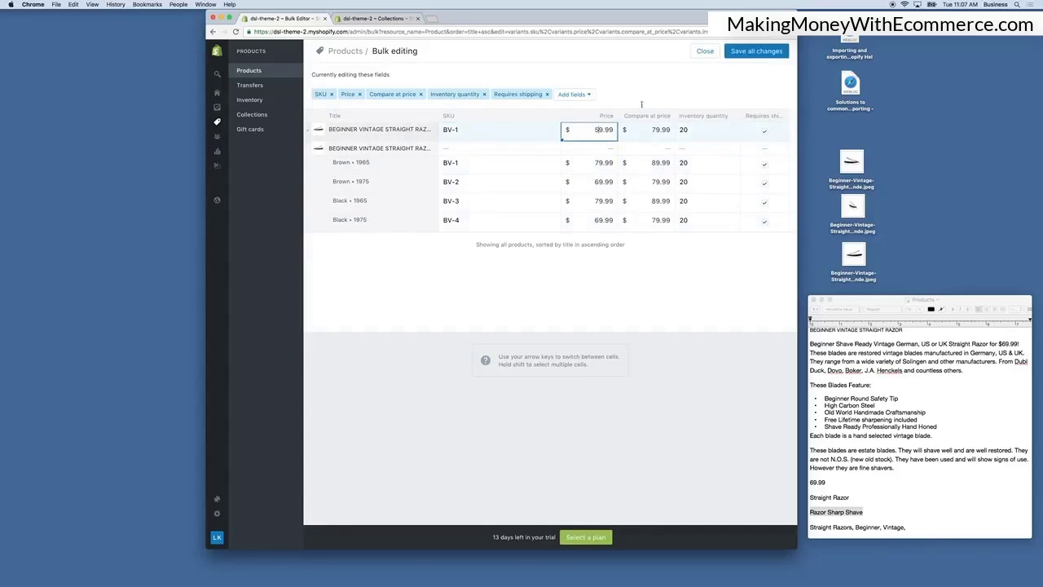
{"action": "left_click", "coordinate": [745, 52]}
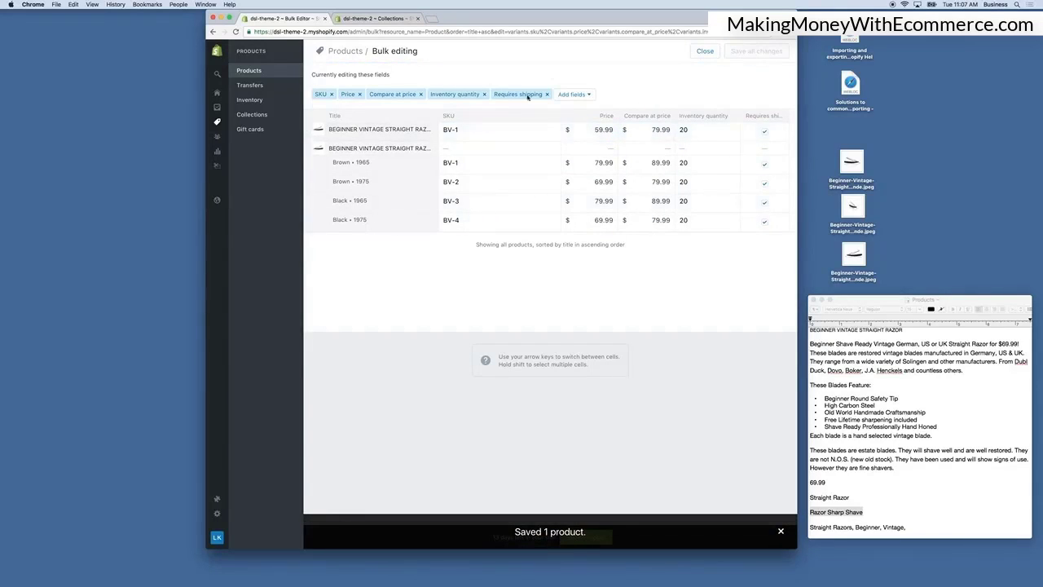
{"action": "left_click", "coordinate": [705, 51]}
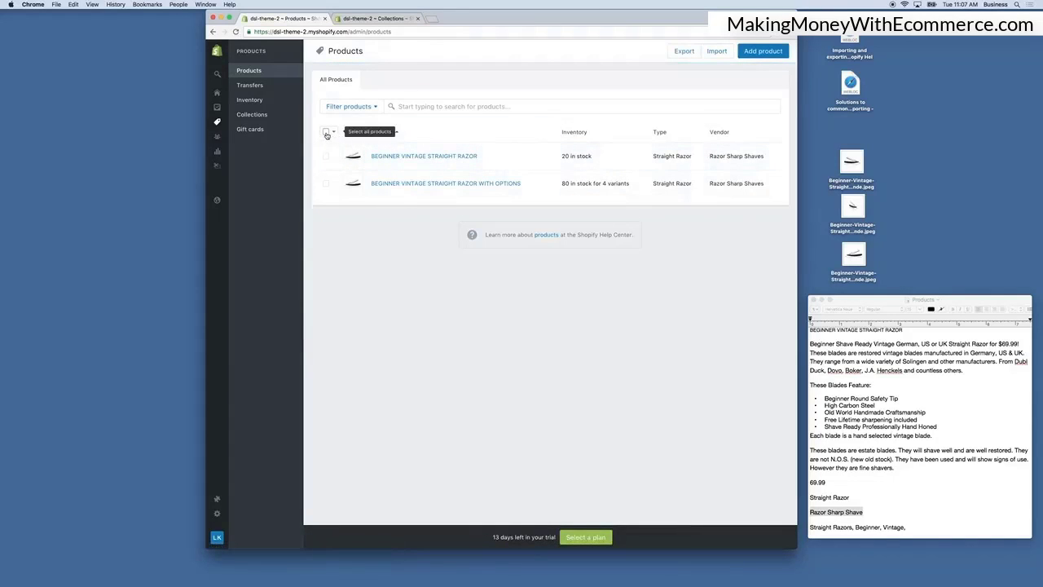
Select both products and export them as a CSV for Excel, Numbers and other spreadsheet programs.
{"action": "left_click", "coordinate": [325, 133]}
{"action": "left_click", "coordinate": [445, 132]}
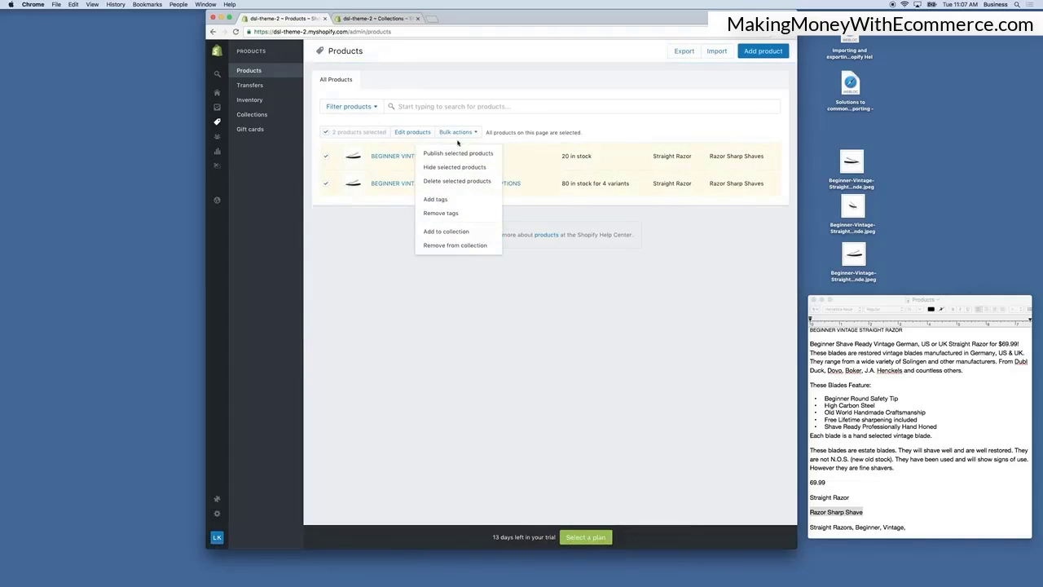
{"action": "left_click", "coordinate": [580, 88]}
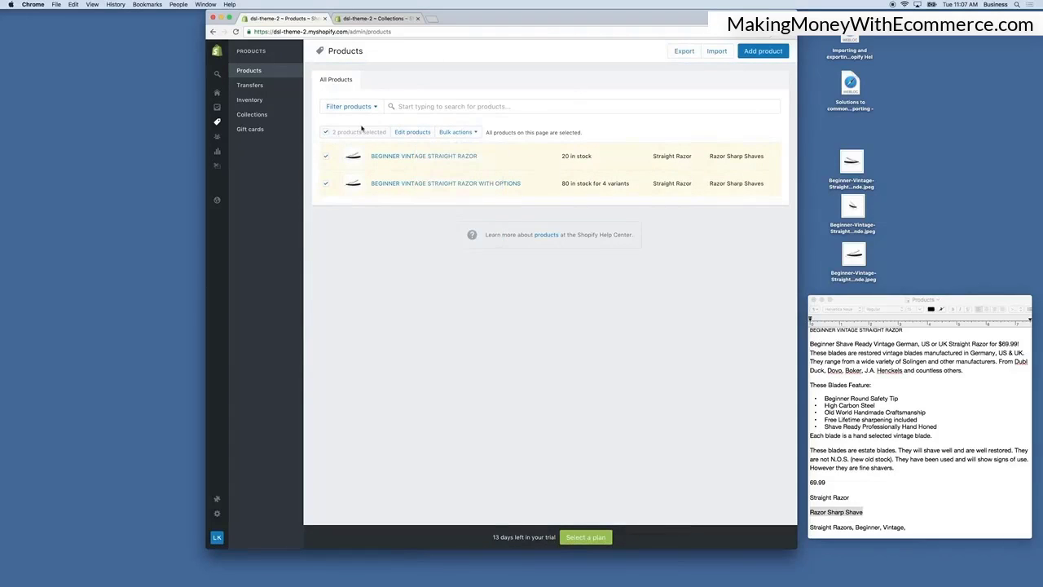
{"action": "left_click", "coordinate": [685, 51]}
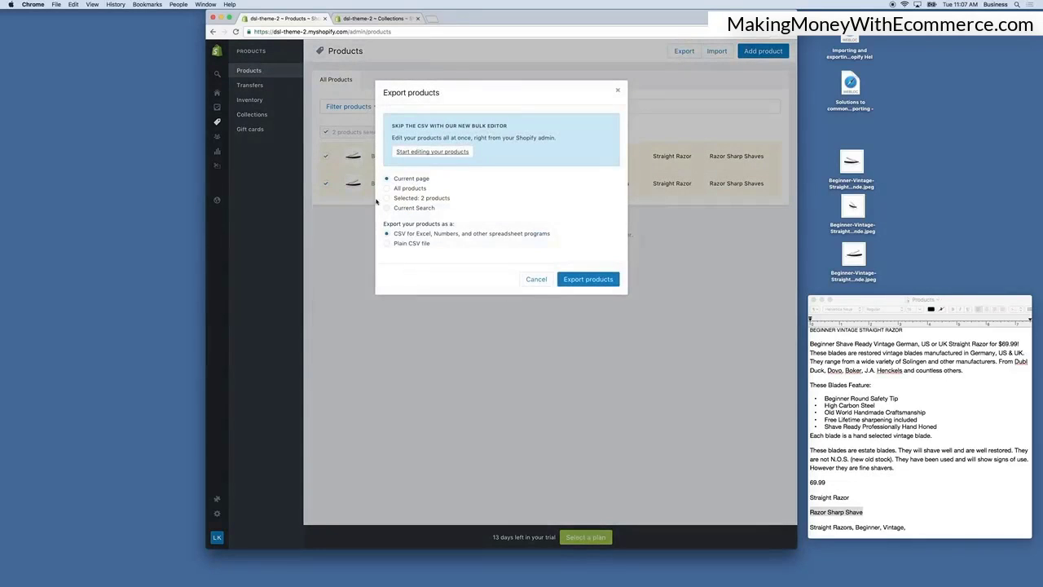
{"action": "left_click", "coordinate": [604, 279]}
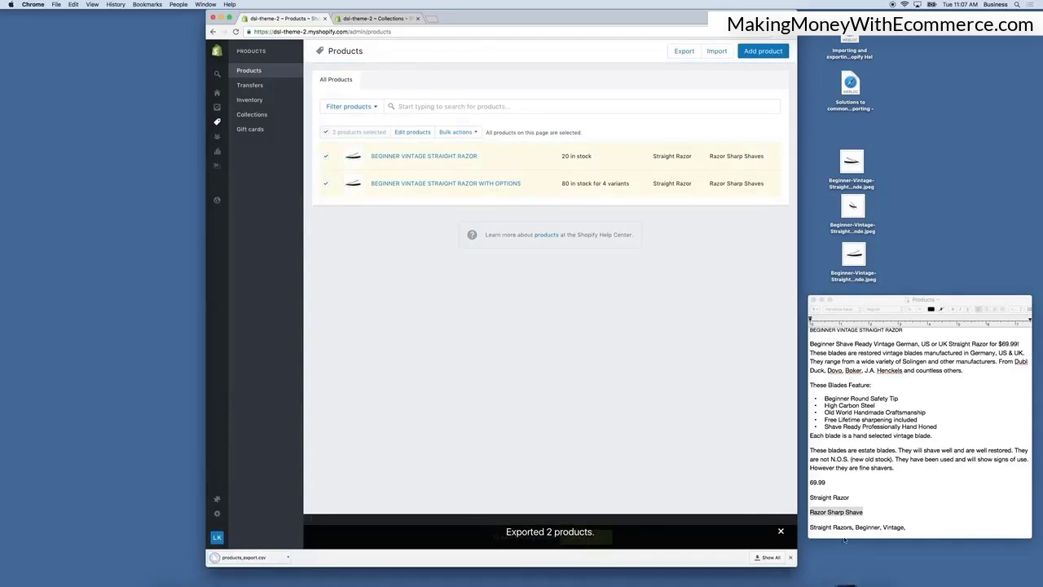
Move the downloaded products_export.csv onto the desktop, keeping both copies of the file.
{"action": "left_click", "coordinate": [846, 582]}
{"action": "left_click_drag", "start_coordinate": [849, 537], "coordinate": [954, 181]}
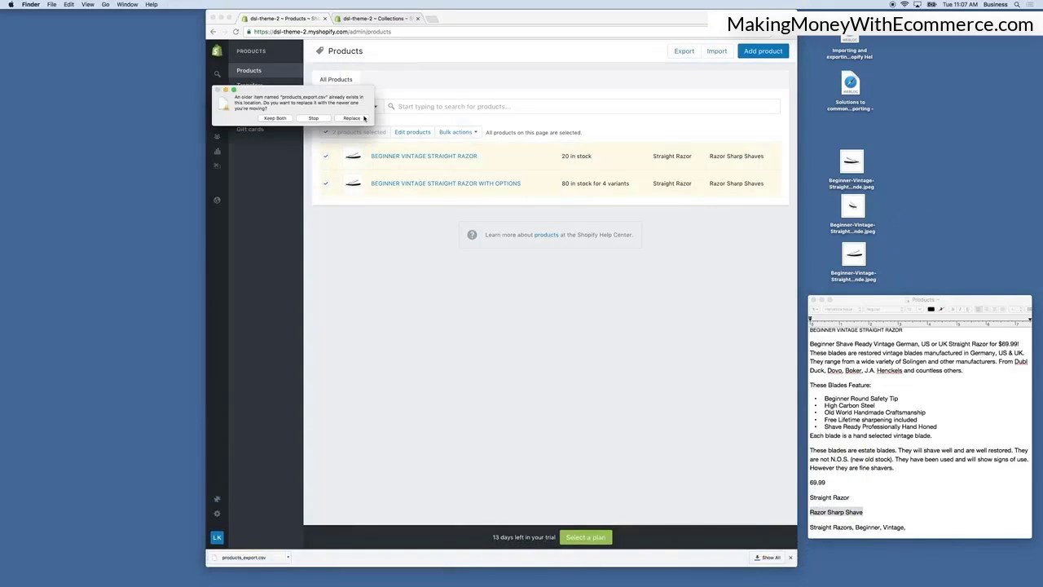
{"action": "left_click", "coordinate": [281, 121]}
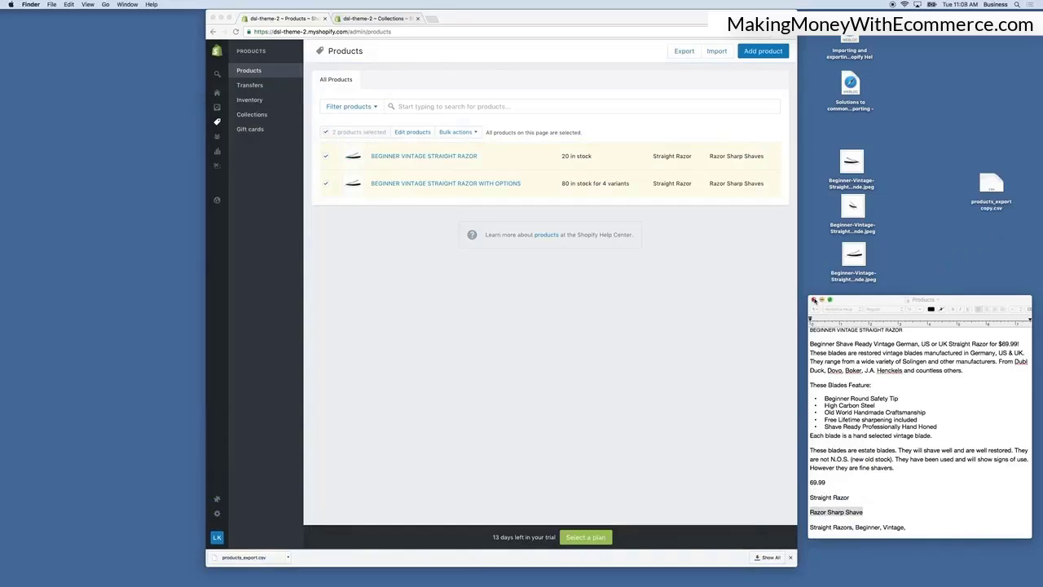
Close the product notes document and move the products_export copy.csv file on the desktop.
{"action": "left_click", "coordinate": [812, 301]}
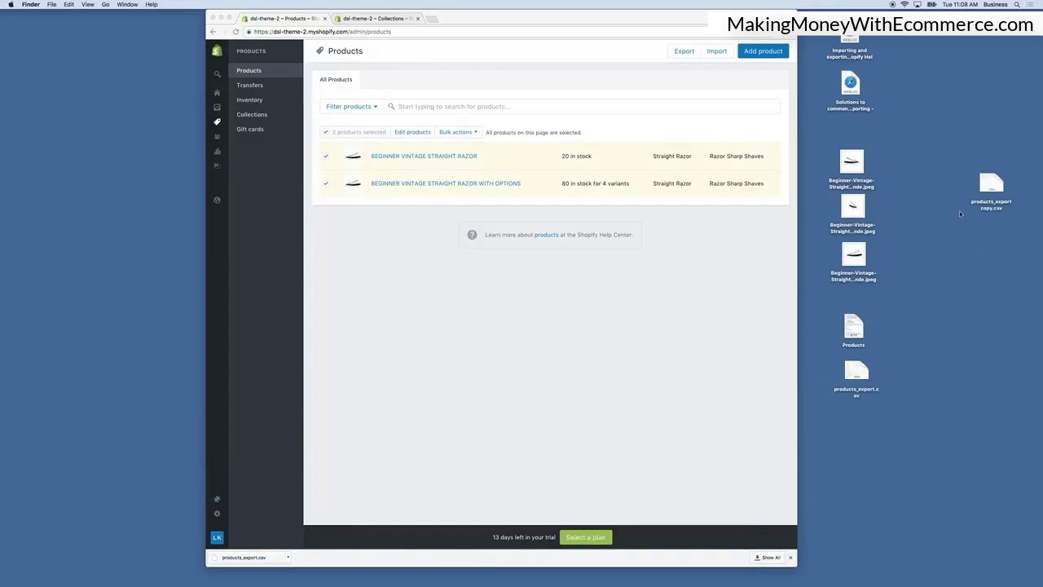
{"action": "left_click", "coordinate": [991, 184]}
{"action": "right_click", "coordinate": [991, 184]}
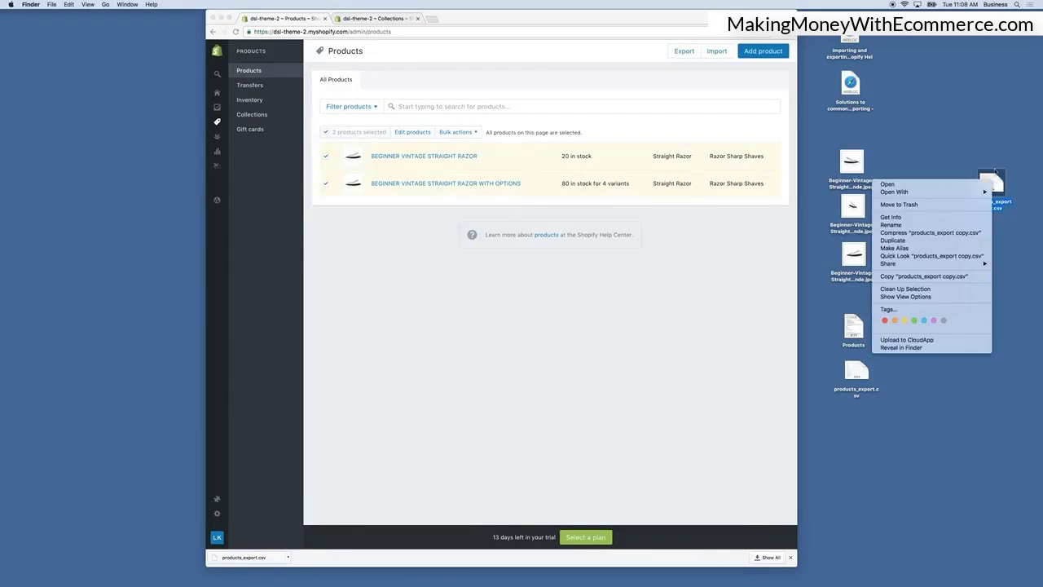
{"action": "key", "text": "Escape"}
{"action": "left_click_drag", "start_coordinate": [992, 184], "coordinate": [862, 455]}
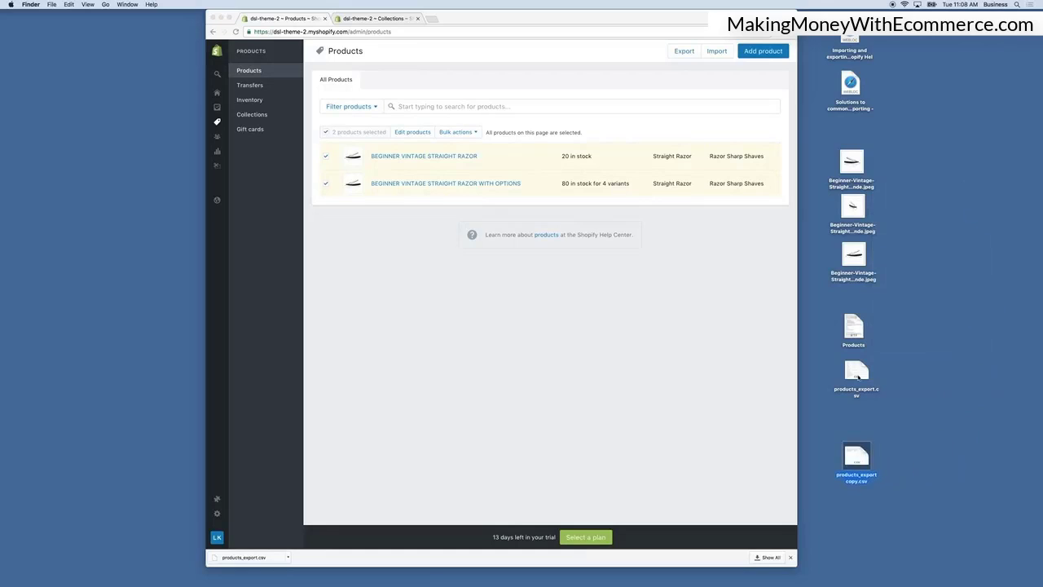
{"action": "left_click", "coordinate": [855, 373]}
{"action": "left_click", "coordinate": [791, 557]}
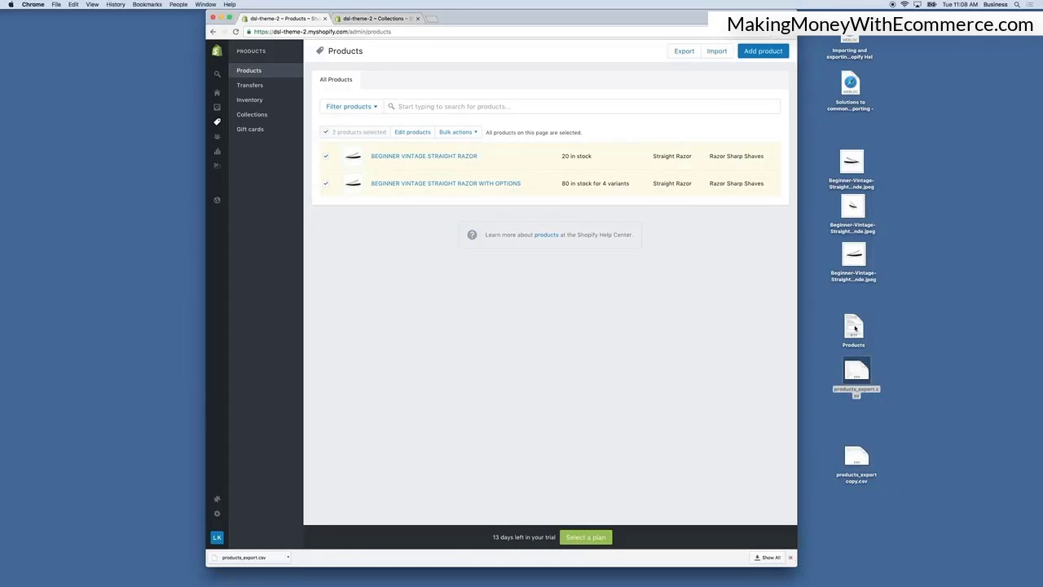
{"action": "left_click_drag", "start_coordinate": [855, 369], "coordinate": [855, 518]}
{"action": "left_click_drag", "start_coordinate": [856, 458], "coordinate": [851, 379]}
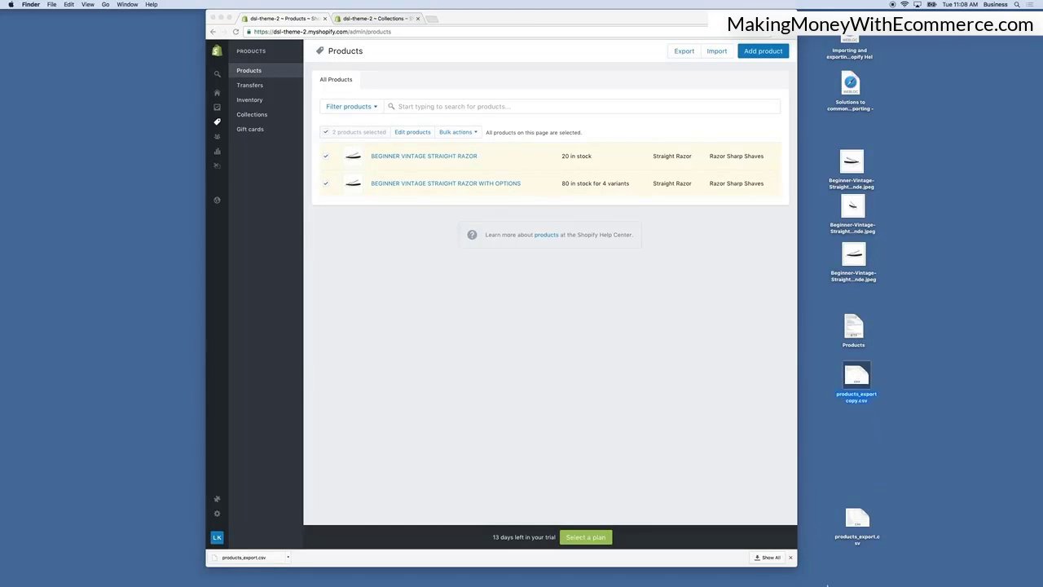
{"action": "left_click", "coordinate": [790, 557]}
{"action": "left_click", "coordinate": [791, 557]}
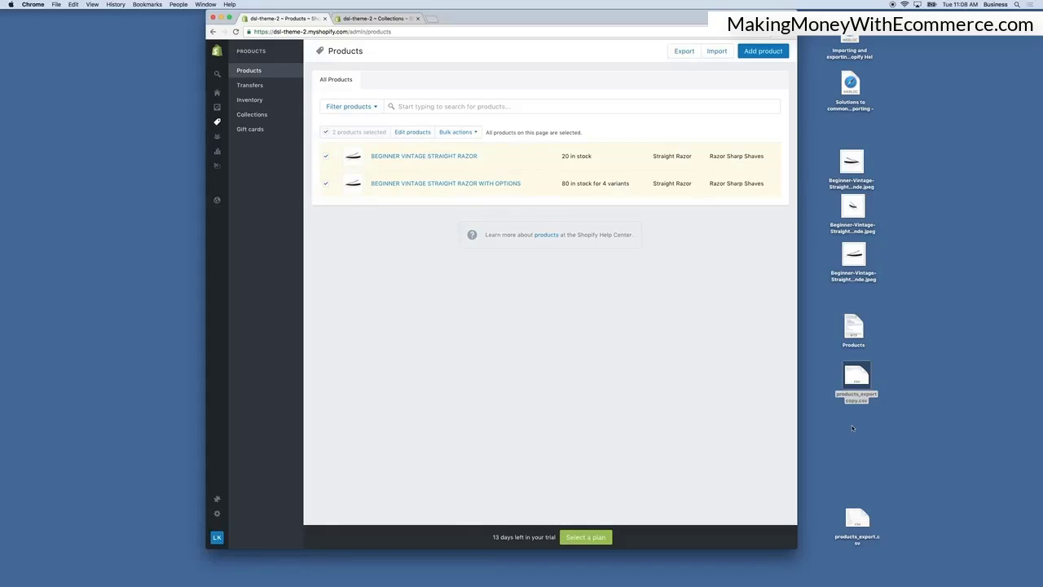
Open products_export copy.csv in OpenOffice, accepting the Unicode (UTF-8) comma-separated import settings.
{"action": "right_click", "coordinate": [854, 376]}
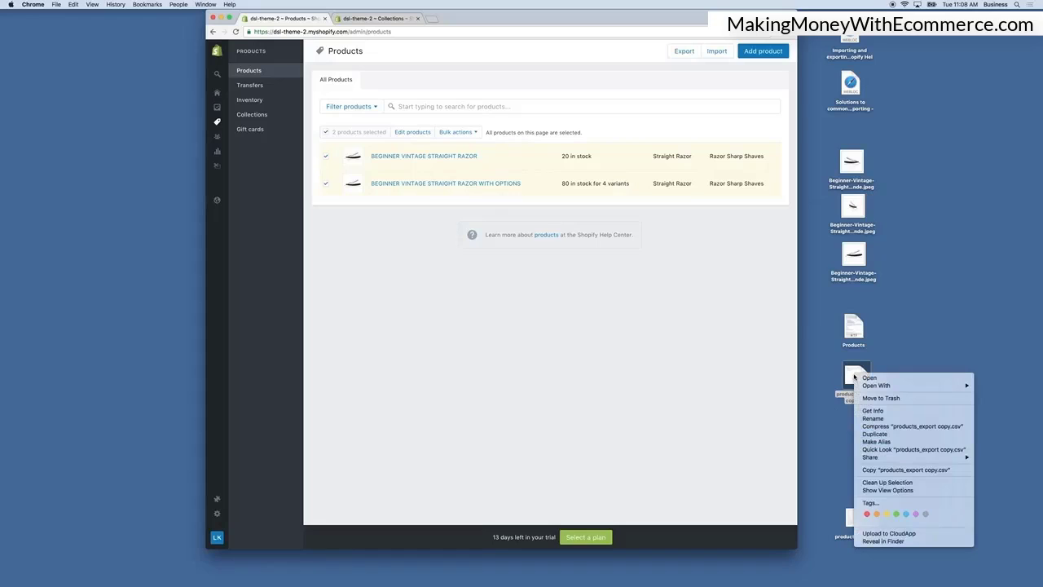
{"action": "mouse_move", "coordinate": [877, 389]}
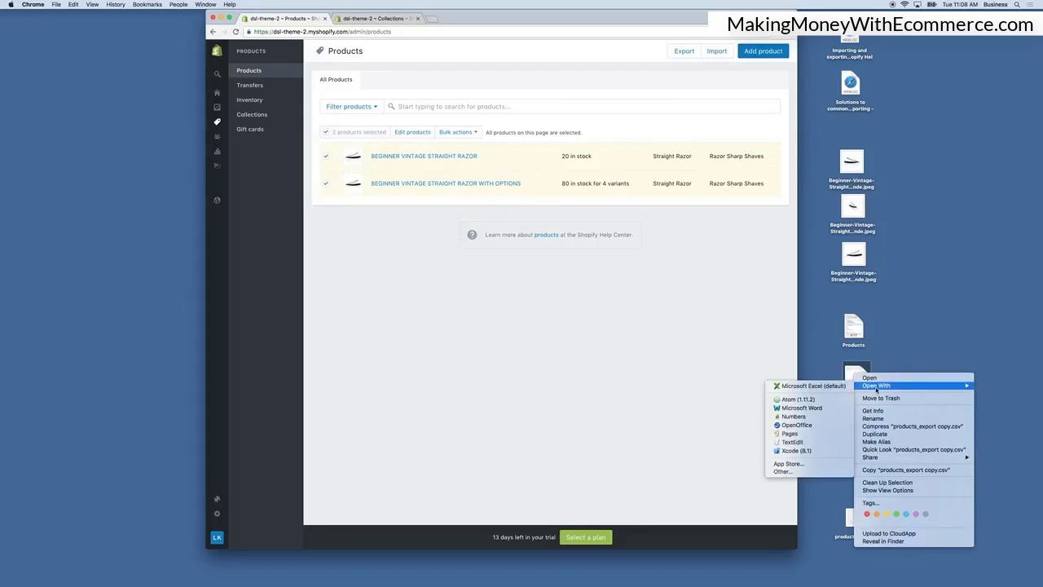
{"action": "left_click", "coordinate": [805, 426]}
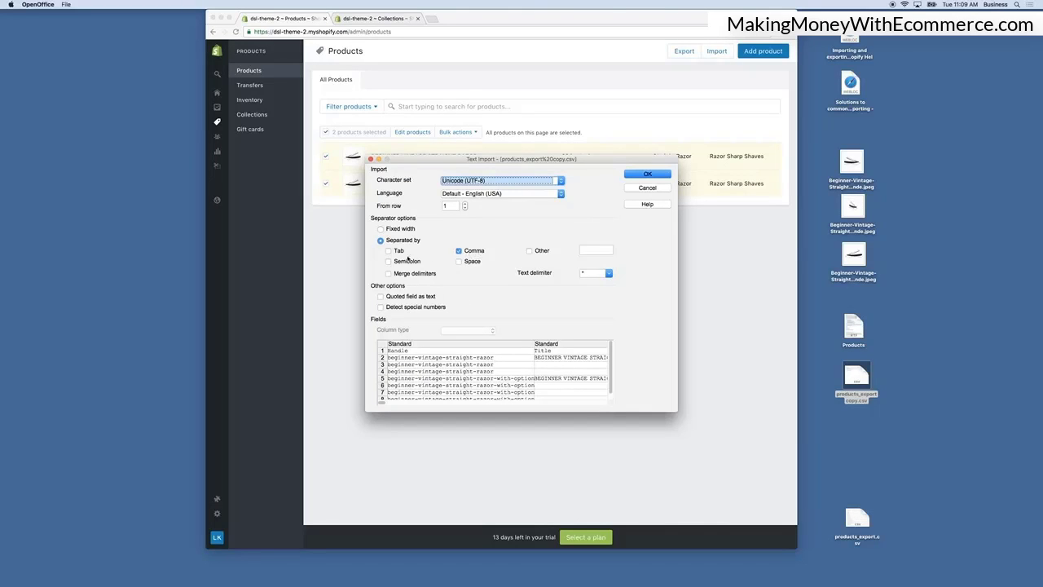
{"action": "left_click", "coordinate": [648, 174]}
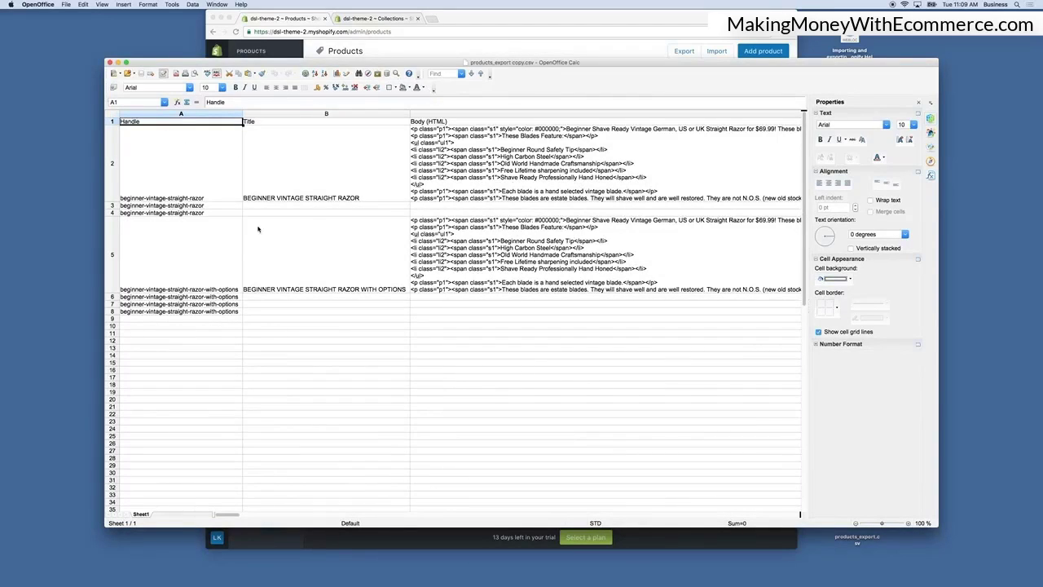
Select the whole sheet and set the row height for all rows.
{"action": "left_click", "coordinate": [113, 114]}
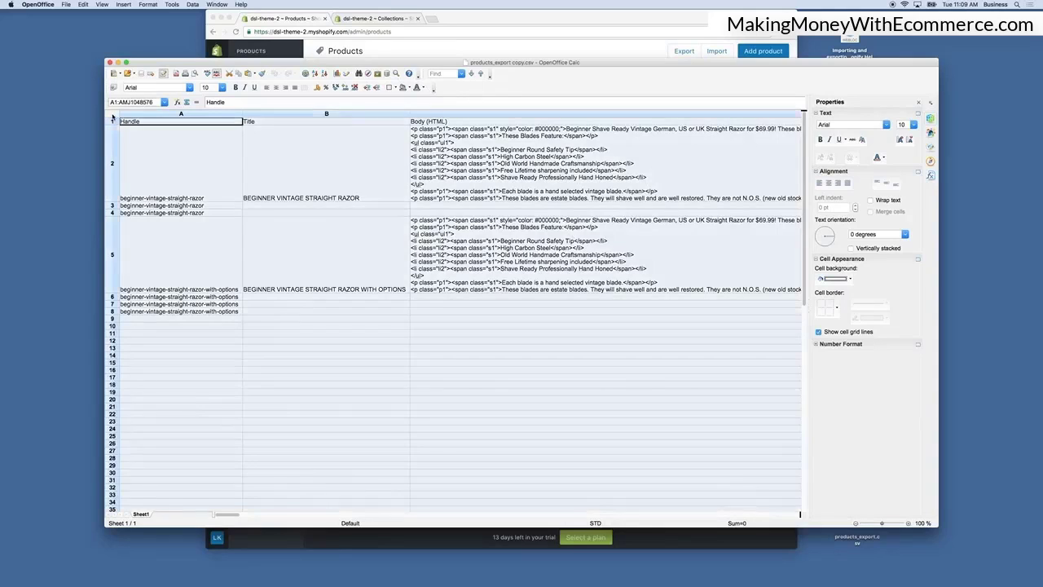
{"action": "left_click", "coordinate": [148, 5]}
{"action": "mouse_move", "coordinate": [177, 36]}
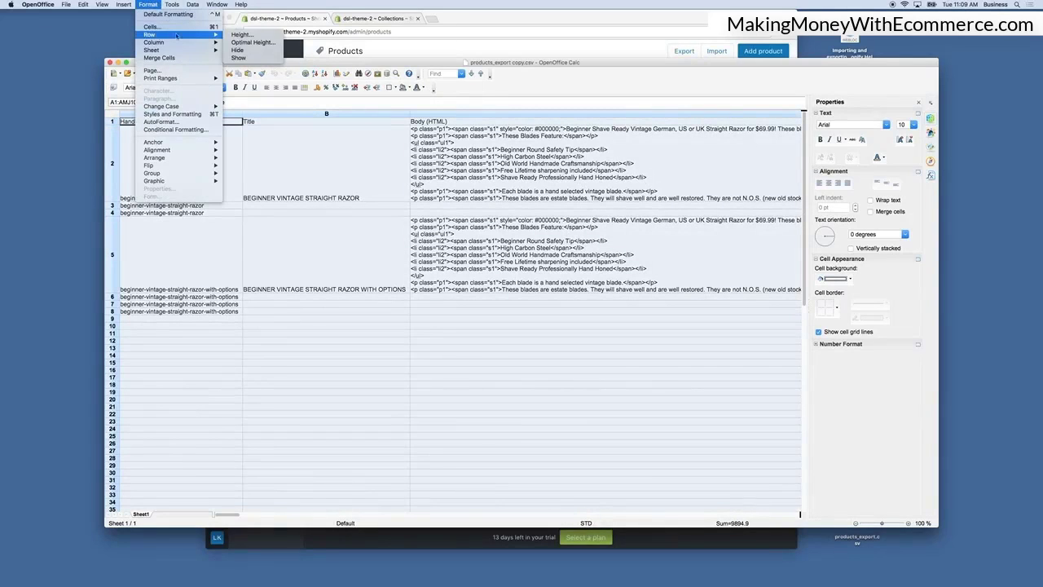
{"action": "left_click", "coordinate": [240, 35]}
{"action": "left_click", "coordinate": [575, 281]}
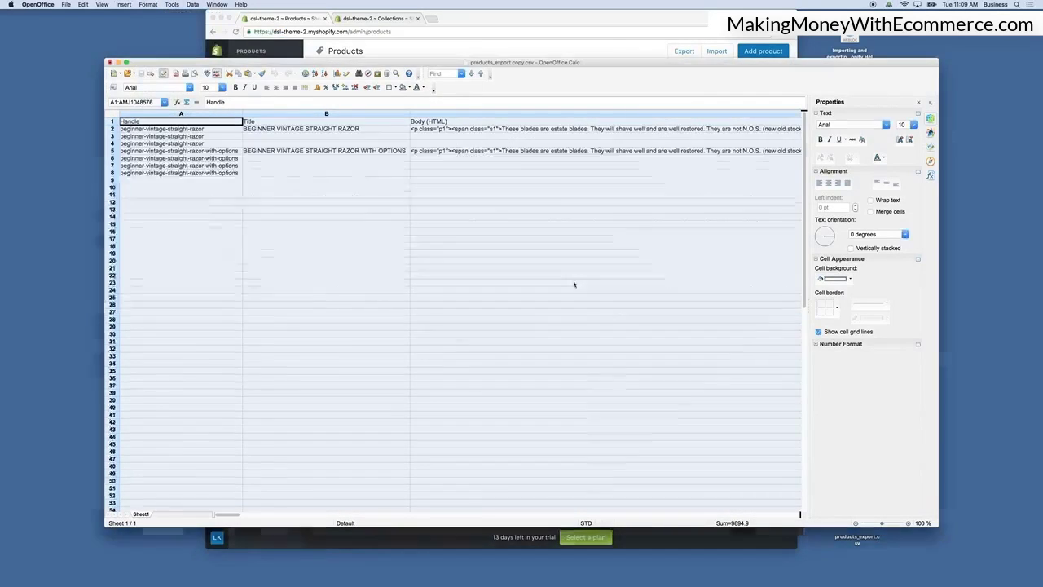
Narrow the Title column and scroll through the exported variant, price and inventory columns.
{"action": "left_click", "coordinate": [419, 232]}
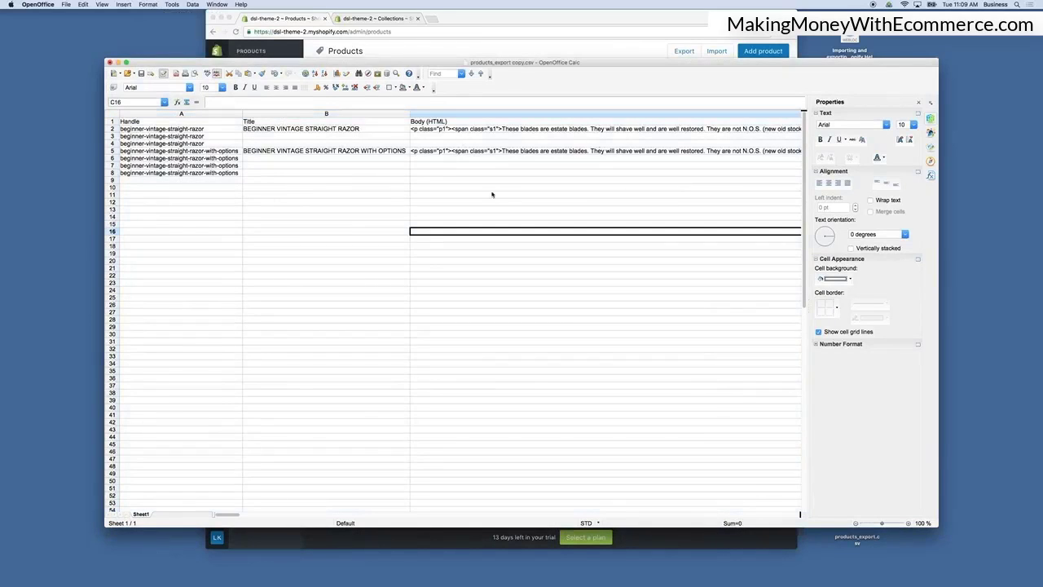
{"action": "left_click", "coordinate": [406, 115]}
{"action": "left_click_drag", "start_coordinate": [409, 115], "coordinate": [370, 115]}
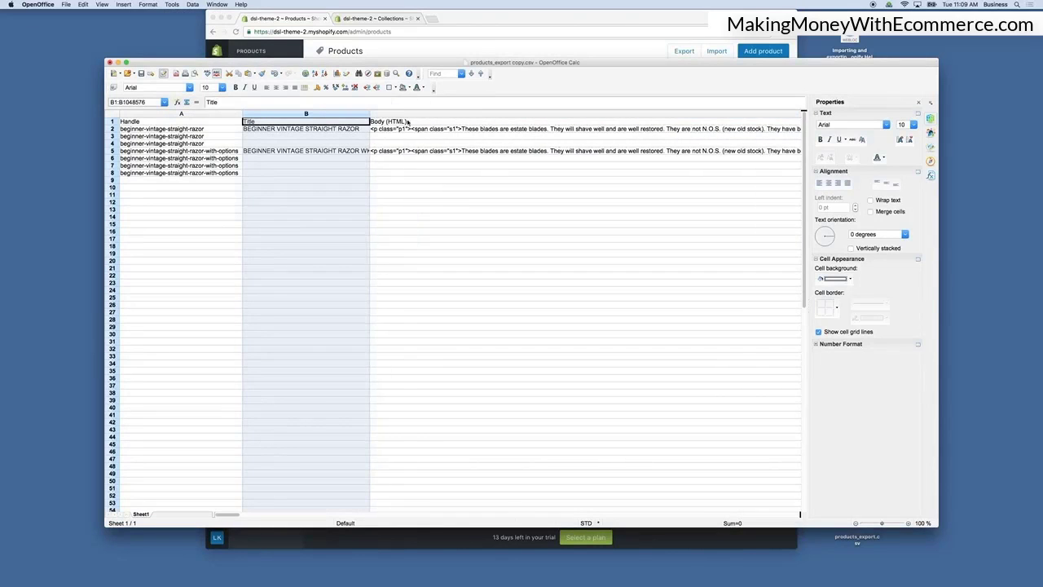
{"action": "scroll", "coordinate": [488, 122], "scroll_direction": "right", "scroll_amount": 10}
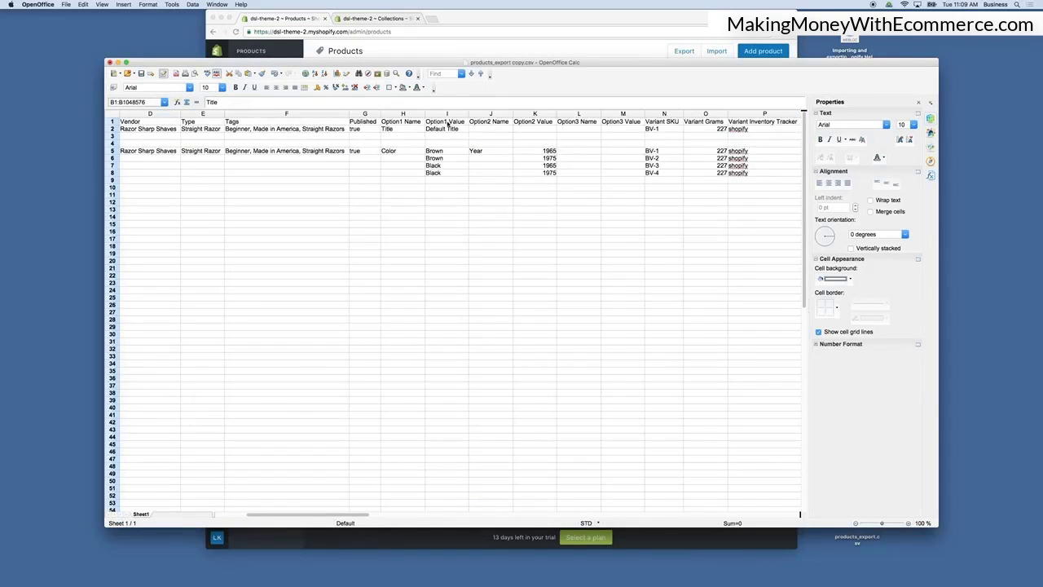
{"action": "scroll", "coordinate": [447, 123], "scroll_direction": "right", "scroll_amount": 10}
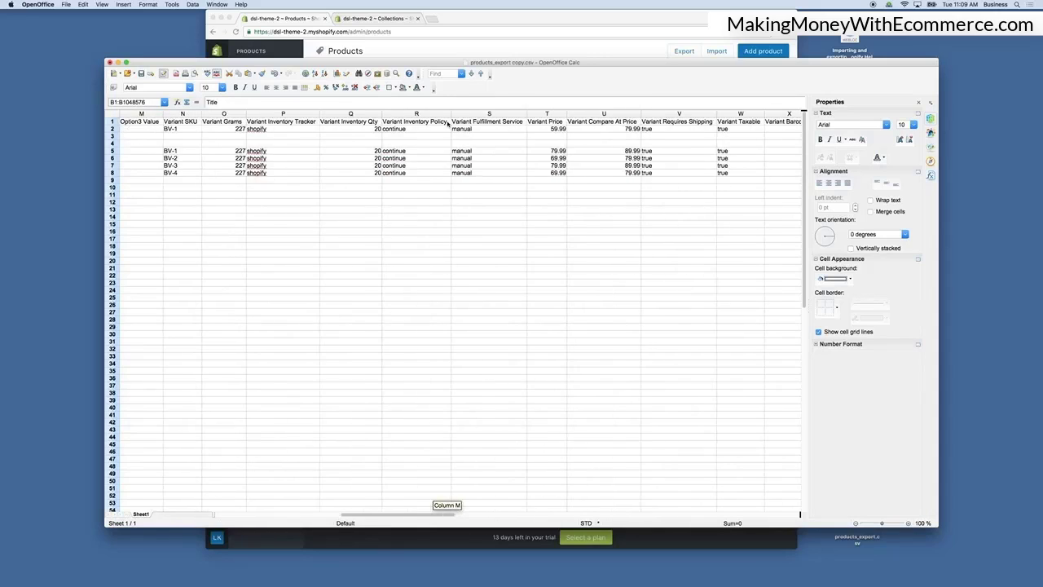
{"action": "scroll", "coordinate": [448, 123], "scroll_direction": "left", "scroll_amount": 20}
Widen the Title column to fit the full product titles.
{"action": "left_click", "coordinate": [450, 203]}
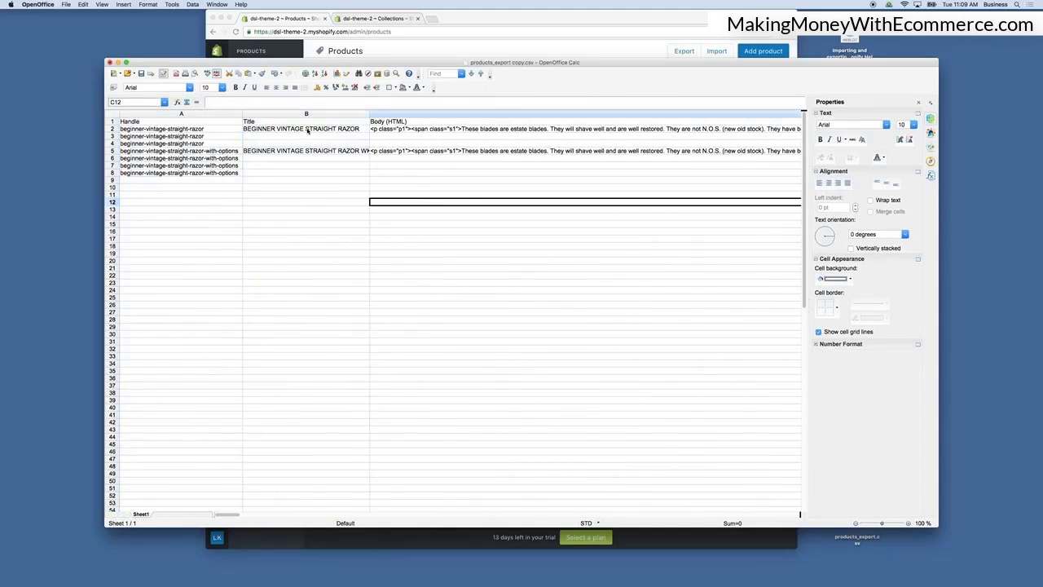
{"action": "left_click", "coordinate": [306, 131]}
{"action": "left_click", "coordinate": [365, 151]}
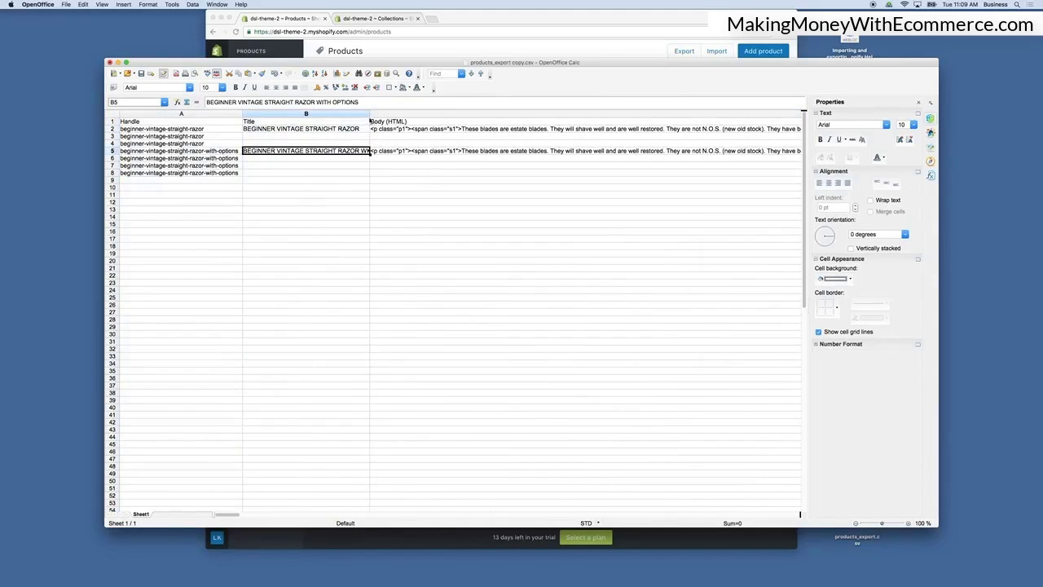
{"action": "left_click_drag", "start_coordinate": [371, 116], "coordinate": [416, 116]}
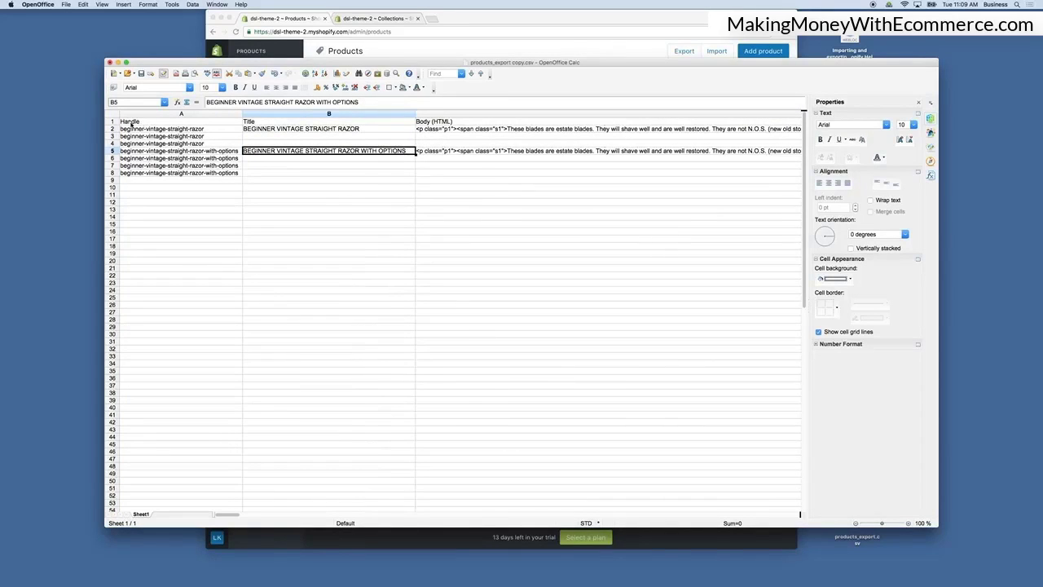
Deselect the products, open the Beginner Vintage Straight Razor product and expand its website SEO fields.
{"action": "left_click", "coordinate": [359, 52]}
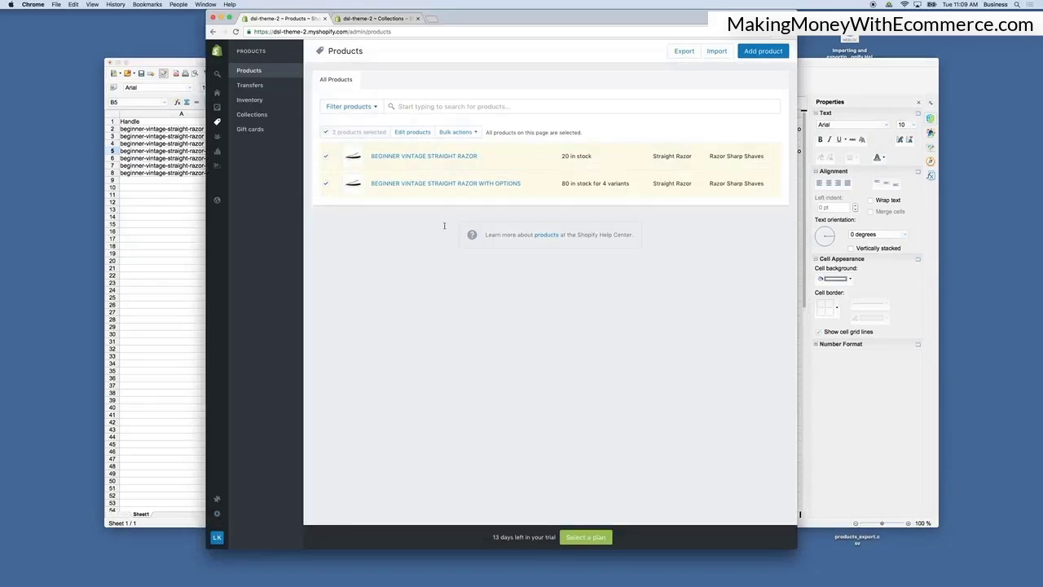
{"action": "left_click", "coordinate": [326, 131]}
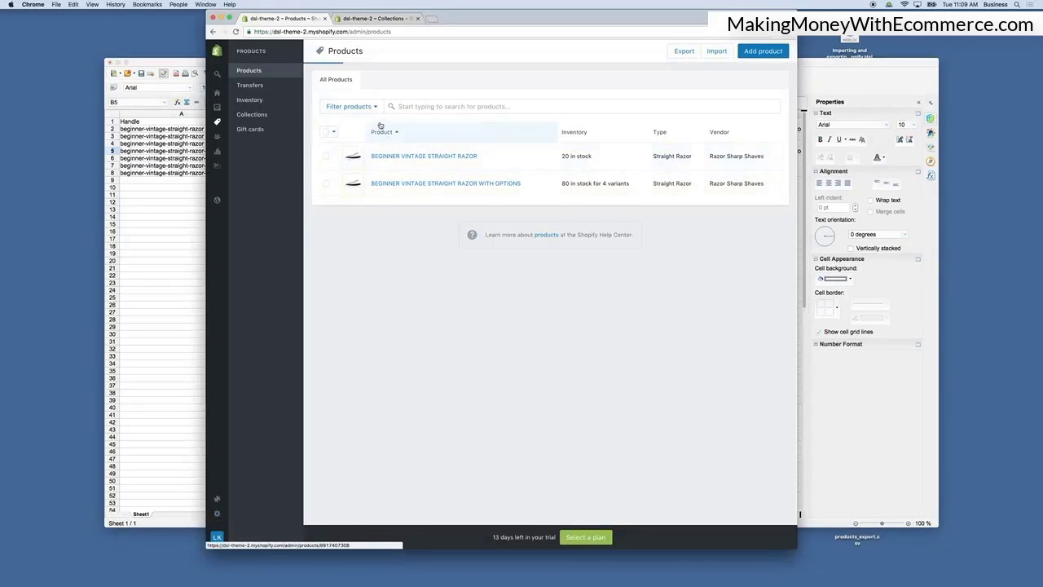
{"action": "left_click", "coordinate": [446, 155]}
{"action": "scroll", "coordinate": [597, 418], "scroll_direction": "down", "scroll_amount": 10}
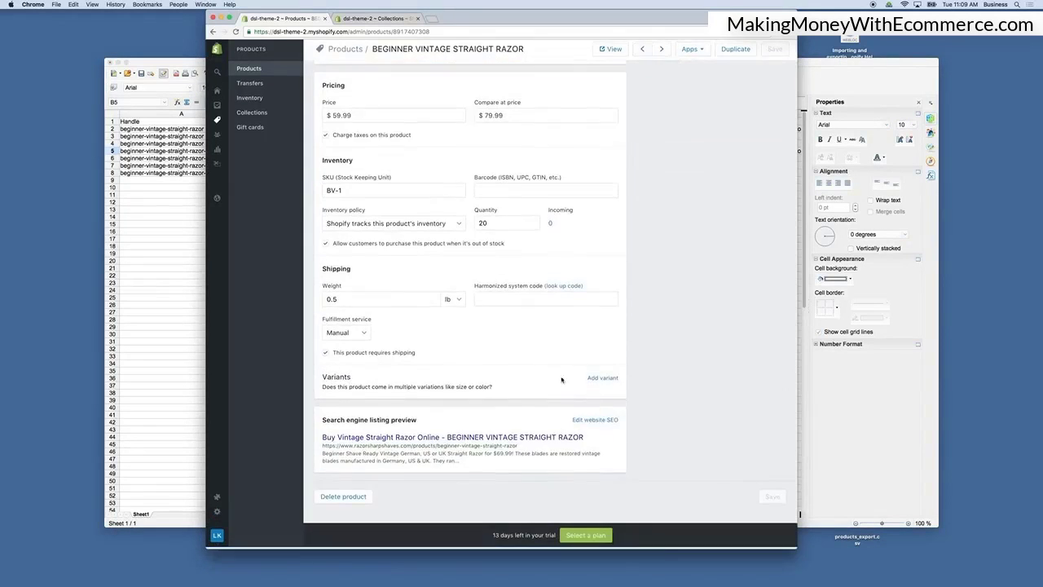
{"action": "left_click", "coordinate": [597, 418]}
{"action": "scroll", "coordinate": [469, 457], "scroll_direction": "down", "scroll_amount": 3}
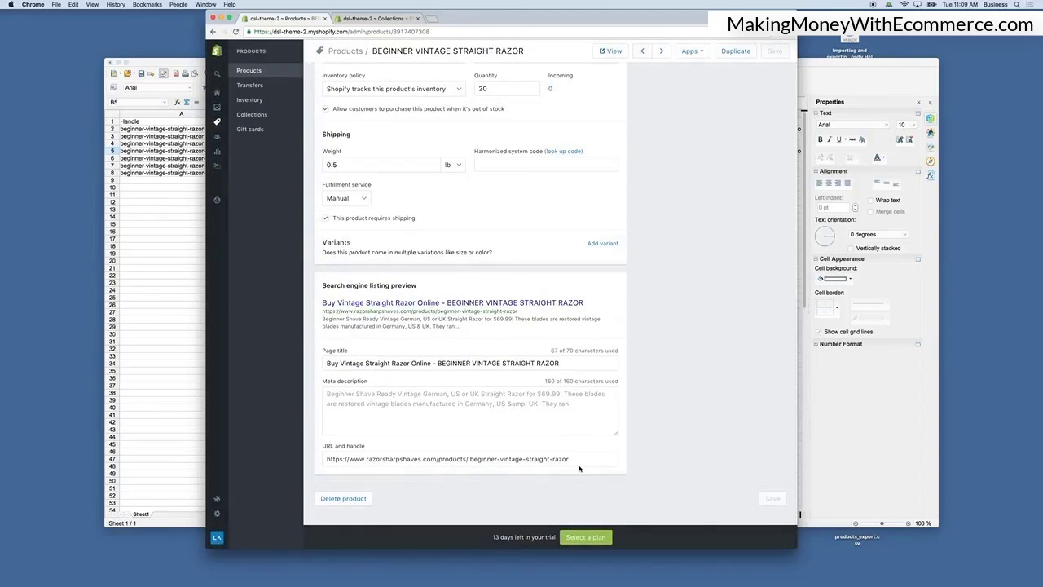
Bring the exported spreadsheet forward and scroll across its columns.
{"action": "left_click", "coordinate": [145, 219]}
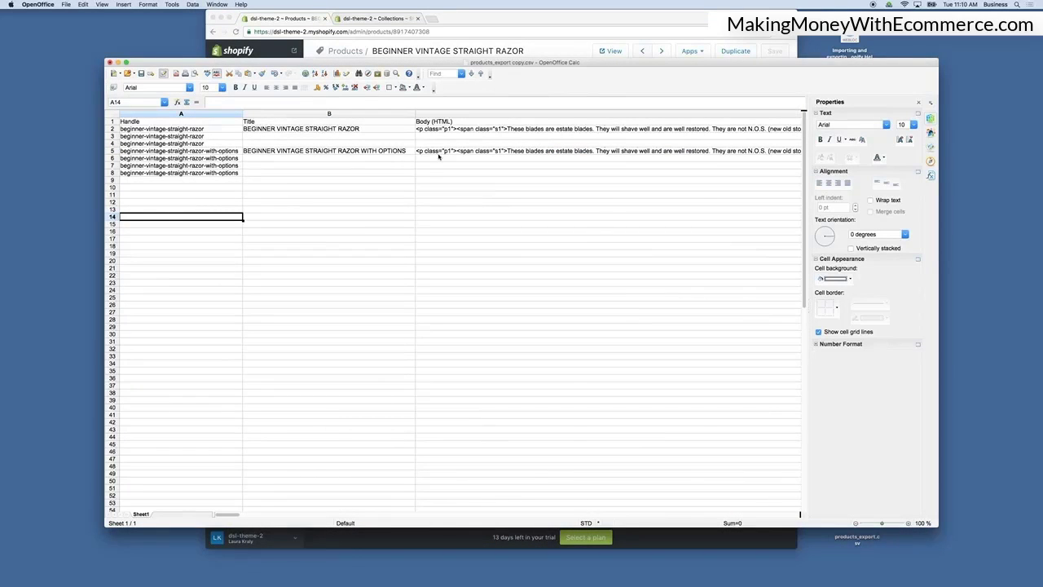
{"action": "scroll", "coordinate": [438, 157], "scroll_direction": "right", "scroll_amount": 6}
{"action": "left_click", "coordinate": [465, 44]}
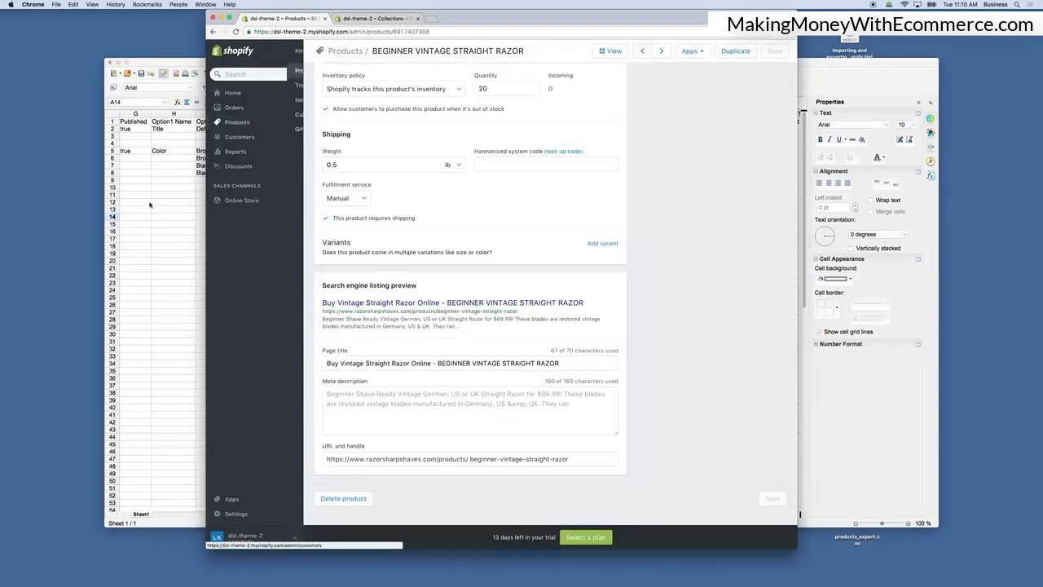
{"action": "left_click", "coordinate": [149, 204]}
{"action": "scroll", "coordinate": [203, 205], "scroll_direction": "left", "scroll_amount": 6}
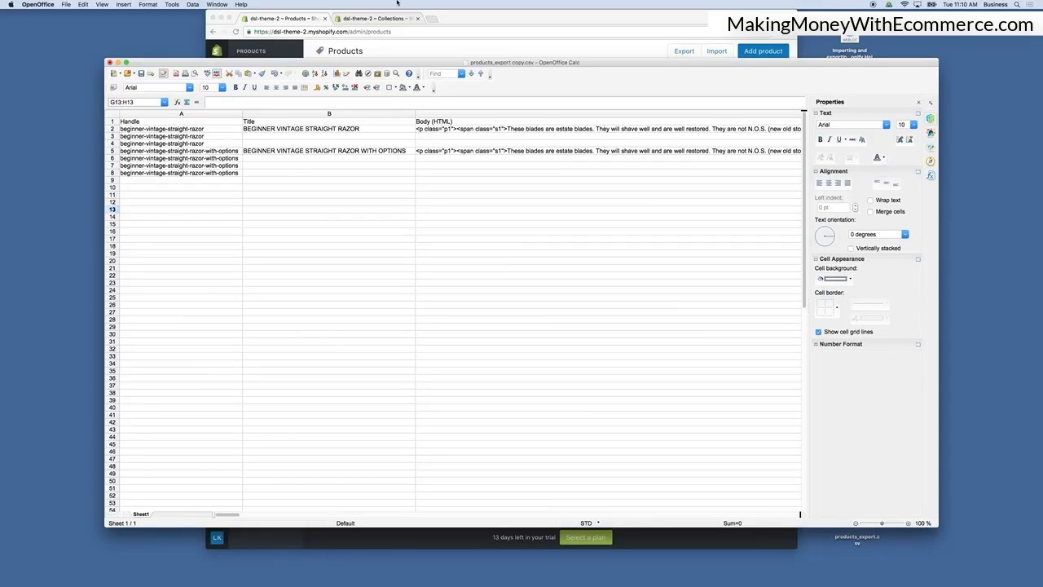
Resize and move the spreadsheet and browser windows so both sit side by side.
{"action": "left_click", "coordinate": [941, 183]}
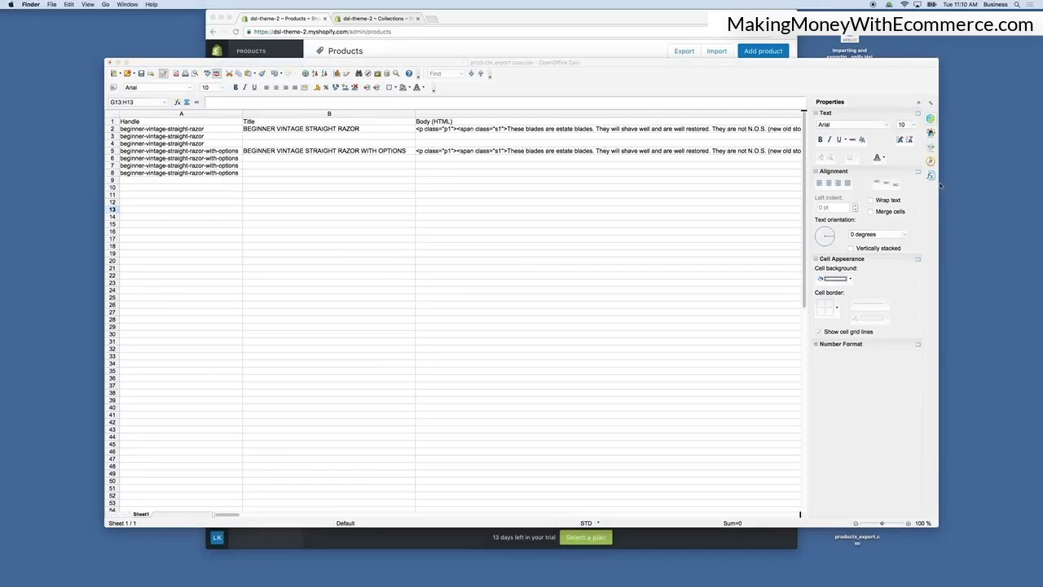
{"action": "left_click_drag", "start_coordinate": [938, 186], "coordinate": [763, 196]}
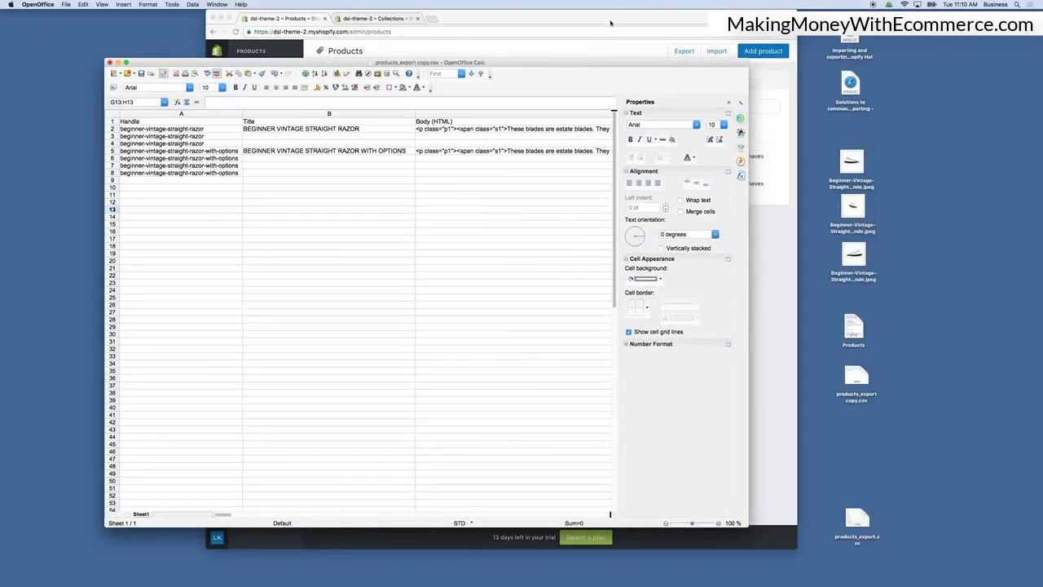
{"action": "left_click_drag", "start_coordinate": [572, 64], "coordinate": [504, 41]}
{"action": "left_click", "coordinate": [658, 228]}
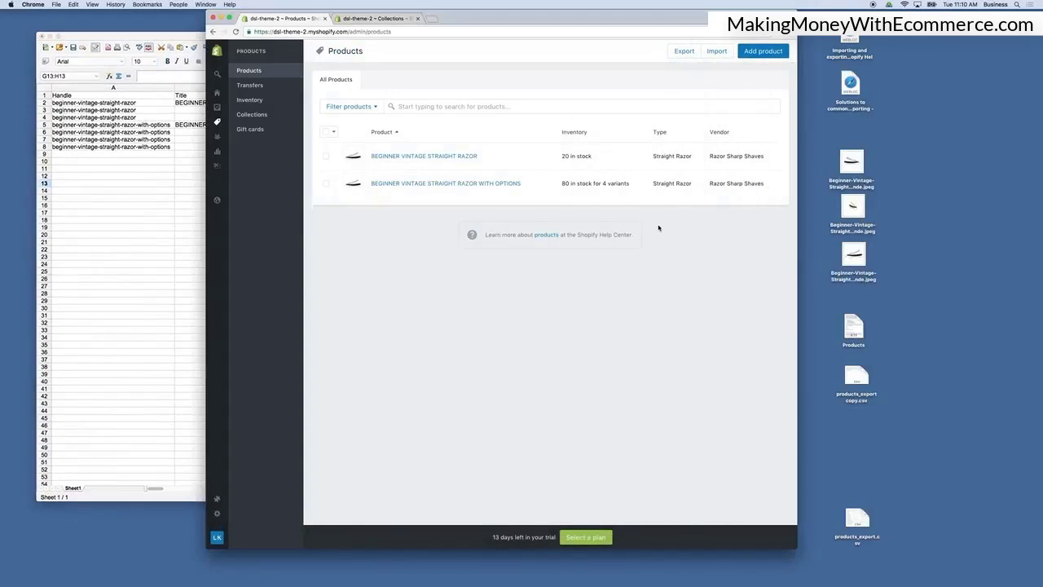
{"action": "left_click", "coordinate": [1011, 169]}
{"action": "left_click_drag", "start_coordinate": [560, 25], "coordinate": [607, 26]}
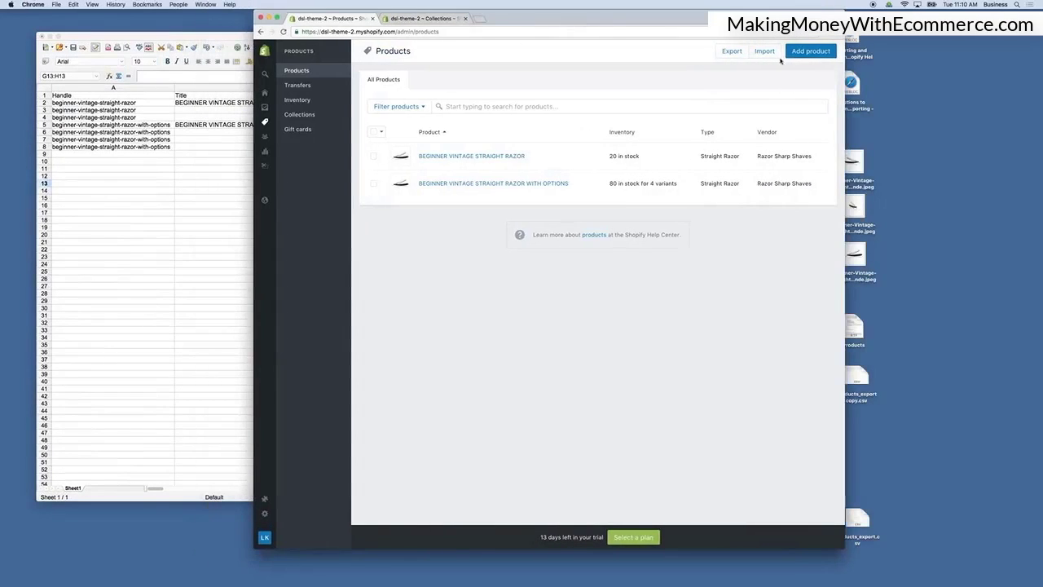
Open the Shopify help article on importing and exporting products and read through the Product CSV file format.
{"action": "left_click", "coordinate": [594, 234]}
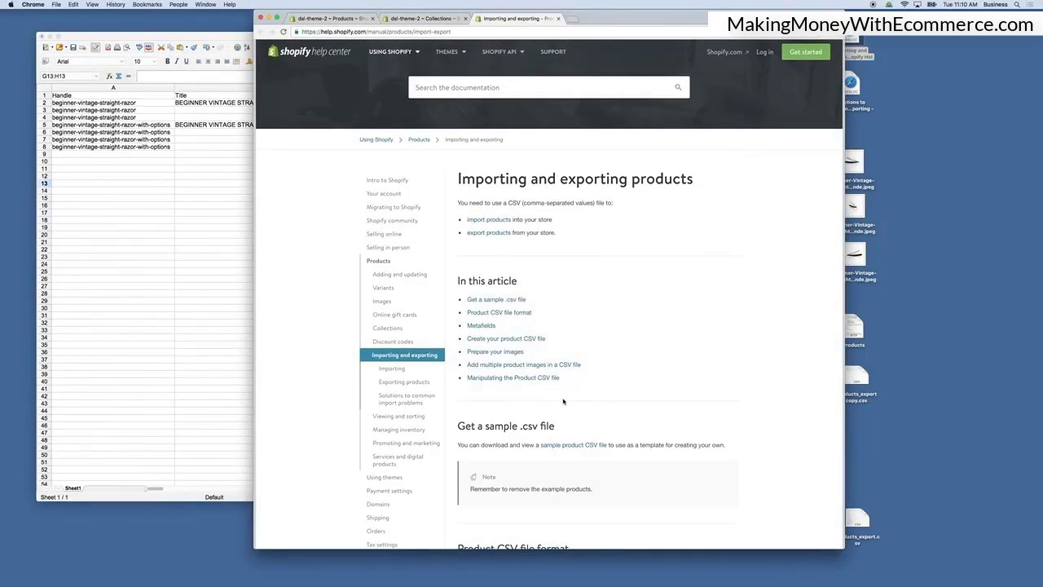
{"action": "scroll", "coordinate": [562, 401], "scroll_direction": "down", "scroll_amount": 3}
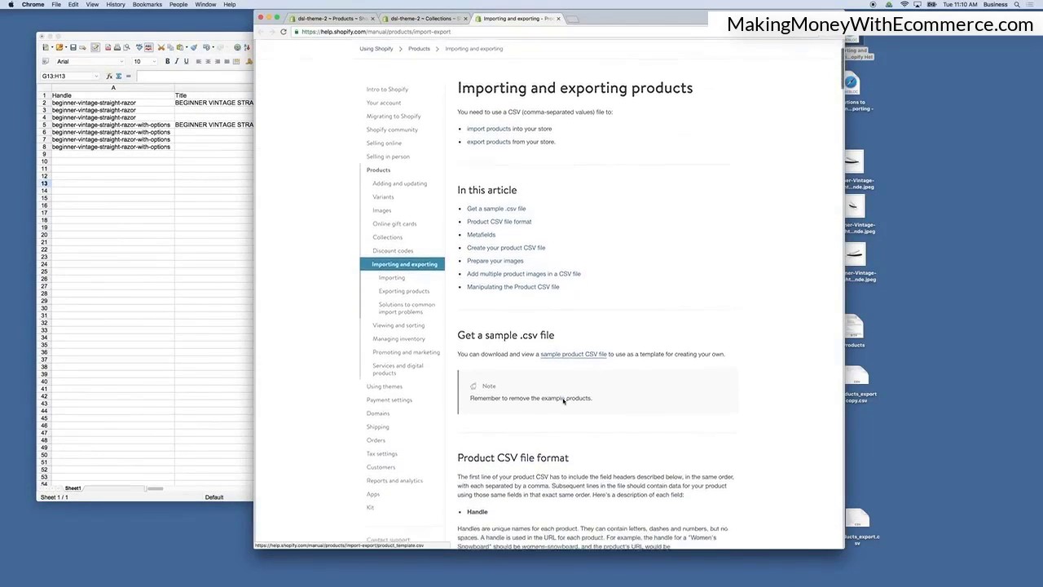
{"action": "scroll", "coordinate": [538, 351], "scroll_direction": "up", "scroll_amount": 3}
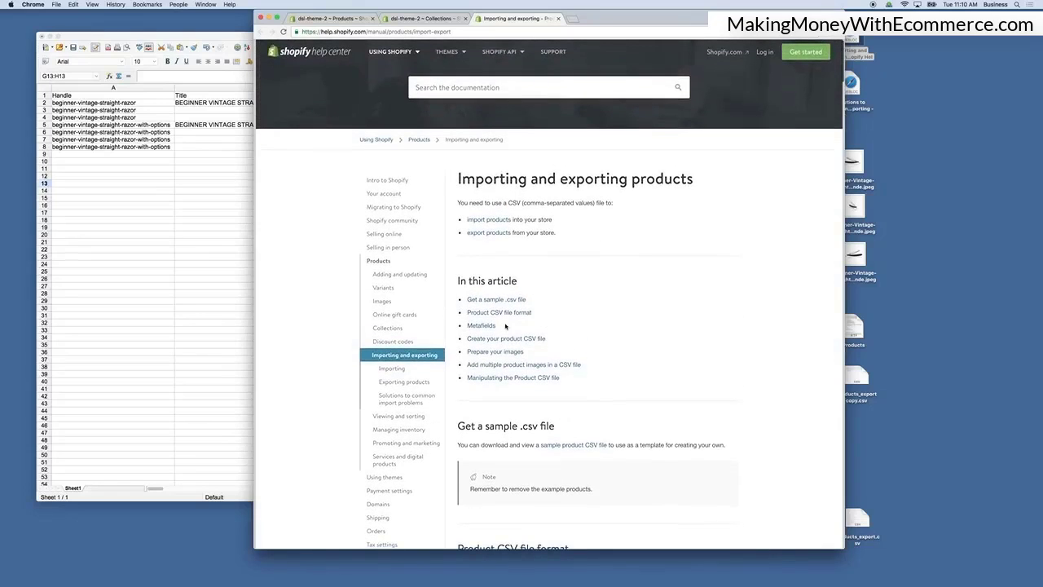
{"action": "scroll", "coordinate": [574, 295], "scroll_direction": "down", "scroll_amount": 2}
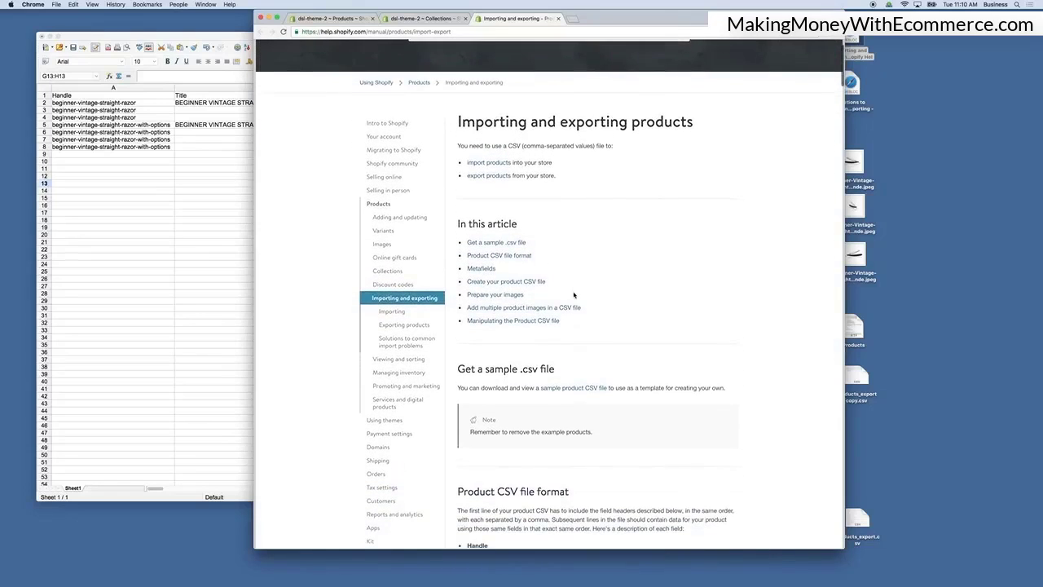
{"action": "scroll", "coordinate": [574, 295], "scroll_direction": "down", "scroll_amount": 3}
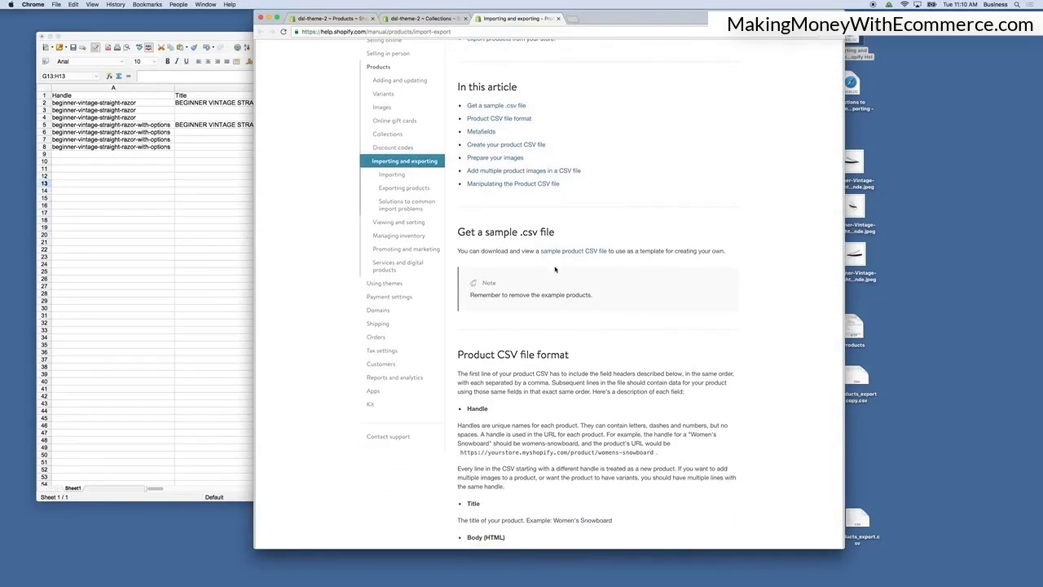
{"action": "scroll", "coordinate": [576, 326], "scroll_direction": "down", "scroll_amount": 5}
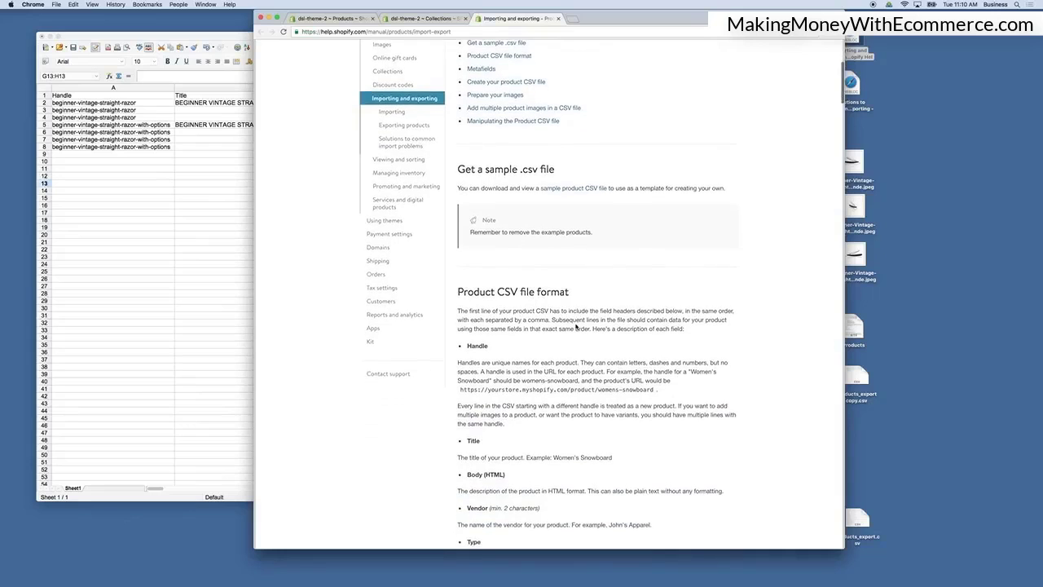
{"action": "scroll", "coordinate": [576, 326], "scroll_direction": "down", "scroll_amount": 6}
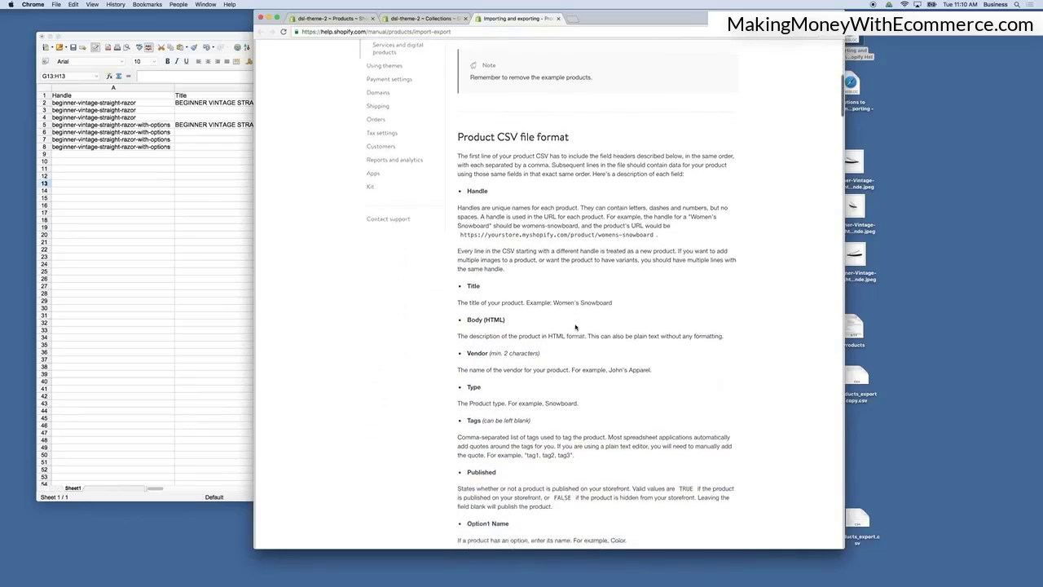
{"action": "scroll", "coordinate": [505, 179], "scroll_direction": "down", "scroll_amount": 3}
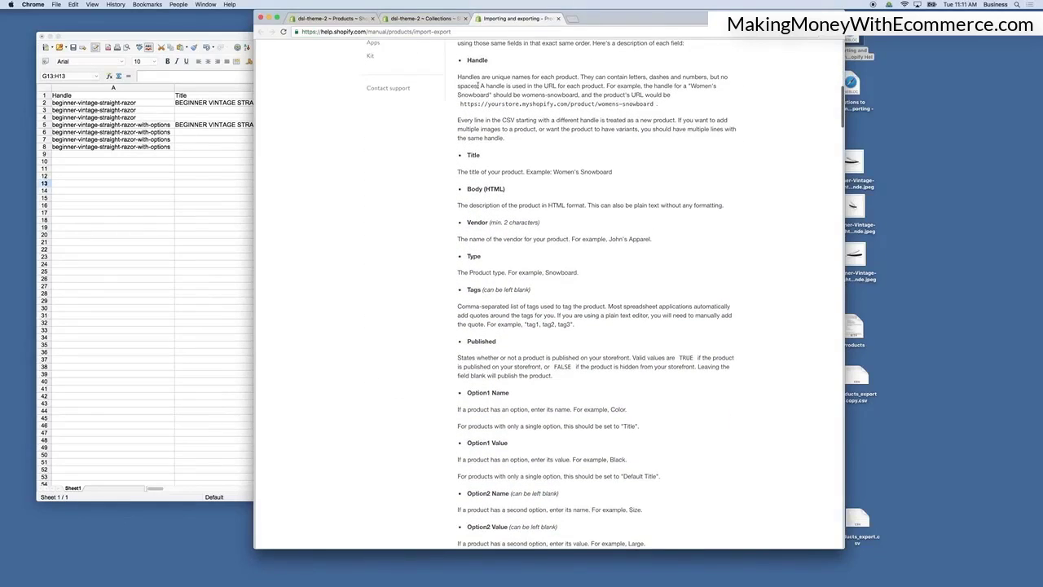
Review the Beginner Vintage Straight Razor product page in the admin, then return to the help article.
{"action": "left_click", "coordinate": [334, 17]}
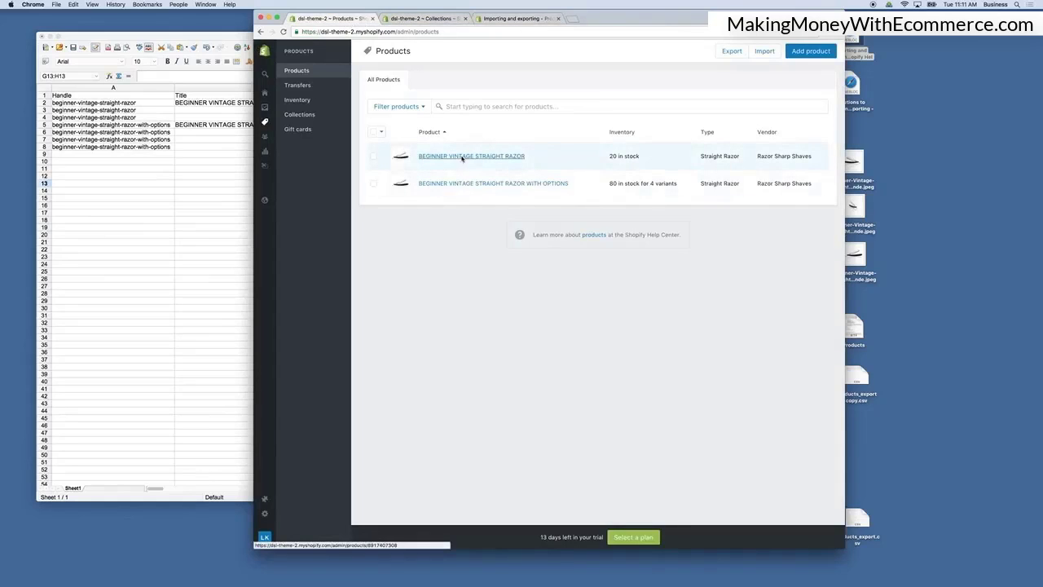
{"action": "scroll", "coordinate": [624, 413], "scroll_direction": "down", "scroll_amount": 8}
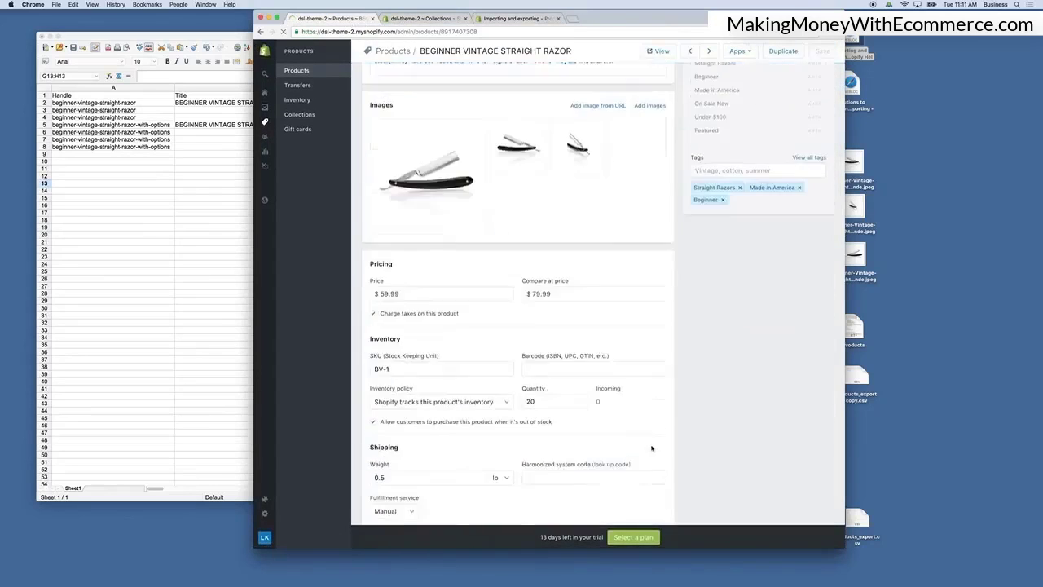
{"action": "left_click", "coordinate": [642, 418]}
{"action": "scroll", "coordinate": [524, 456], "scroll_direction": "down", "scroll_amount": 3}
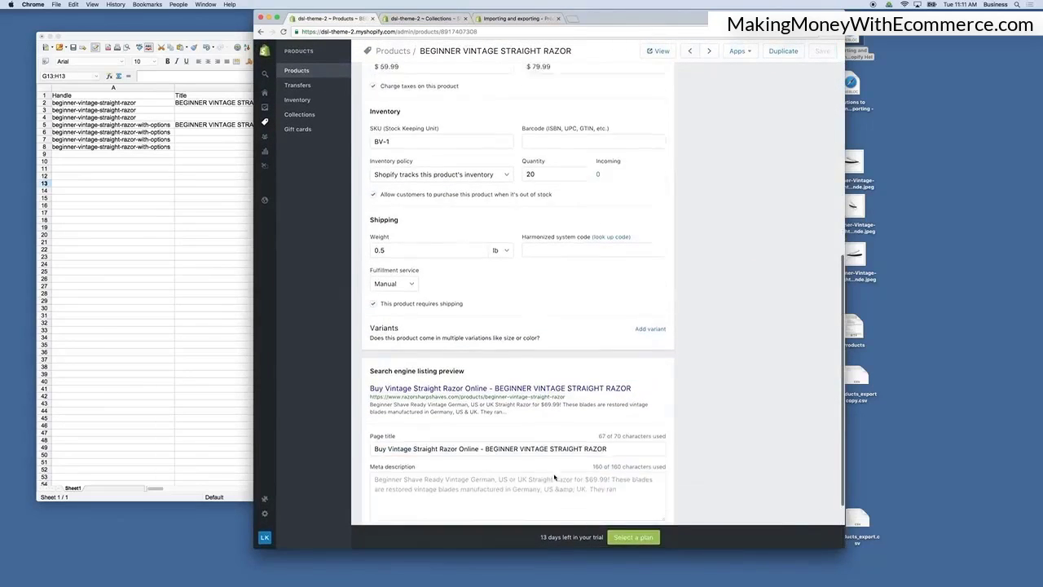
{"action": "left_click", "coordinate": [517, 18]}
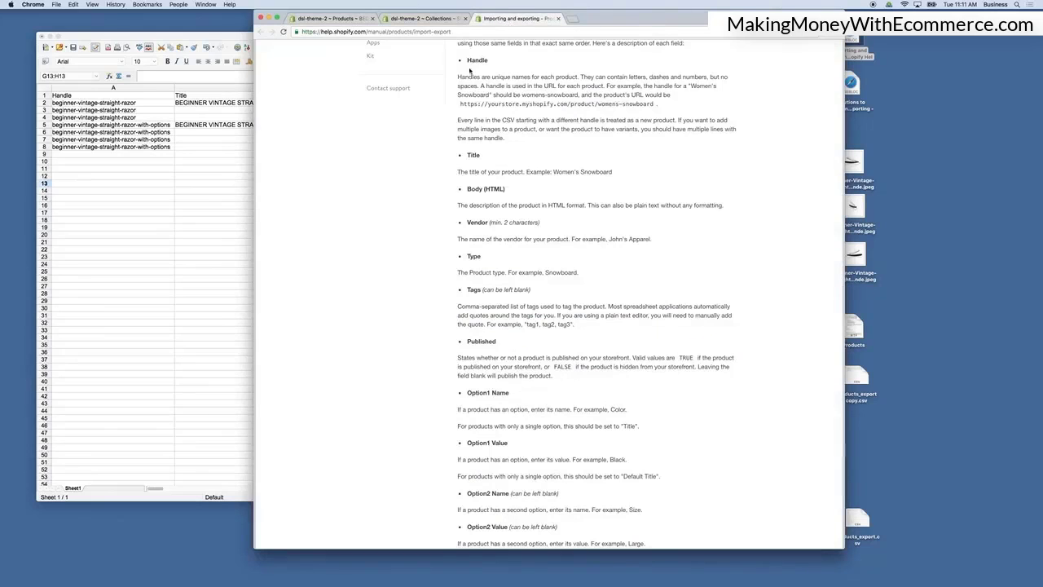
Give spreadsheet rows 2 to 4 of the first product a lavender background colour.
{"action": "left_click", "coordinate": [71, 97]}
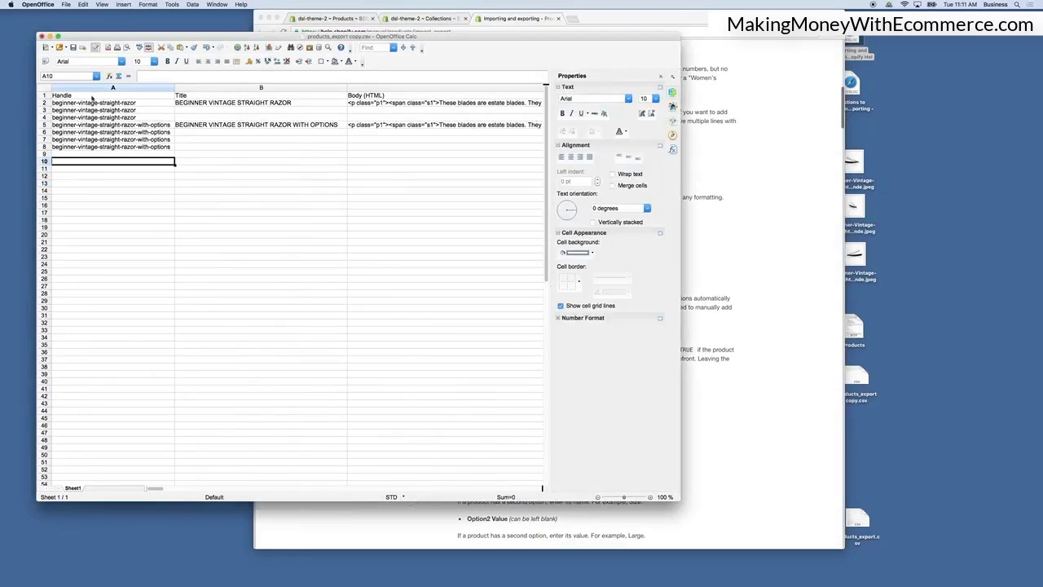
{"action": "left_click", "coordinate": [71, 98]}
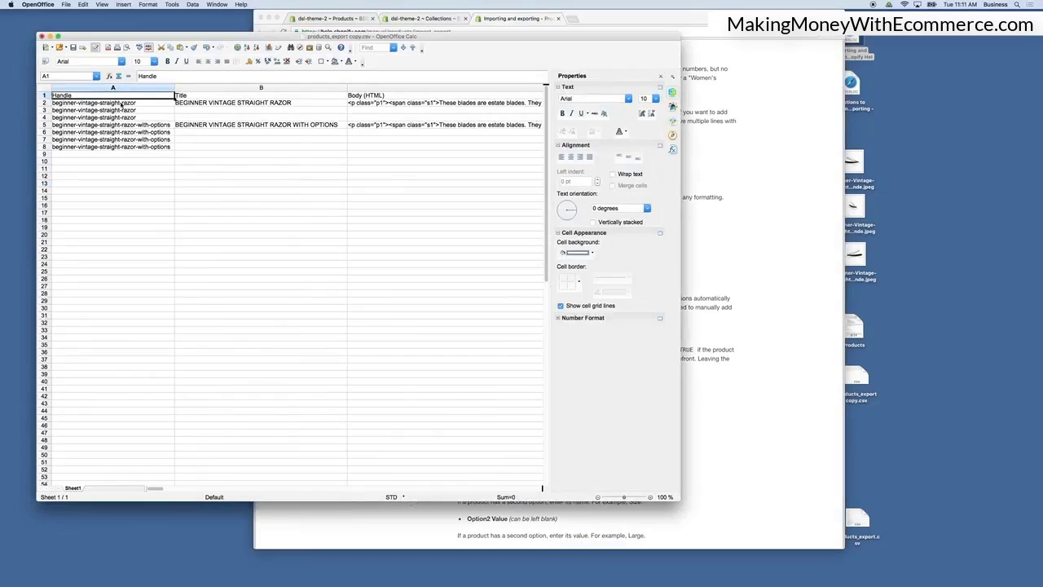
{"action": "left_click", "coordinate": [45, 103]}
{"action": "left_click", "coordinate": [45, 117], "text": "shift"}
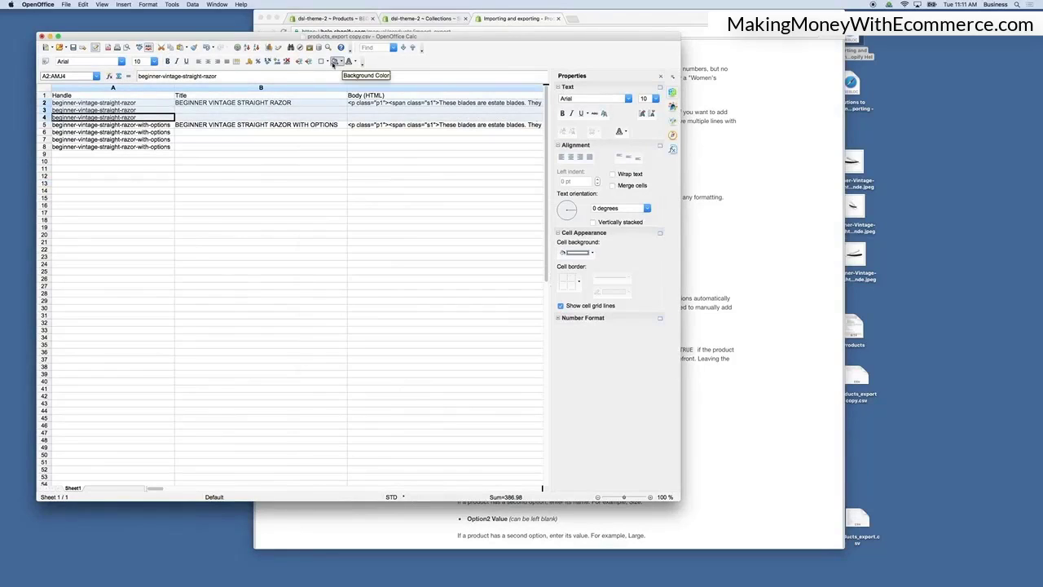
{"action": "left_click", "coordinate": [342, 62]}
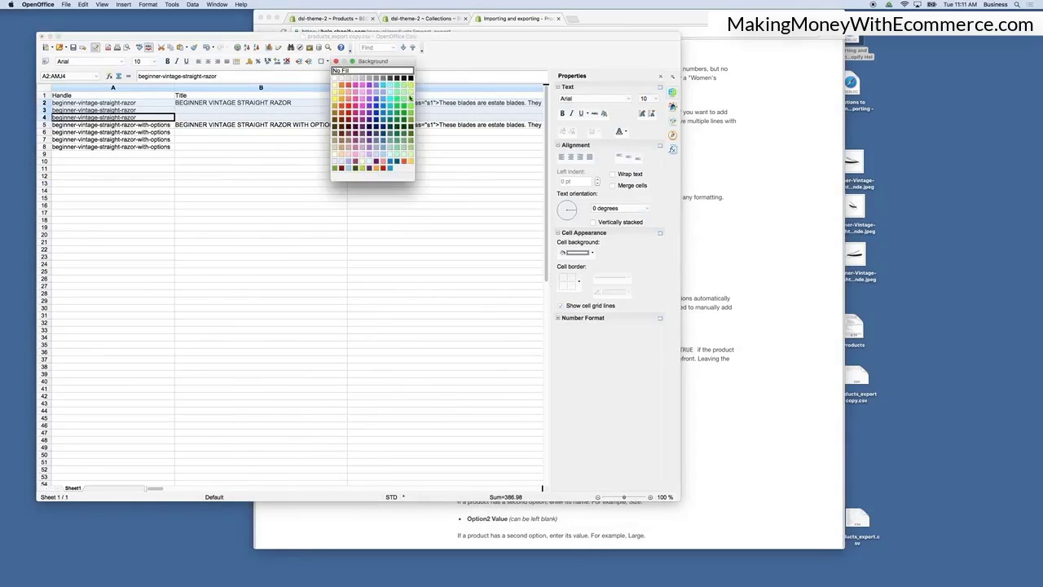
{"action": "left_click", "coordinate": [388, 146]}
{"action": "left_click", "coordinate": [269, 169]}
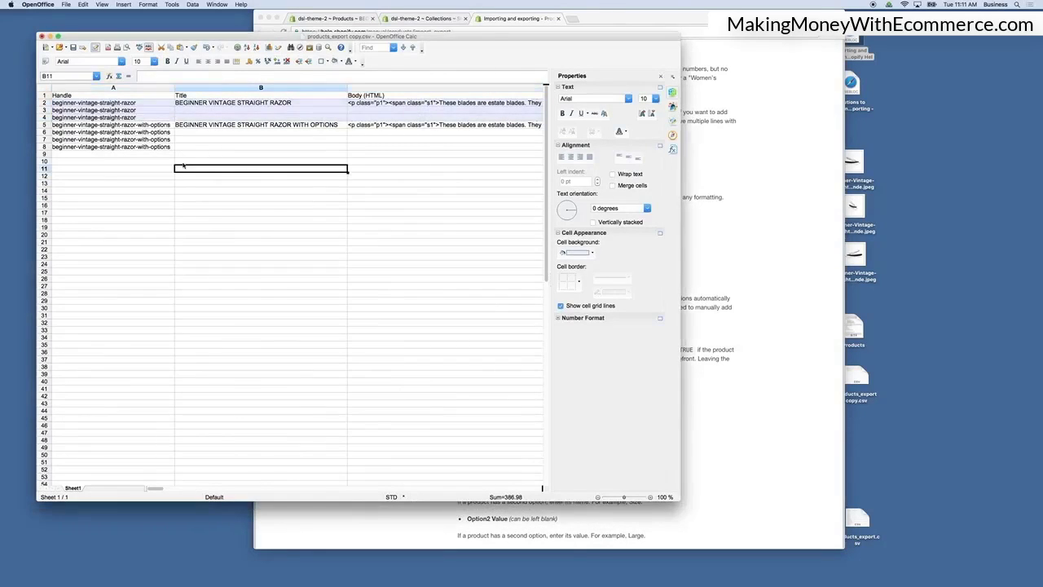
Give rows 5 to 8 of the product with options a light yellow background colour.
{"action": "left_click", "coordinate": [45, 146]}
{"action": "left_click", "coordinate": [45, 124], "text": "shift"}
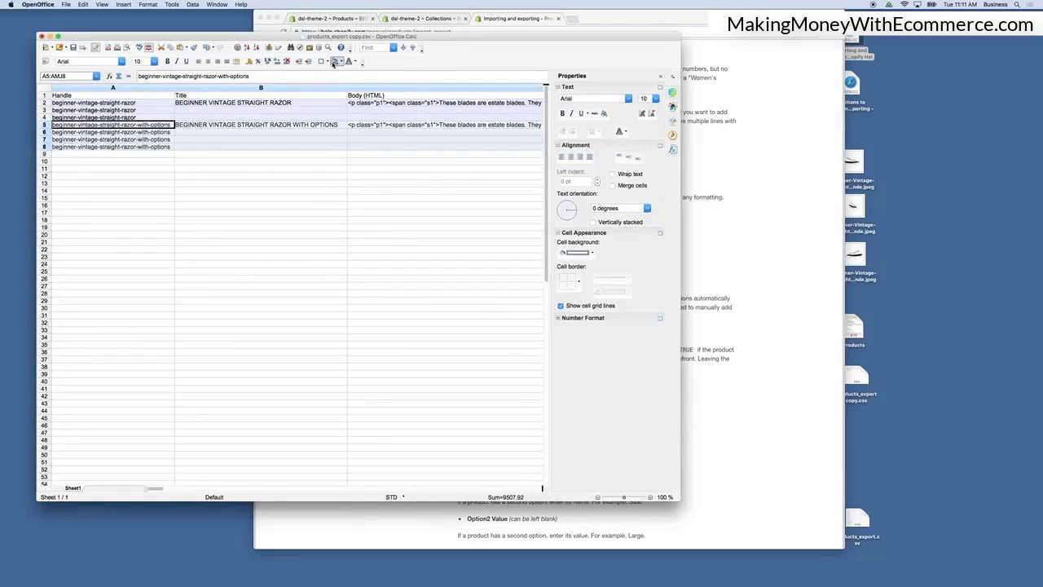
{"action": "left_click", "coordinate": [337, 64]}
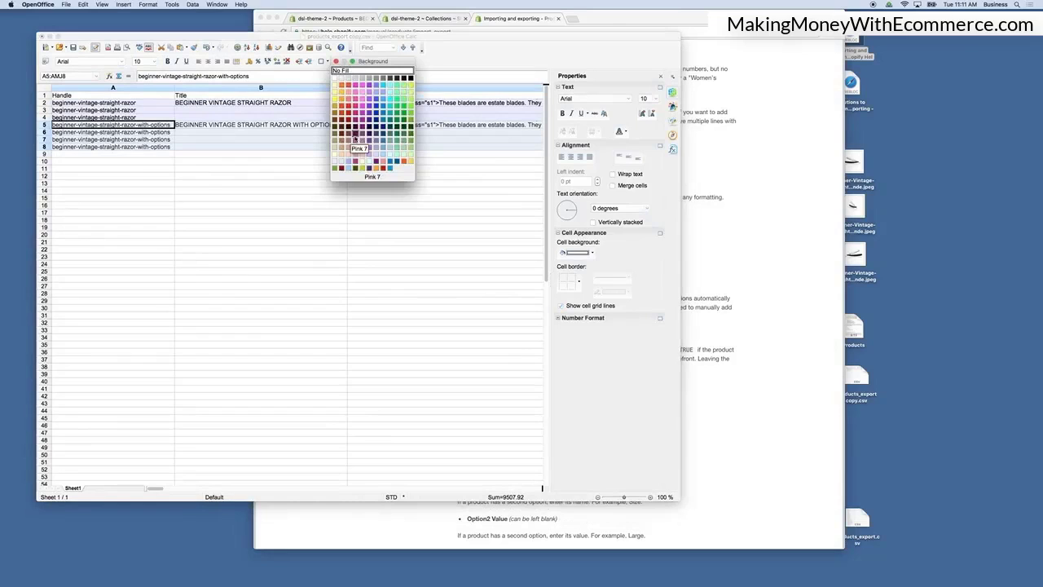
{"action": "left_click", "coordinate": [359, 155]}
{"action": "left_click", "coordinate": [206, 193]}
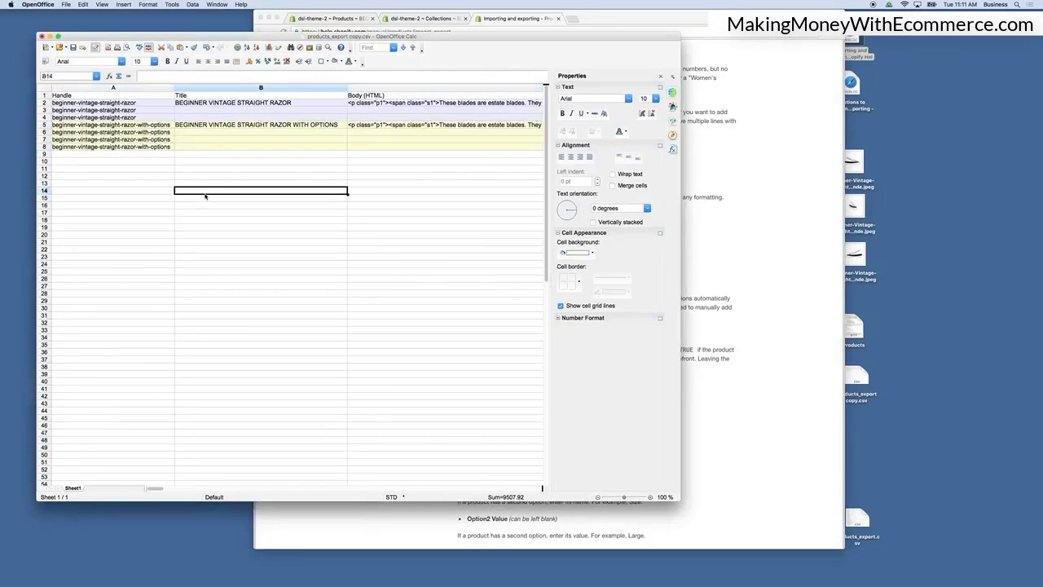
Read the help article's Handle description while checking the handle cells in the spreadsheet.
{"action": "left_click", "coordinate": [764, 213]}
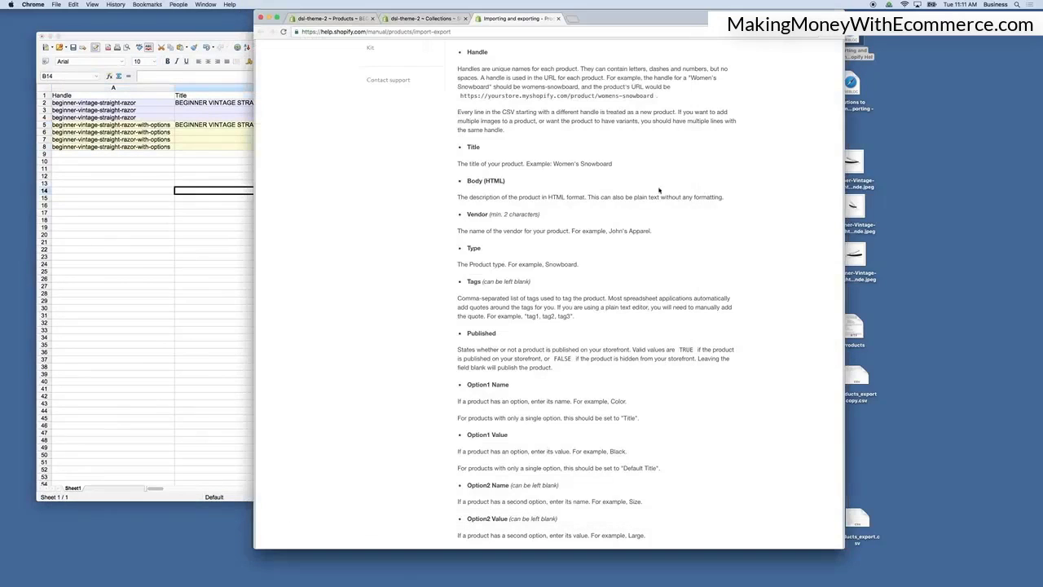
{"action": "scroll", "coordinate": [501, 129], "scroll_direction": "down", "scroll_amount": 1}
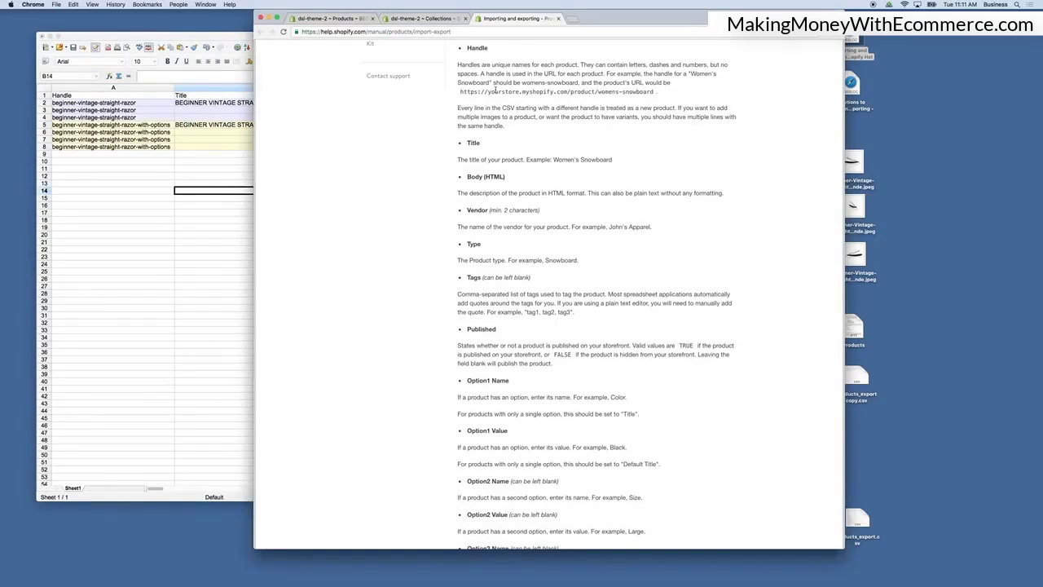
{"action": "left_click", "coordinate": [114, 103]}
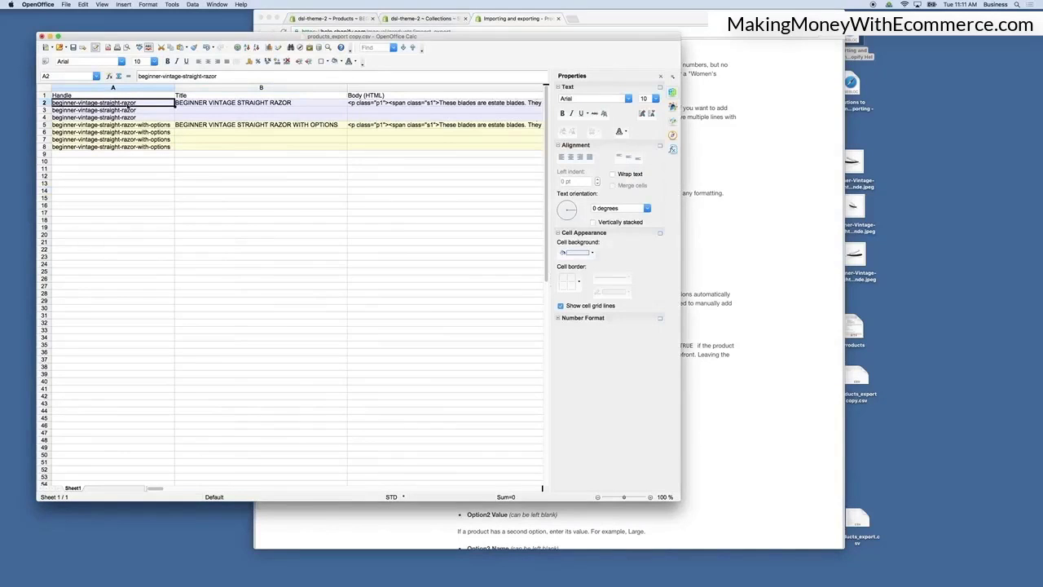
{"action": "left_click", "coordinate": [698, 179]}
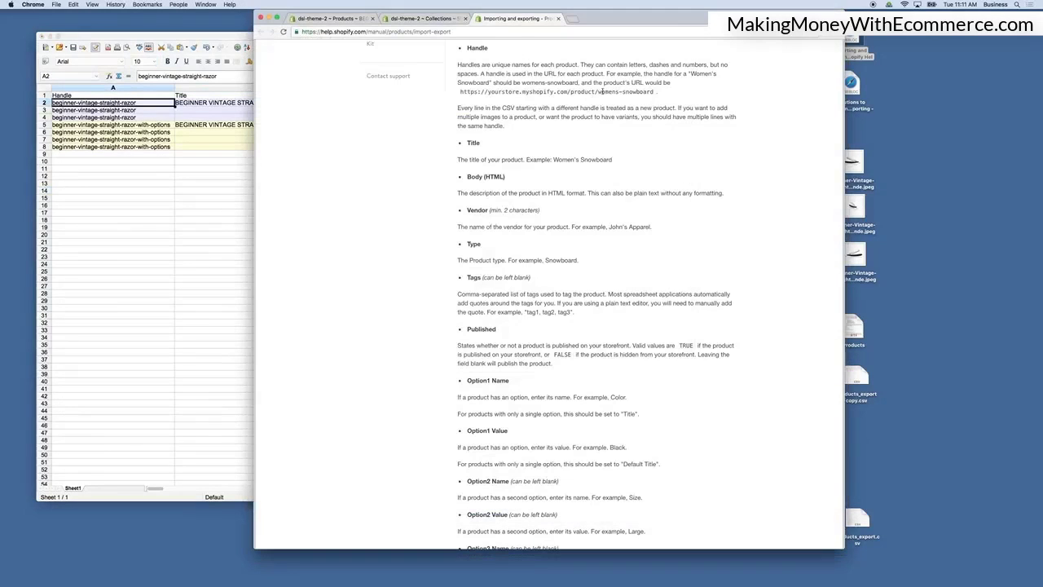
{"action": "left_click_drag", "start_coordinate": [619, 92], "coordinate": [622, 92]}
{"action": "scroll", "coordinate": [623, 92], "scroll_direction": "down", "scroll_amount": 1}
{"action": "left_click", "coordinate": [244, 163]}
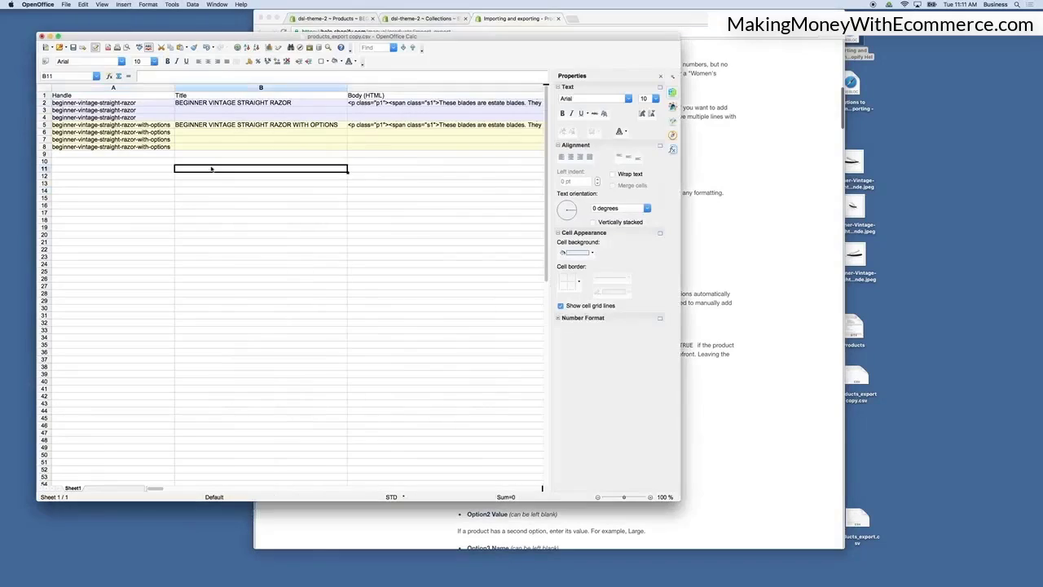
Inspect the first product's Handle, Title and Body (HTML) cells in the spreadsheet.
{"action": "left_click", "coordinate": [124, 106]}
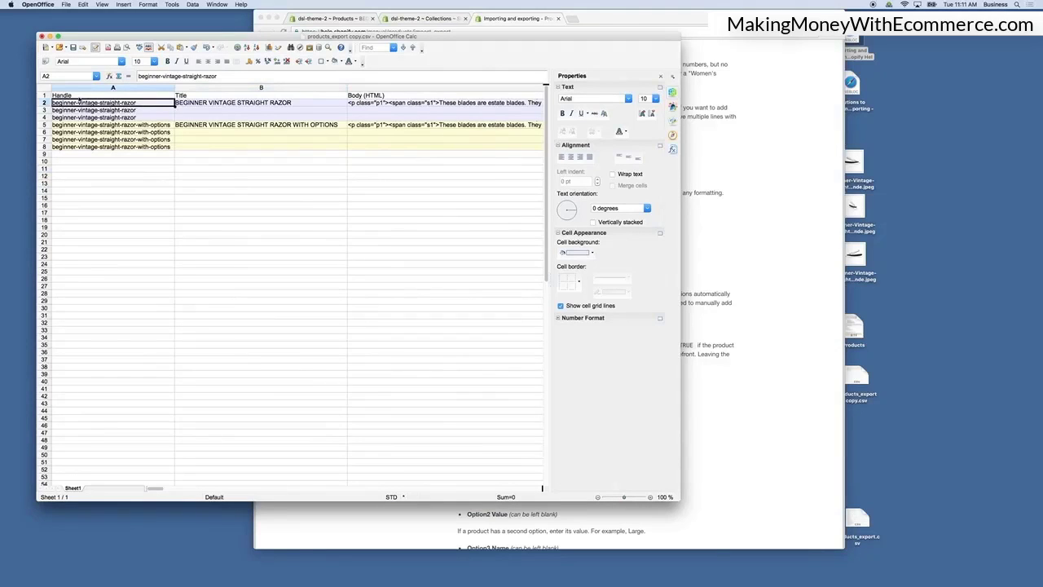
{"action": "scroll", "coordinate": [91, 106], "scroll_direction": "right", "scroll_amount": 2}
{"action": "scroll", "coordinate": [106, 108], "scroll_direction": "left", "scroll_amount": 2}
{"action": "left_click", "coordinate": [201, 105]}
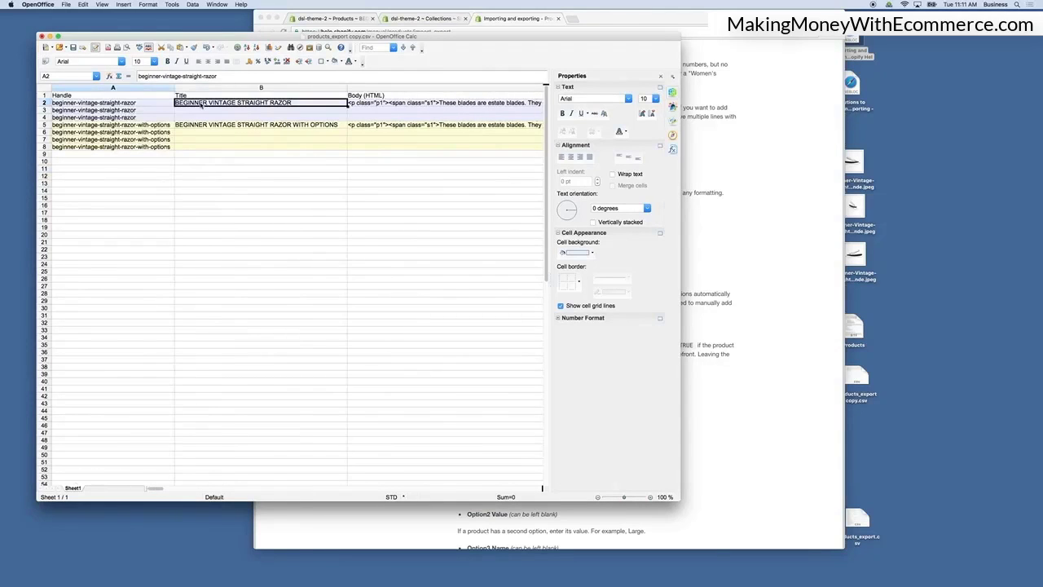
{"action": "left_click", "coordinate": [374, 104]}
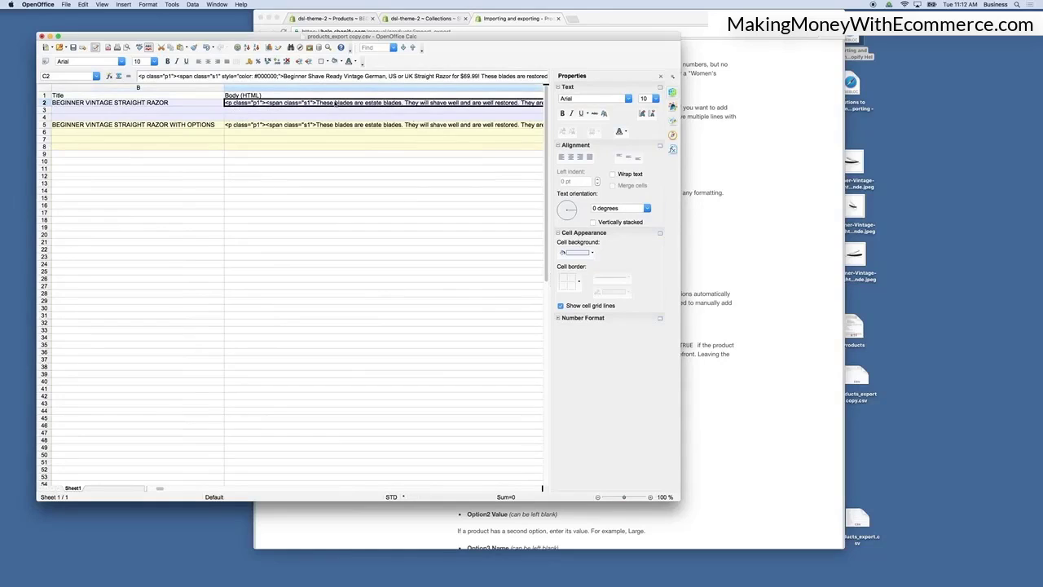
{"action": "scroll", "coordinate": [345, 104], "scroll_direction": "left", "scroll_amount": 1}
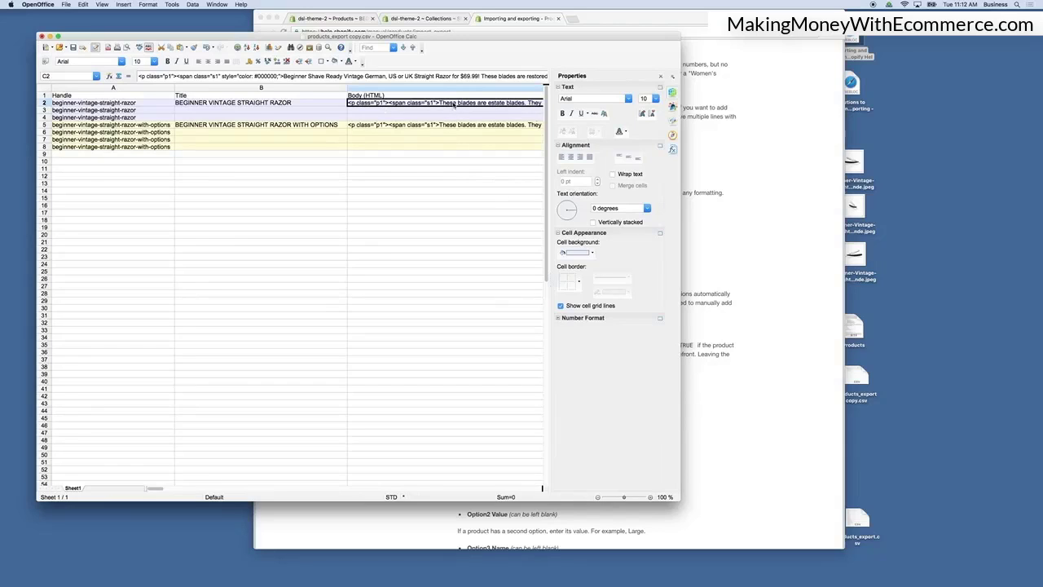
Inspect the Body (HTML) cells of both products in the spreadsheet.
{"action": "left_click", "coordinate": [427, 111]}
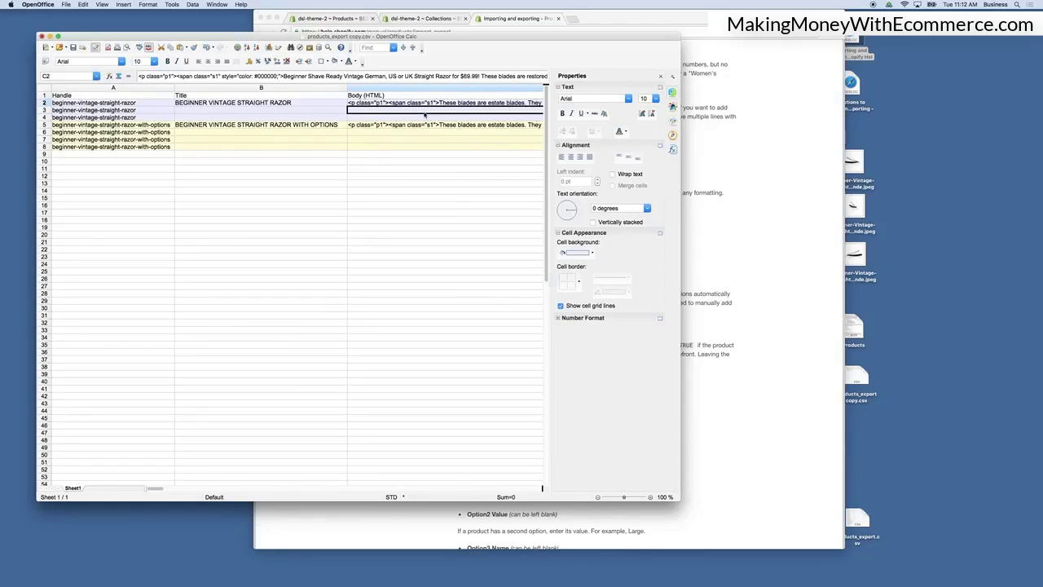
{"action": "left_click", "coordinate": [427, 119]}
{"action": "left_click", "coordinate": [426, 126]}
{"action": "left_click", "coordinate": [430, 104]}
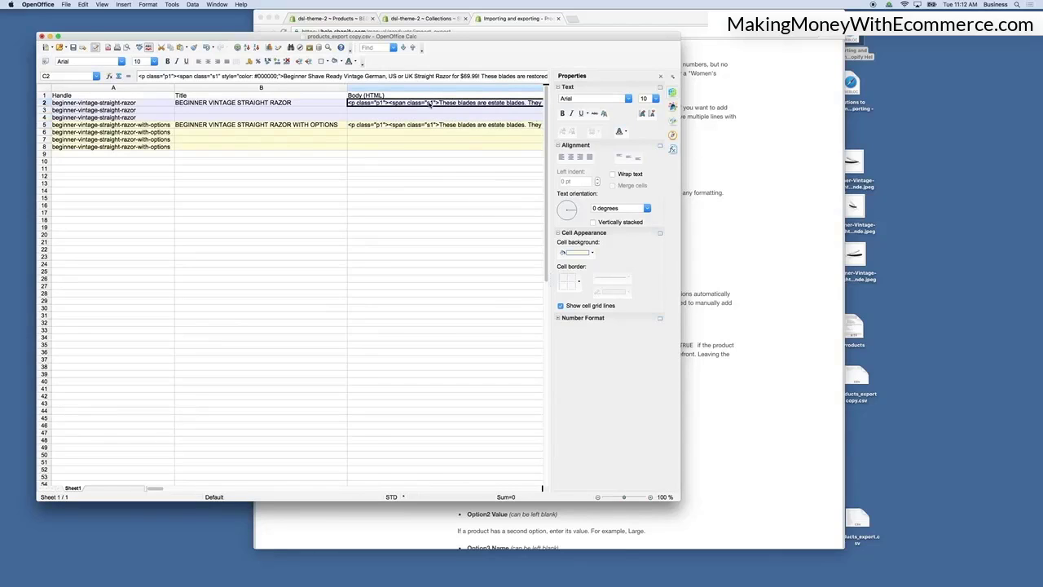
Widen the spreadsheet window and hide the Properties sidebar.
{"action": "left_click_drag", "start_coordinate": [680, 189], "coordinate": [899, 190]}
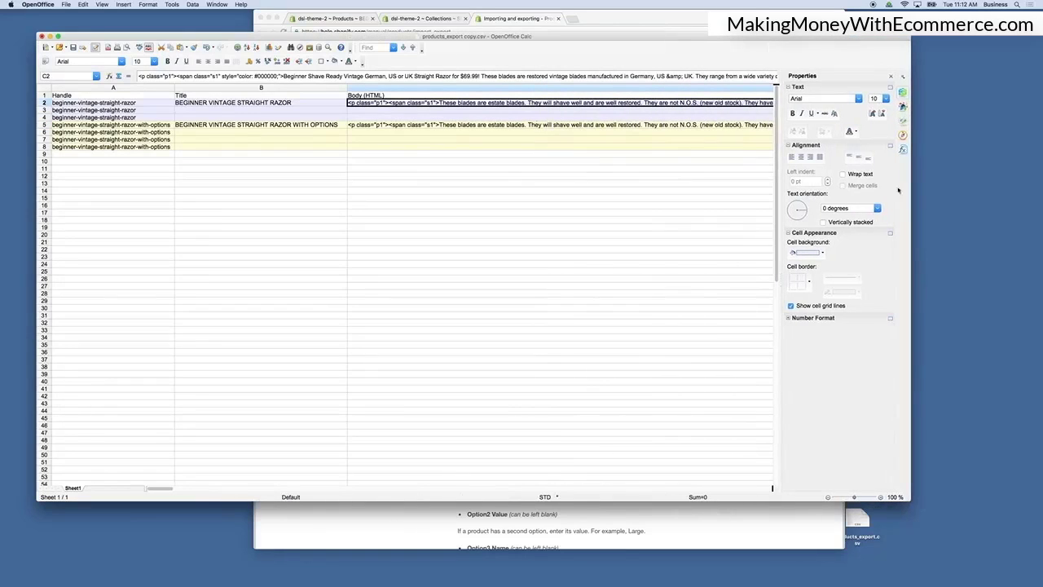
{"action": "left_click", "coordinate": [891, 76]}
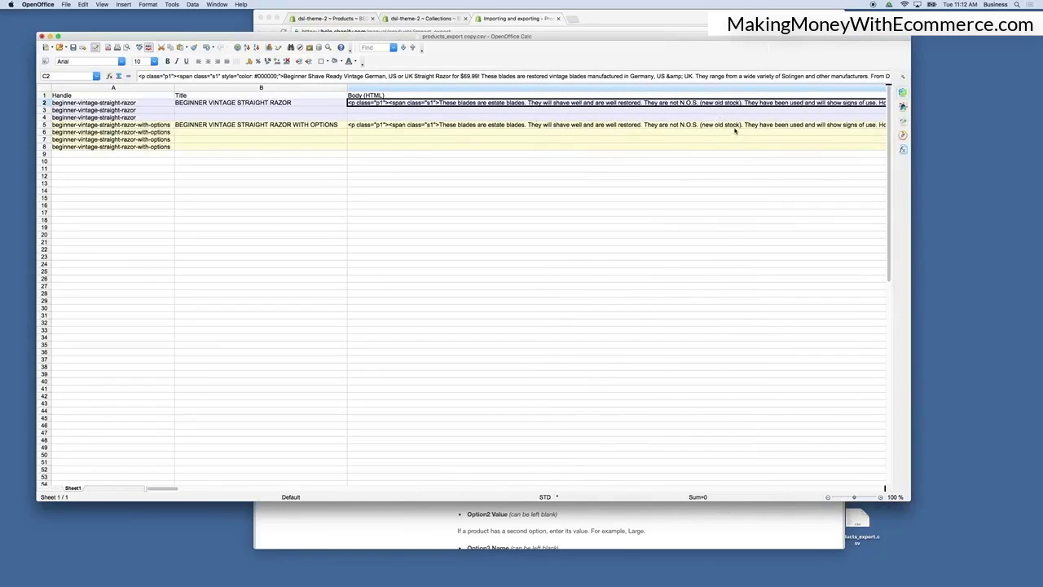
Scroll across the spreadsheet's columns to review the option and variant data of both products.
{"action": "left_click", "coordinate": [703, 117]}
{"action": "left_click", "coordinate": [633, 104]}
{"action": "scroll", "coordinate": [413, 105], "scroll_direction": "right", "scroll_amount": 4}
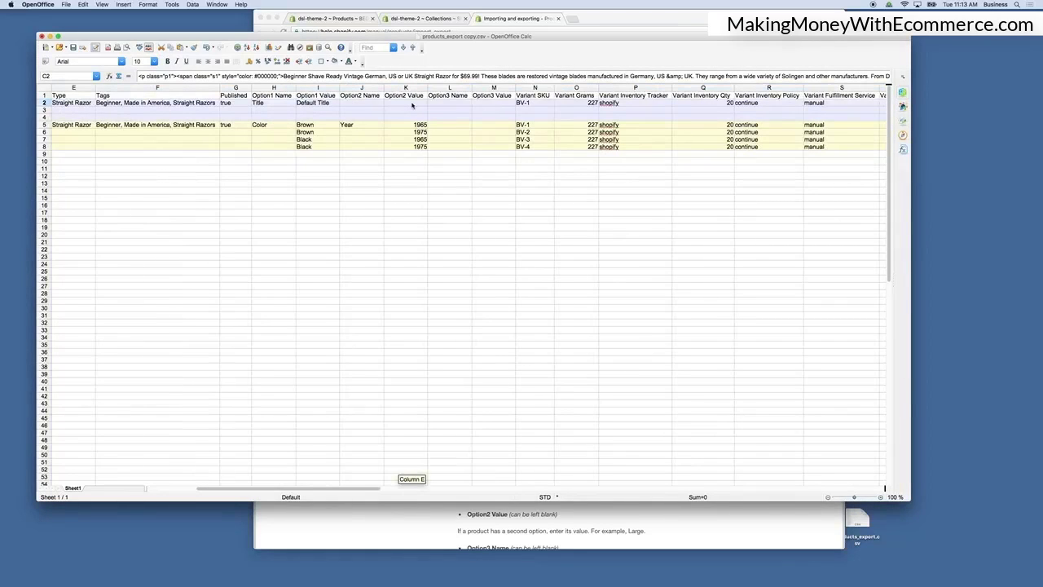
{"action": "scroll", "coordinate": [413, 104], "scroll_direction": "left", "scroll_amount": 1}
{"action": "scroll", "coordinate": [413, 104], "scroll_direction": "left", "scroll_amount": 2}
{"action": "scroll", "coordinate": [413, 104], "scroll_direction": "right", "scroll_amount": 1}
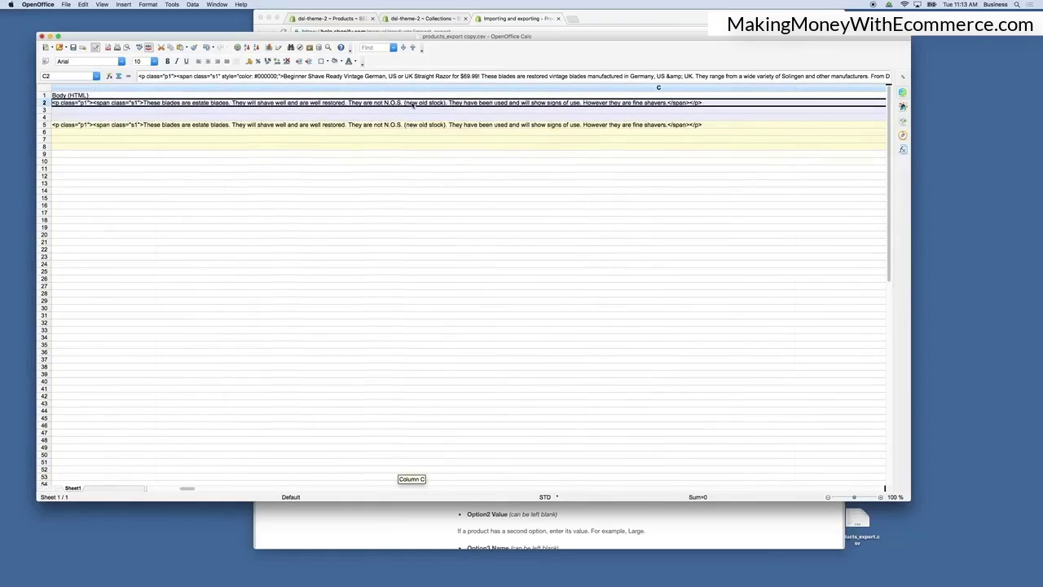
{"action": "scroll", "coordinate": [414, 104], "scroll_direction": "right", "scroll_amount": 2}
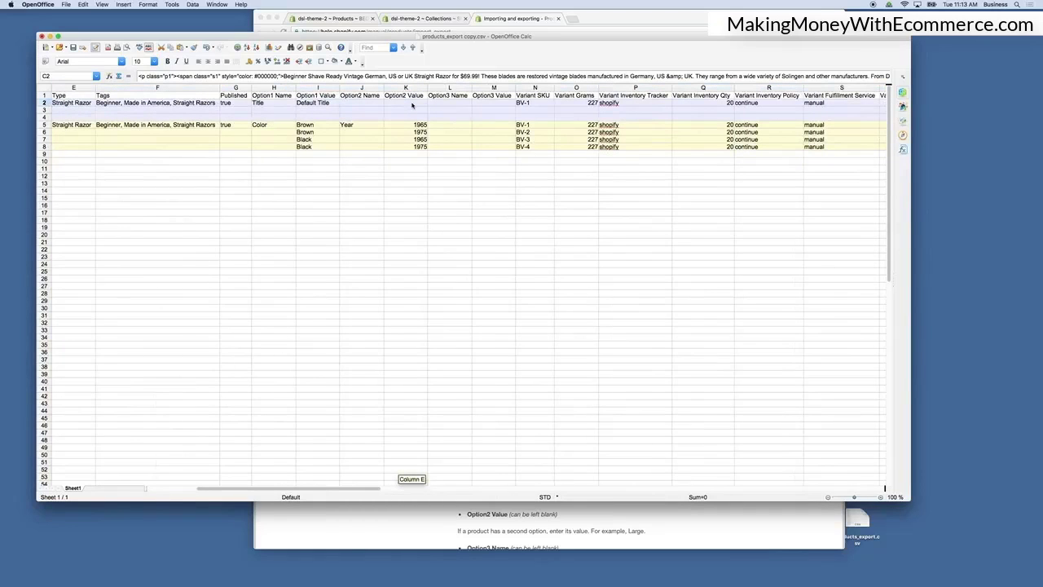
{"action": "scroll", "coordinate": [413, 105], "scroll_direction": "left", "scroll_amount": 1}
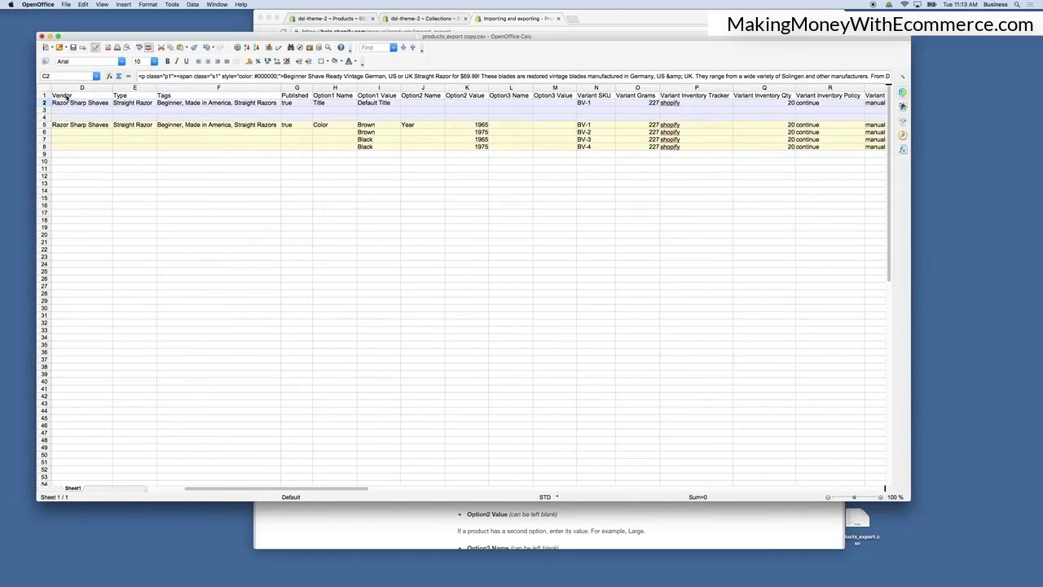
Move the help article window beside the spreadsheet and read the Vendor and Type column descriptions.
{"action": "left_click", "coordinate": [627, 15]}
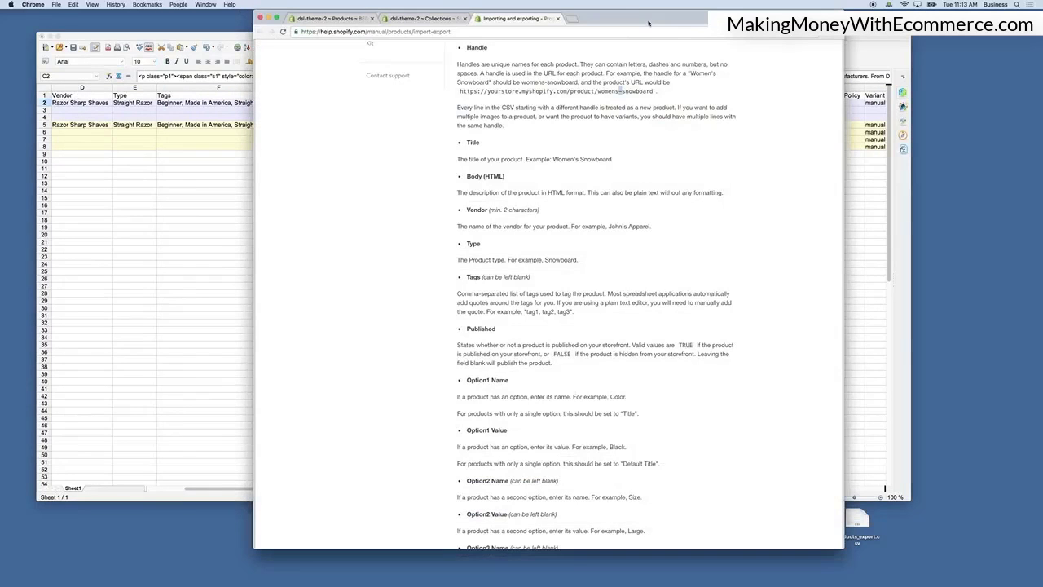
{"action": "left_click_drag", "start_coordinate": [627, 14], "coordinate": [786, 15]}
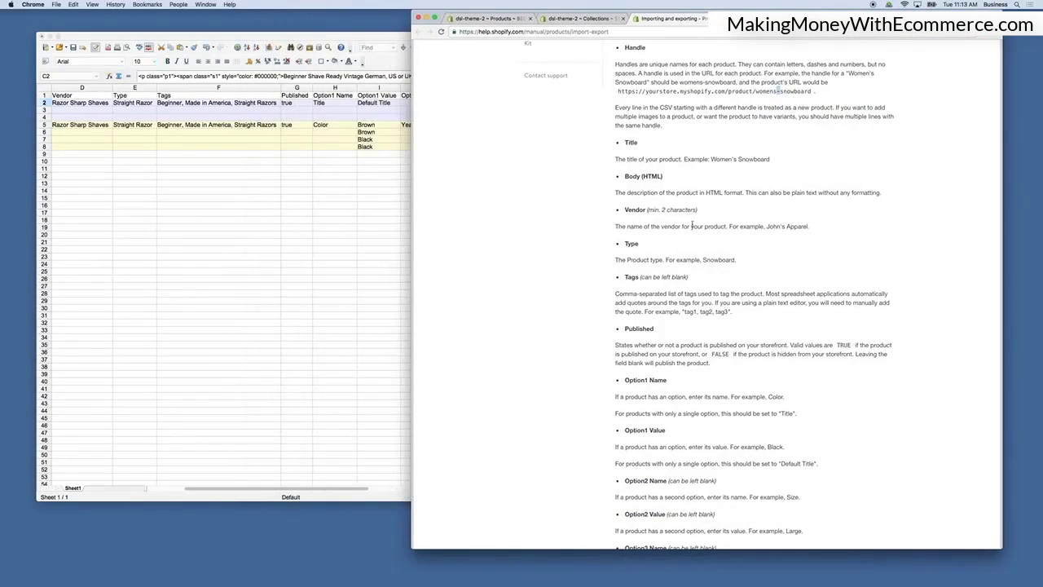
{"action": "scroll", "coordinate": [815, 203], "scroll_direction": "down", "scroll_amount": 5}
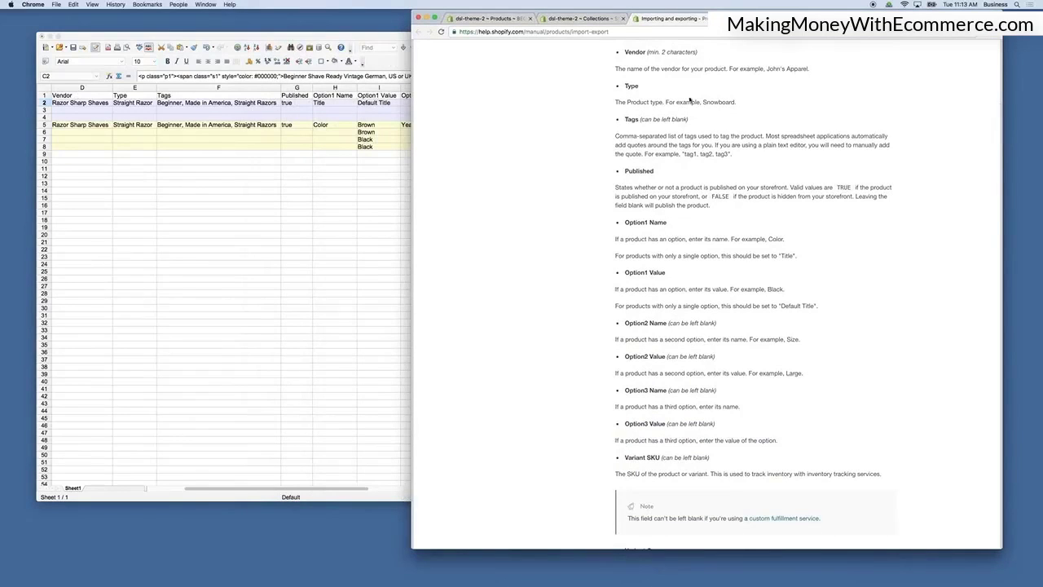
Narrow the spreadsheet window and inspect the first product's Vendor and Type cells.
{"action": "left_click", "coordinate": [94, 104]}
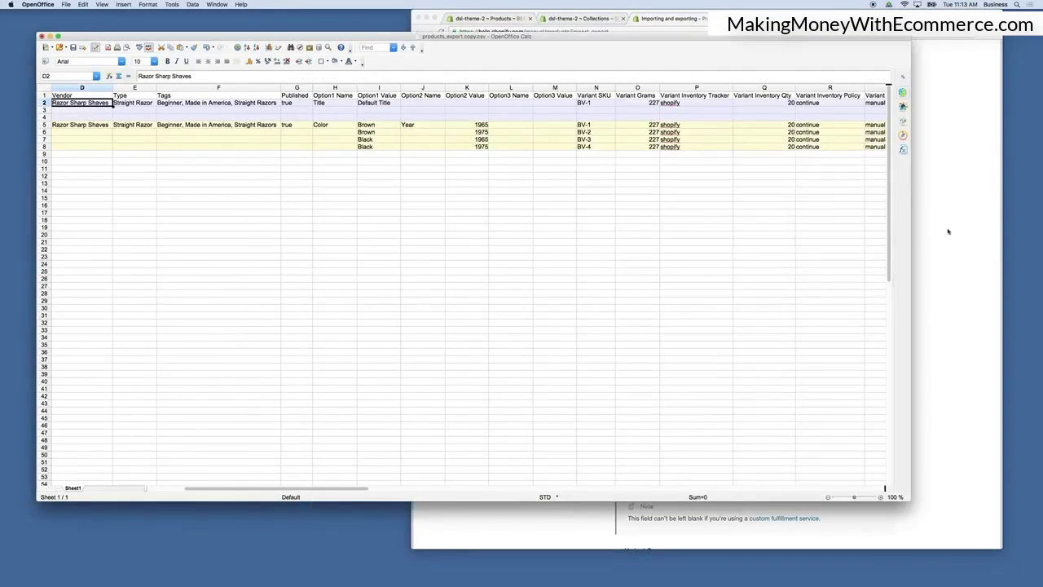
{"action": "left_click_drag", "start_coordinate": [909, 235], "coordinate": [700, 251]}
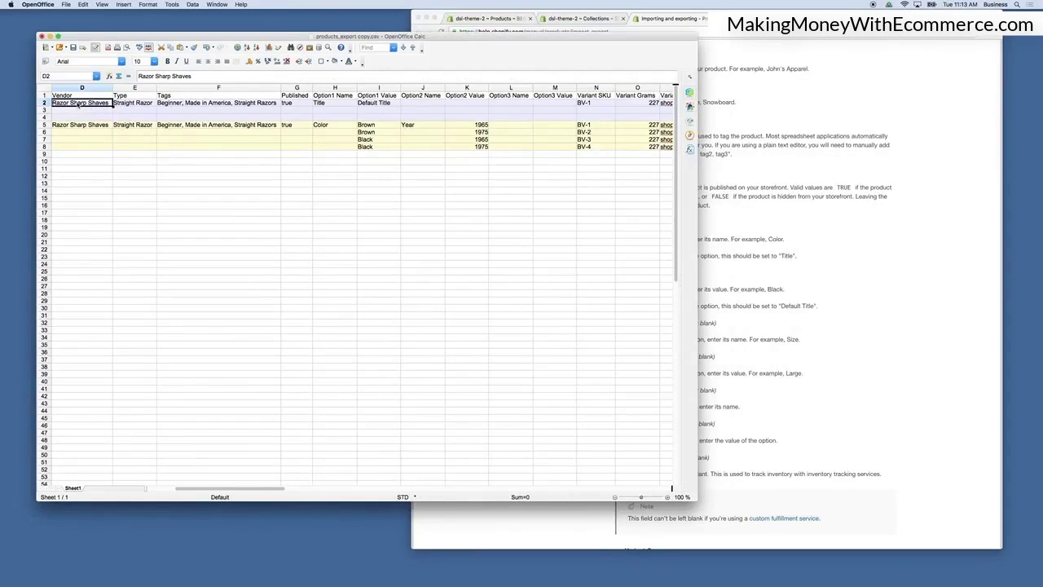
{"action": "left_click", "coordinate": [135, 104]}
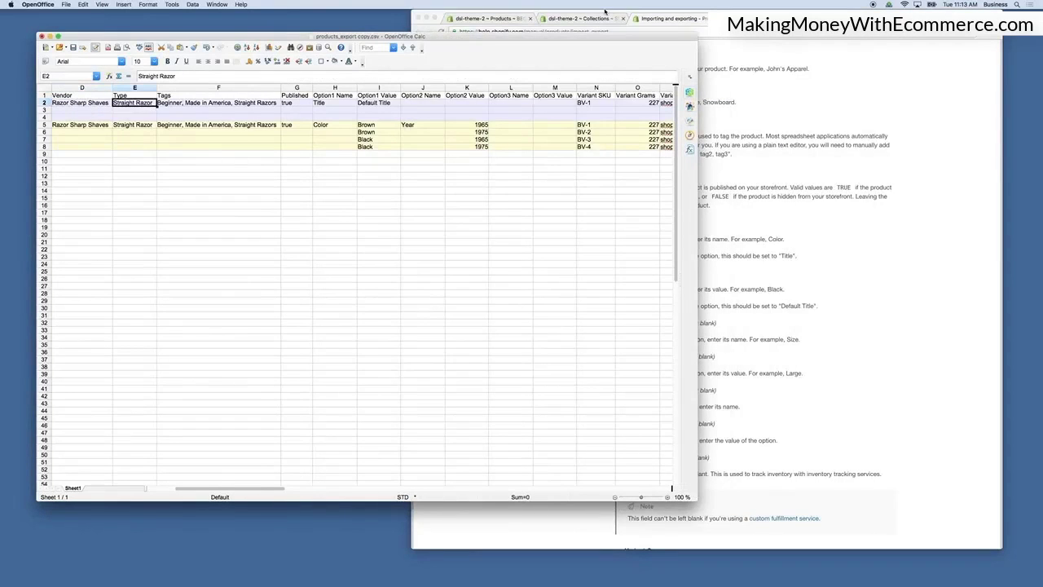
Compare the Shopify product page's type, vendor and tags with the spreadsheet's Tags cell.
{"action": "left_click", "coordinate": [493, 16]}
{"action": "scroll", "coordinate": [584, 123], "scroll_direction": "up", "scroll_amount": 10}
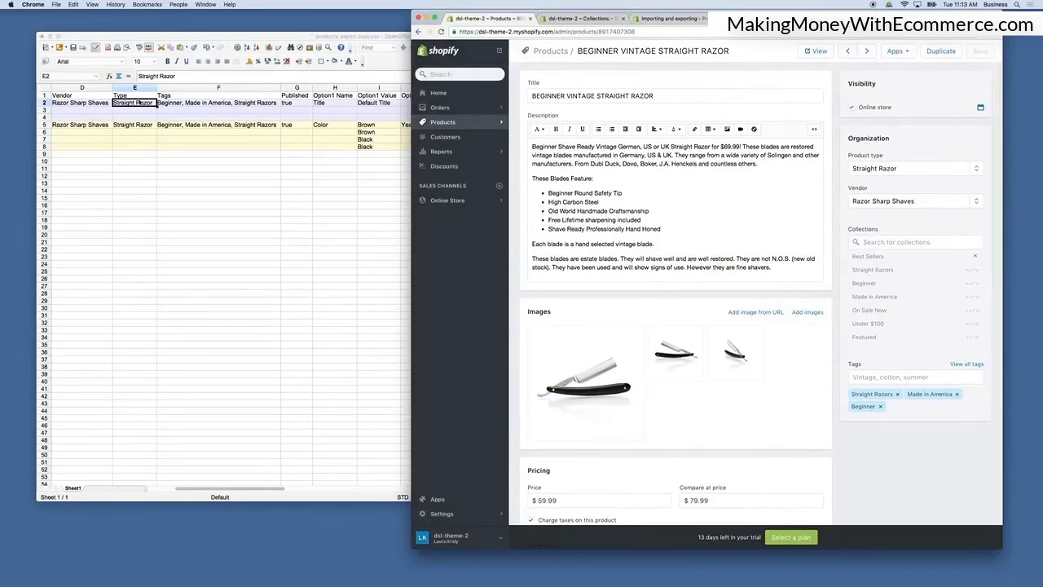
{"action": "left_click", "coordinate": [190, 105]}
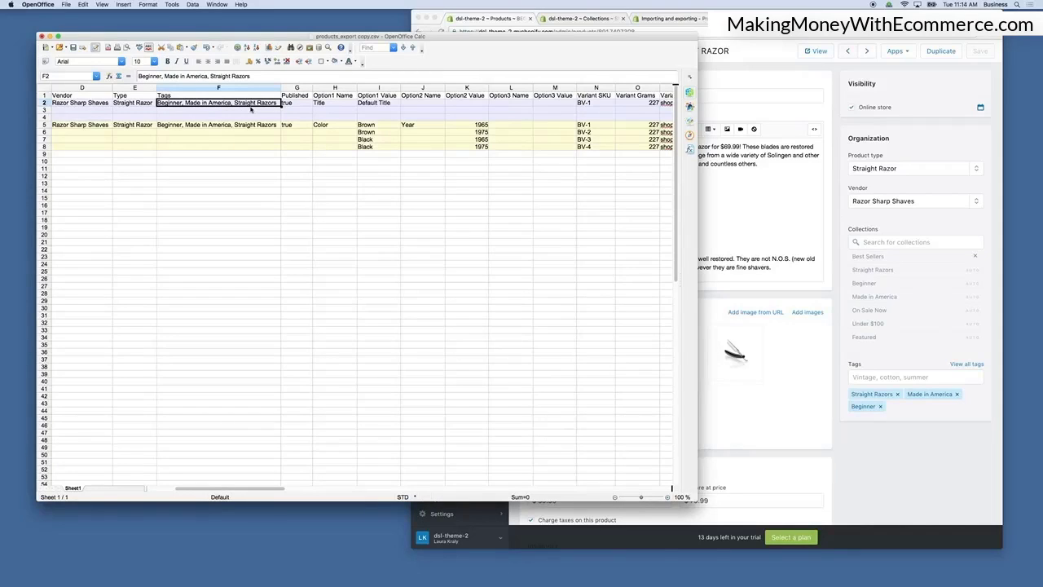
Inspect the first product's Published, Option1 Name and Option1 Value cells.
{"action": "scroll", "coordinate": [251, 108], "scroll_direction": "down", "scroll_amount": 1}
{"action": "scroll", "coordinate": [251, 109], "scroll_direction": "up", "scroll_amount": 1}
{"action": "left_click", "coordinate": [302, 96]}
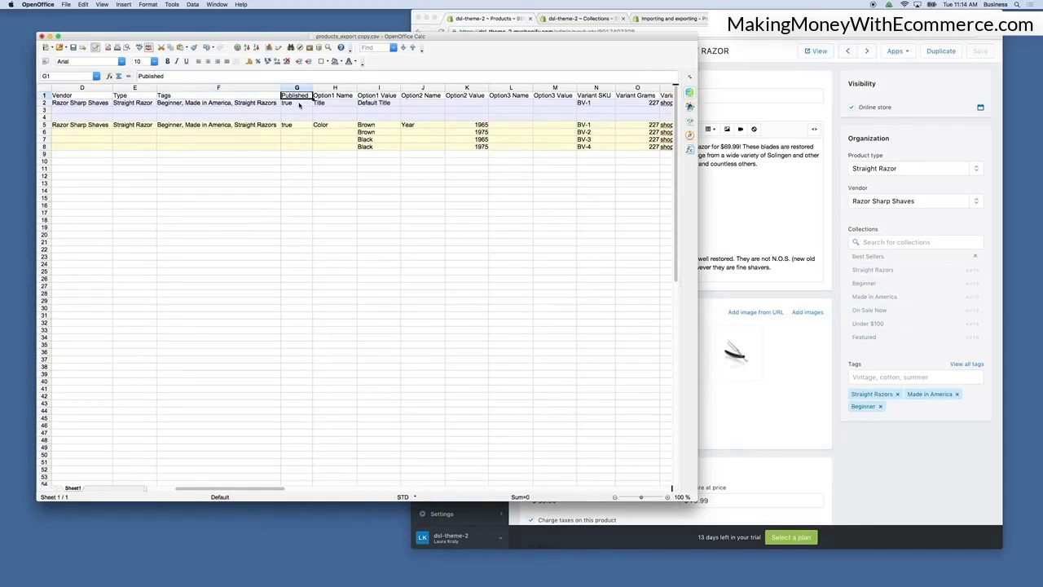
{"action": "left_click", "coordinate": [299, 104]}
{"action": "scroll", "coordinate": [334, 107], "scroll_direction": "right", "scroll_amount": 1}
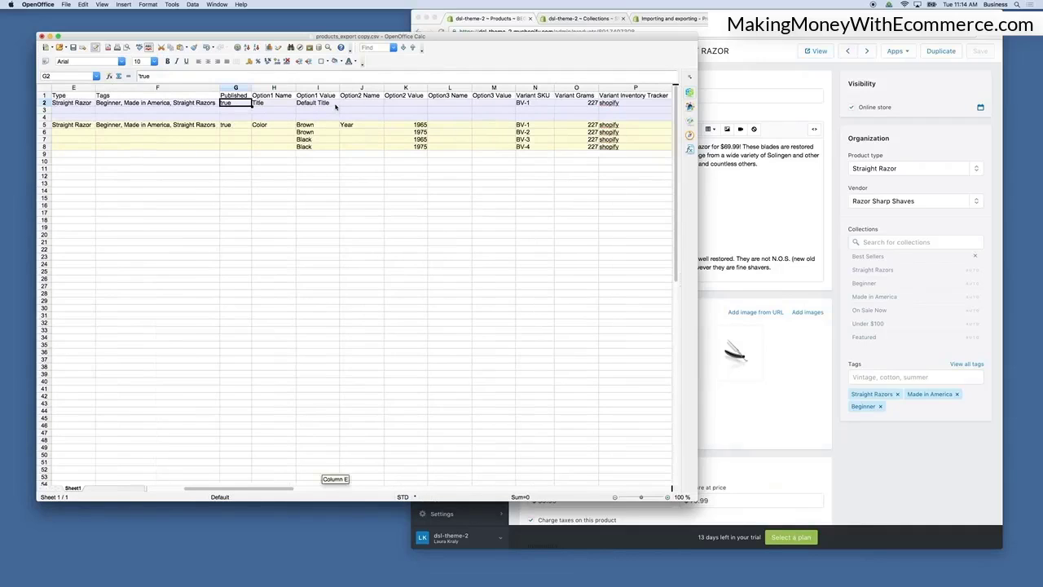
{"action": "left_click", "coordinate": [273, 107]}
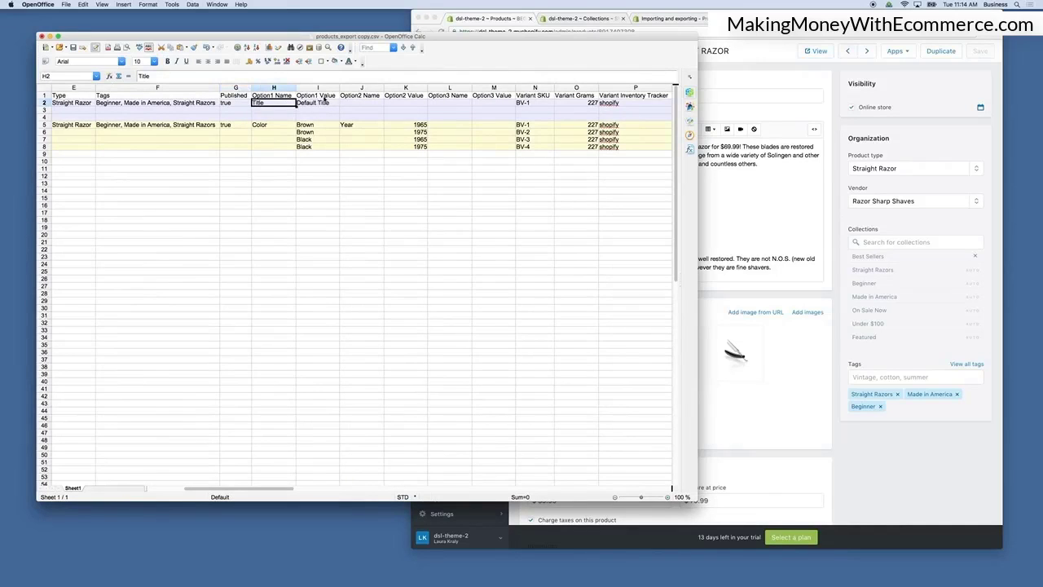
{"action": "left_click", "coordinate": [319, 105]}
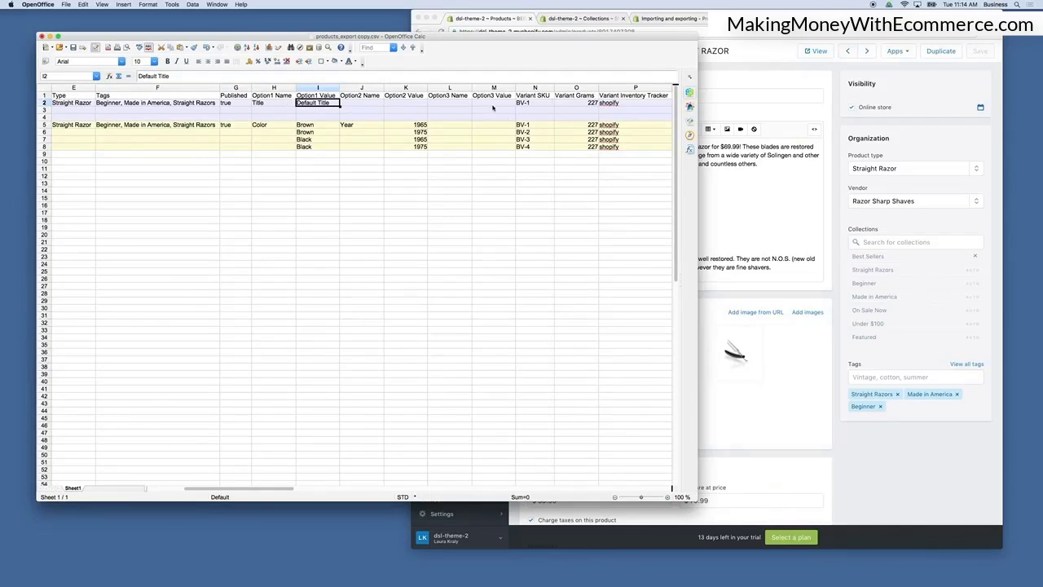
Compare the Variant SKU and Variant Grams cells with the product page's inventory fields.
{"action": "left_click", "coordinate": [526, 105]}
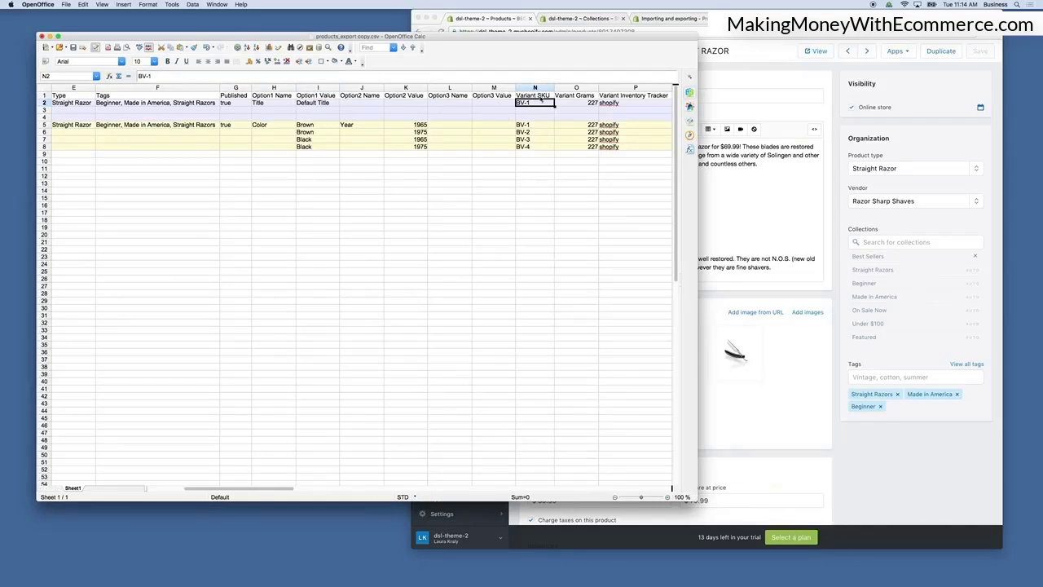
{"action": "scroll", "coordinate": [538, 99], "scroll_direction": "right", "scroll_amount": 1}
{"action": "scroll", "coordinate": [537, 99], "scroll_direction": "right", "scroll_amount": 1}
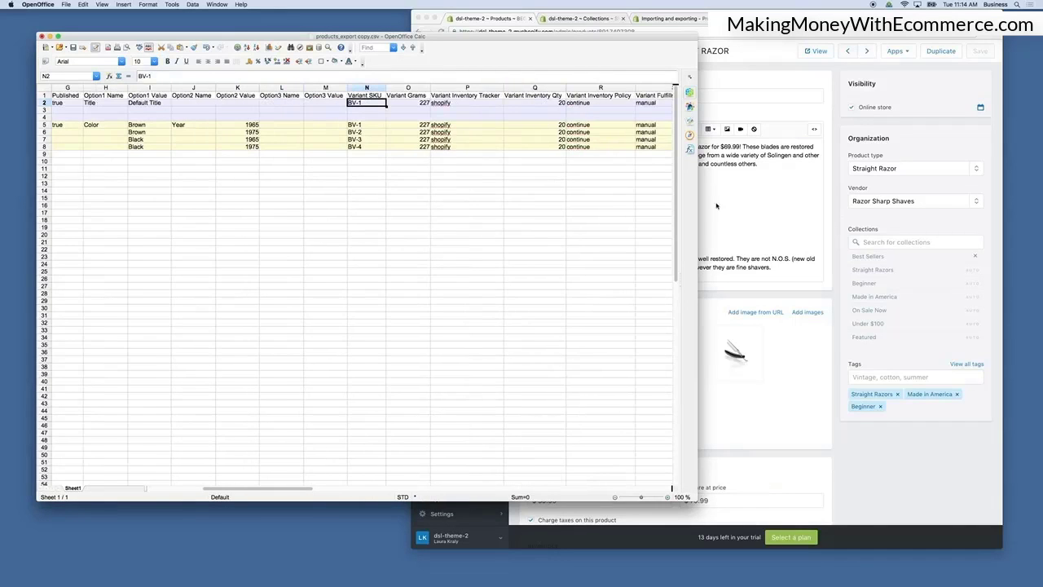
{"action": "left_click", "coordinate": [720, 206]}
{"action": "scroll", "coordinate": [621, 422], "scroll_direction": "down", "scroll_amount": 2}
{"action": "scroll", "coordinate": [623, 435], "scroll_direction": "down", "scroll_amount": 2}
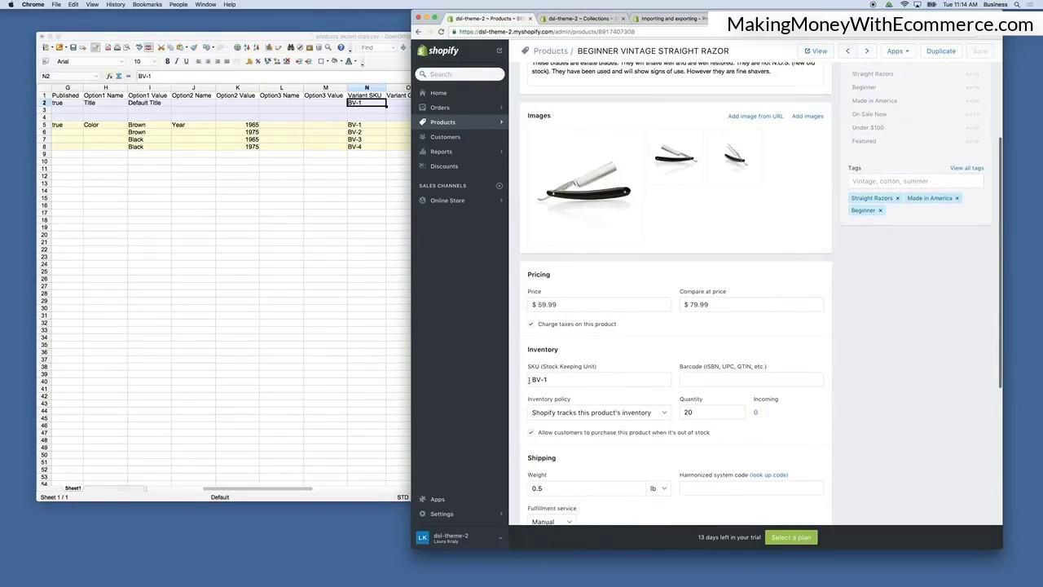
{"action": "left_click", "coordinate": [398, 213]}
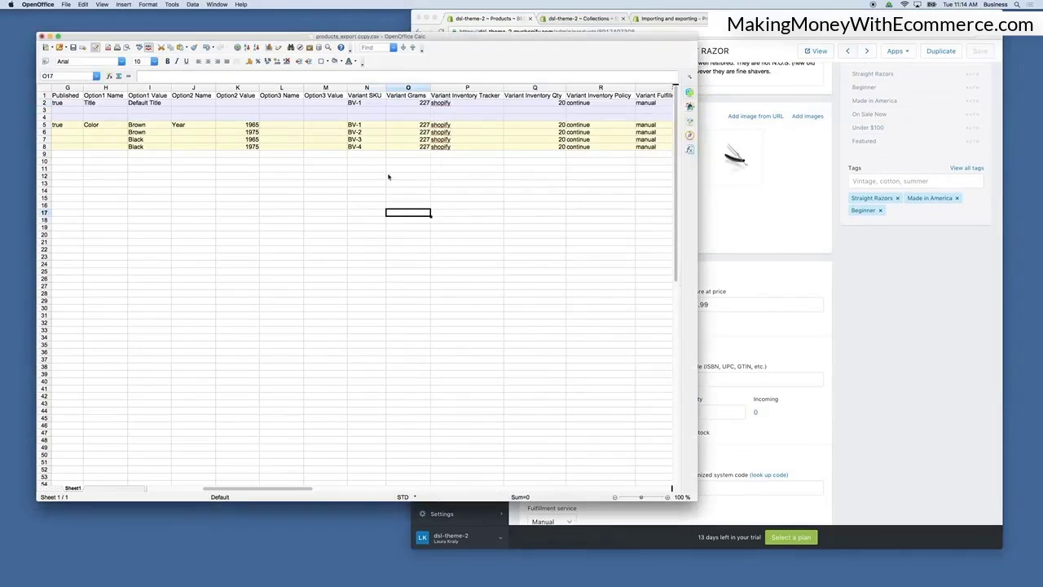
{"action": "left_click", "coordinate": [361, 104]}
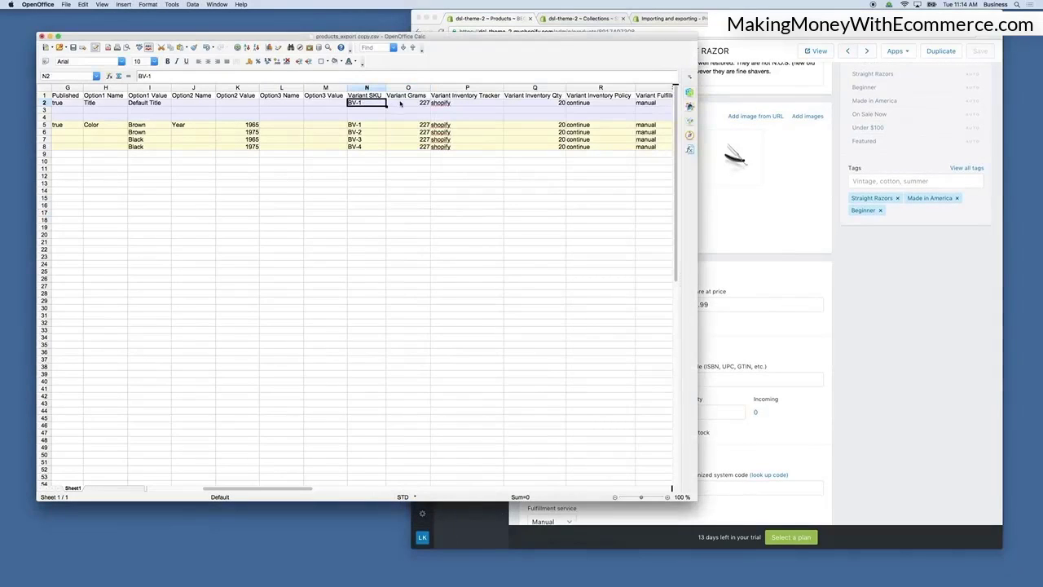
{"action": "left_click", "coordinate": [409, 103]}
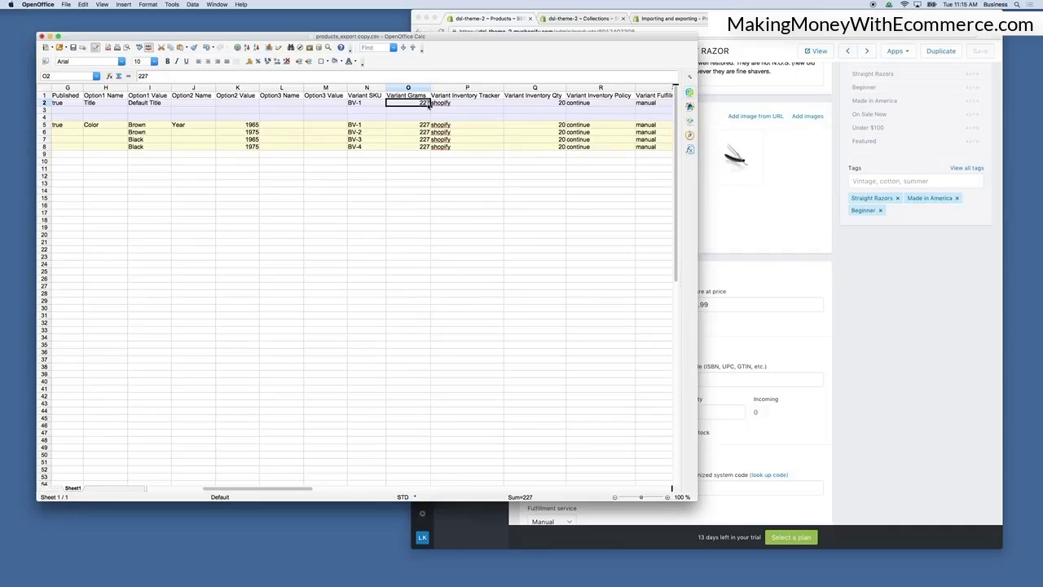
Check the product page's weight and inventory settings against the Variant Grams and Variant Inventory Tracker cells.
{"action": "left_click", "coordinate": [763, 332]}
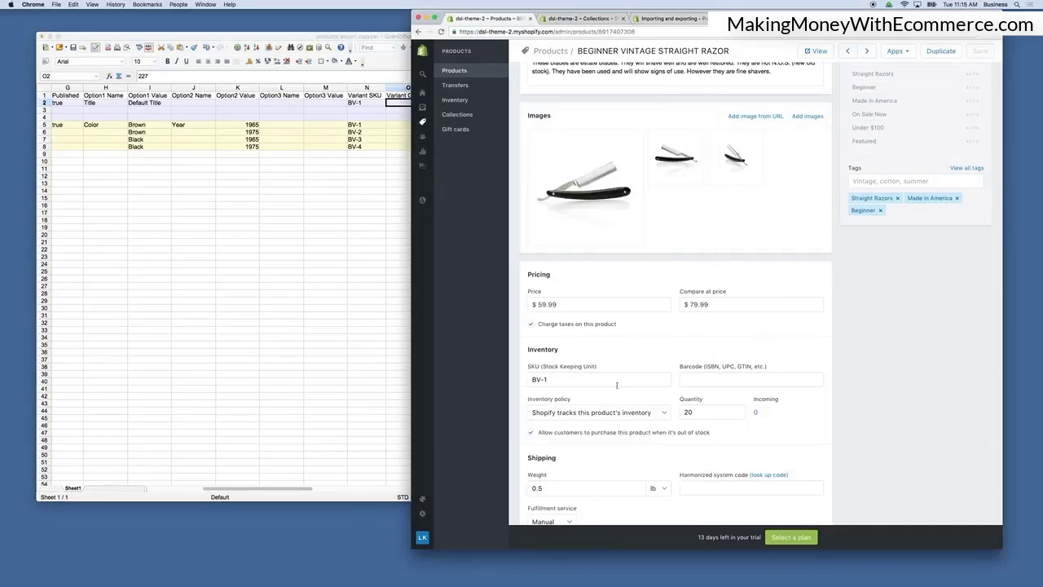
{"action": "scroll", "coordinate": [660, 463], "scroll_direction": "down", "scroll_amount": 1}
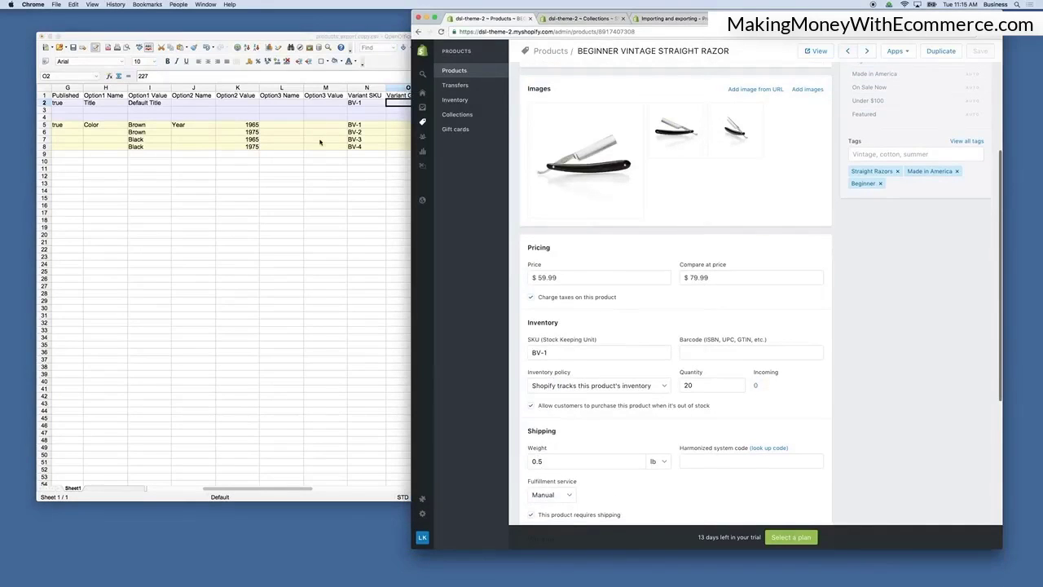
{"action": "left_click", "coordinate": [325, 139]}
{"action": "left_click", "coordinate": [426, 103]}
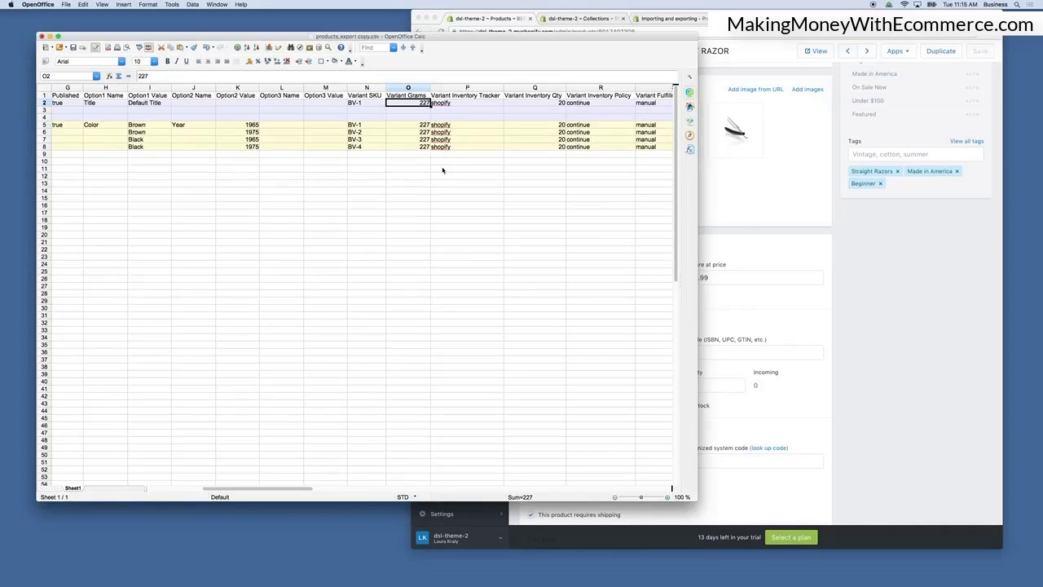
{"action": "left_click", "coordinate": [452, 102]}
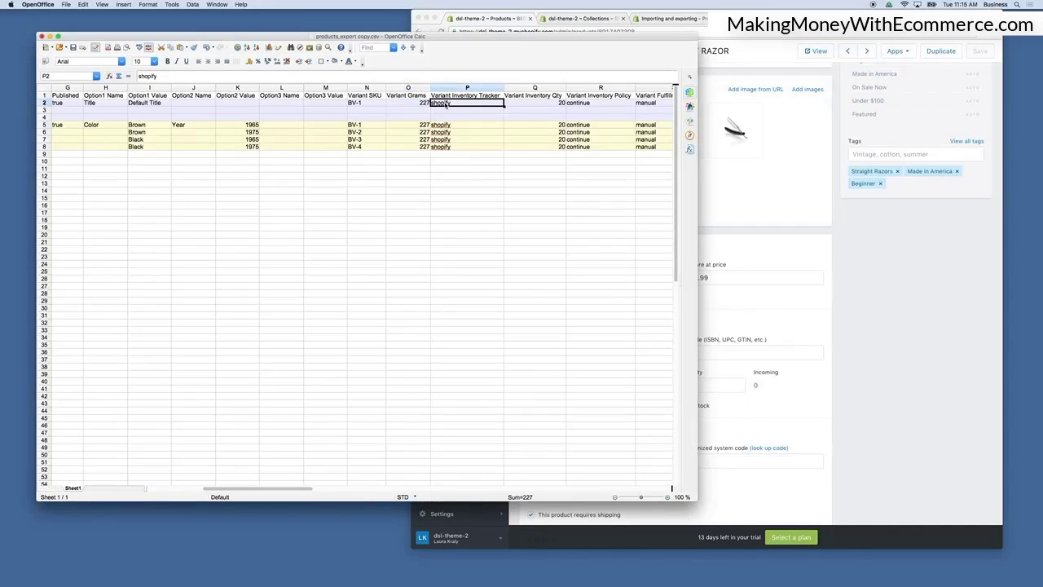
{"action": "left_click", "coordinate": [713, 136]}
Read the help article's variant column descriptions, highlighting the Variant Inventory Tracker note about blank values.
{"action": "left_click", "coordinate": [668, 18]}
{"action": "scroll", "coordinate": [677, 320], "scroll_direction": "down", "scroll_amount": 5}
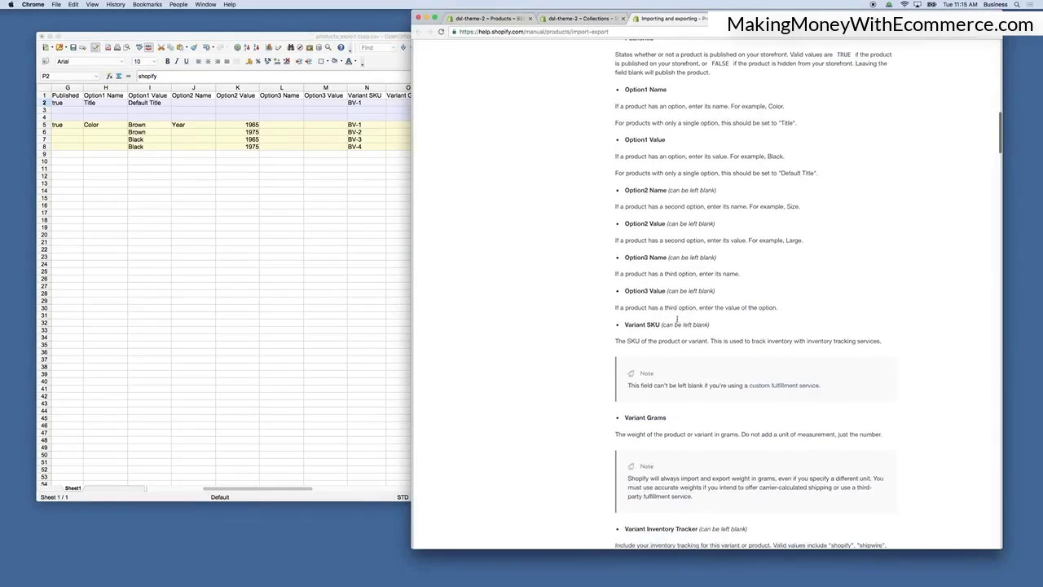
{"action": "scroll", "coordinate": [677, 319], "scroll_direction": "down", "scroll_amount": 10}
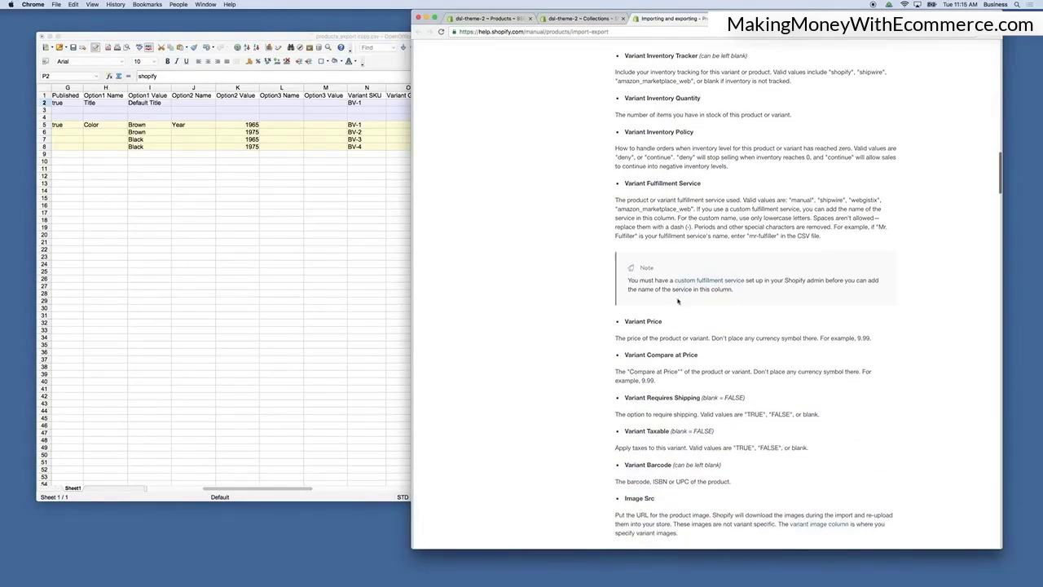
{"action": "scroll", "coordinate": [705, 104], "scroll_direction": "down", "scroll_amount": 1}
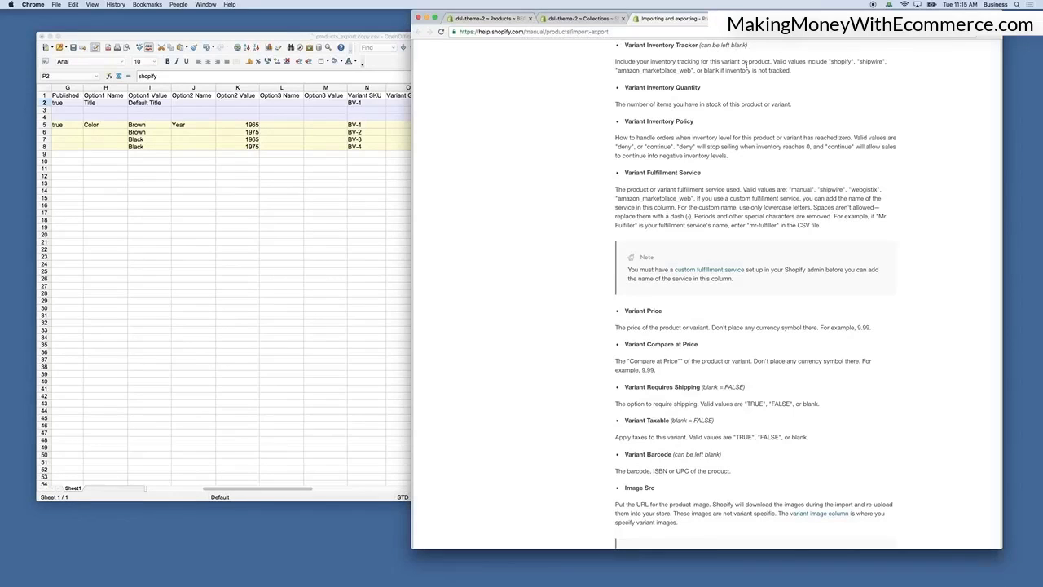
{"action": "left_click_drag", "start_coordinate": [703, 70], "coordinate": [791, 71]}
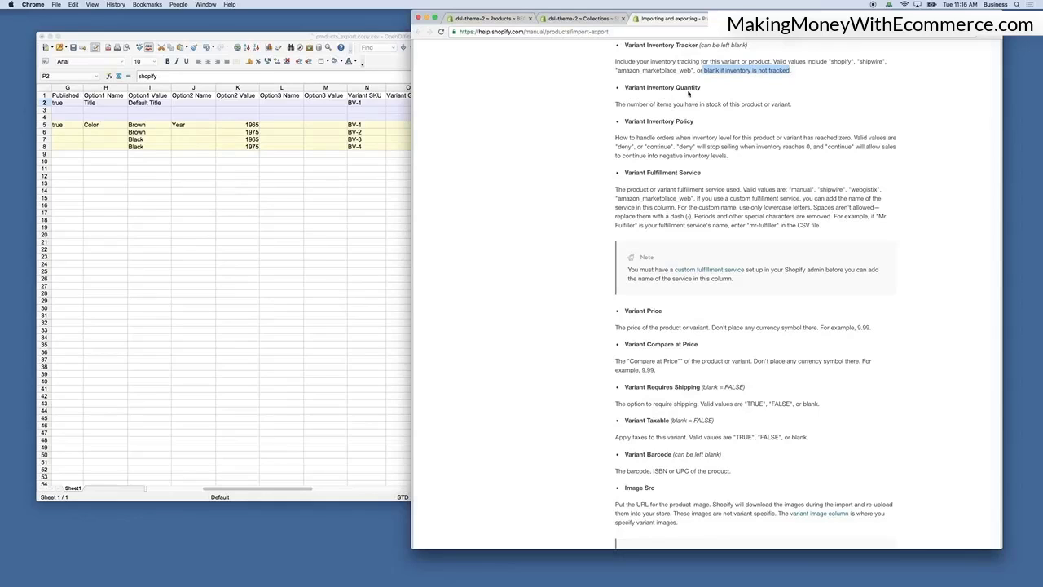
{"action": "left_click", "coordinate": [298, 166]}
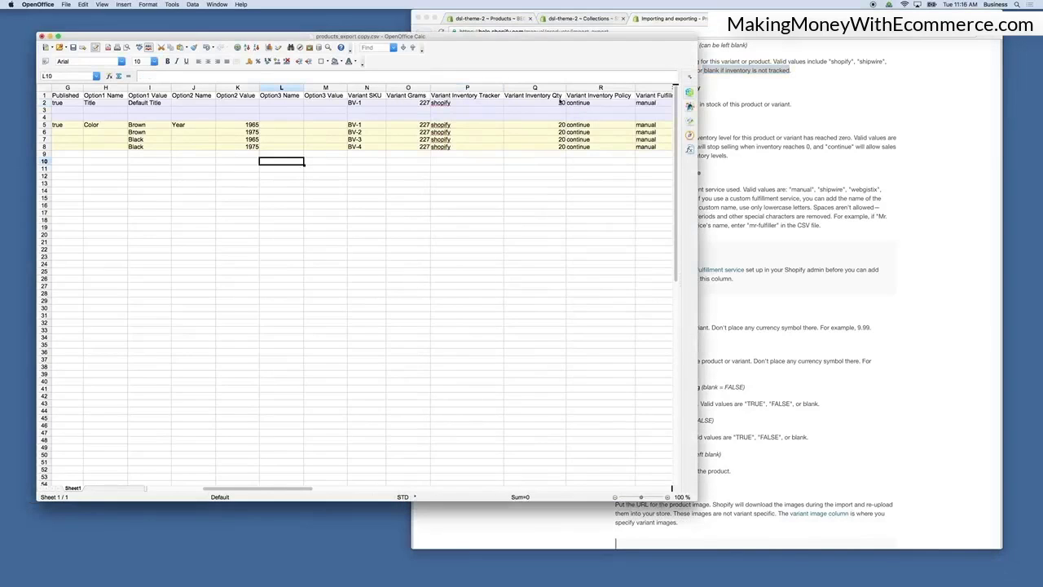
Inspect the first product's Variant Inventory Qty and Variant Inventory Policy cells in the exported CSV.
{"action": "left_click", "coordinate": [558, 103]}
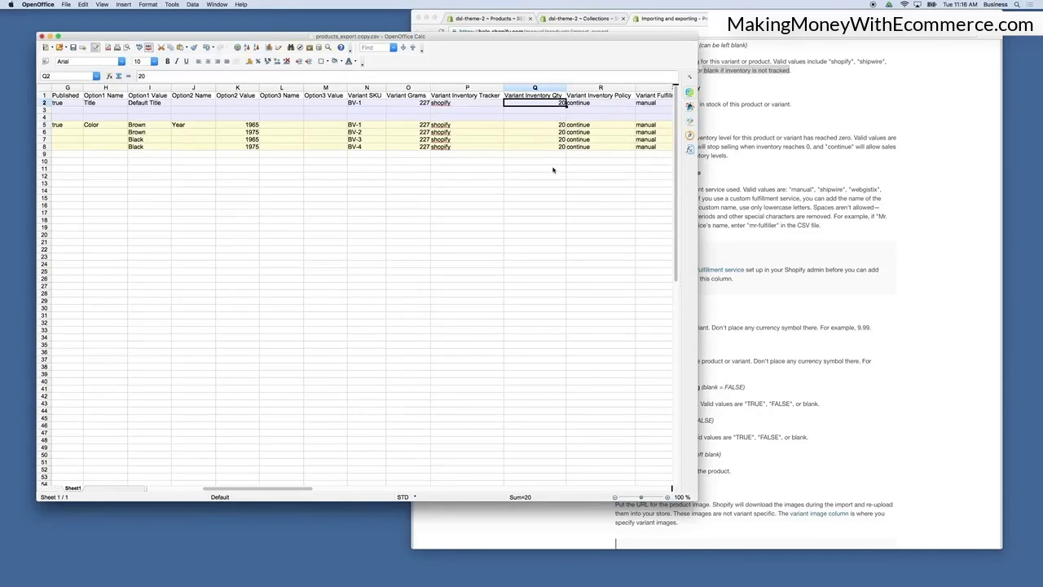
{"action": "left_click", "coordinate": [592, 99]}
{"action": "scroll", "coordinate": [592, 98], "scroll_direction": "right", "scroll_amount": 1}
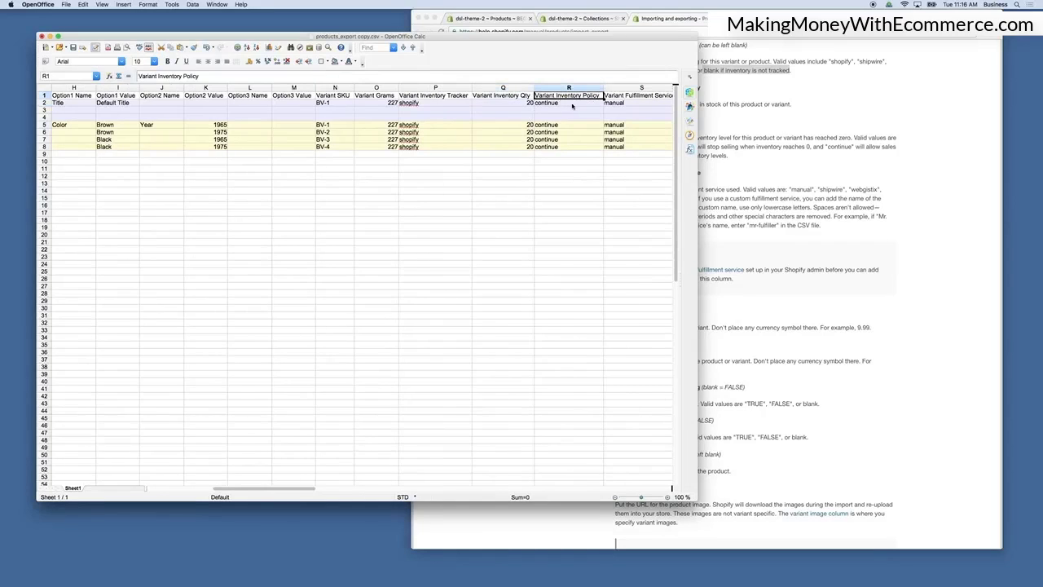
{"action": "scroll", "coordinate": [562, 147], "scroll_direction": "right", "scroll_amount": 1}
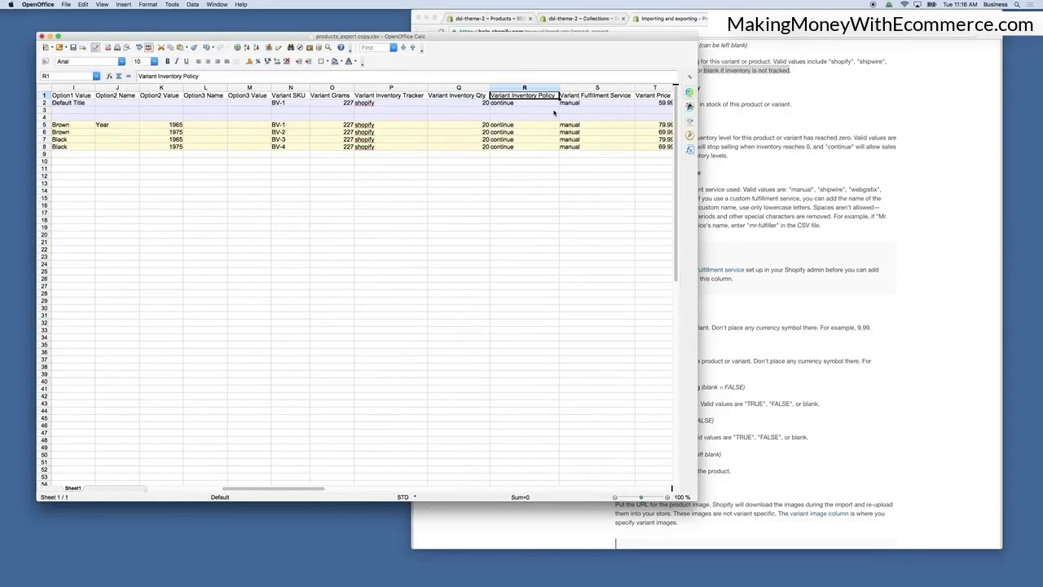
Read the help article's descriptions of the Variant Inventory Policy and Variant Fulfillment Service columns.
{"action": "left_click", "coordinate": [855, 302]}
{"action": "scroll", "coordinate": [765, 308], "scroll_direction": "down", "scroll_amount": 2}
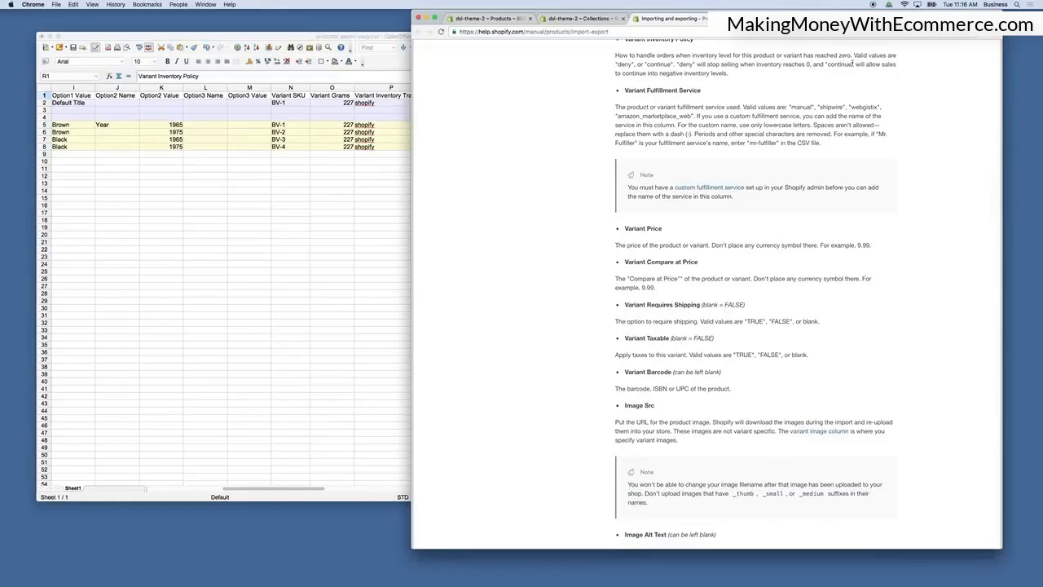
{"action": "left_click", "coordinate": [388, 176]}
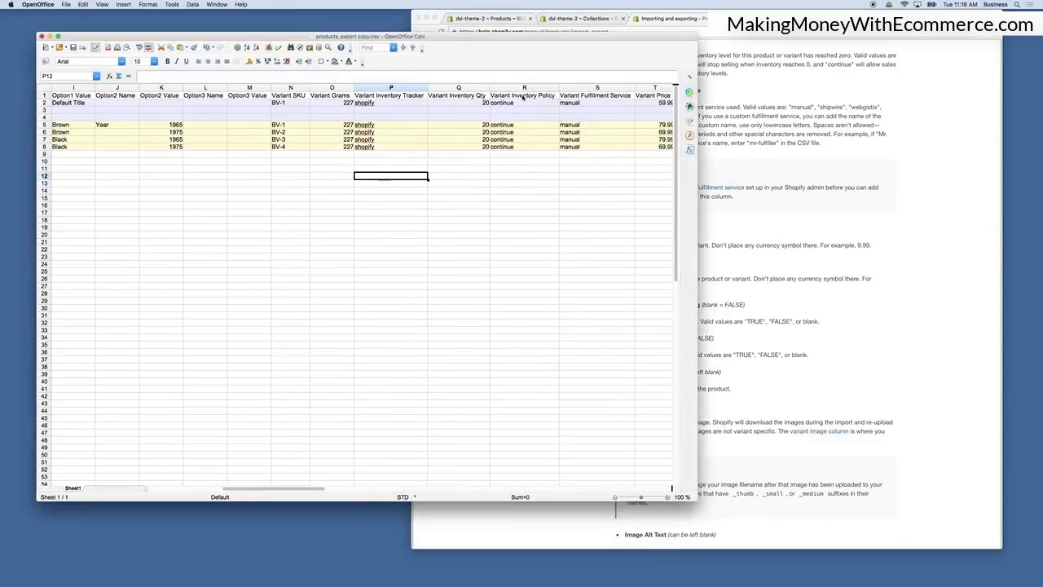
Inspect the Variant Fulfillment Service cells for the first product and its variant rows.
{"action": "scroll", "coordinate": [525, 139], "scroll_direction": "right", "scroll_amount": 3}
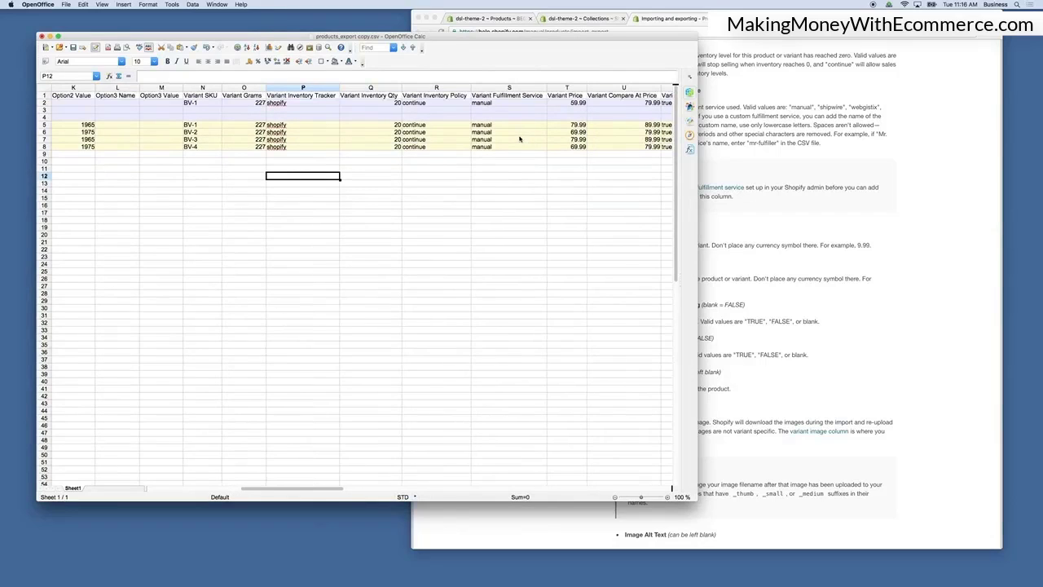
{"action": "left_click", "coordinate": [489, 97]}
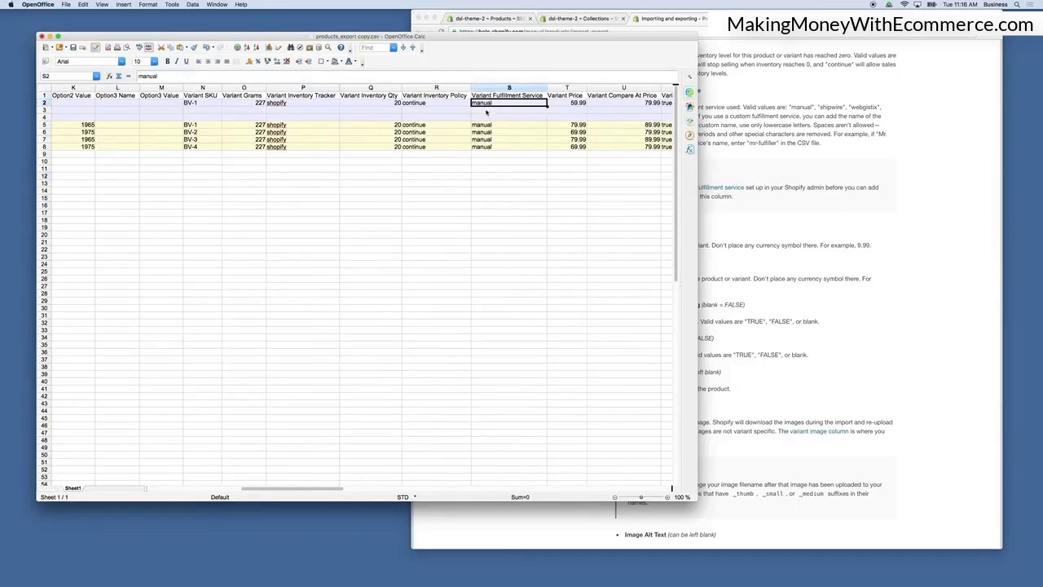
{"action": "left_click", "coordinate": [491, 127]}
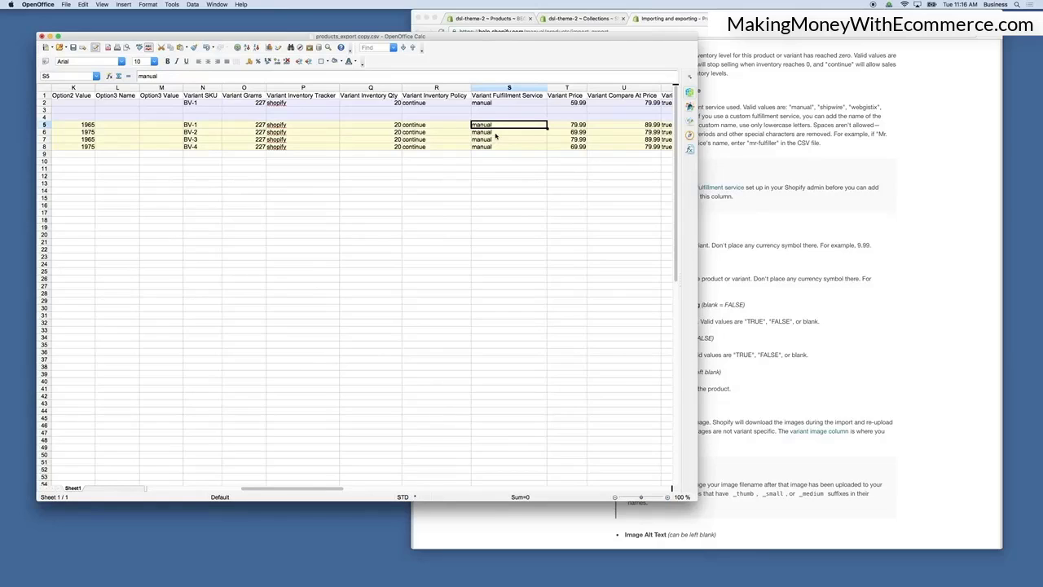
{"action": "scroll", "coordinate": [494, 136], "scroll_direction": "right", "scroll_amount": 2}
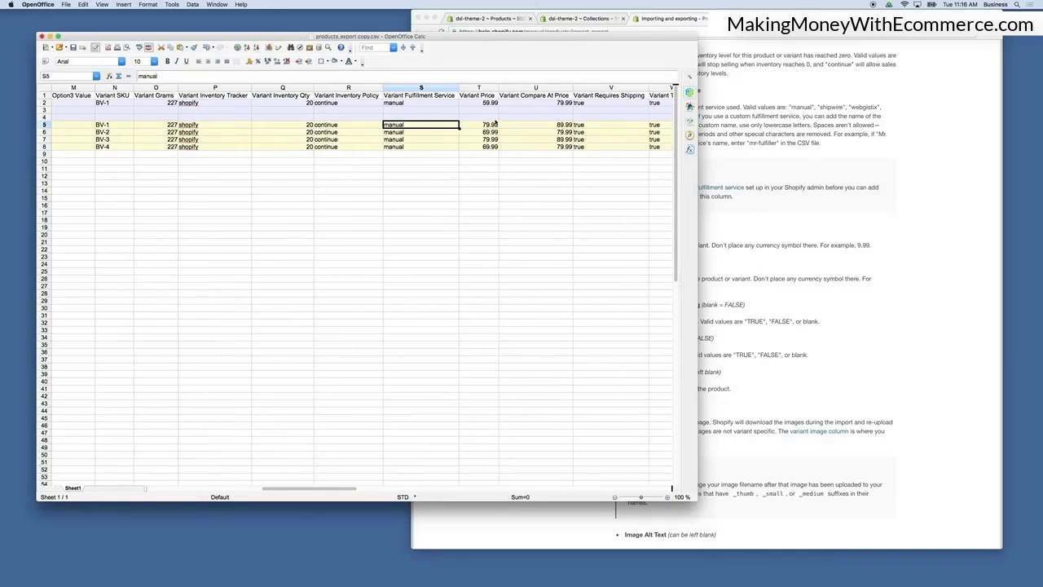
Compare the Variant Price and Variant Compare At Price cells with the help article's price column descriptions.
{"action": "left_click", "coordinate": [492, 104]}
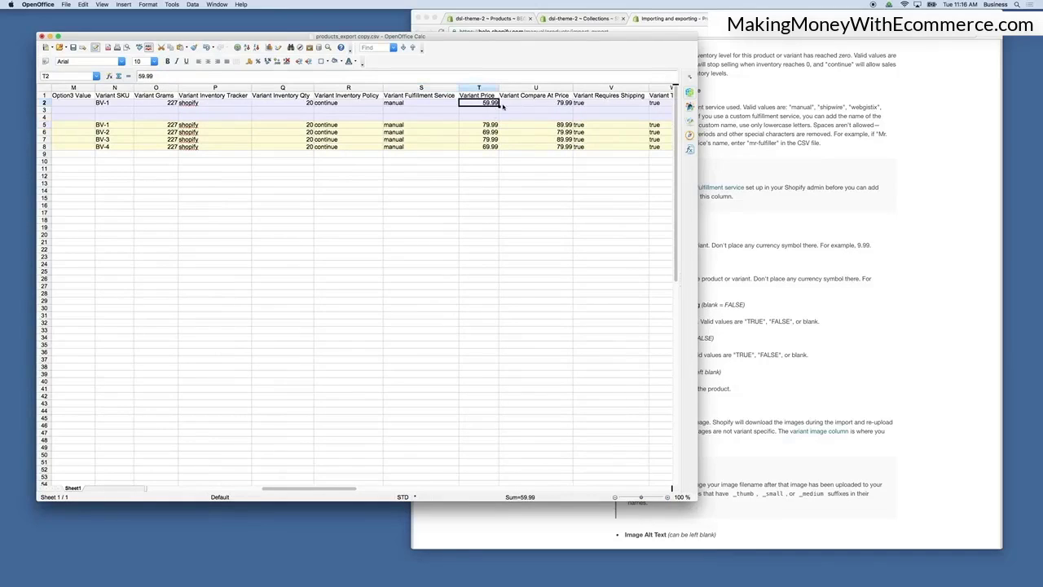
{"action": "left_click", "coordinate": [848, 197]}
{"action": "left_click", "coordinate": [323, 202]}
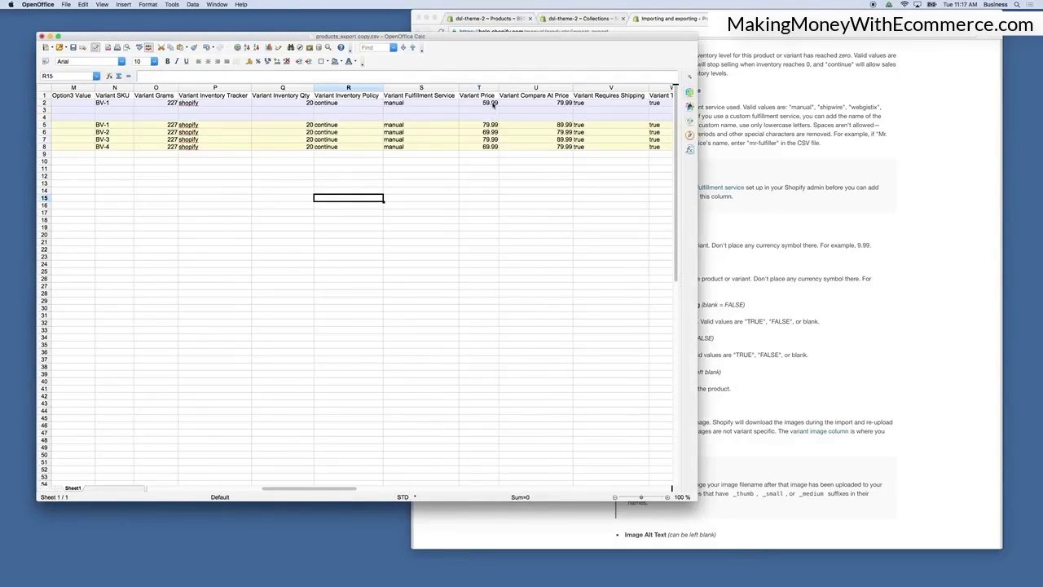
{"action": "left_click", "coordinate": [493, 104]}
{"action": "left_click", "coordinate": [563, 105]}
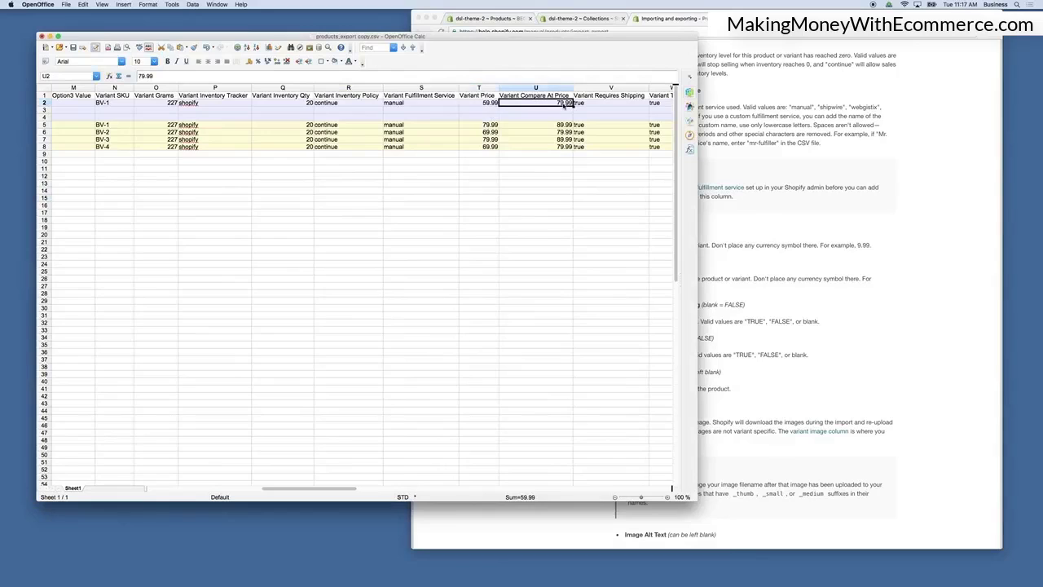
{"action": "scroll", "coordinate": [563, 105], "scroll_direction": "right", "scroll_amount": 1}
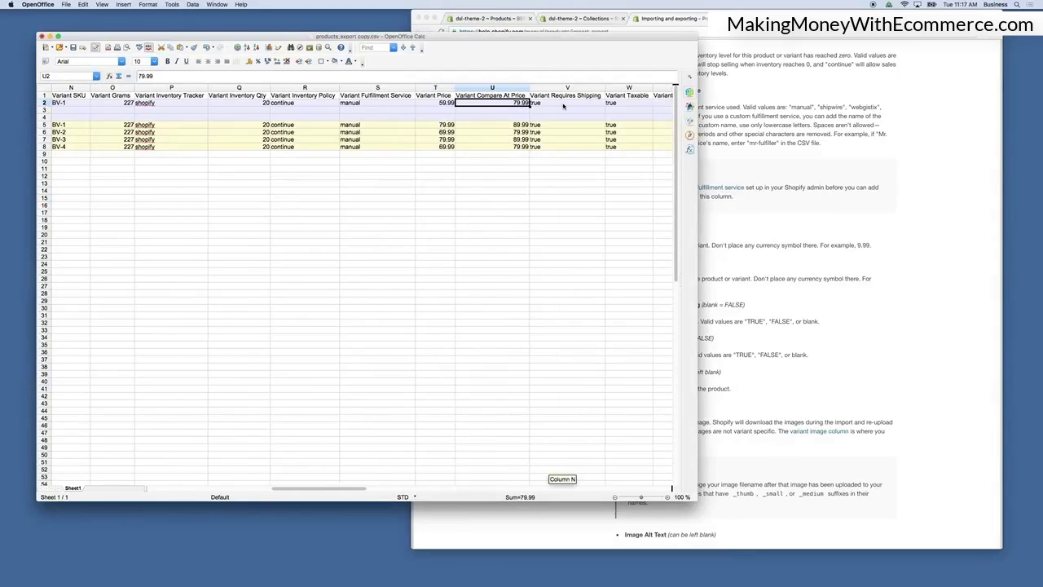
Inspect the first product's Variant Requires Shipping, Variant Taxable and Variant Barcode cells.
{"action": "left_click", "coordinate": [557, 104]}
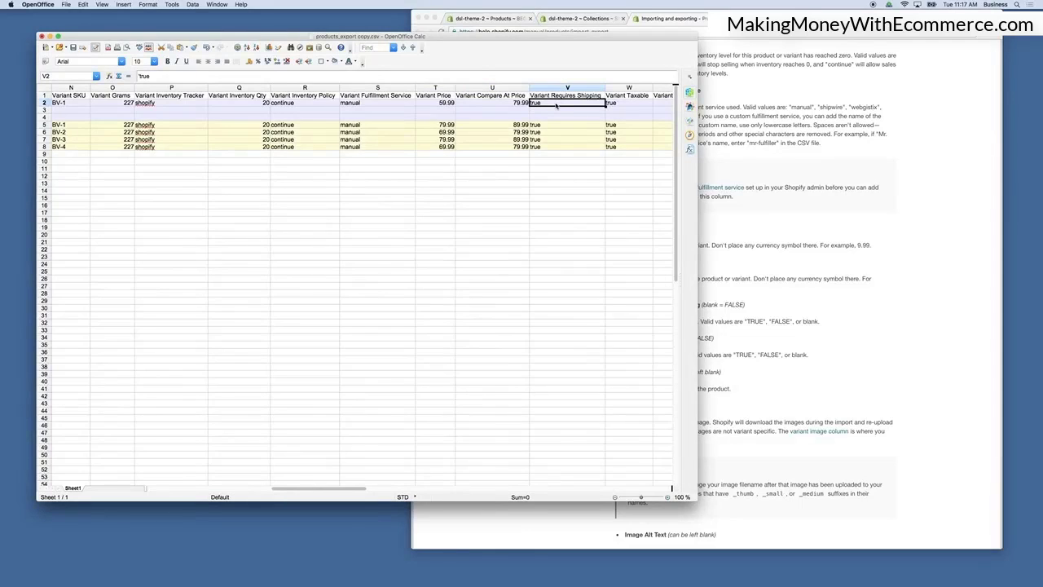
{"action": "scroll", "coordinate": [556, 106], "scroll_direction": "right", "scroll_amount": 1}
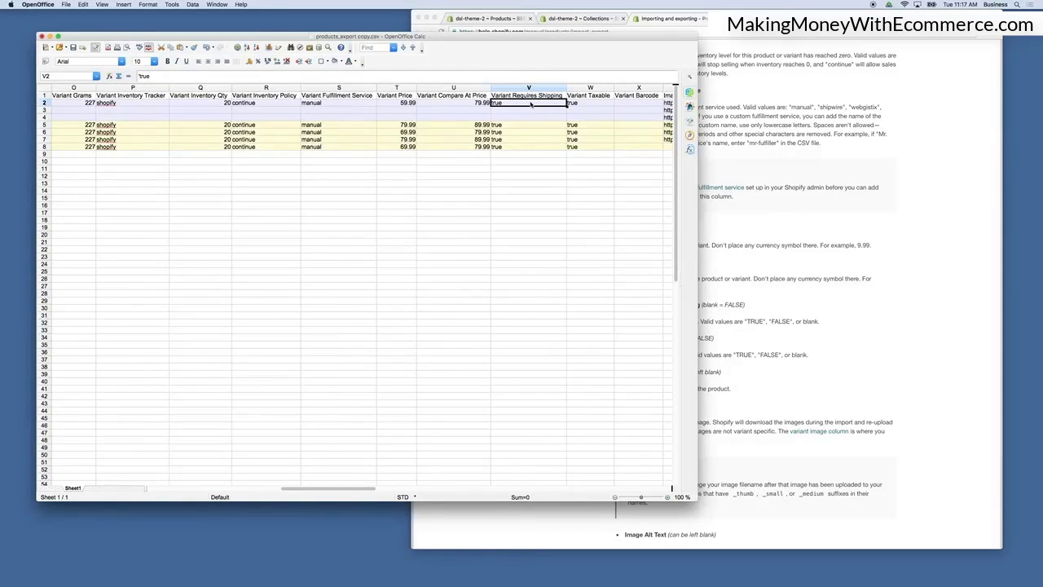
{"action": "scroll", "coordinate": [531, 105], "scroll_direction": "right", "scroll_amount": 1}
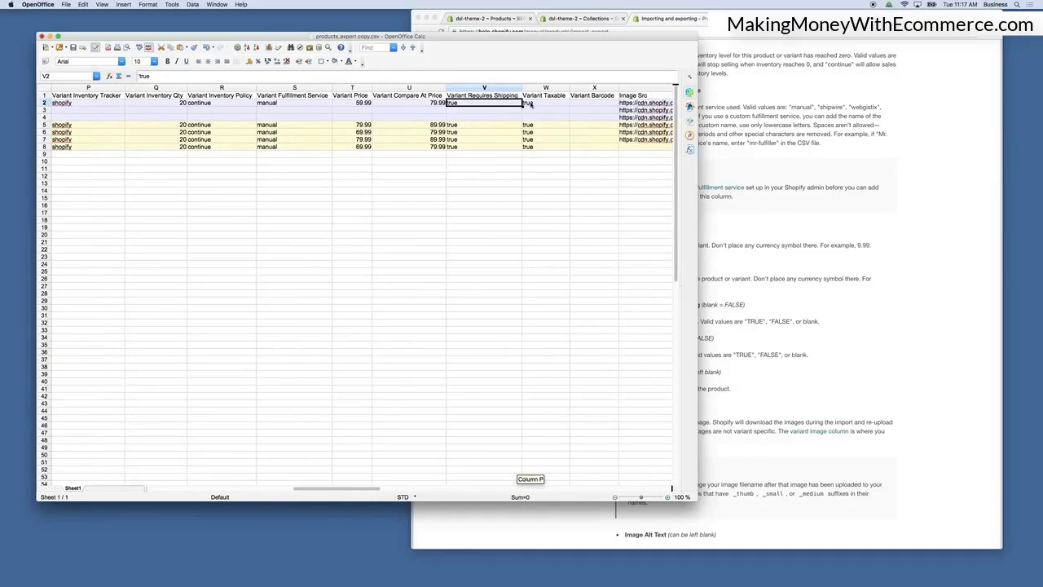
{"action": "left_click", "coordinate": [537, 104]}
{"action": "scroll", "coordinate": [538, 107], "scroll_direction": "right", "scroll_amount": 1}
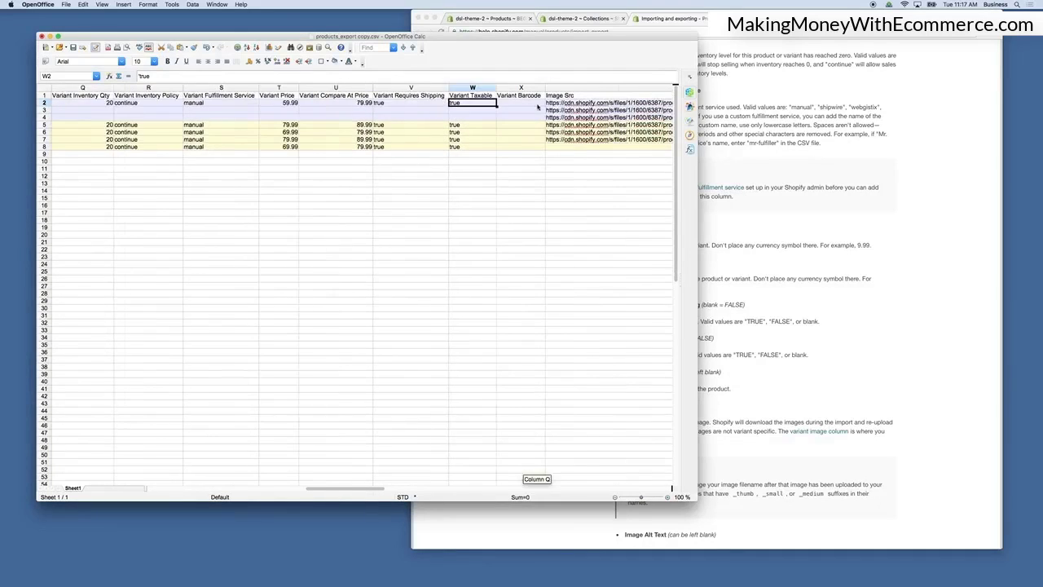
{"action": "left_click", "coordinate": [510, 105]}
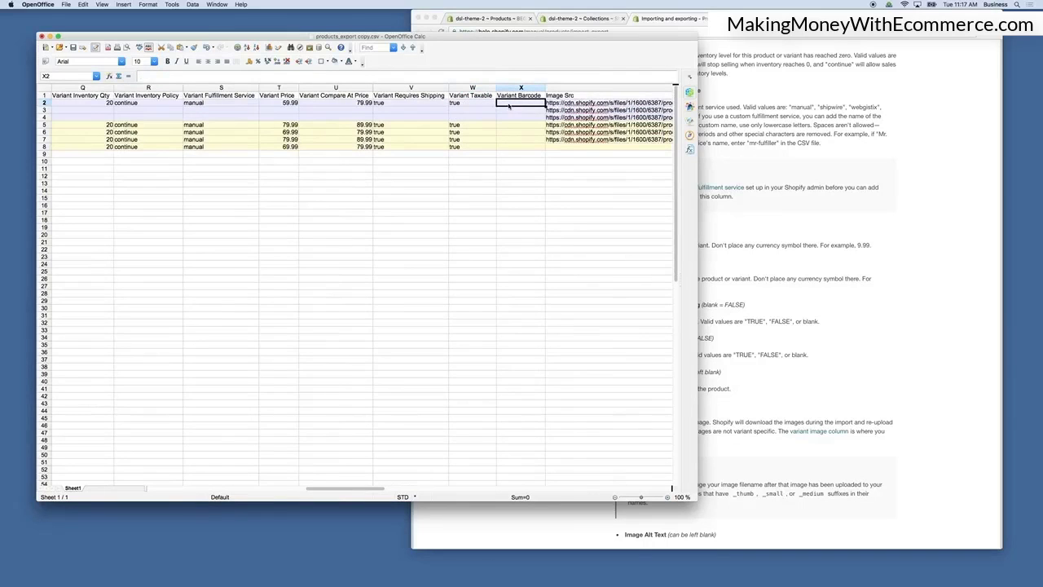
Read the help article's Variant Barcode description, highlighting the note that it can be left blank.
{"action": "left_click", "coordinate": [831, 274]}
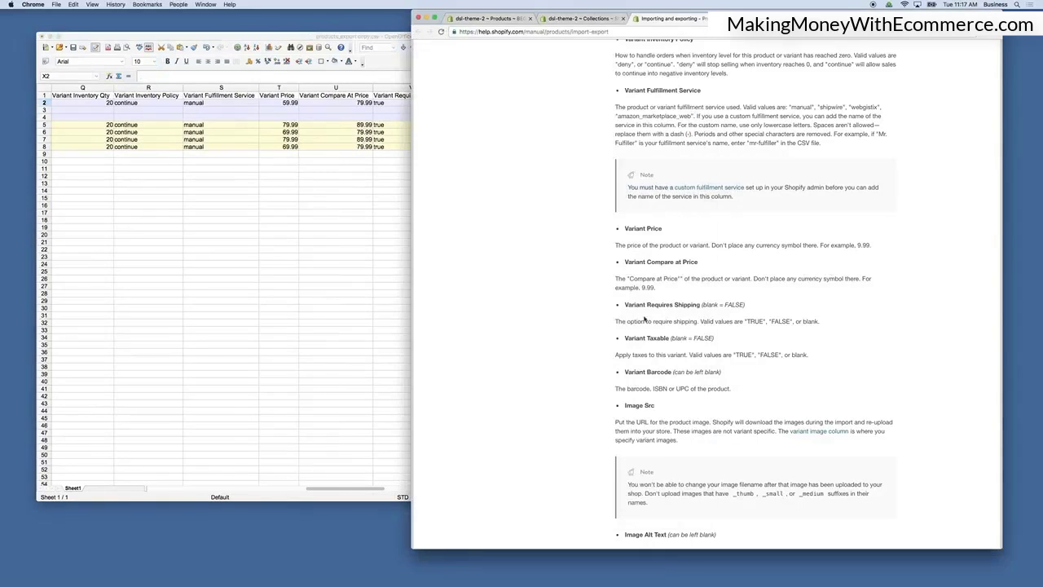
{"action": "scroll", "coordinate": [638, 261], "scroll_direction": "down", "scroll_amount": 1}
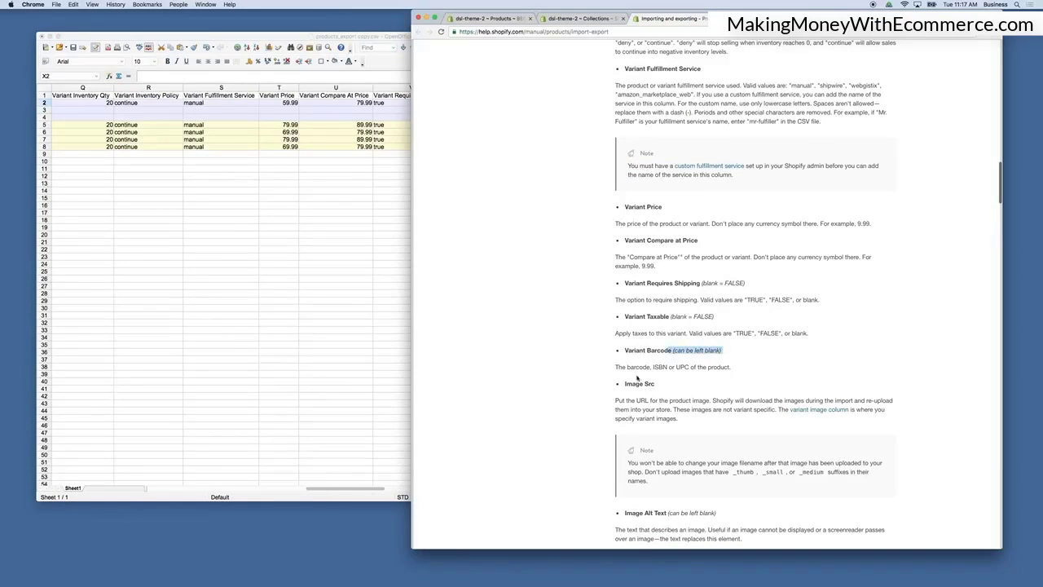
{"action": "left_click", "coordinate": [338, 279]}
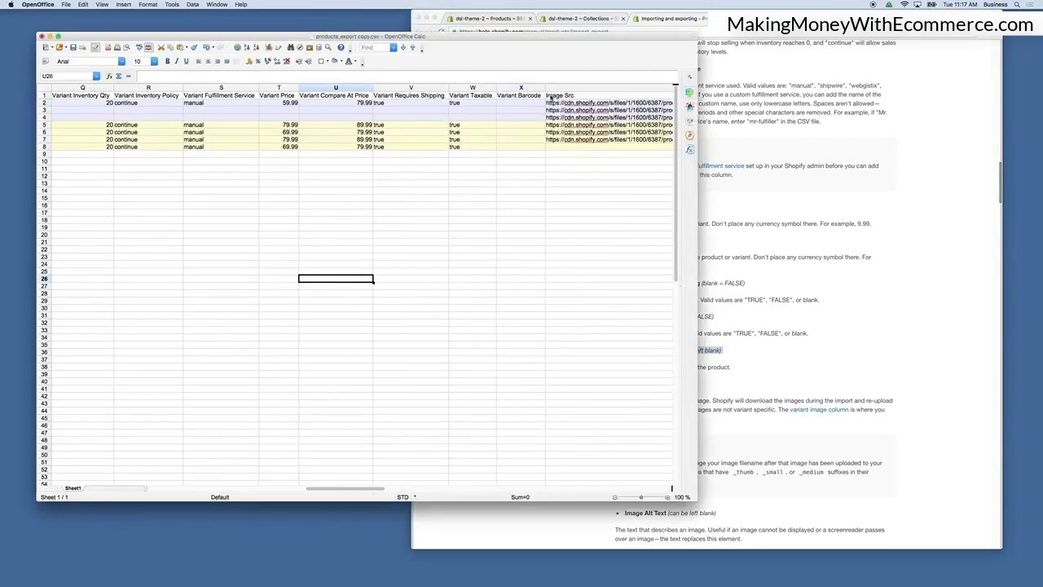
Inspect the Image Src URLs listed for the products and variants.
{"action": "scroll", "coordinate": [450, 111], "scroll_direction": "right", "scroll_amount": 3}
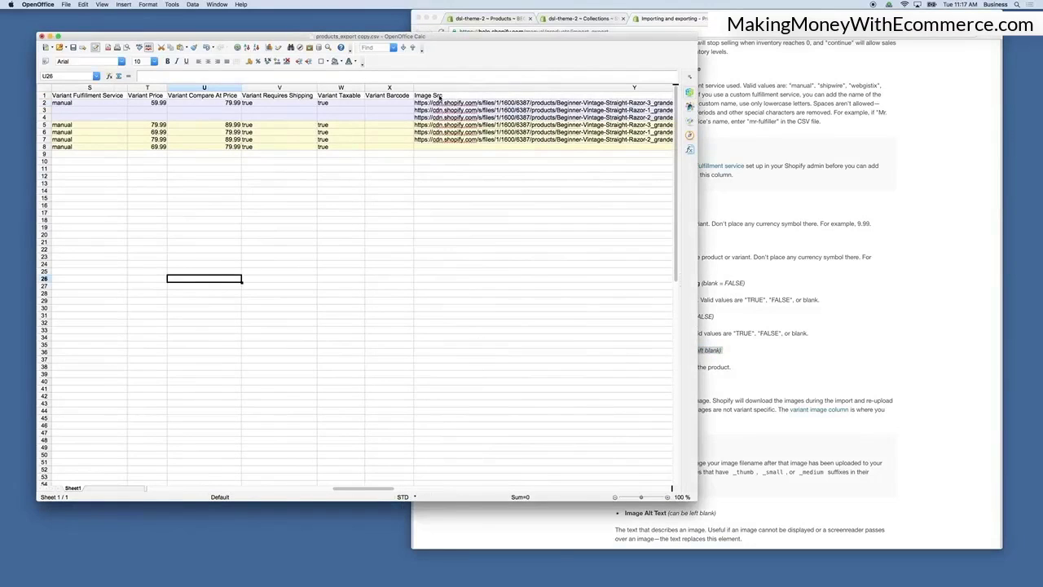
{"action": "left_click", "coordinate": [471, 104]}
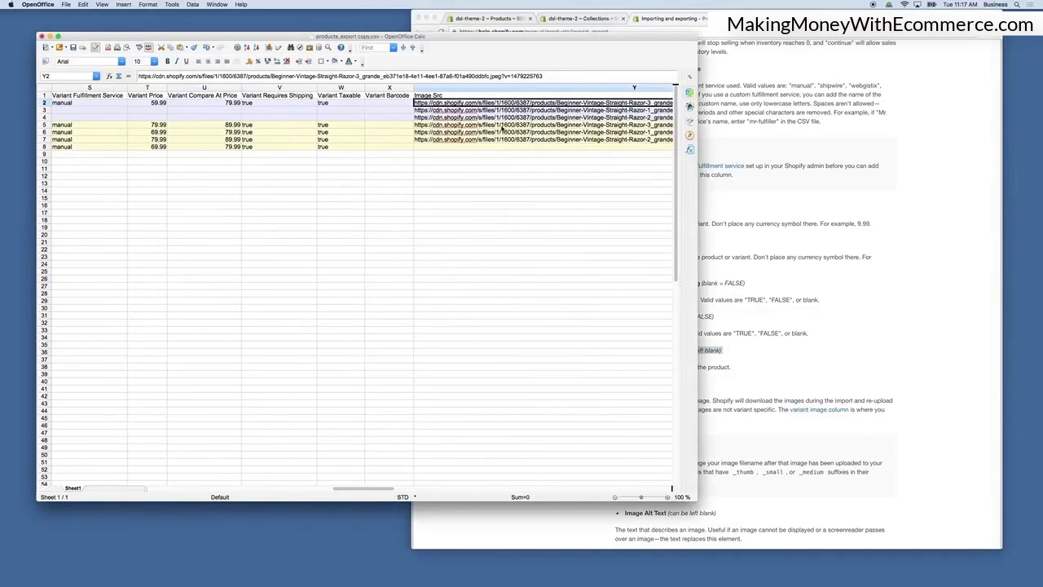
{"action": "scroll", "coordinate": [503, 131], "scroll_direction": "right", "scroll_amount": 3}
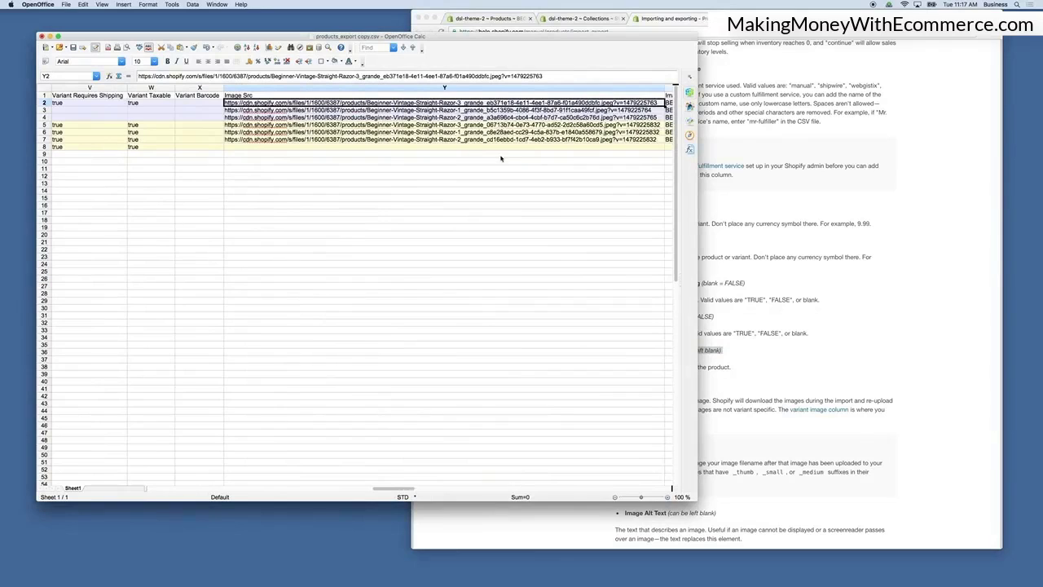
{"action": "scroll", "coordinate": [478, 152], "scroll_direction": "right", "scroll_amount": 1}
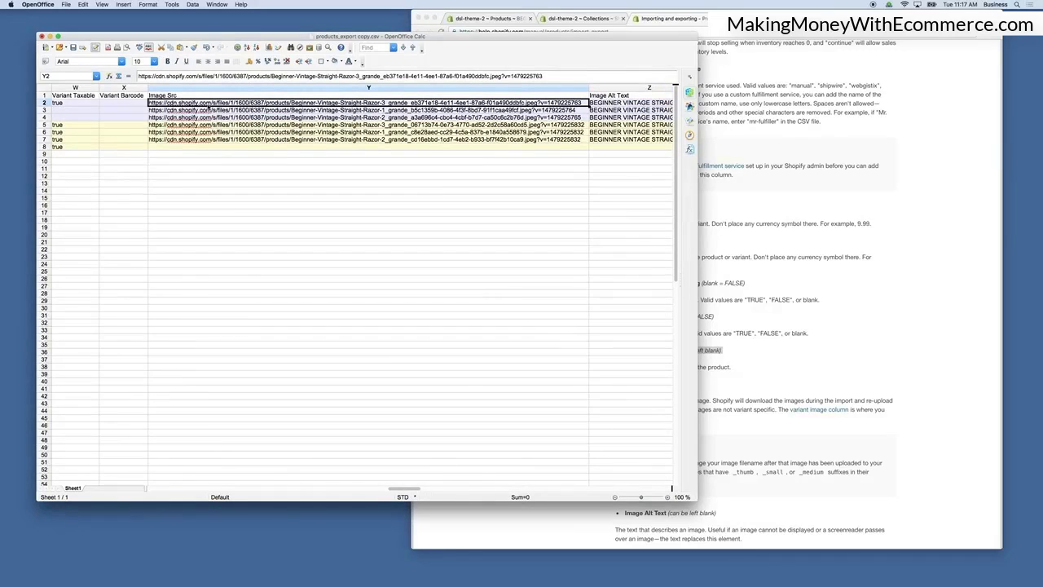
Open the first product's Image Src URL in a new browser tab to view the image, then close the tab.
{"action": "left_click", "coordinate": [732, 188]}
{"action": "key", "text": "super+n"}
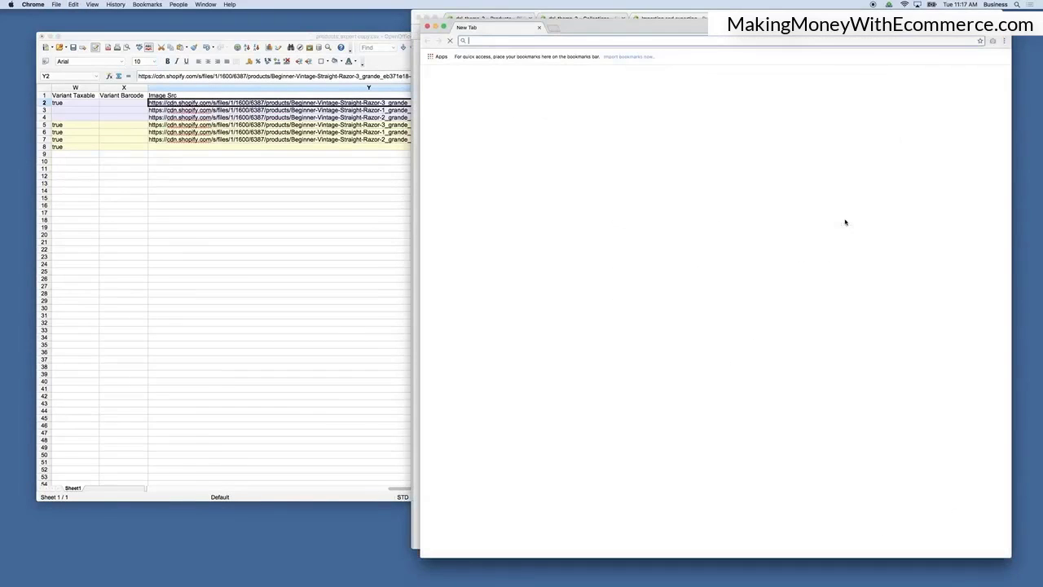
{"action": "key", "text": "super+v"}
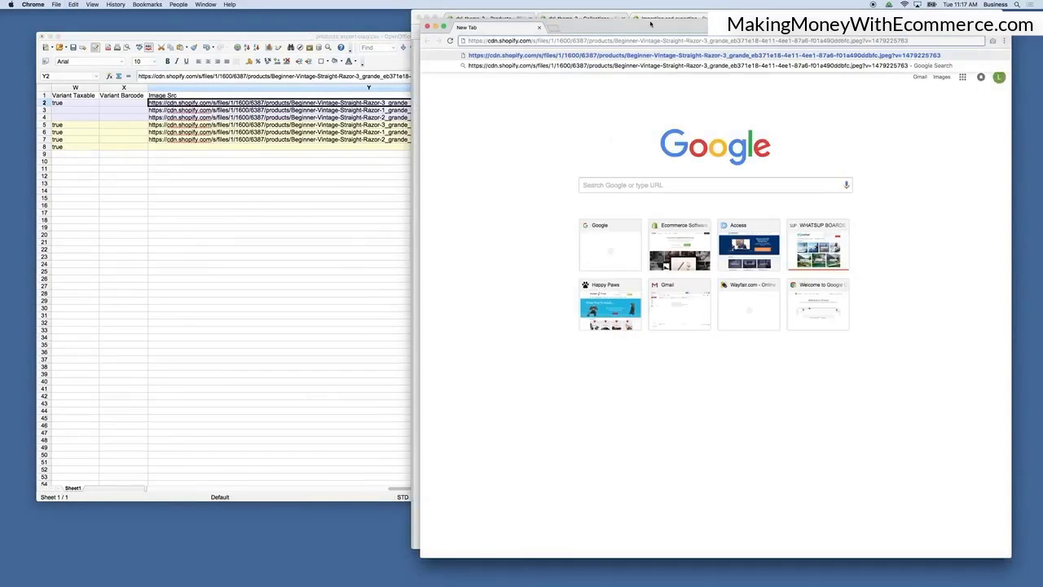
{"action": "key", "text": "Return"}
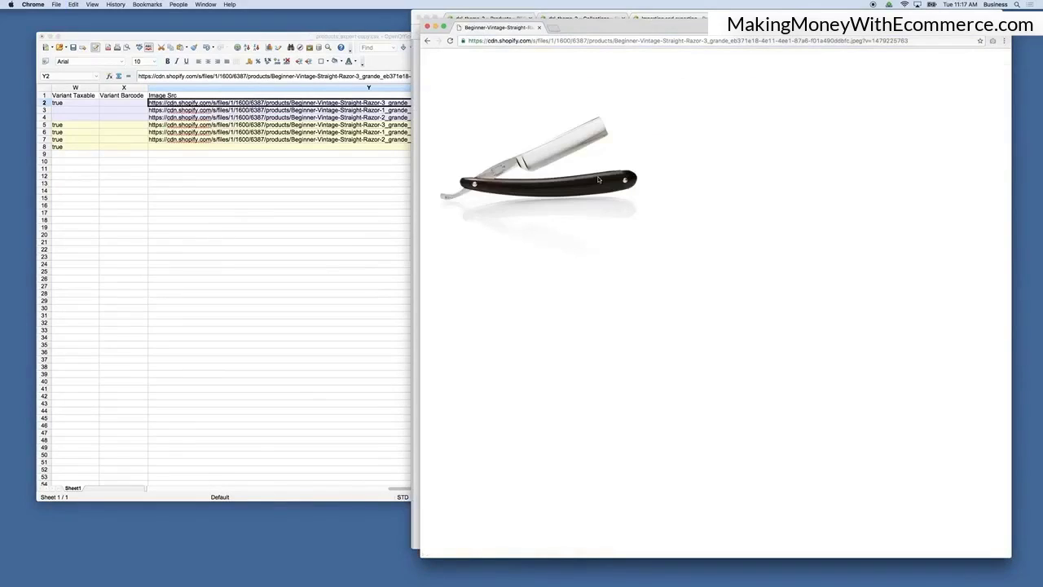
{"action": "left_click", "coordinate": [469, 40]}
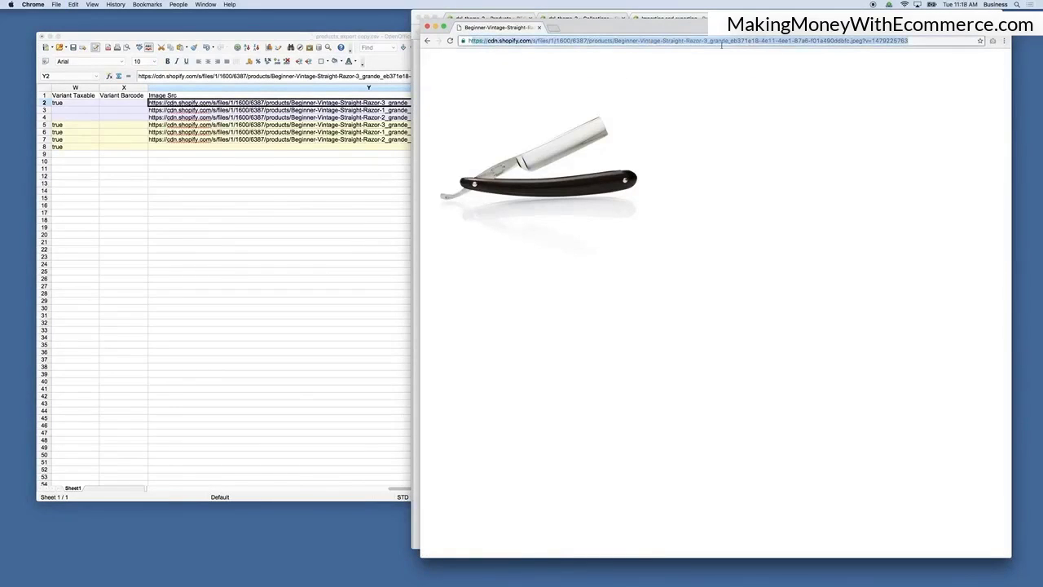
{"action": "left_click", "coordinate": [539, 27]}
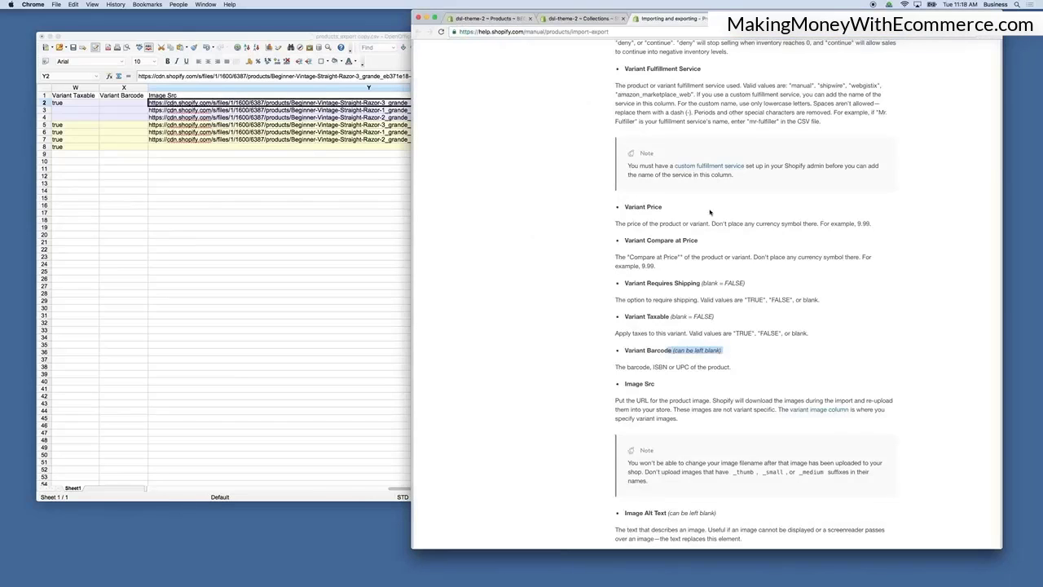
Upload the three Beginner-Vintage-Straight-Razor grande images from the desktop to the store's Files settings page.
{"action": "left_click", "coordinate": [498, 19]}
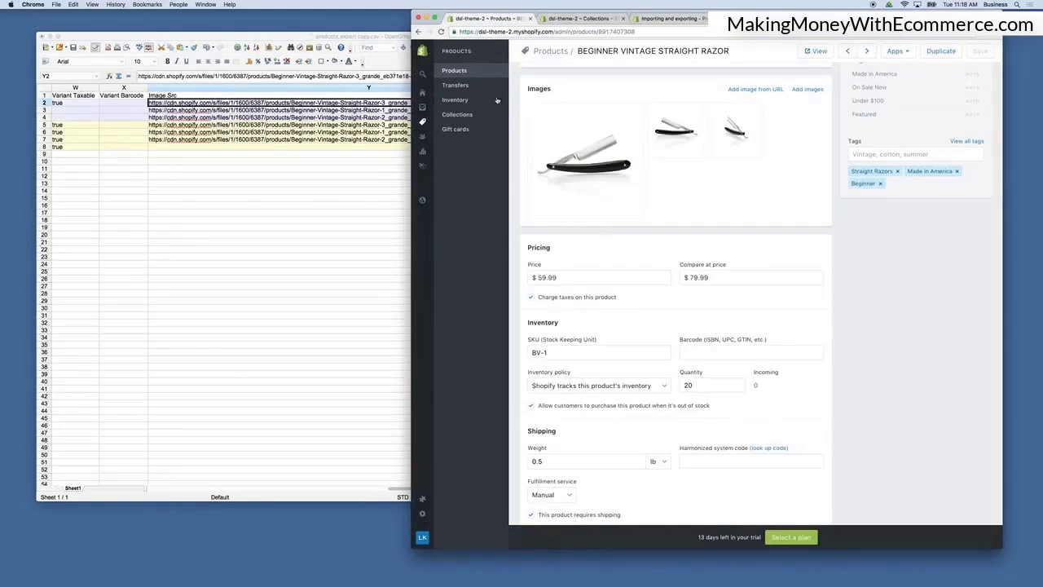
{"action": "left_click", "coordinate": [424, 515]}
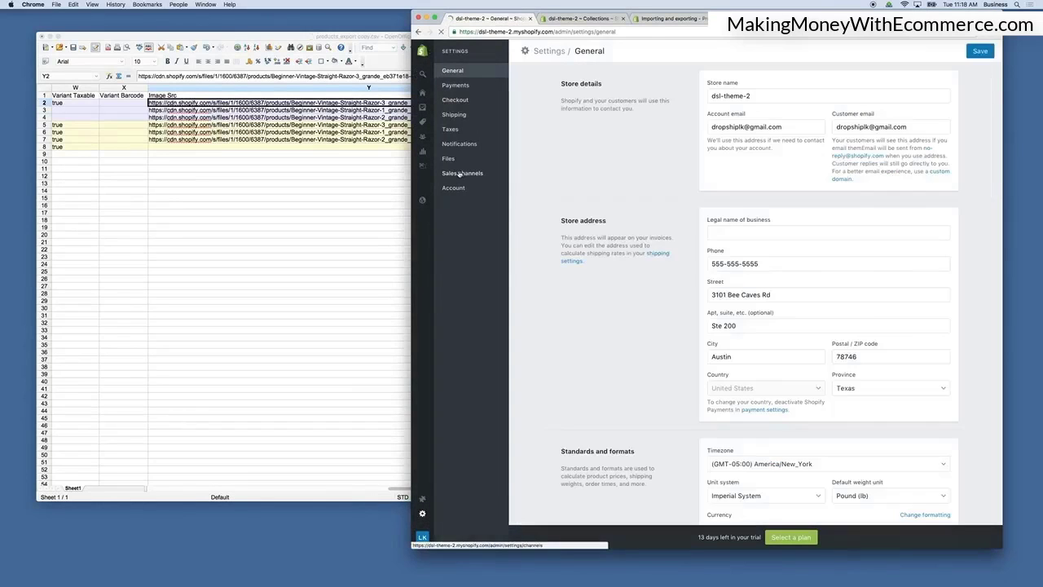
{"action": "left_click", "coordinate": [448, 158]}
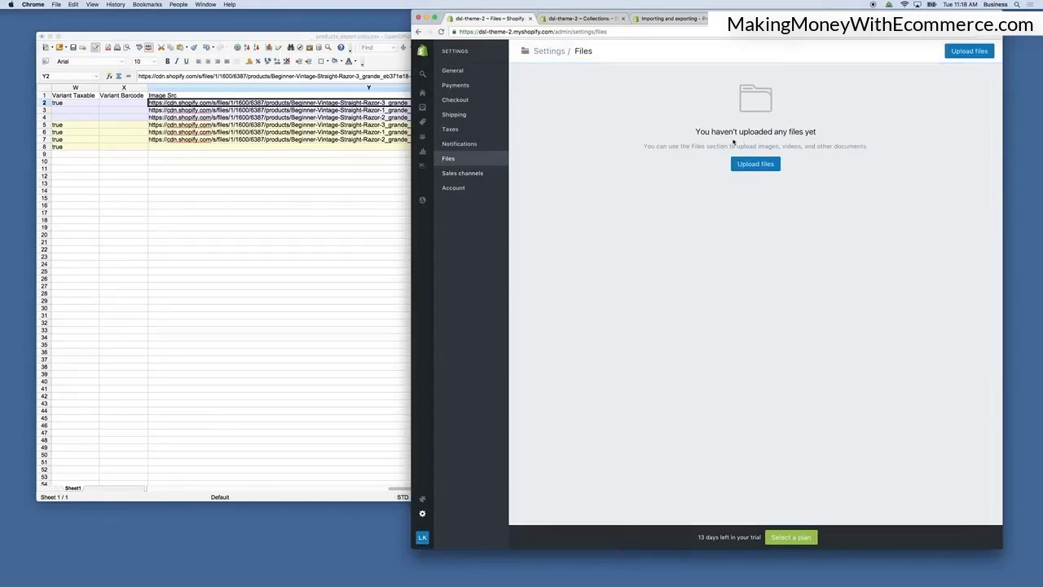
{"action": "left_click_drag", "start_coordinate": [756, 164], "coordinate": [553, 166]}
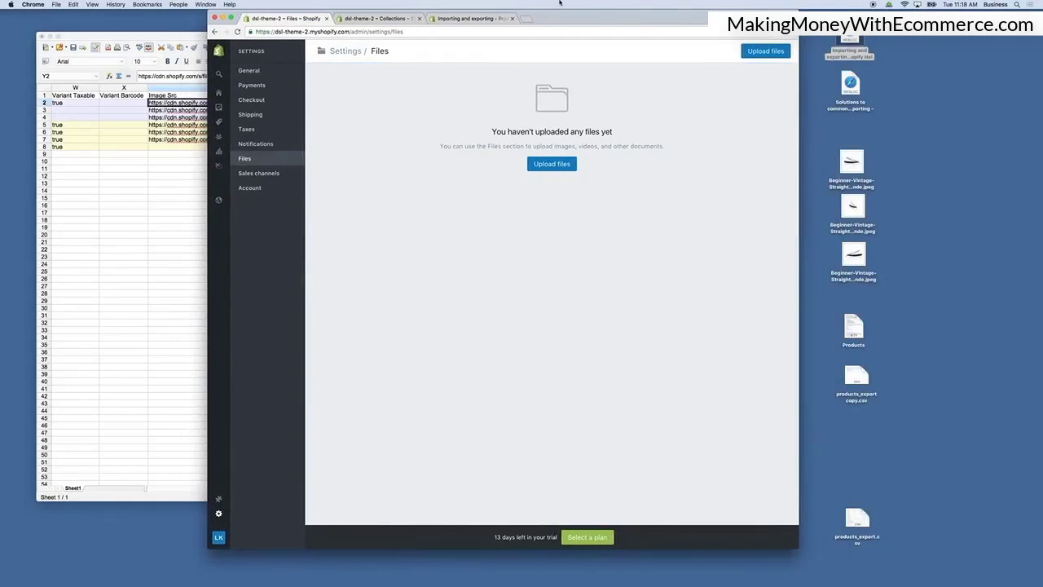
{"action": "left_click", "coordinate": [553, 163]}
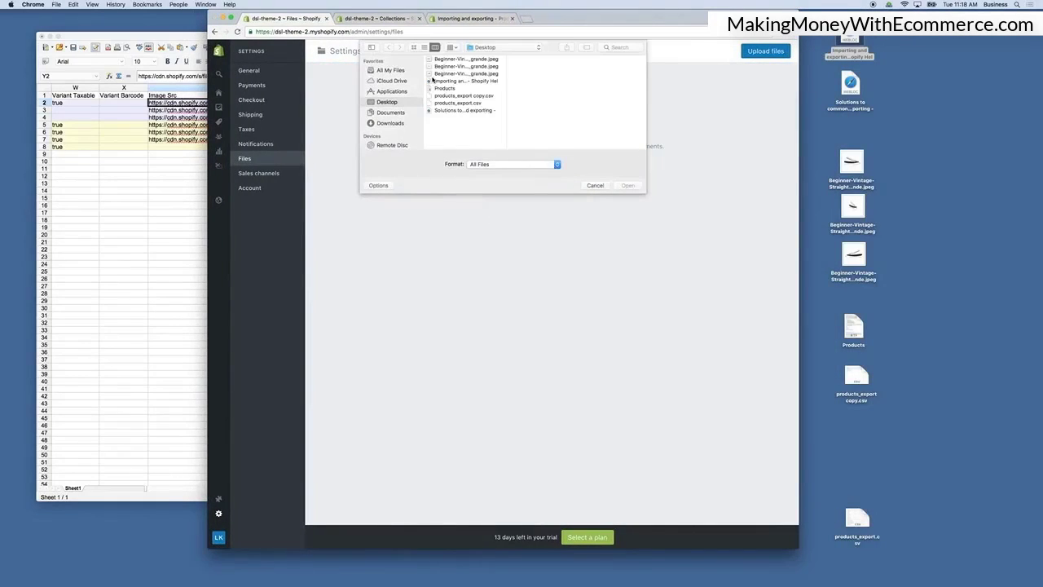
{"action": "left_click", "coordinate": [459, 60]}
{"action": "left_click", "coordinate": [458, 74], "text": "shift"}
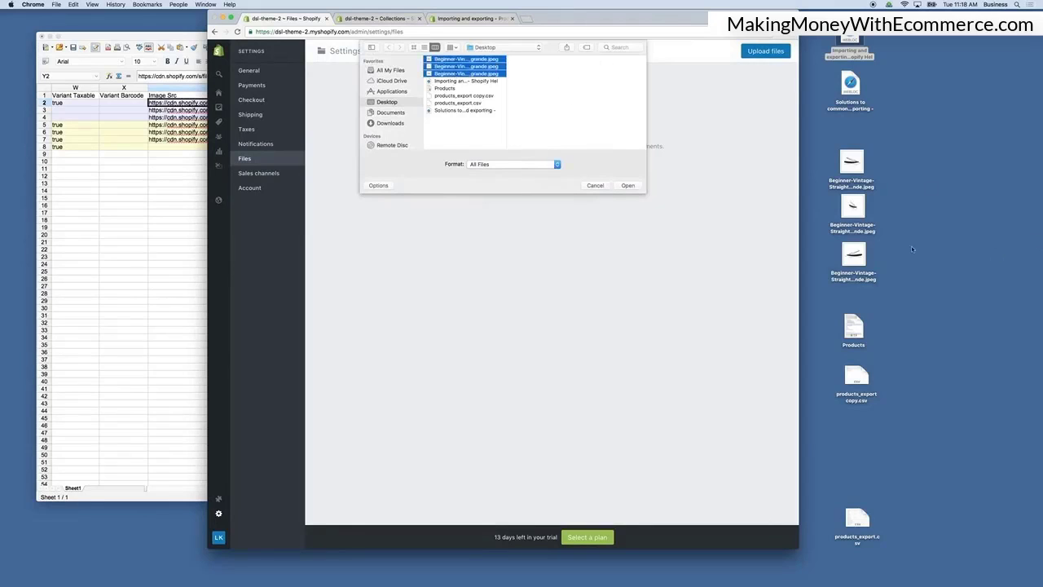
{"action": "key", "text": "Return"}
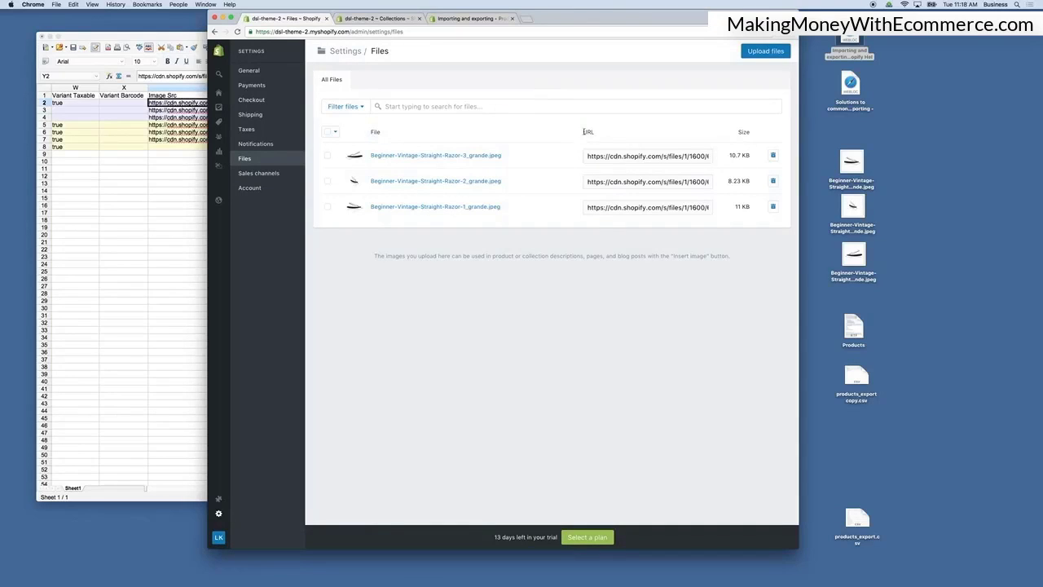
Copy the Razor-3 image's file URL and open it in a new browser window to view it, then close that window.
{"action": "left_click", "coordinate": [636, 158]}
{"action": "left_click", "coordinate": [632, 170]}
{"action": "left_click", "coordinate": [628, 160]}
{"action": "double_click", "coordinate": [628, 161]}
{"action": "key", "text": "super+a"}
{"action": "key", "text": "super+c"}
{"action": "key", "text": "super+n"}
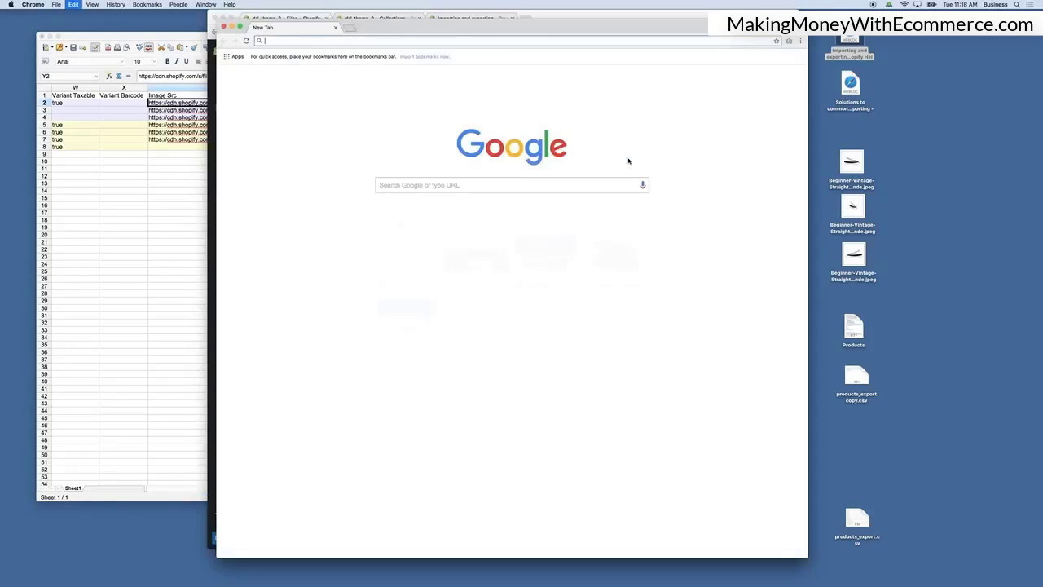
{"action": "key", "text": "super+v"}
{"action": "key", "text": "Return"}
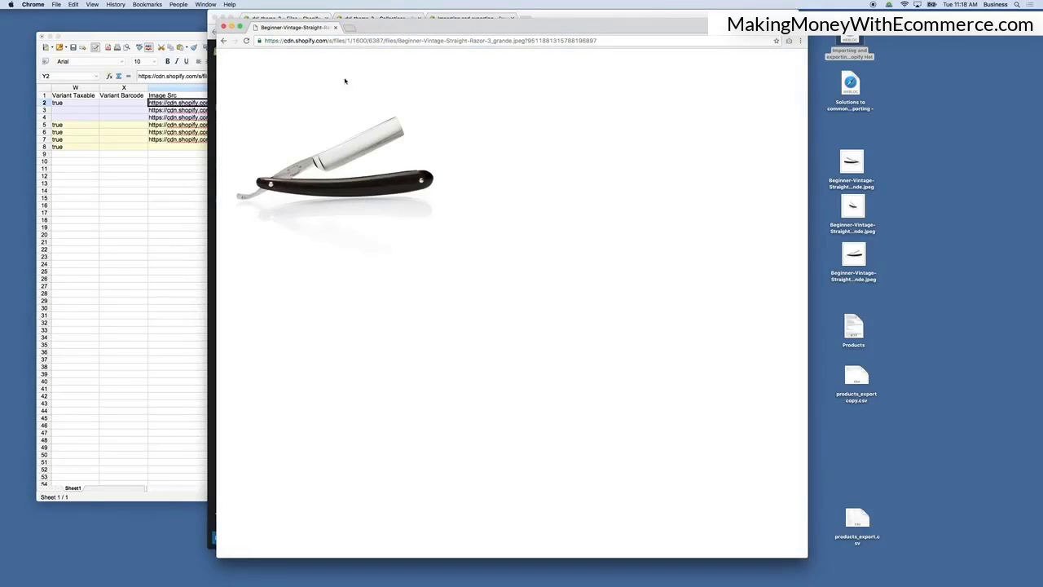
{"action": "left_click", "coordinate": [334, 28]}
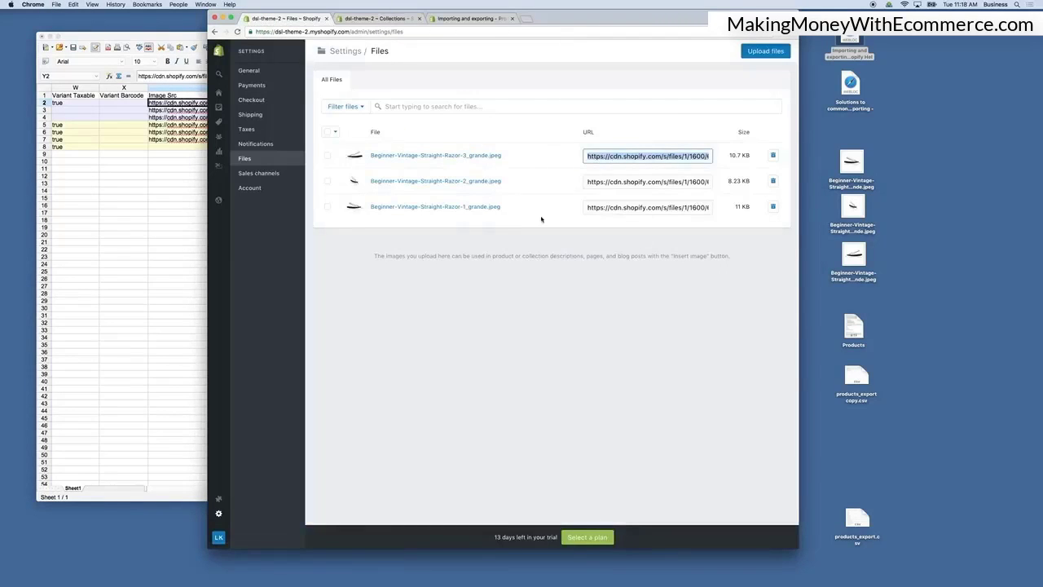
Scroll through the CSV spreadsheet's columns from Handle across to Image Src.
{"action": "left_click", "coordinate": [153, 157]}
{"action": "scroll", "coordinate": [244, 163], "scroll_direction": "left", "scroll_amount": 15}
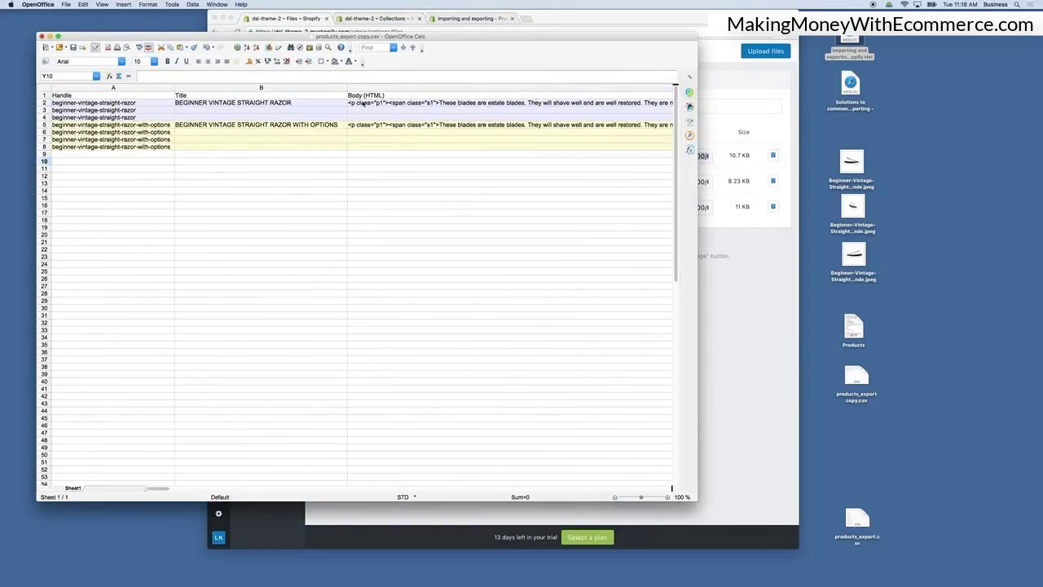
{"action": "left_click", "coordinate": [285, 106]}
{"action": "scroll", "coordinate": [396, 117], "scroll_direction": "right", "scroll_amount": 15}
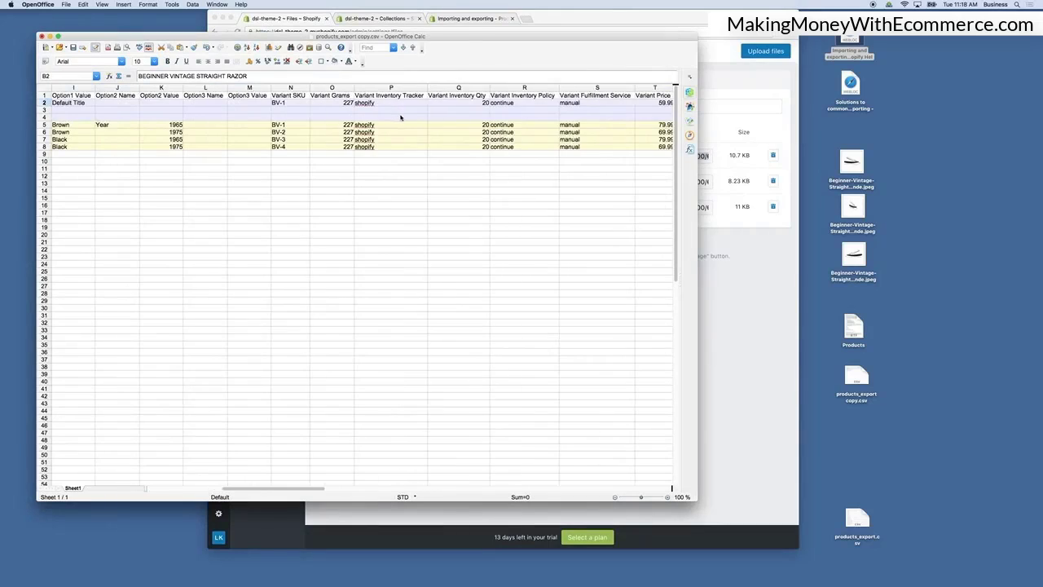
{"action": "scroll", "coordinate": [400, 117], "scroll_direction": "right", "scroll_amount": 3}
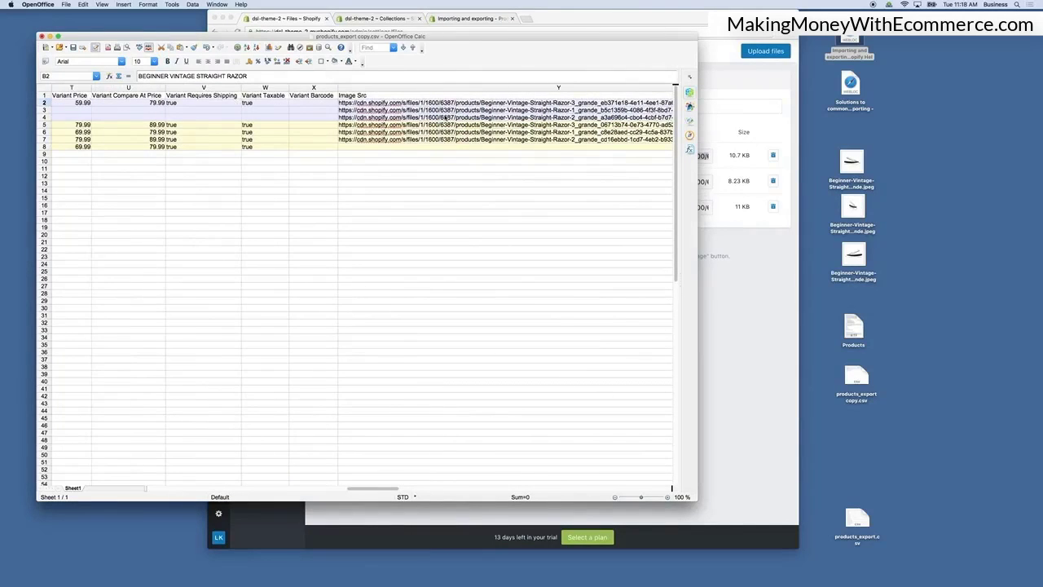
{"action": "scroll", "coordinate": [378, 113], "scroll_direction": "left", "scroll_amount": 19}
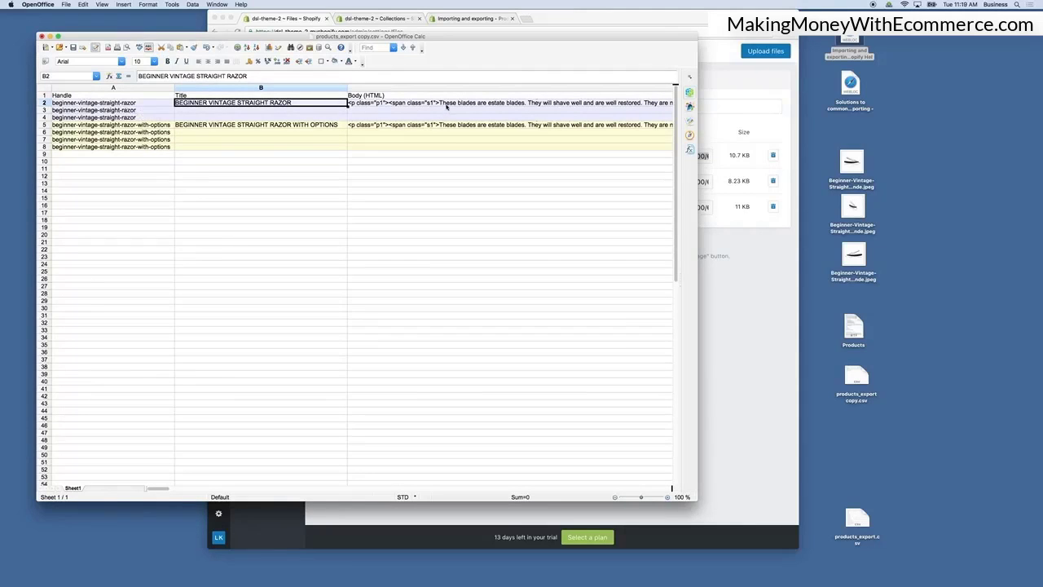
{"action": "scroll", "coordinate": [489, 130], "scroll_direction": "right", "scroll_amount": 10}
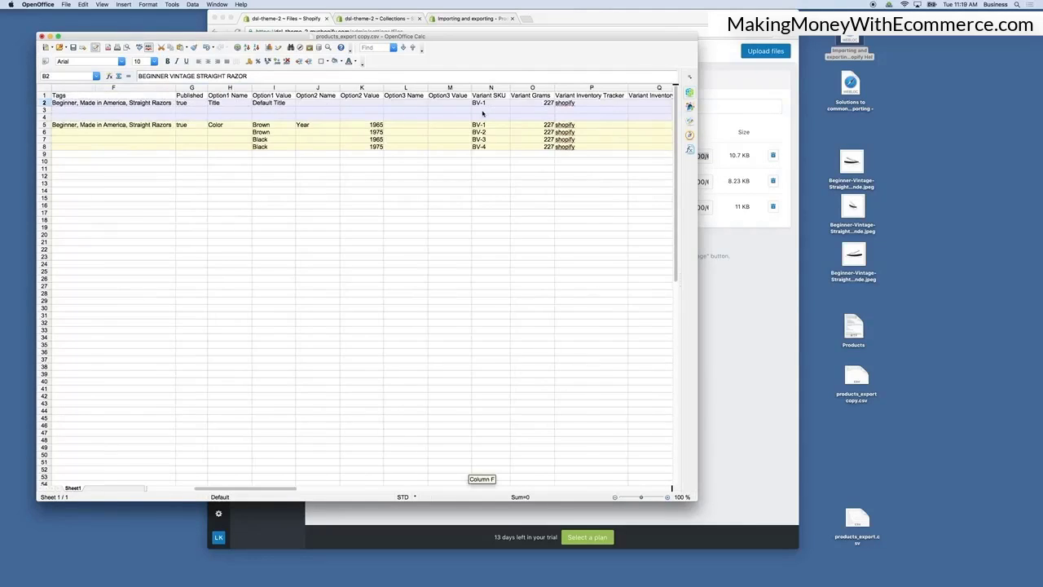
{"action": "scroll", "coordinate": [562, 169], "scroll_direction": "left", "scroll_amount": 10}
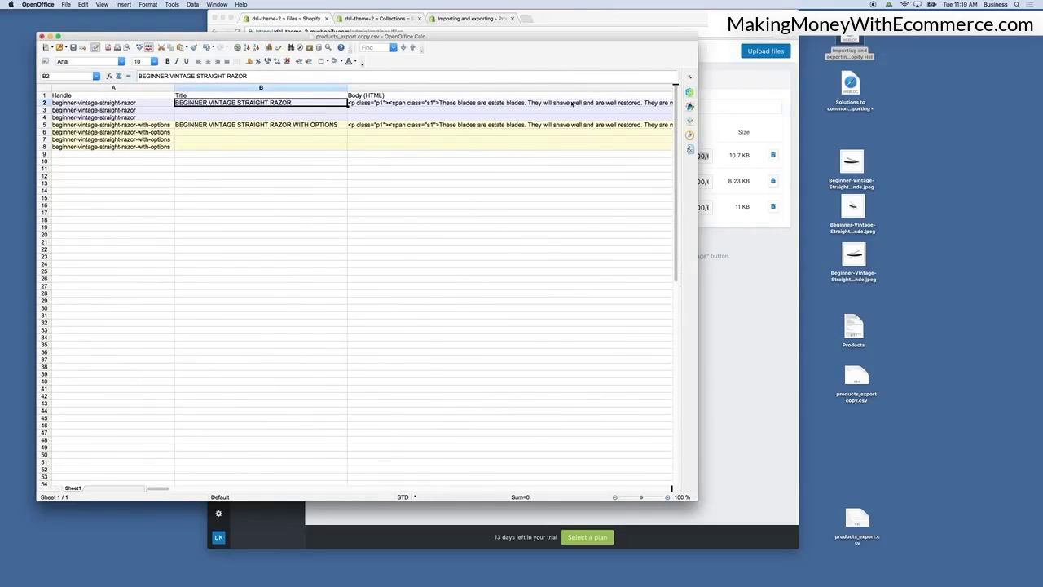
{"action": "scroll", "coordinate": [573, 104], "scroll_direction": "right", "scroll_amount": 10}
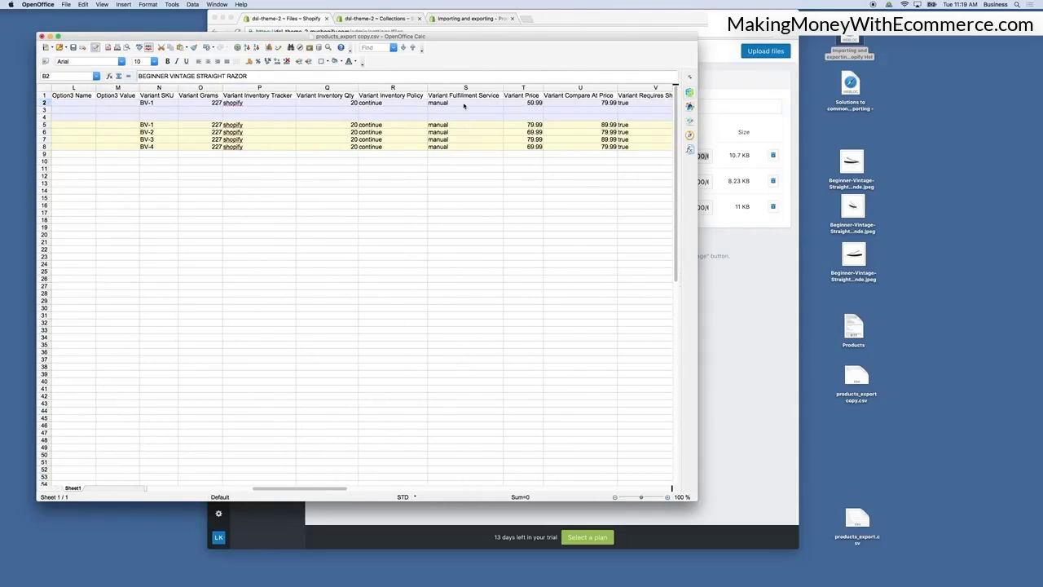
{"action": "scroll", "coordinate": [595, 112], "scroll_direction": "right", "scroll_amount": 5}
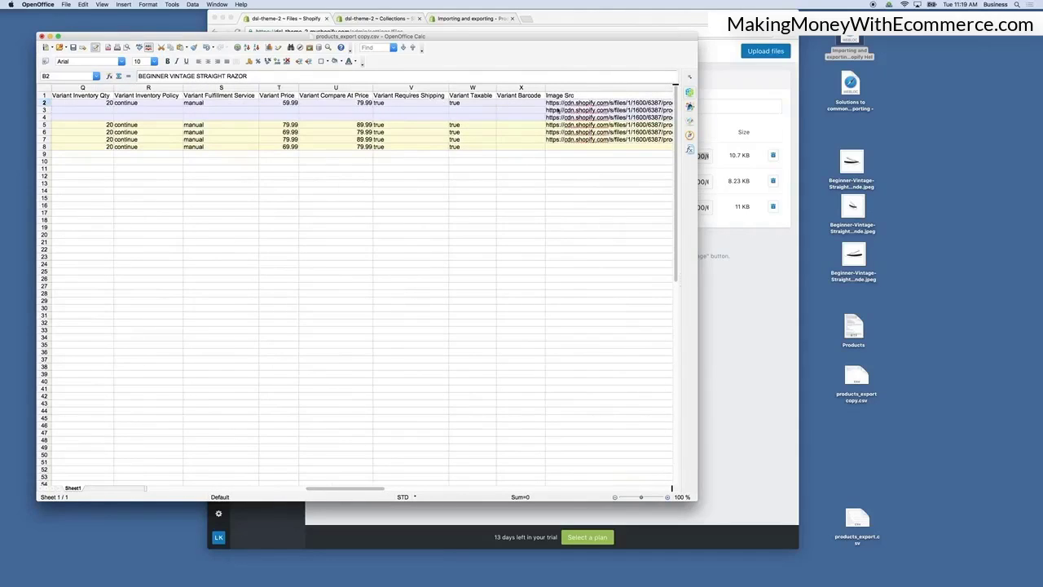
{"action": "scroll", "coordinate": [442, 142], "scroll_direction": "right", "scroll_amount": 5}
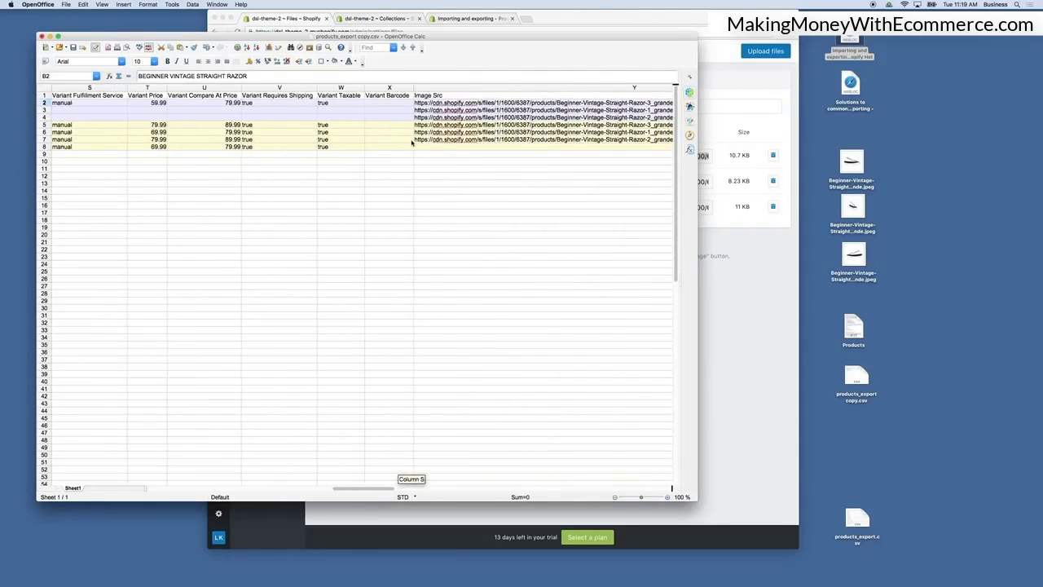
Paste the uploaded Razor-3 file URL into the first product's Image Src cell Y2.
{"action": "left_click", "coordinate": [736, 302]}
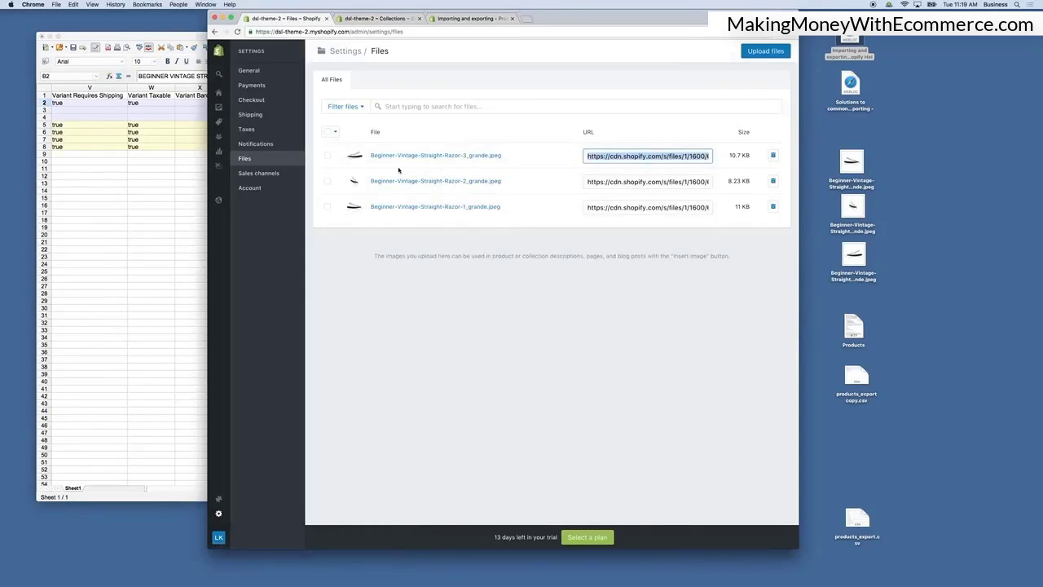
{"action": "left_click", "coordinate": [633, 130]}
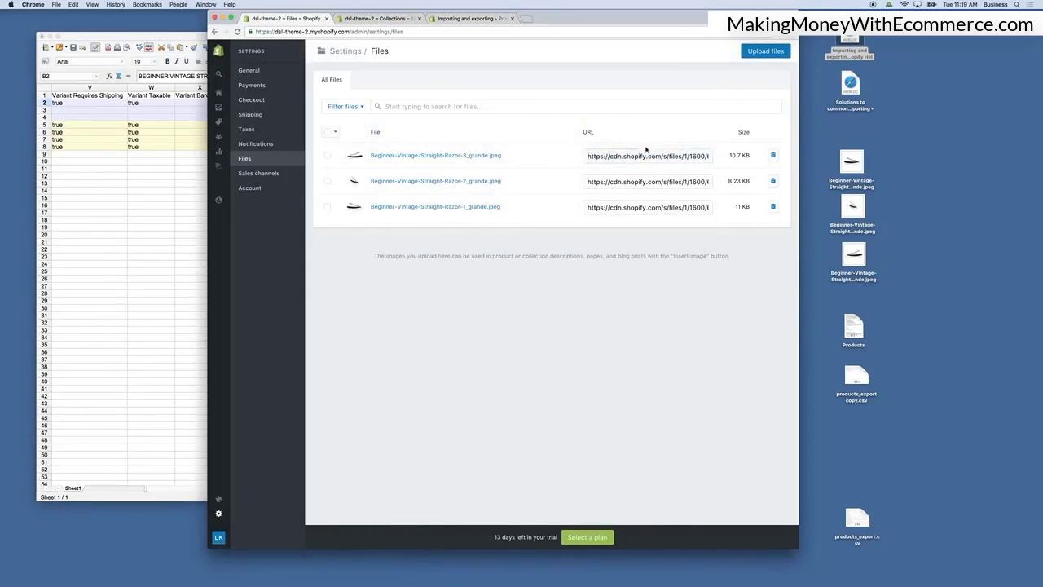
{"action": "left_click", "coordinate": [648, 156]}
{"action": "left_click", "coordinate": [648, 132]}
{"action": "left_click", "coordinate": [644, 156]}
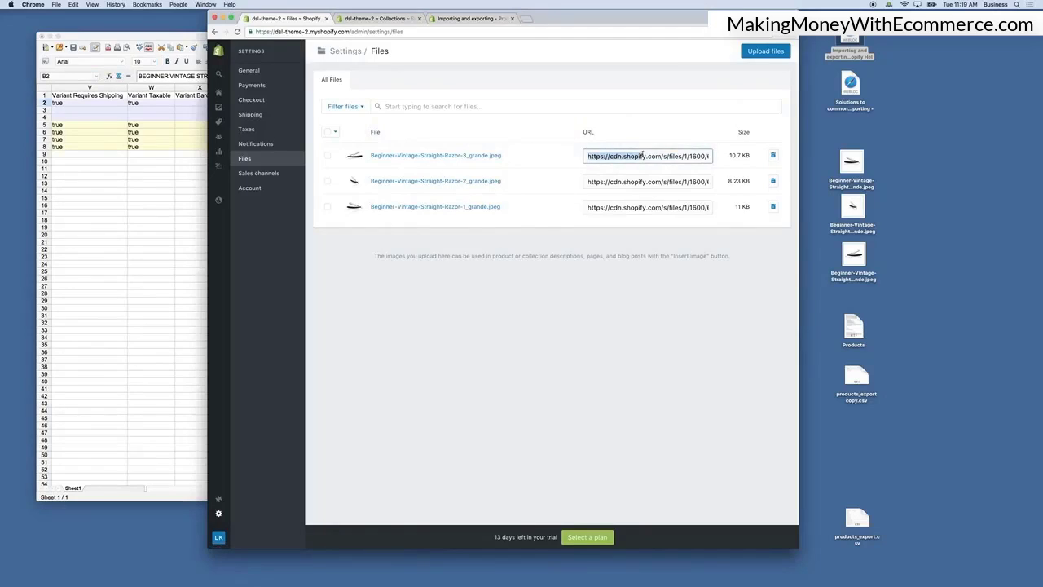
{"action": "left_click", "coordinate": [127, 183]}
{"action": "left_click", "coordinate": [261, 103]}
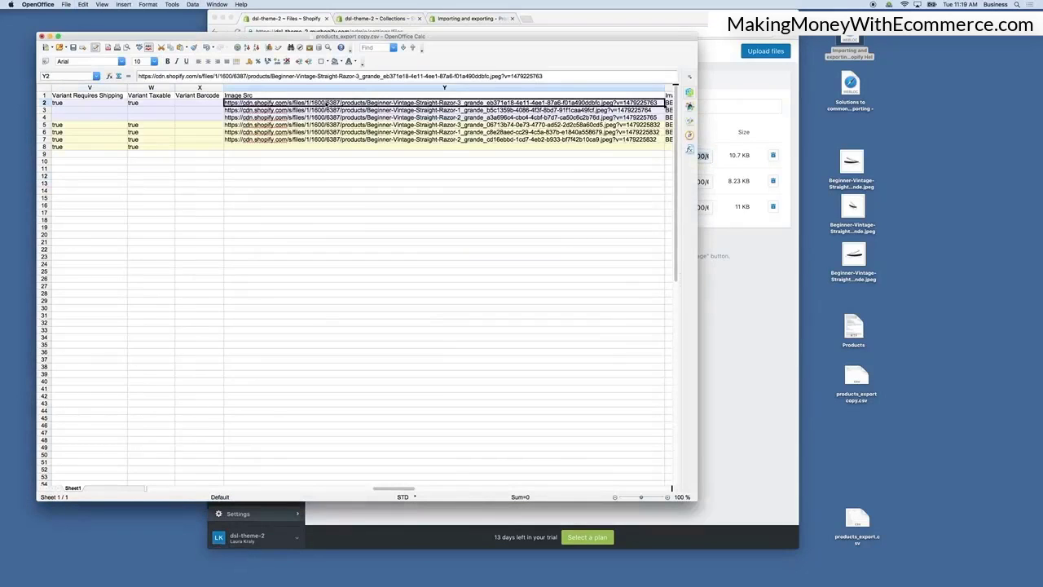
{"action": "key", "text": "super+v"}
Copy the Razor-2 file URL and paste it into Image Src cell Y3.
{"action": "left_click", "coordinate": [750, 305]}
{"action": "left_click", "coordinate": [634, 182]}
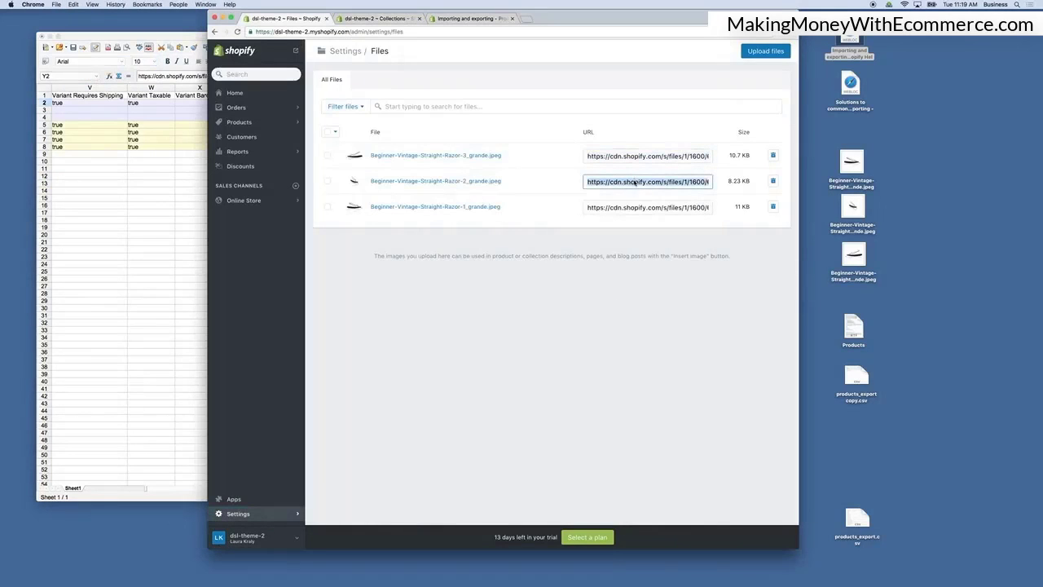
{"action": "left_click", "coordinate": [151, 182]}
{"action": "left_click", "coordinate": [267, 111]}
{"action": "key", "text": "super+v"}
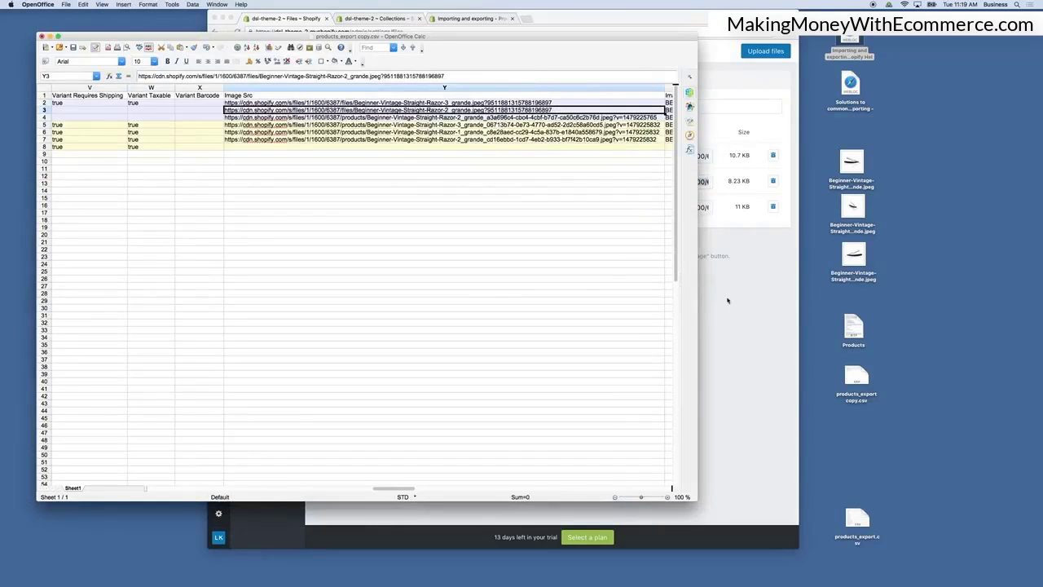
Copy the Razor-1 file URL and paste it into Image Src cell Y4.
{"action": "left_click", "coordinate": [727, 300]}
{"action": "left_click", "coordinate": [603, 208]}
{"action": "left_click", "coordinate": [611, 251]}
{"action": "left_click", "coordinate": [617, 211]}
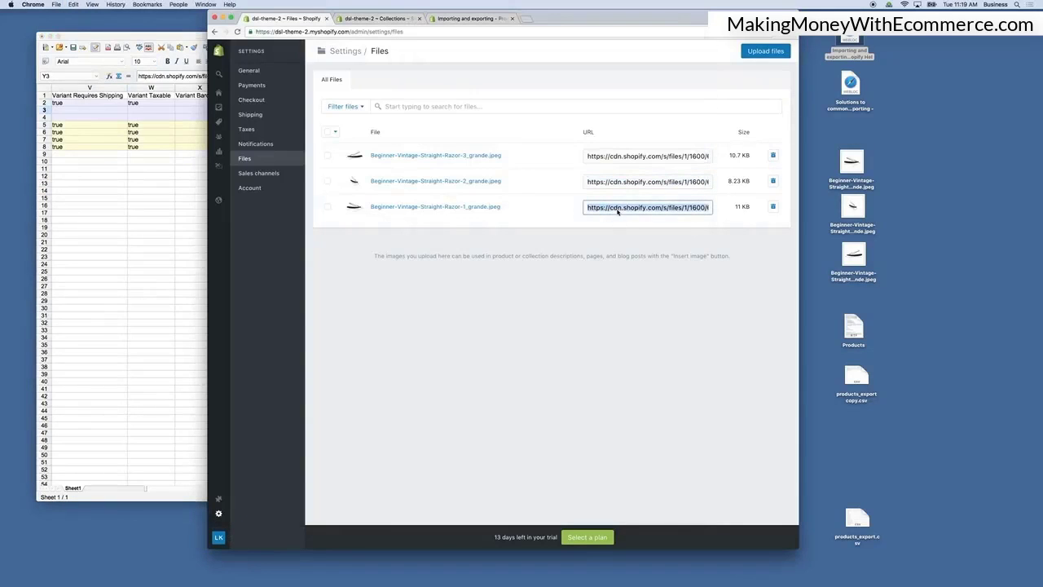
{"action": "left_click", "coordinate": [617, 219]}
{"action": "left_click", "coordinate": [622, 211]}
{"action": "key", "text": "super+c"}
{"action": "left_click", "coordinate": [186, 191]}
{"action": "left_click", "coordinate": [287, 118]}
{"action": "key", "text": "super+v"}
{"action": "left_click", "coordinate": [387, 164]}
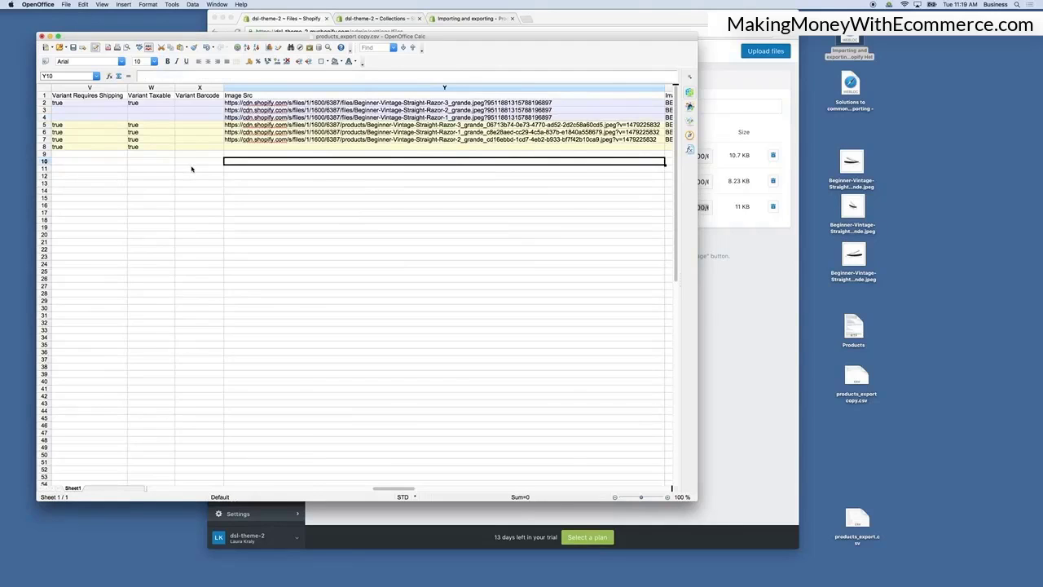
Scroll across the spreadsheet to review the updated Image Src column against the other columns.
{"action": "scroll", "coordinate": [192, 169], "scroll_direction": "left", "scroll_amount": 10}
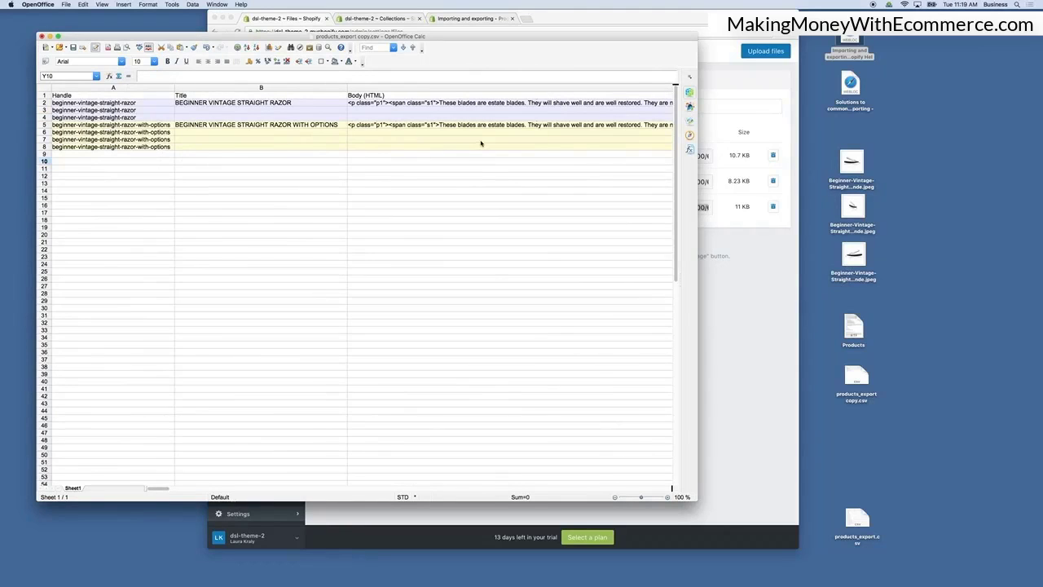
{"action": "scroll", "coordinate": [480, 144], "scroll_direction": "right", "scroll_amount": 10}
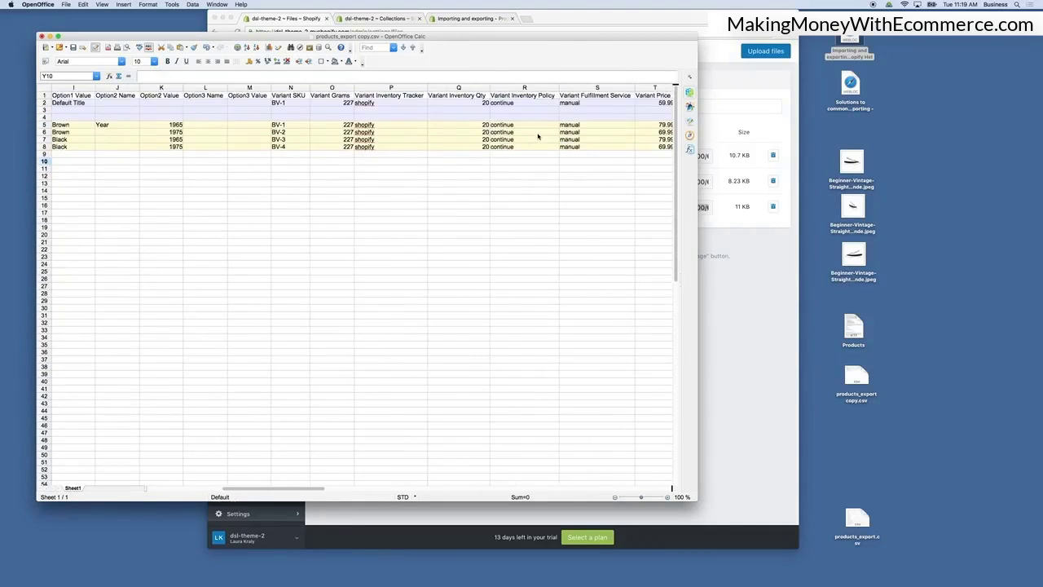
{"action": "scroll", "coordinate": [537, 137], "scroll_direction": "right", "scroll_amount": 10}
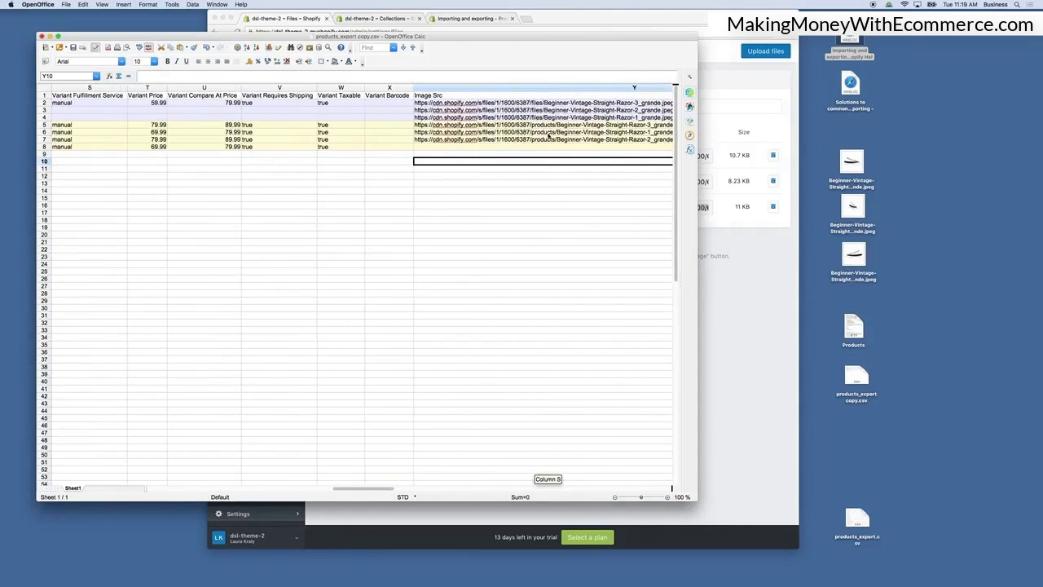
{"action": "scroll", "coordinate": [549, 136], "scroll_direction": "right", "scroll_amount": 4}
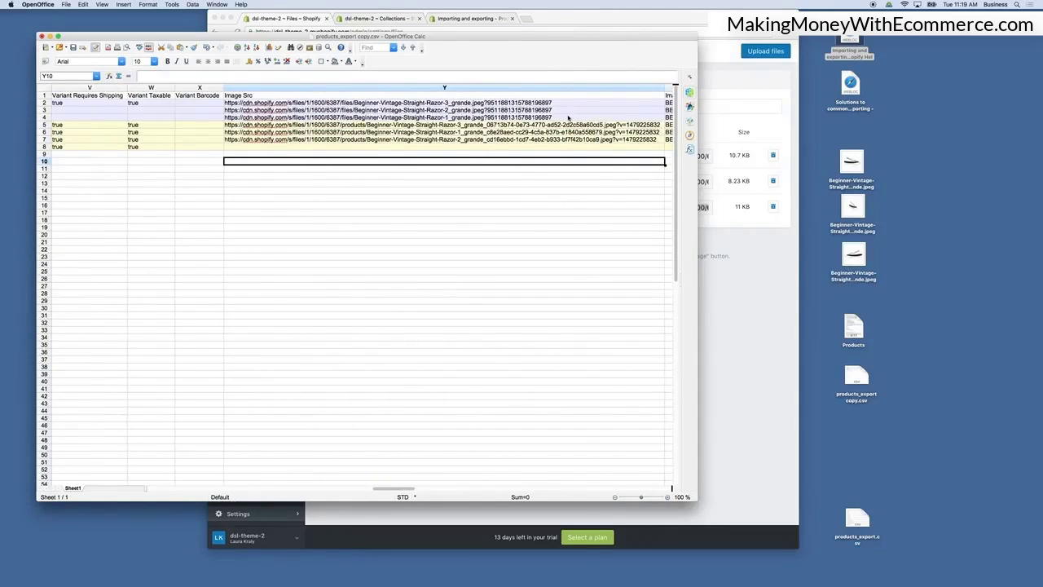
{"action": "scroll", "coordinate": [568, 118], "scroll_direction": "right", "scroll_amount": 5}
{"action": "scroll", "coordinate": [568, 120], "scroll_direction": "left", "scroll_amount": 3}
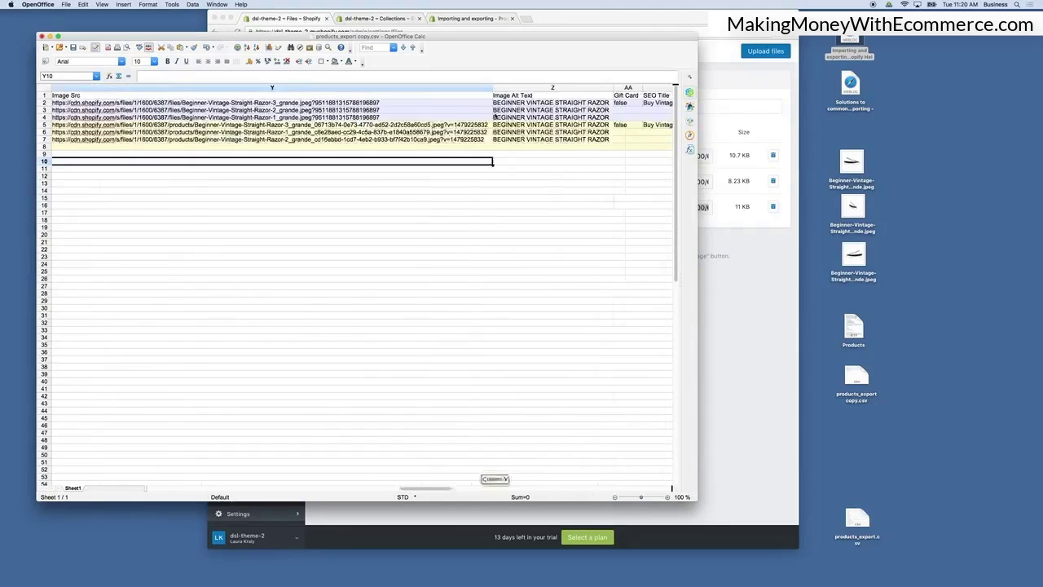
{"action": "scroll", "coordinate": [495, 116], "scroll_direction": "left", "scroll_amount": 1}
{"action": "left_click", "coordinate": [572, 103]}
Open the store's Products list in the Shopify admin.
{"action": "left_click", "coordinate": [722, 270]}
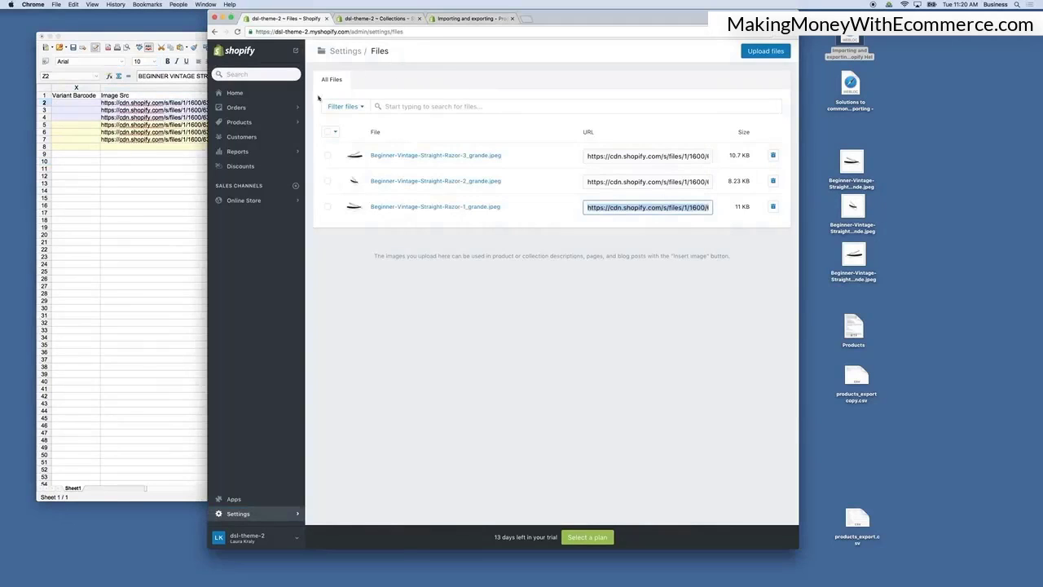
{"action": "left_click", "coordinate": [245, 200]}
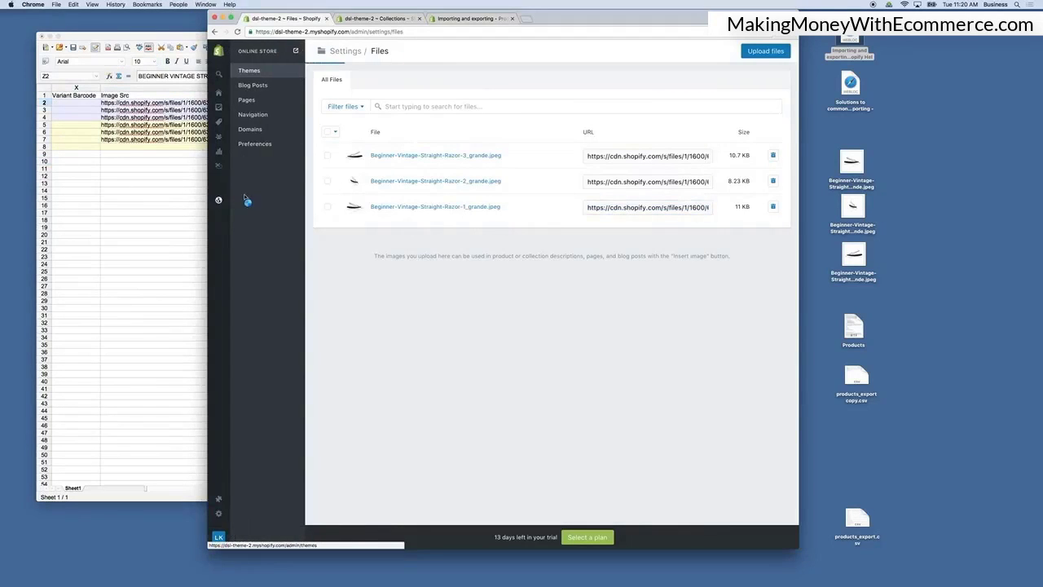
{"action": "left_click", "coordinate": [219, 123]}
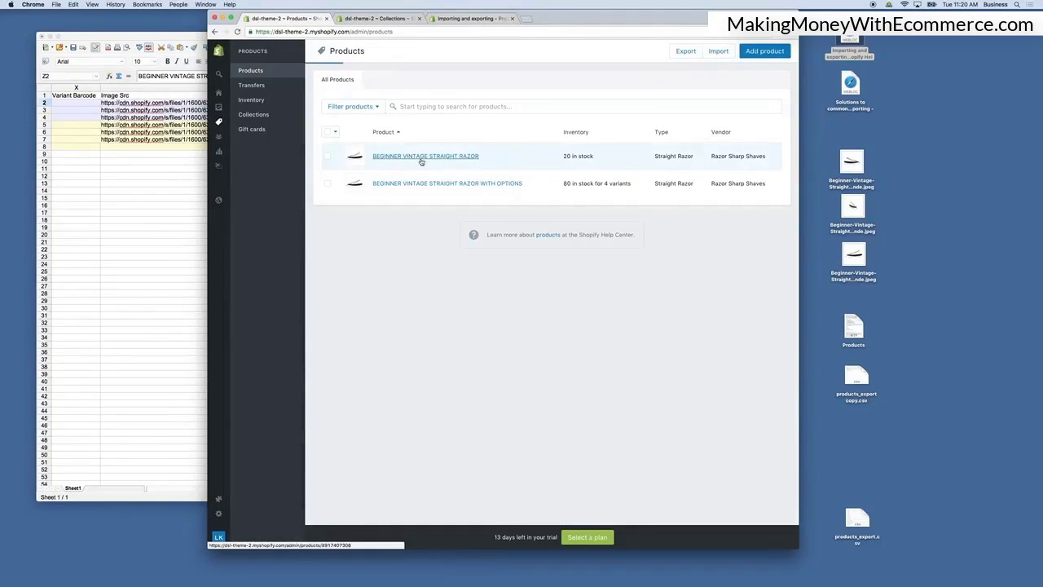
Open the Beginner Vintage Straight Razor product and inspect the alt text of its main image.
{"action": "left_click", "coordinate": [421, 158]}
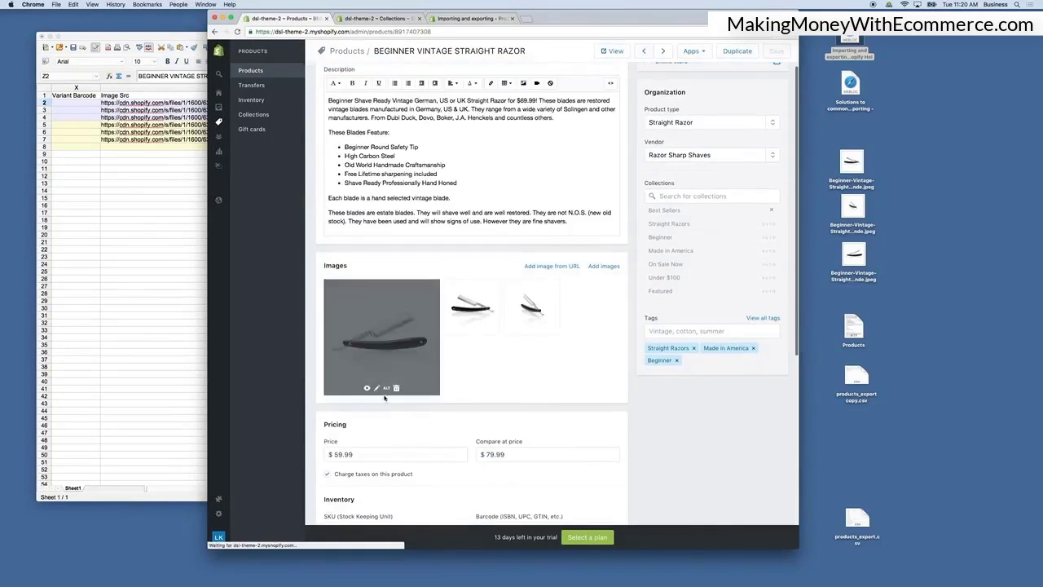
{"action": "left_click", "coordinate": [386, 388]}
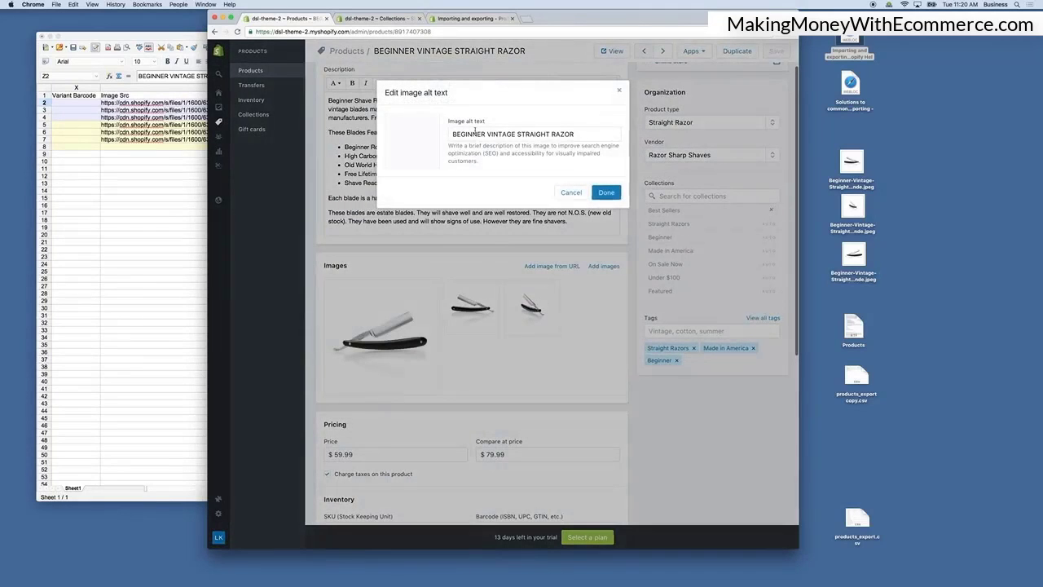
{"action": "left_click_drag", "start_coordinate": [452, 134], "coordinate": [574, 134]}
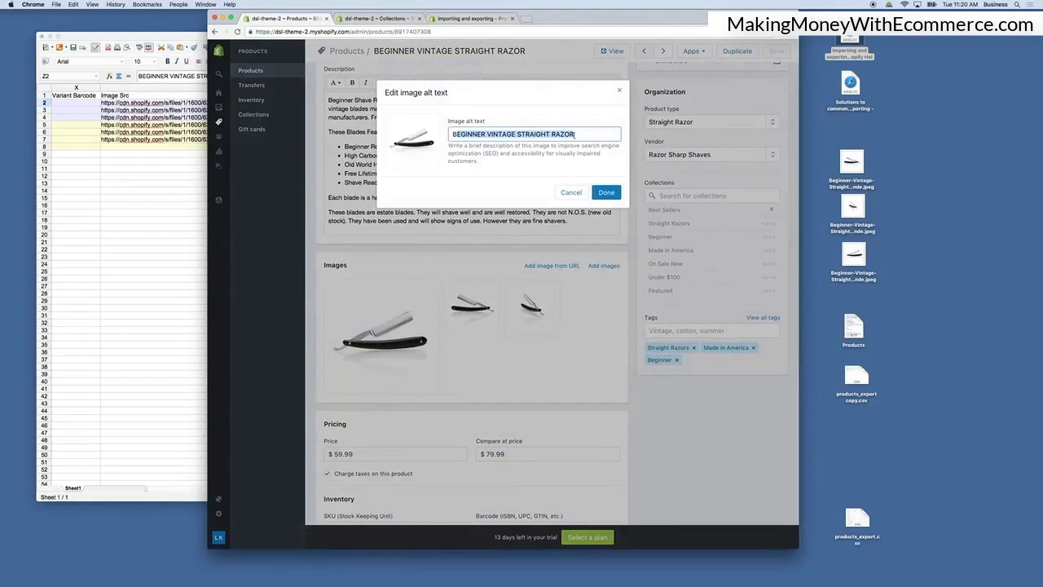
Review the Image Alt Text, Gift Card and SEO Title cells for the first product in the spreadsheet.
{"action": "left_click", "coordinate": [106, 196]}
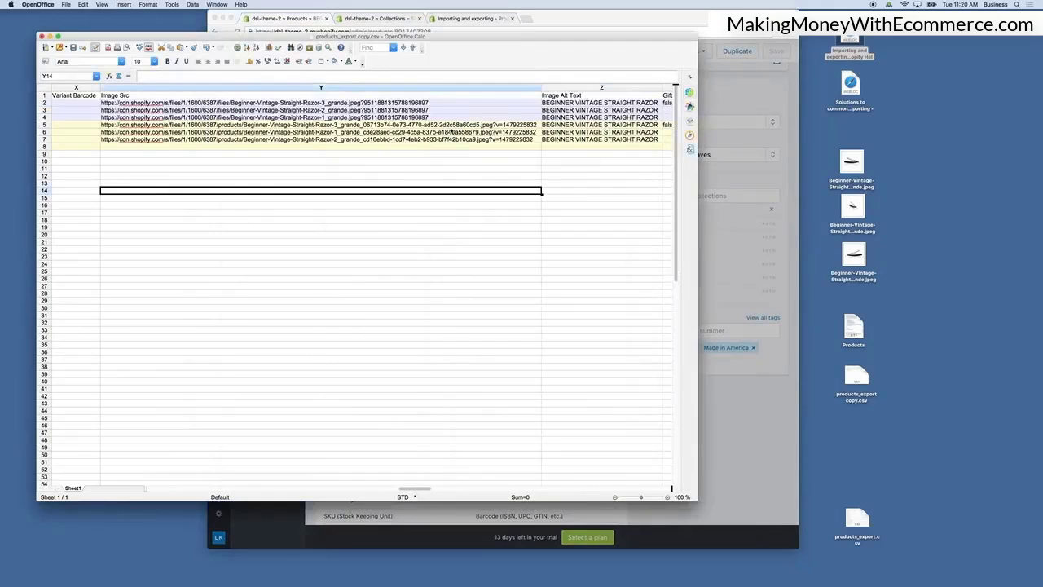
{"action": "left_click", "coordinate": [598, 103]}
{"action": "left_click", "coordinate": [597, 110]}
{"action": "left_click", "coordinate": [598, 117]}
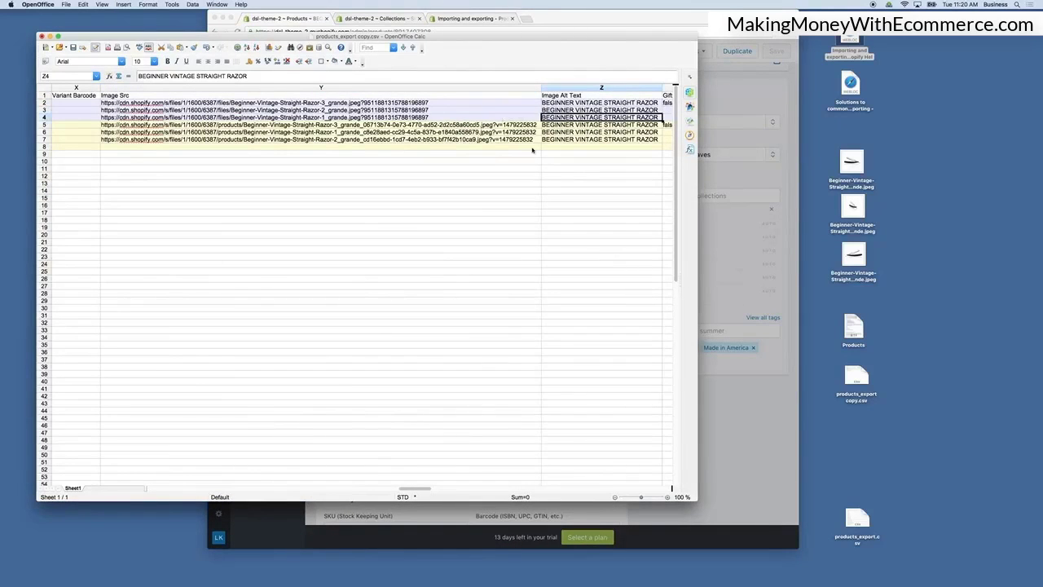
{"action": "left_click", "coordinate": [519, 171]}
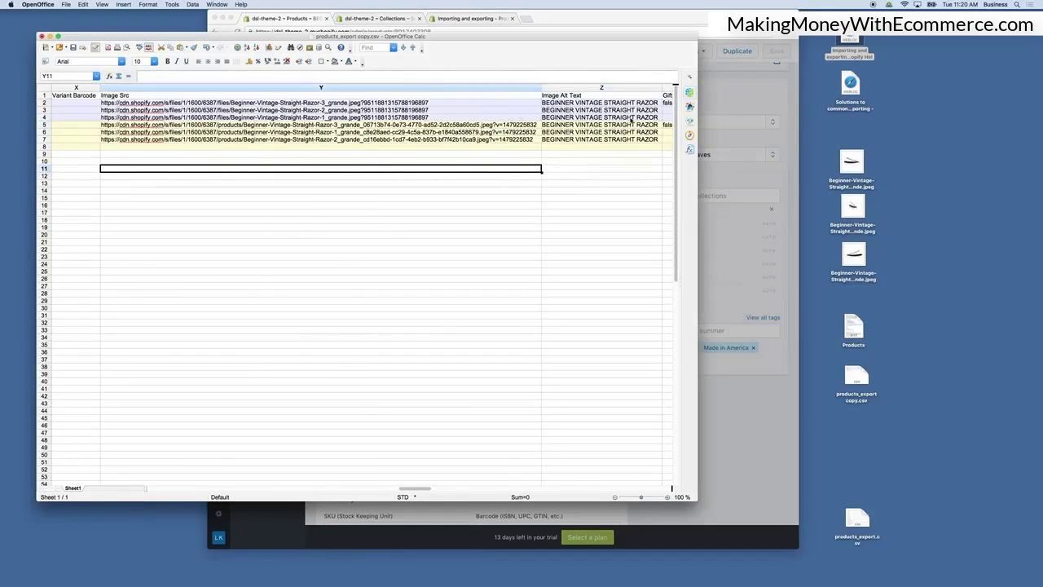
{"action": "scroll", "coordinate": [631, 121], "scroll_direction": "right", "scroll_amount": 5}
{"action": "scroll", "coordinate": [632, 120], "scroll_direction": "left", "scroll_amount": 1}
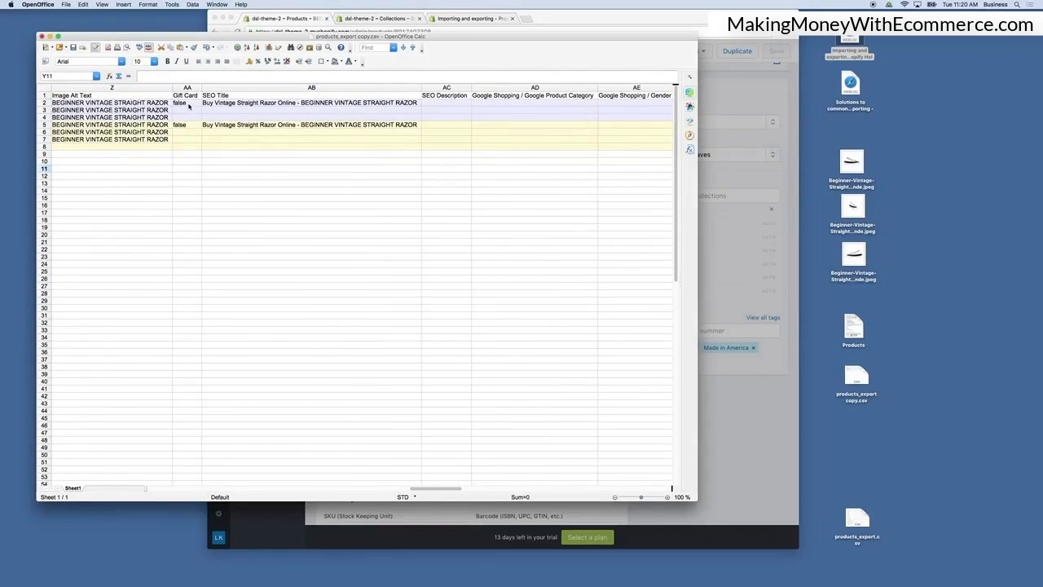
{"action": "left_click", "coordinate": [189, 104]}
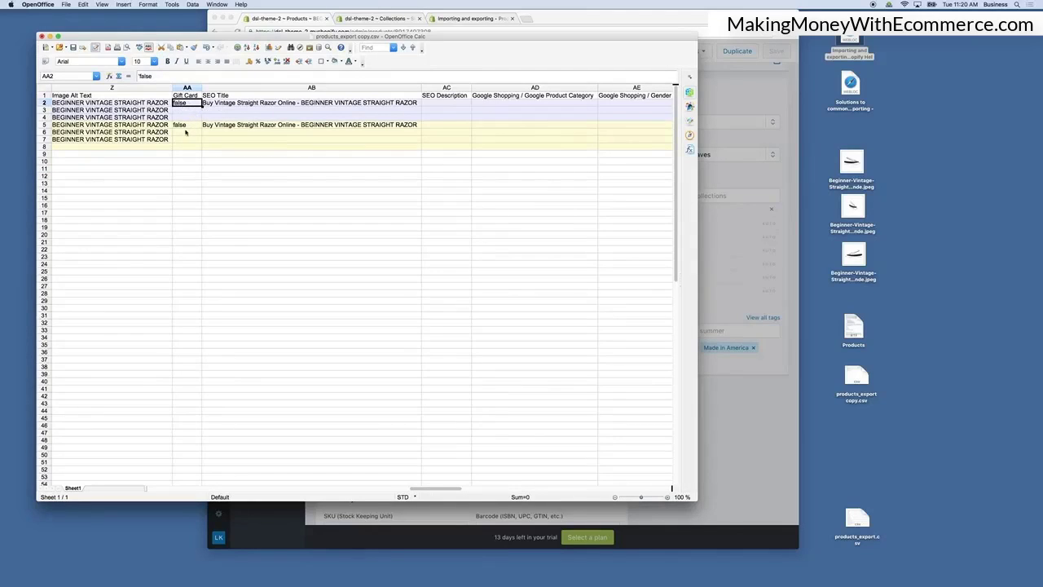
{"action": "left_click", "coordinate": [233, 104]}
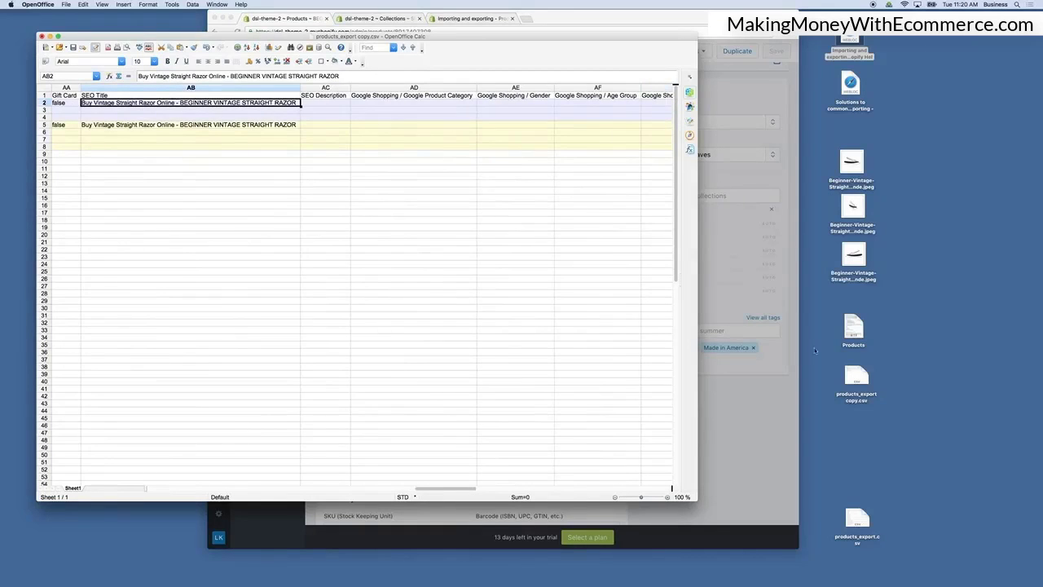
Close the alt text dialog and examine the product's inventory, shipping and search engine listing preview sections.
{"action": "left_click", "coordinate": [748, 389]}
{"action": "left_click", "coordinate": [568, 192]}
{"action": "scroll", "coordinate": [562, 432], "scroll_direction": "down", "scroll_amount": 4}
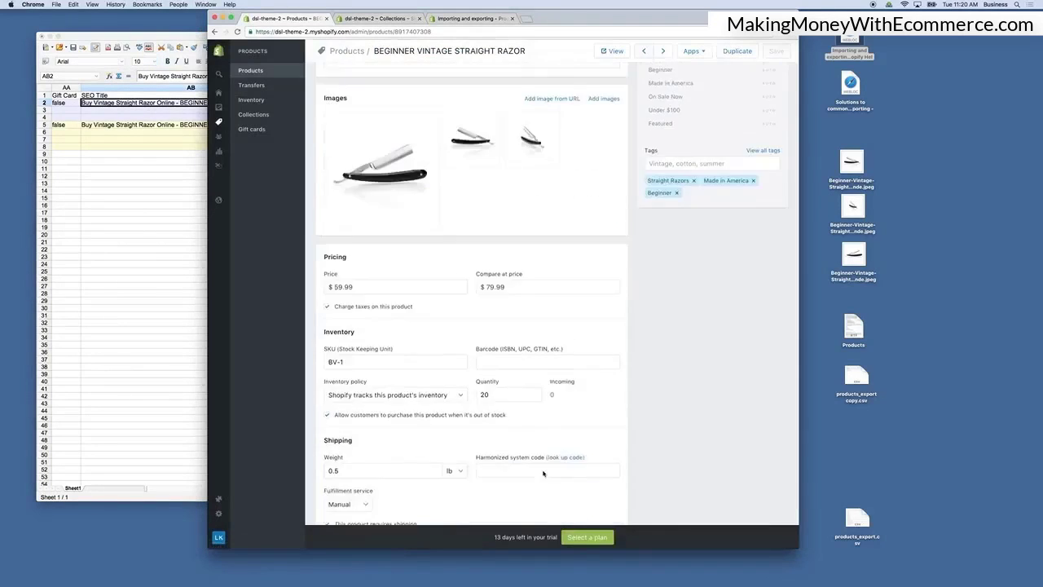
{"action": "scroll", "coordinate": [544, 472], "scroll_direction": "down", "scroll_amount": 3}
{"action": "left_click", "coordinate": [594, 422]}
{"action": "scroll", "coordinate": [513, 396], "scroll_direction": "down", "scroll_amount": 2}
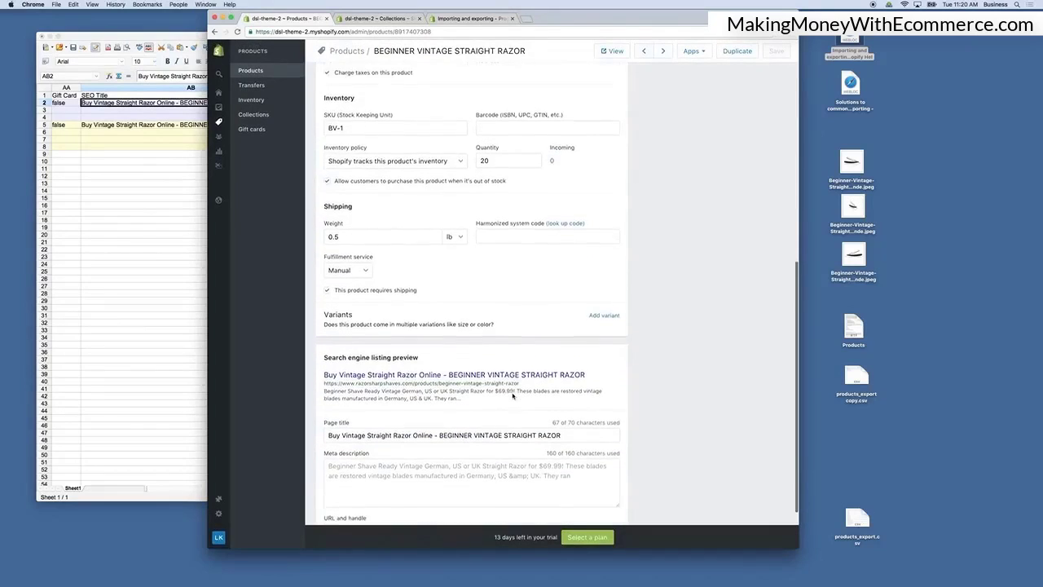
{"action": "scroll", "coordinate": [513, 396], "scroll_direction": "down", "scroll_amount": 1}
Copy the product's meta description from Shopify and paste it into SEO Description cell AC2.
{"action": "left_click", "coordinate": [133, 182]}
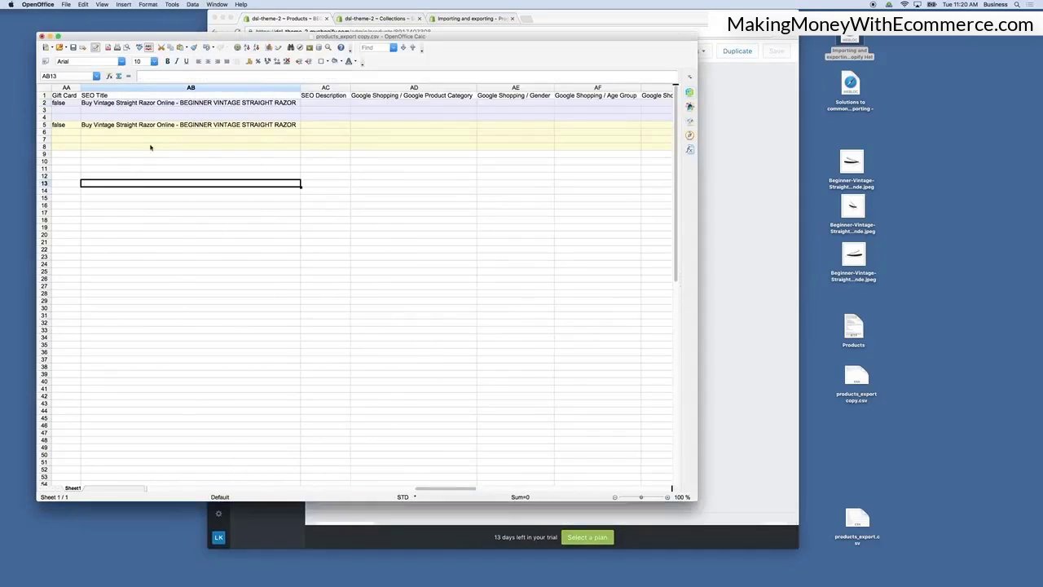
{"action": "left_click", "coordinate": [312, 106]}
{"action": "left_click", "coordinate": [786, 403]}
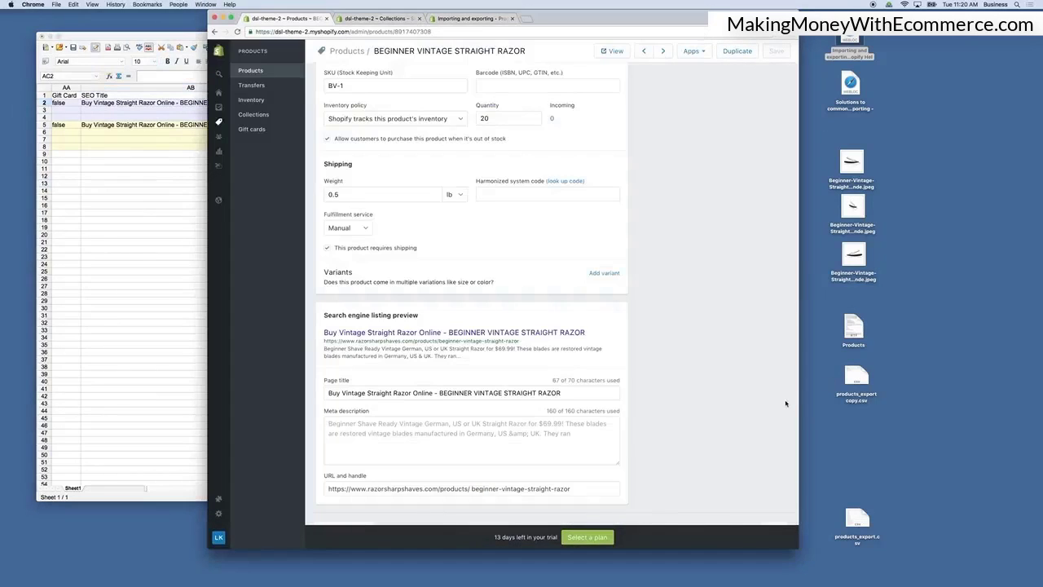
{"action": "left_click", "coordinate": [564, 445]}
{"action": "left_click_drag", "start_coordinate": [573, 441], "coordinate": [308, 388]}
{"action": "key", "text": "cmd+c"}
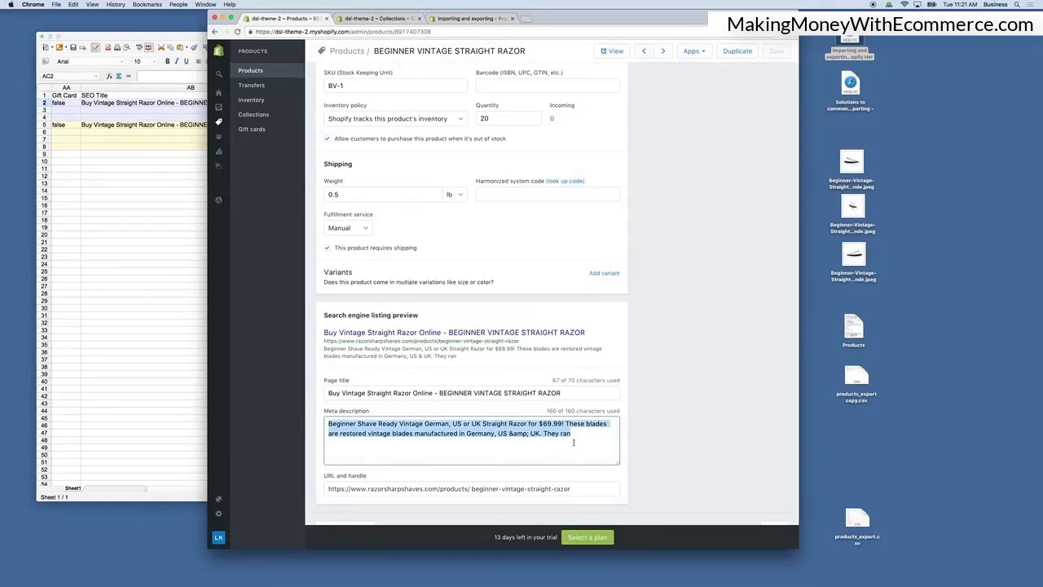
{"action": "left_click", "coordinate": [137, 231]}
{"action": "left_click", "coordinate": [325, 103]}
{"action": "key", "text": "cmd+v"}
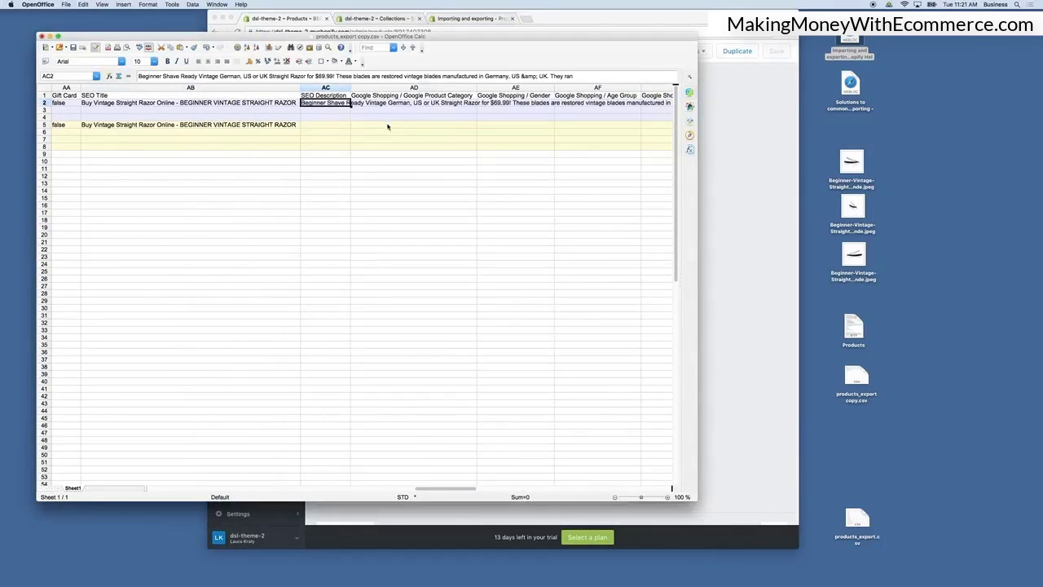
Scroll across the spreadsheet to review the Google Shopping, variant image and weight unit columns.
{"action": "left_click", "coordinate": [380, 184]}
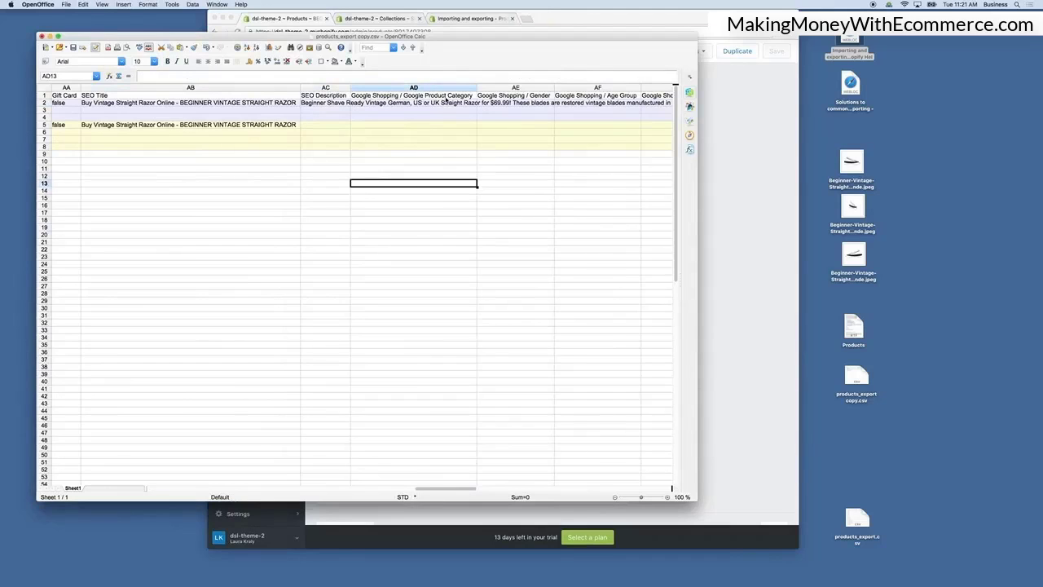
{"action": "scroll", "coordinate": [432, 100], "scroll_direction": "right", "scroll_amount": 5}
{"action": "scroll", "coordinate": [454, 101], "scroll_direction": "right", "scroll_amount": 1}
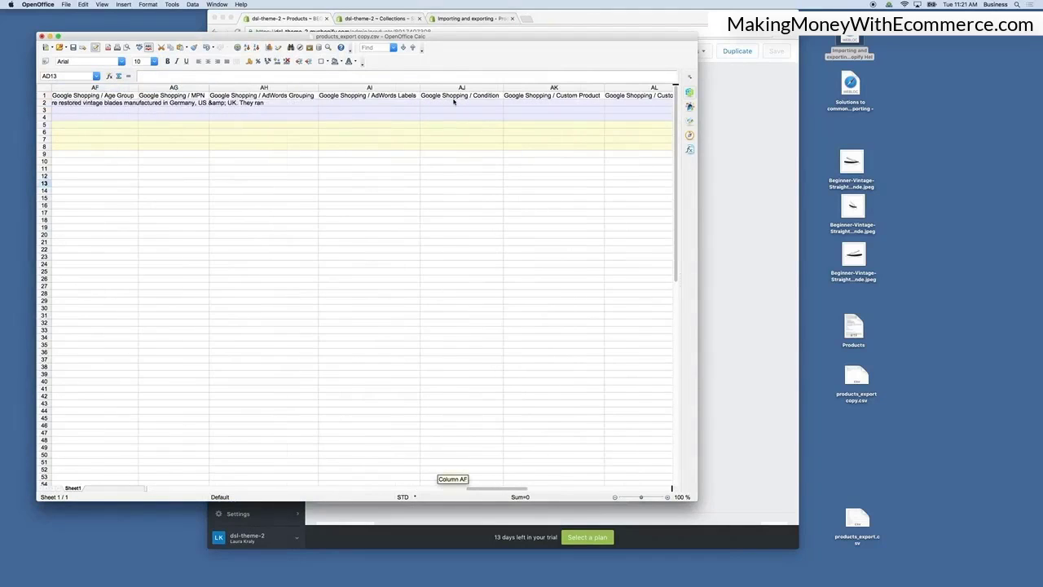
{"action": "scroll", "coordinate": [454, 101], "scroll_direction": "right", "scroll_amount": 1}
{"action": "scroll", "coordinate": [454, 102], "scroll_direction": "up", "scroll_amount": 1}
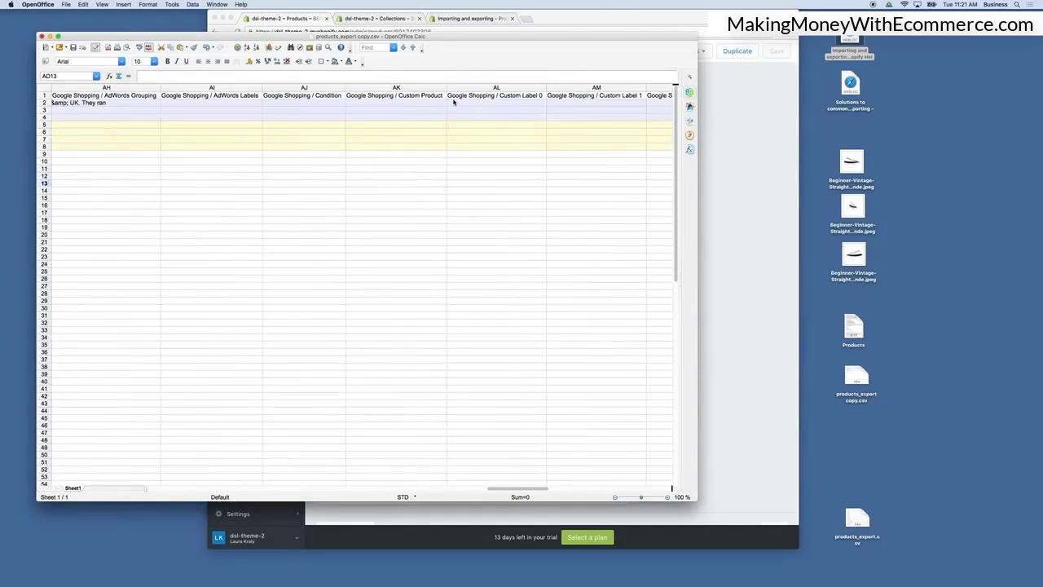
{"action": "scroll", "coordinate": [454, 101], "scroll_direction": "right", "scroll_amount": 5}
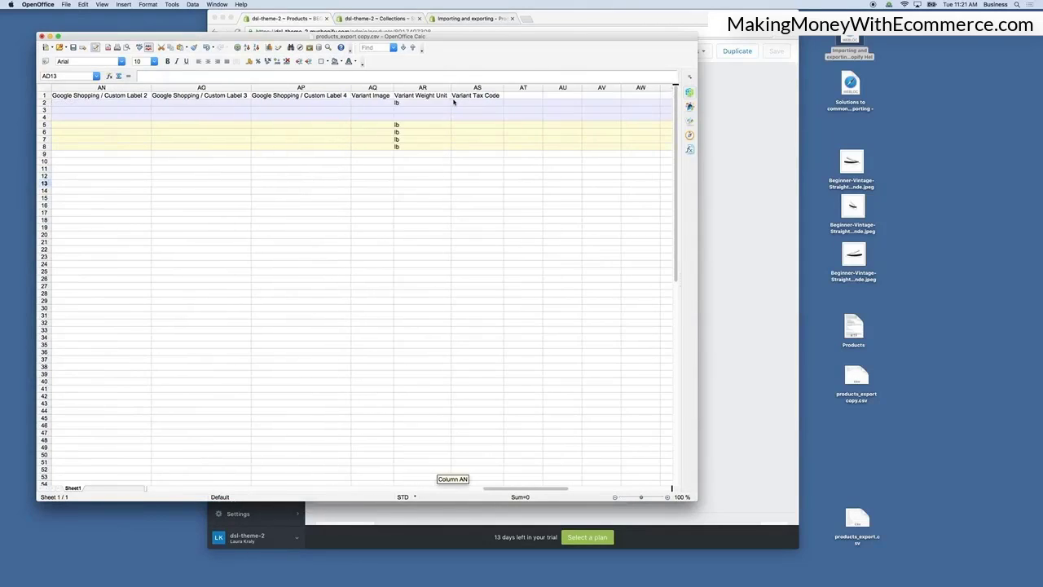
{"action": "scroll", "coordinate": [454, 102], "scroll_direction": "left", "scroll_amount": 3}
{"action": "scroll", "coordinate": [454, 102], "scroll_direction": "left", "scroll_amount": 5}
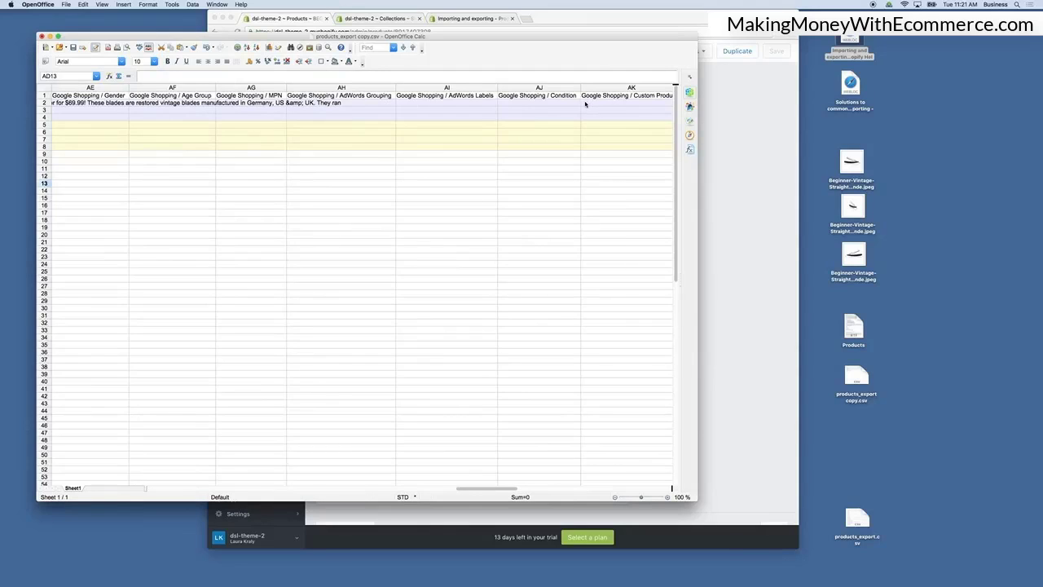
{"action": "scroll", "coordinate": [440, 103], "scroll_direction": "right", "scroll_amount": 4}
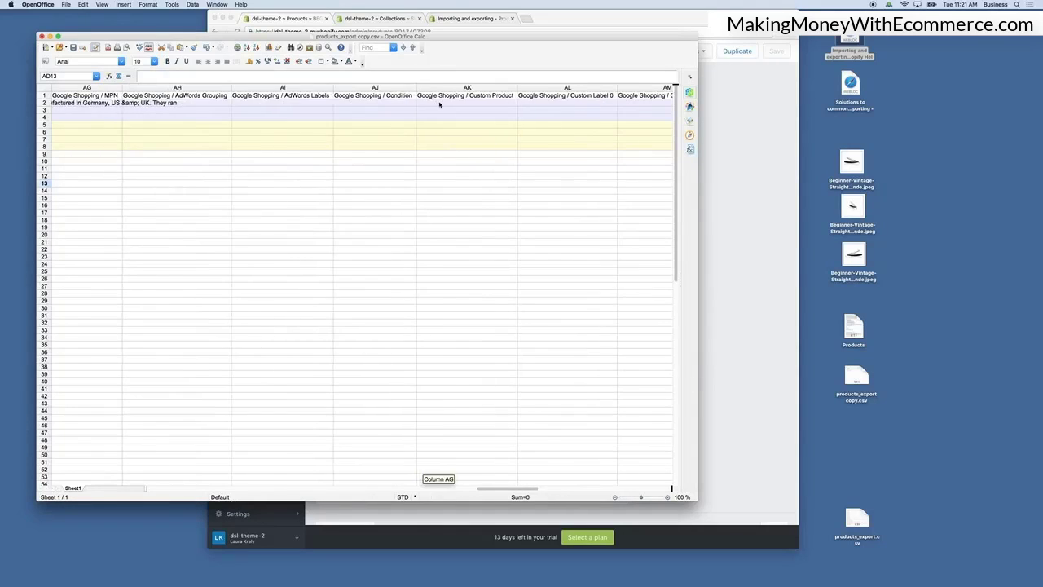
{"action": "scroll", "coordinate": [440, 104], "scroll_direction": "right", "scroll_amount": 3}
{"action": "scroll", "coordinate": [439, 104], "scroll_direction": "right", "scroll_amount": 1}
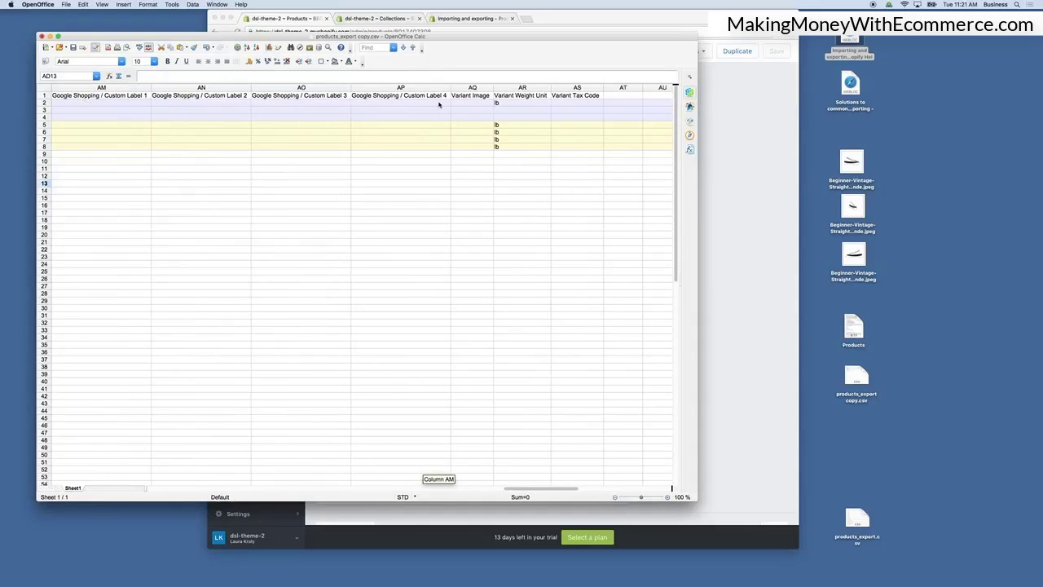
{"action": "scroll", "coordinate": [464, 120], "scroll_direction": "left", "scroll_amount": 20}
{"action": "scroll", "coordinate": [477, 119], "scroll_direction": "right", "scroll_amount": 3}
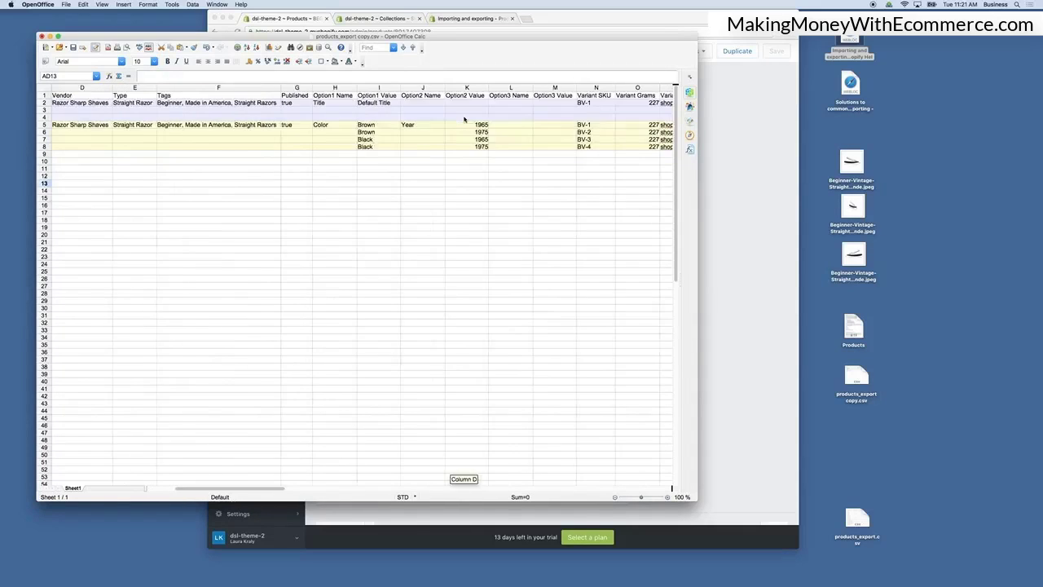
{"action": "scroll", "coordinate": [489, 116], "scroll_direction": "left", "scroll_amount": 3}
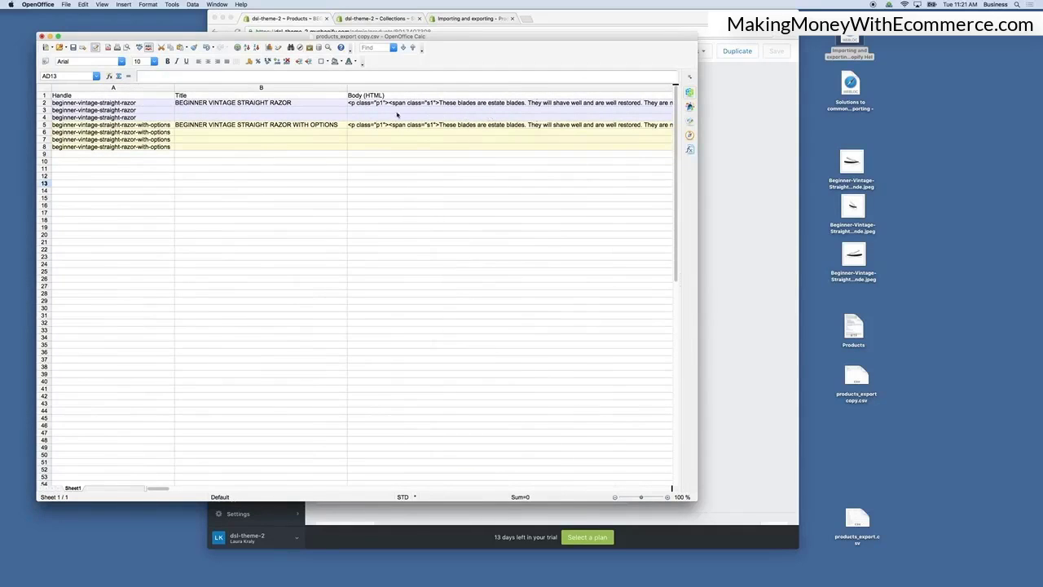
Review the Handle cells and the option, SKU, inventory and price columns for both products.
{"action": "left_click", "coordinate": [141, 104]}
{"action": "left_click", "coordinate": [143, 110]}
{"action": "left_click", "coordinate": [144, 117]}
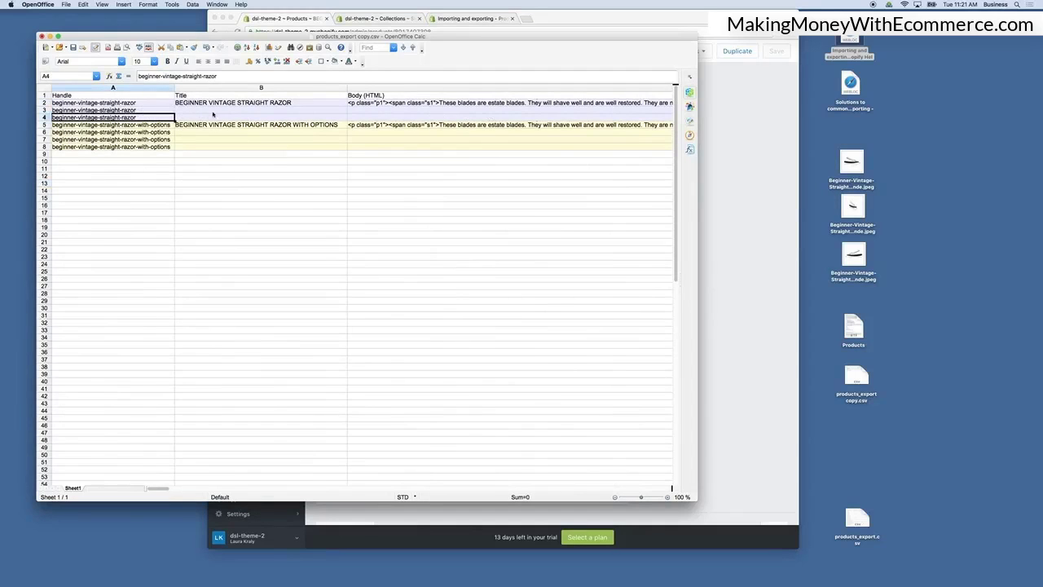
{"action": "scroll", "coordinate": [389, 87], "scroll_direction": "right", "scroll_amount": 12}
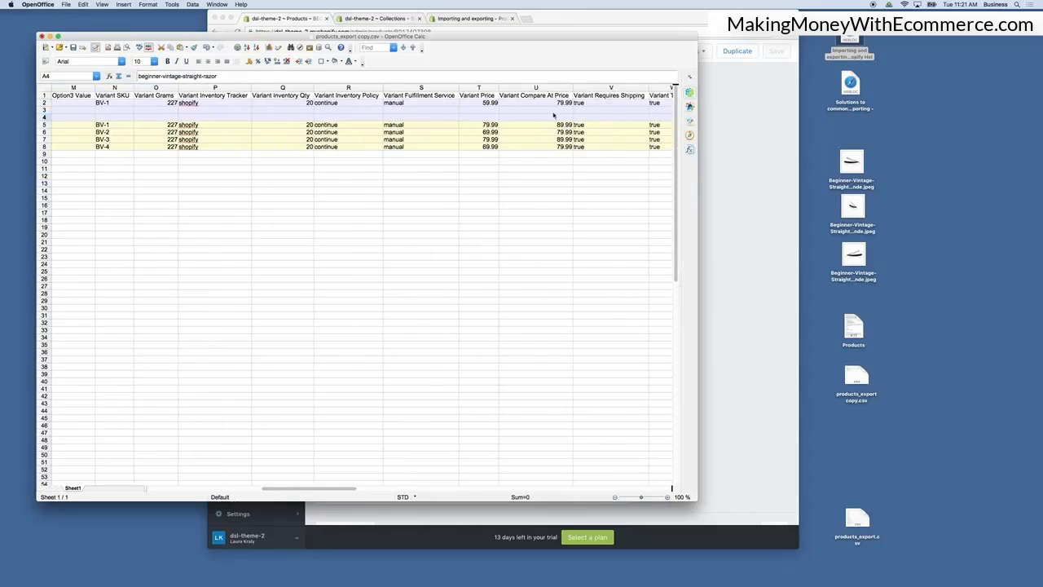
{"action": "scroll", "coordinate": [281, 105], "scroll_direction": "left", "scroll_amount": 3}
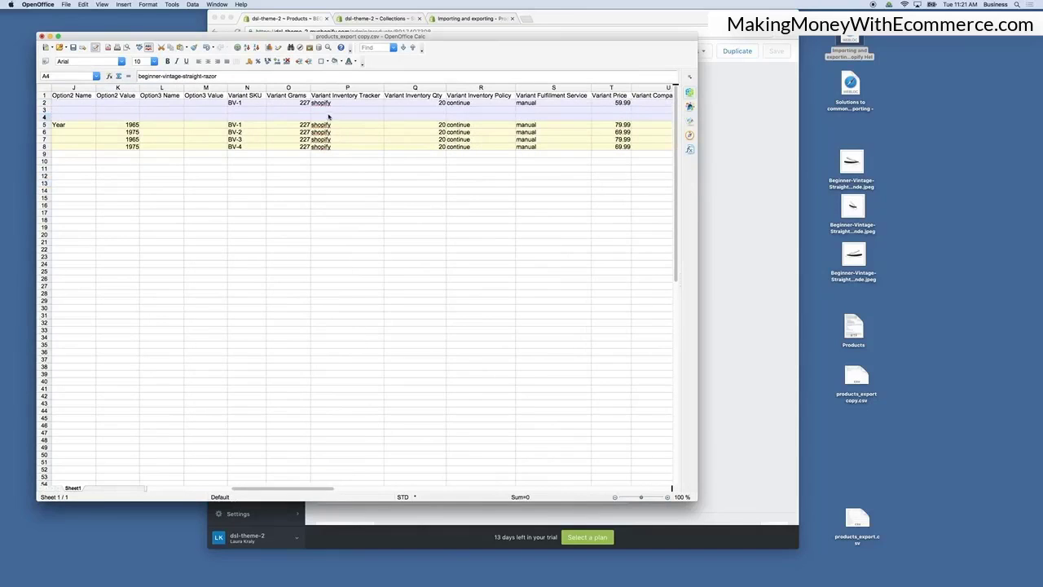
{"action": "scroll", "coordinate": [282, 107], "scroll_direction": "left", "scroll_amount": 9}
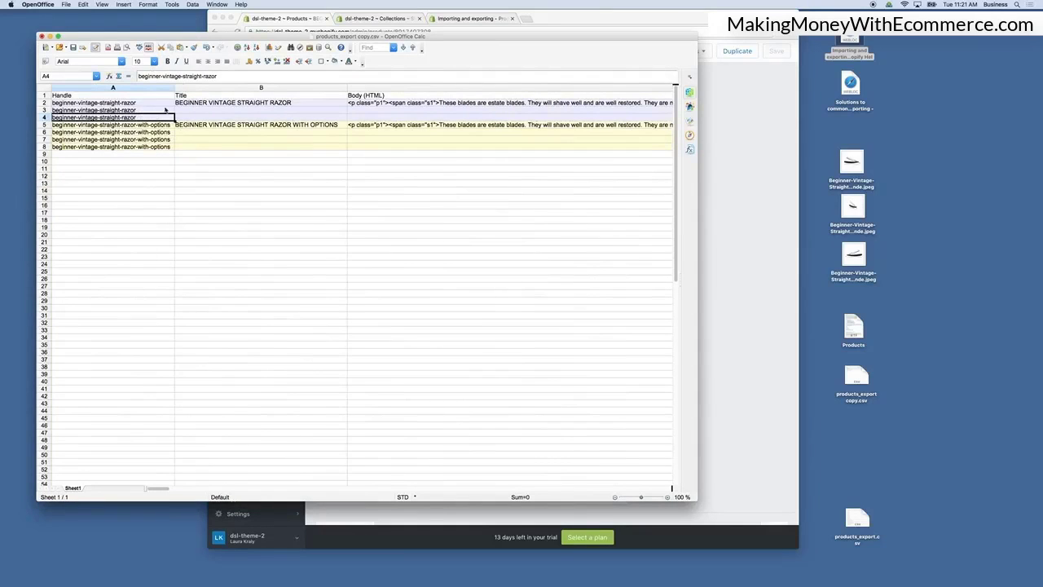
{"action": "scroll", "coordinate": [522, 152], "scroll_direction": "right", "scroll_amount": 3}
{"action": "scroll", "coordinate": [521, 135], "scroll_direction": "right", "scroll_amount": 3}
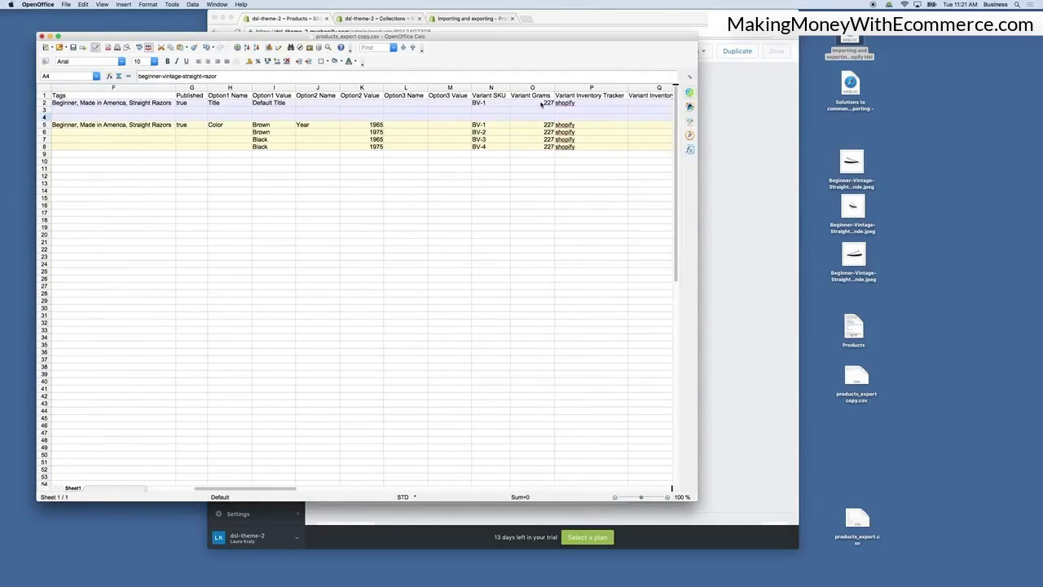
{"action": "scroll", "coordinate": [540, 104], "scroll_direction": "right", "scroll_amount": 6}
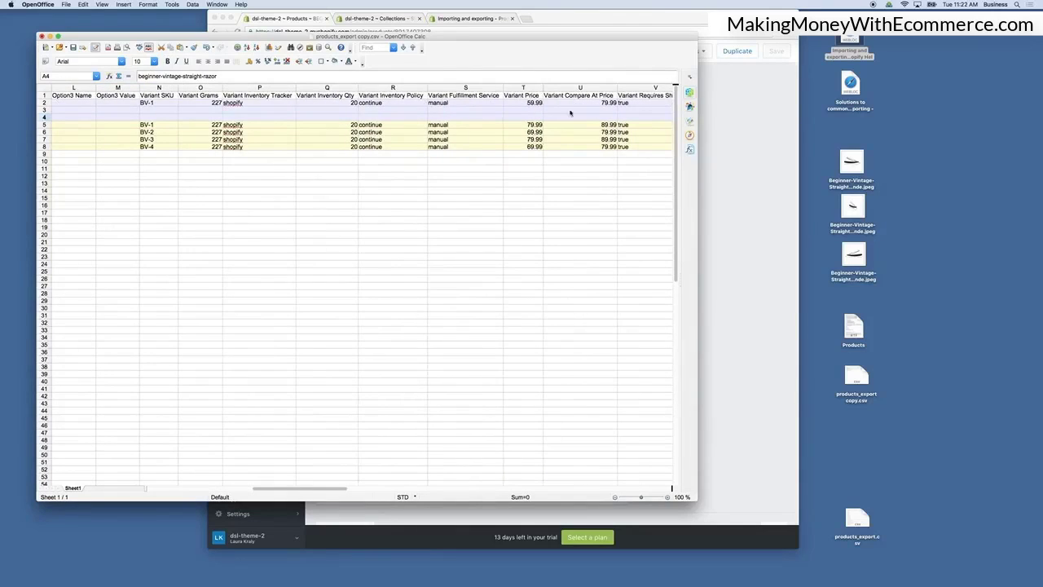
{"action": "scroll", "coordinate": [424, 115], "scroll_direction": "left", "scroll_amount": 3}
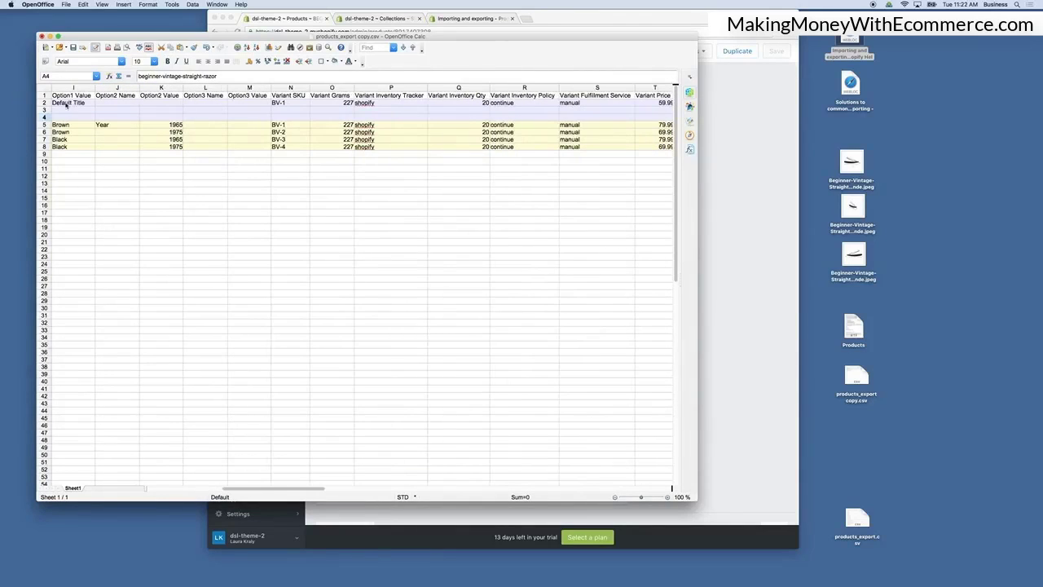
{"action": "scroll", "coordinate": [78, 182], "scroll_direction": "left", "scroll_amount": 6}
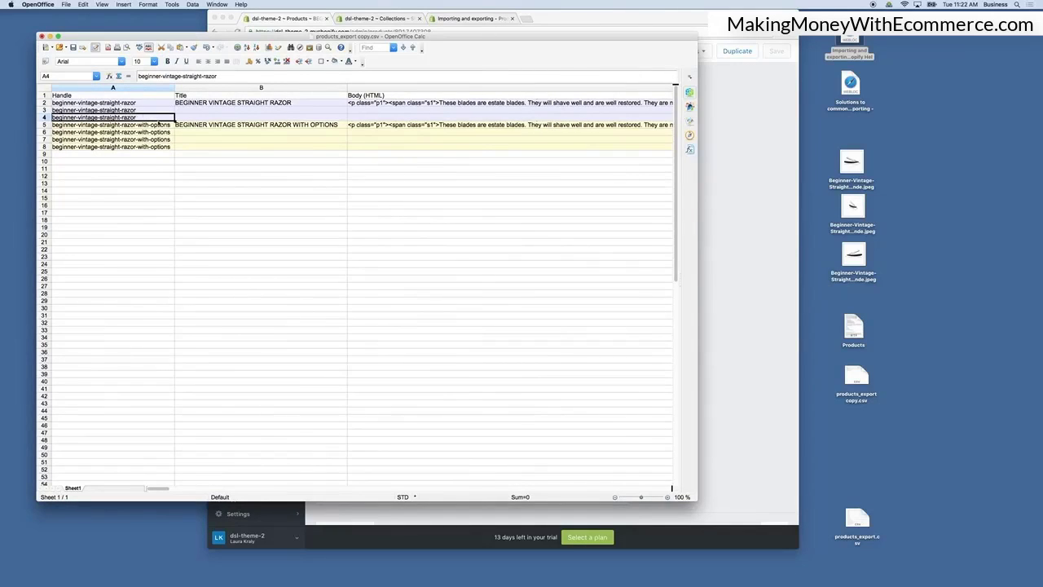
Inspect the Handle, Title and Body (HTML) cells of the razor with options in row 5.
{"action": "left_click", "coordinate": [165, 127]}
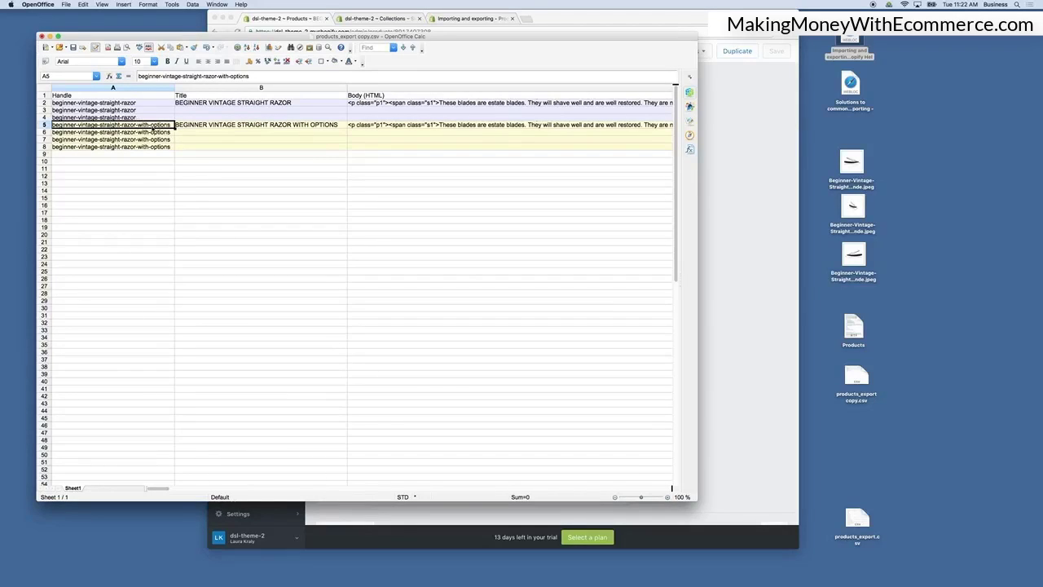
{"action": "left_click", "coordinate": [236, 126]}
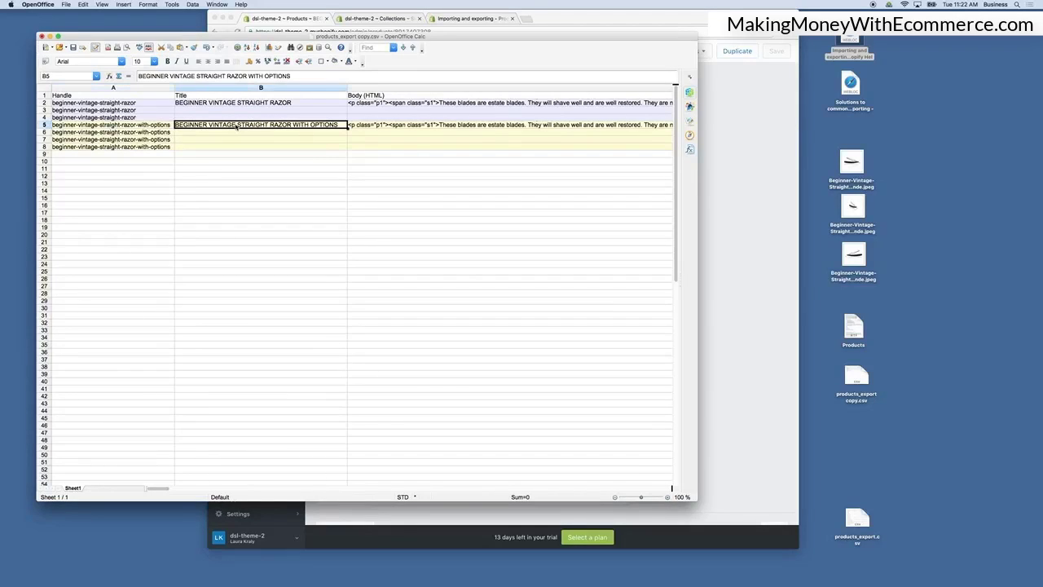
{"action": "left_click", "coordinate": [418, 127]}
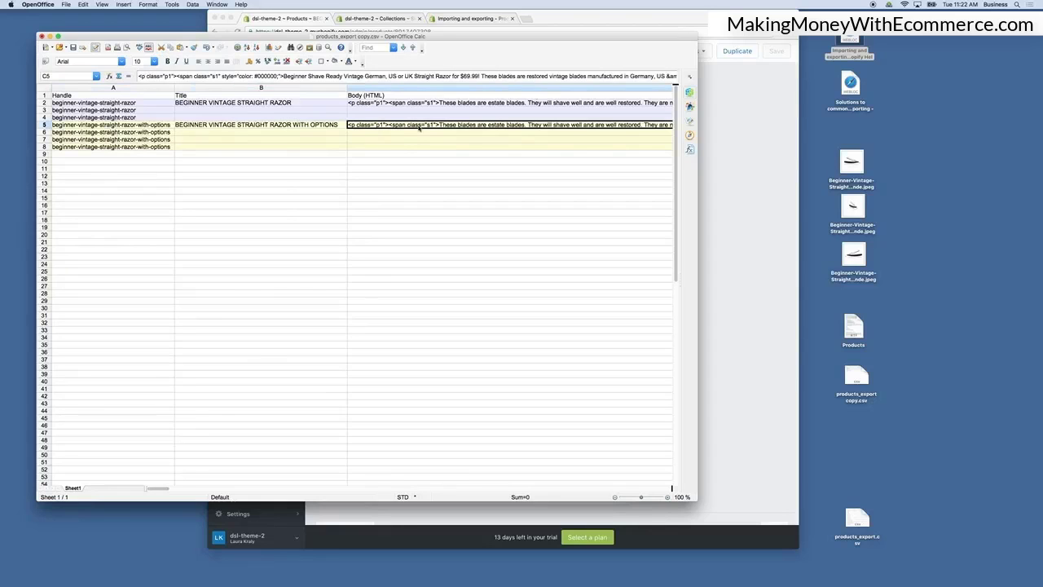
Inspect the Vendor, Type, Tags, Published and Option1 Name and Value cells of both products.
{"action": "scroll", "coordinate": [418, 127], "scroll_direction": "right", "scroll_amount": 5}
{"action": "scroll", "coordinate": [419, 127], "scroll_direction": "left", "scroll_amount": 1}
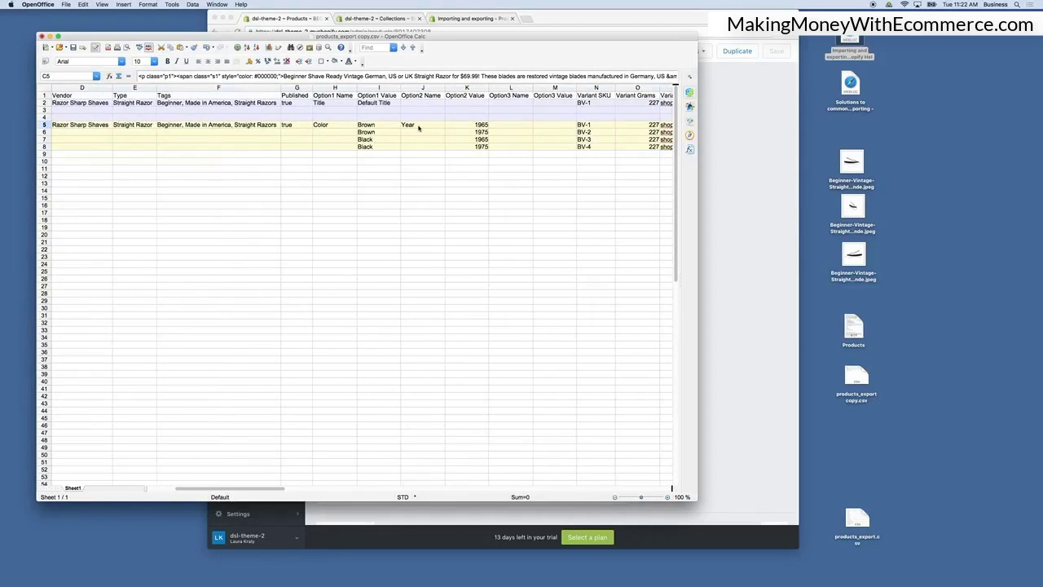
{"action": "left_click", "coordinate": [77, 127]}
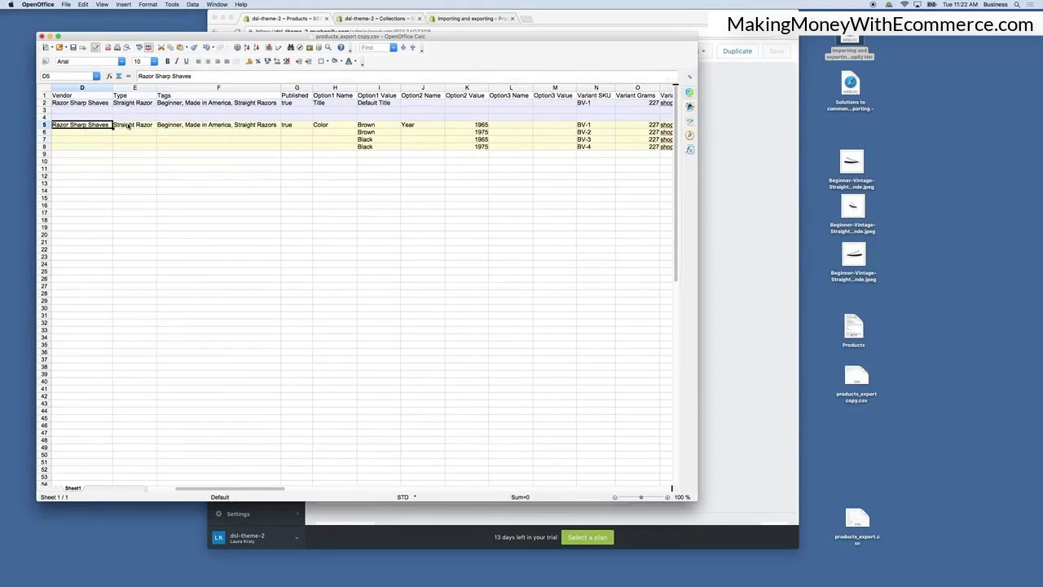
{"action": "left_click", "coordinate": [131, 126]}
{"action": "left_click", "coordinate": [204, 127]}
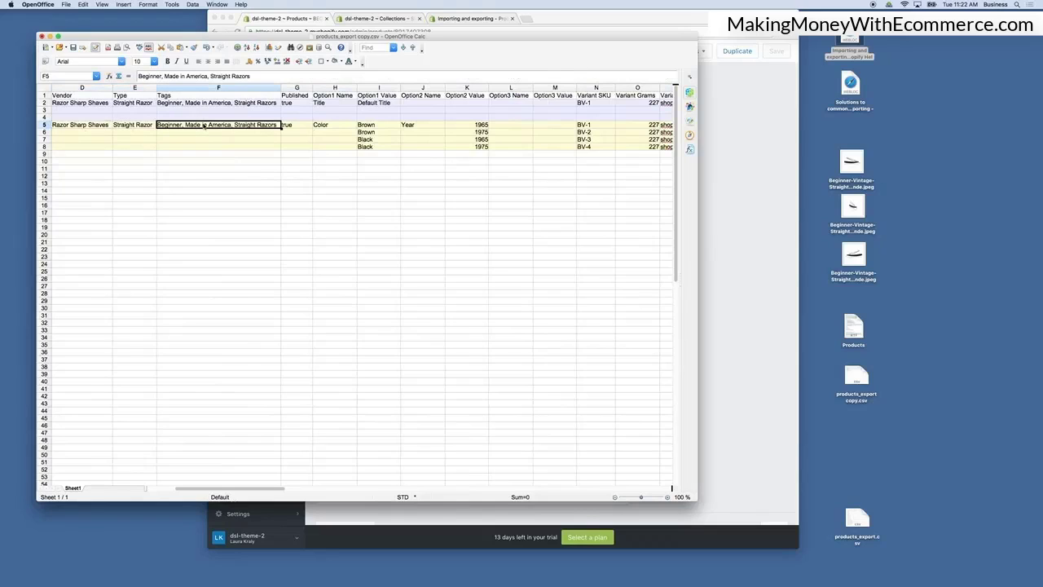
{"action": "left_click", "coordinate": [325, 126]}
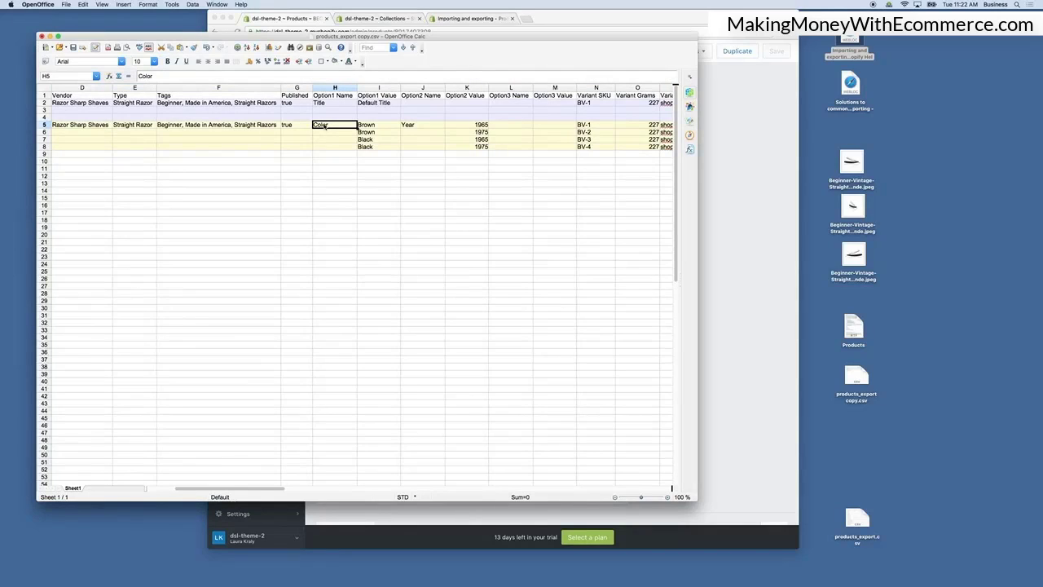
{"action": "left_click", "coordinate": [324, 103]}
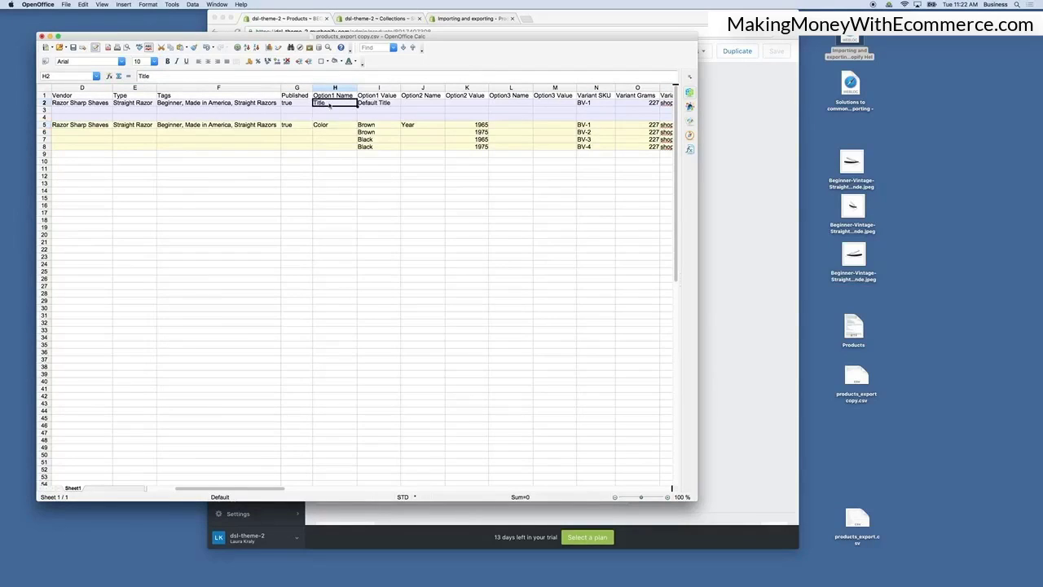
{"action": "left_click", "coordinate": [386, 103]}
{"action": "left_click", "coordinate": [335, 105]}
{"action": "left_click", "coordinate": [365, 105]}
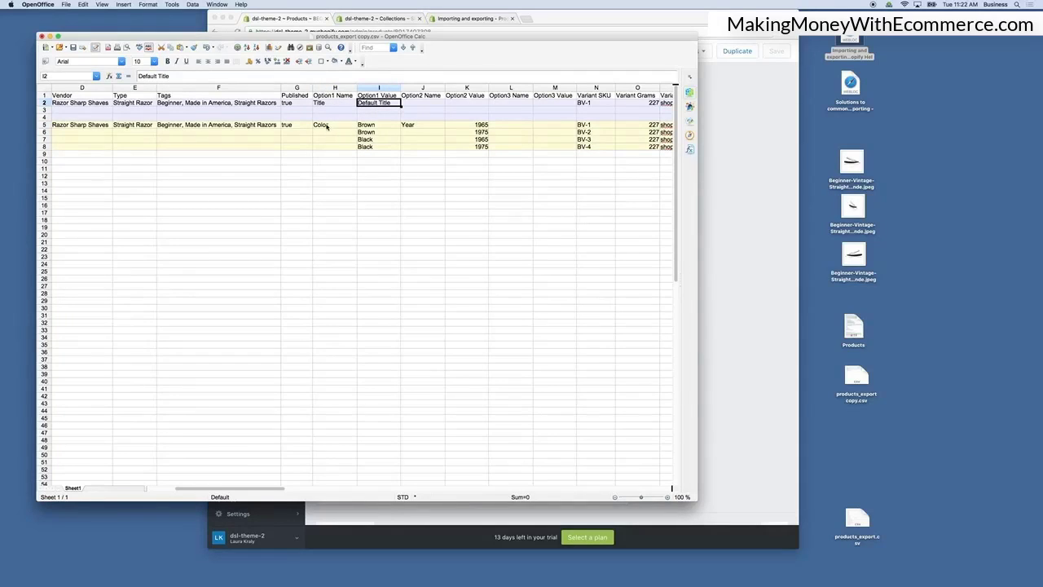
{"action": "left_click", "coordinate": [322, 127]}
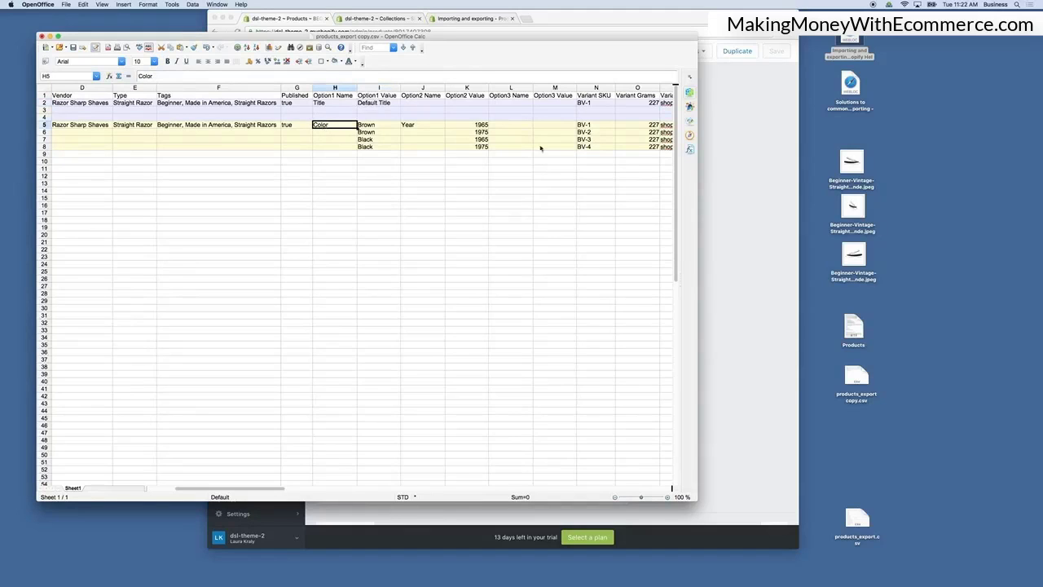
Open the razor-with-options product in Shopify and review its variant list before returning to the spreadsheet.
{"action": "left_click", "coordinate": [752, 217]}
{"action": "left_click", "coordinate": [250, 127]}
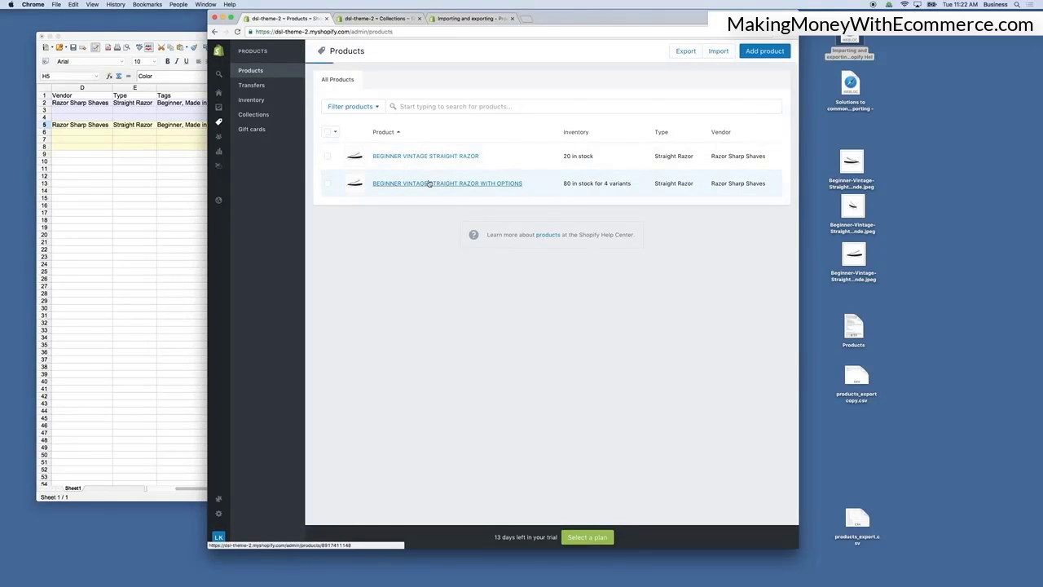
{"action": "left_click", "coordinate": [430, 183]}
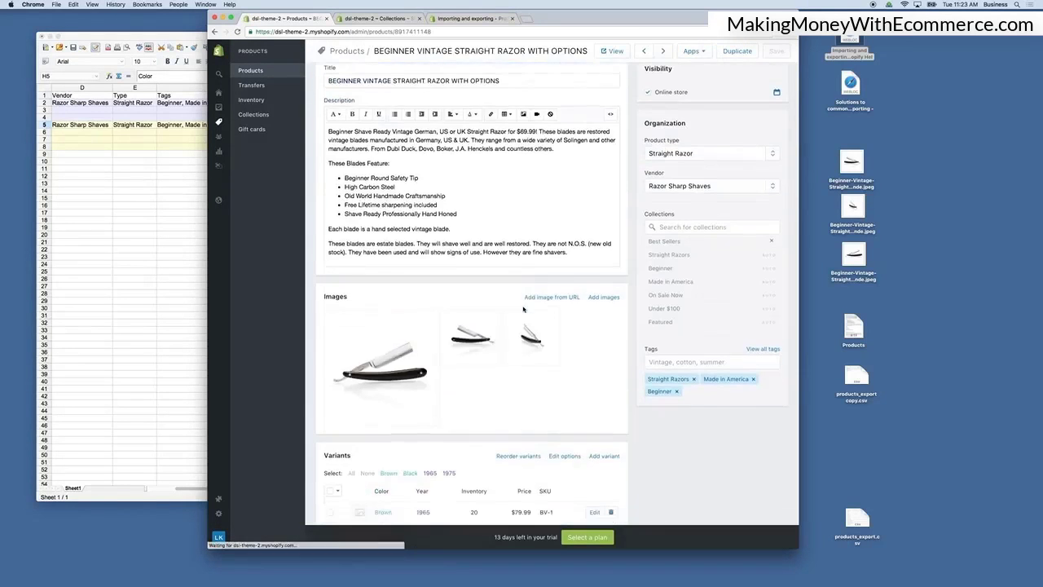
{"action": "scroll", "coordinate": [424, 326], "scroll_direction": "down", "scroll_amount": 6}
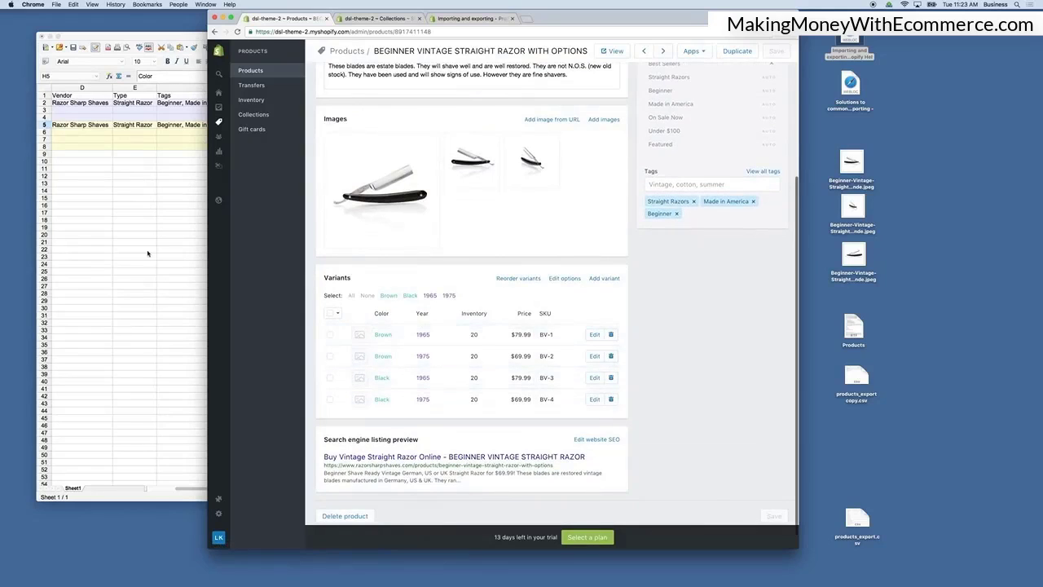
{"action": "key", "text": "super+Tab"}
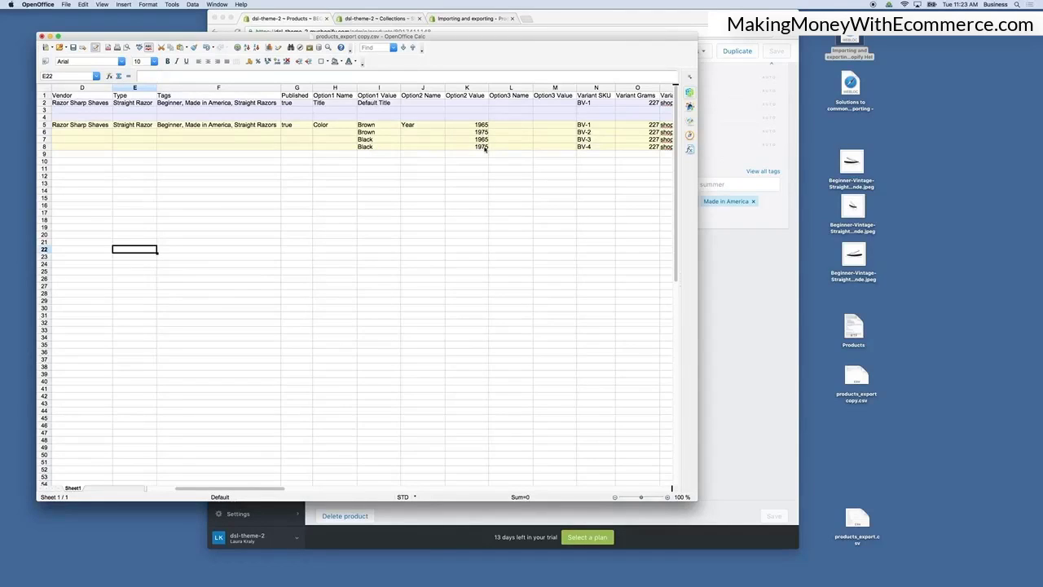
{"action": "left_click", "coordinate": [337, 128]}
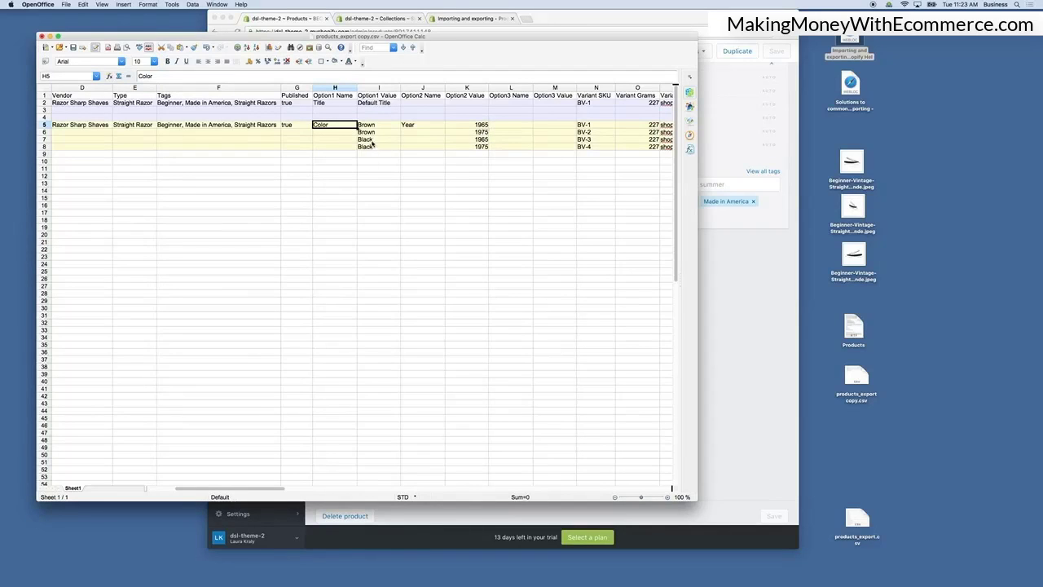
{"action": "left_click", "coordinate": [373, 140]}
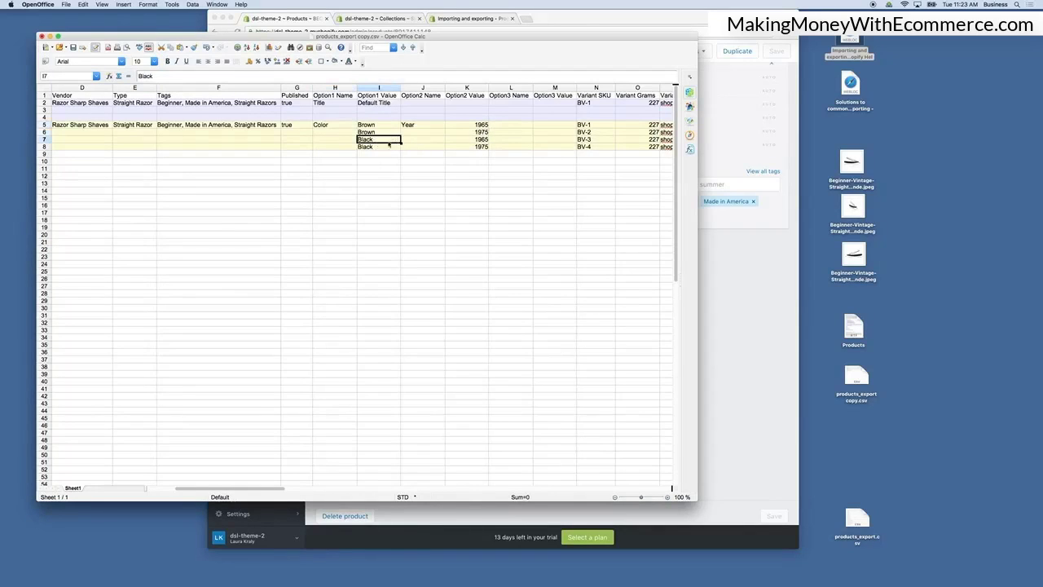
{"action": "left_click", "coordinate": [481, 148], "text": "shift"}
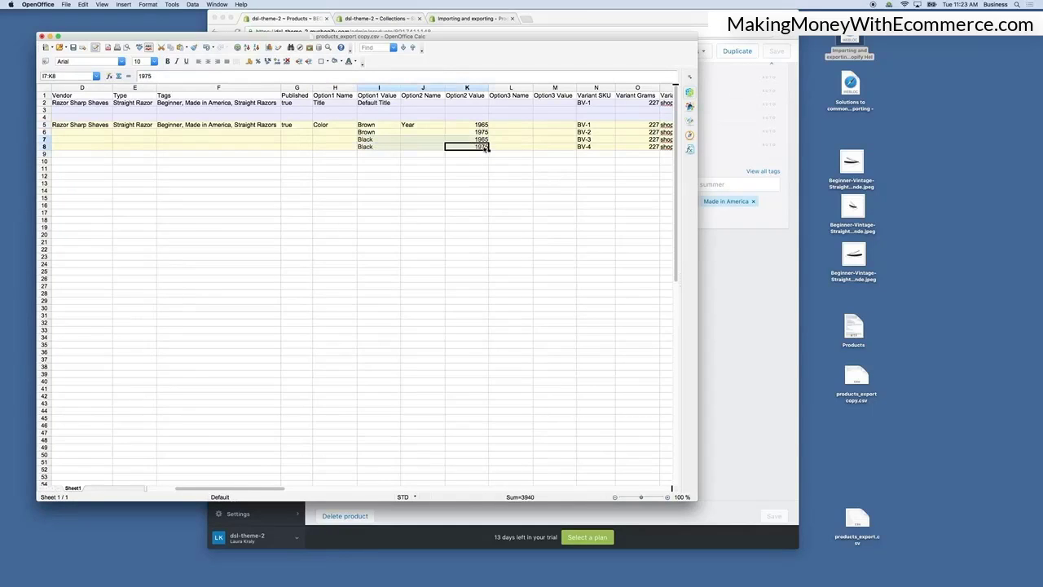
{"action": "key", "text": "ctrl+c"}
{"action": "left_click", "coordinate": [389, 150]}
{"action": "key", "text": "ctrl+v"}
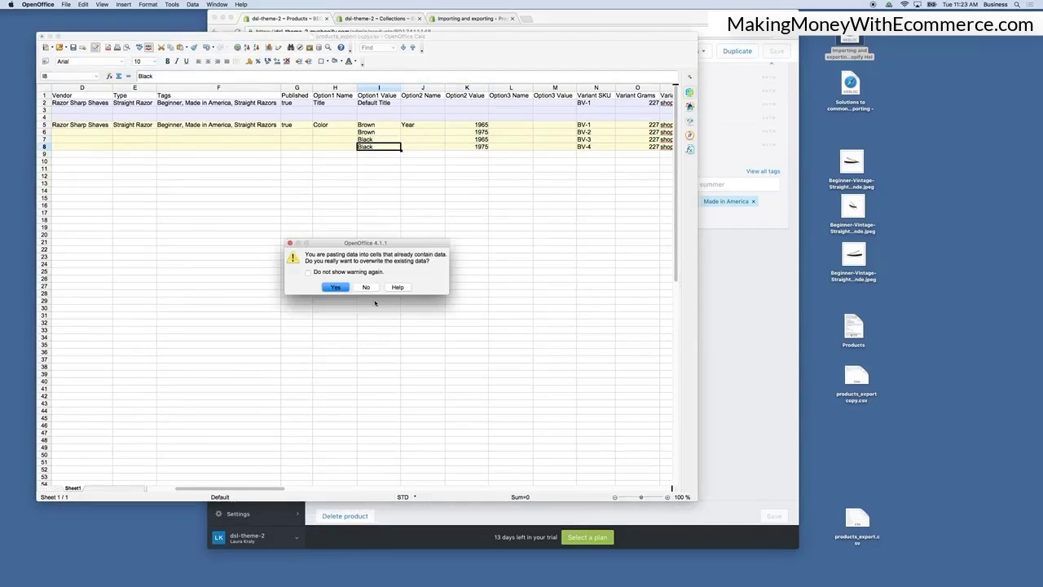
{"action": "left_click", "coordinate": [366, 287]}
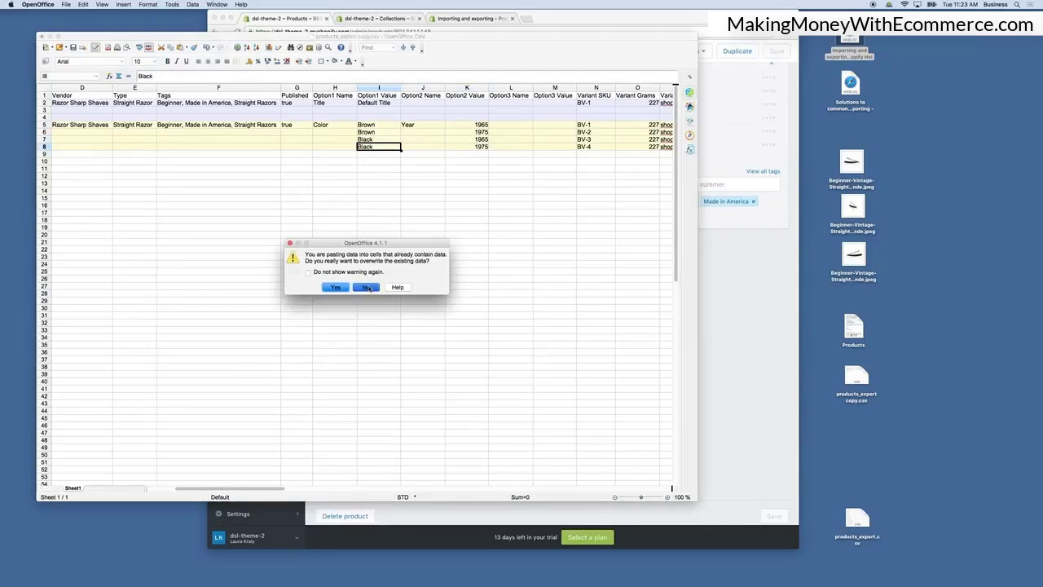
Set Option1 Value in row 7 to Brown and enter Black in rows 9, 10 and 11.
{"action": "left_click", "coordinate": [374, 142]}
{"action": "type", "text": "Br"}
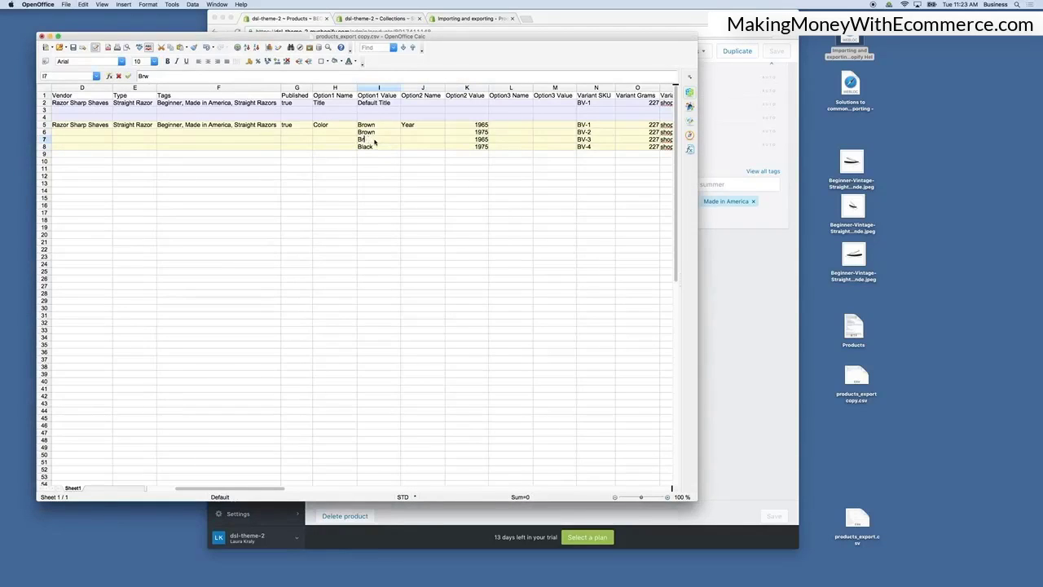
{"action": "type", "text": "own"}
{"action": "left_click", "coordinate": [370, 154]}
{"action": "type", "text": "Black"}
{"action": "left_click", "coordinate": [368, 161]}
{"action": "type", "text": "Black"}
{"action": "left_click", "coordinate": [369, 169]}
{"action": "type", "text": "Black"}
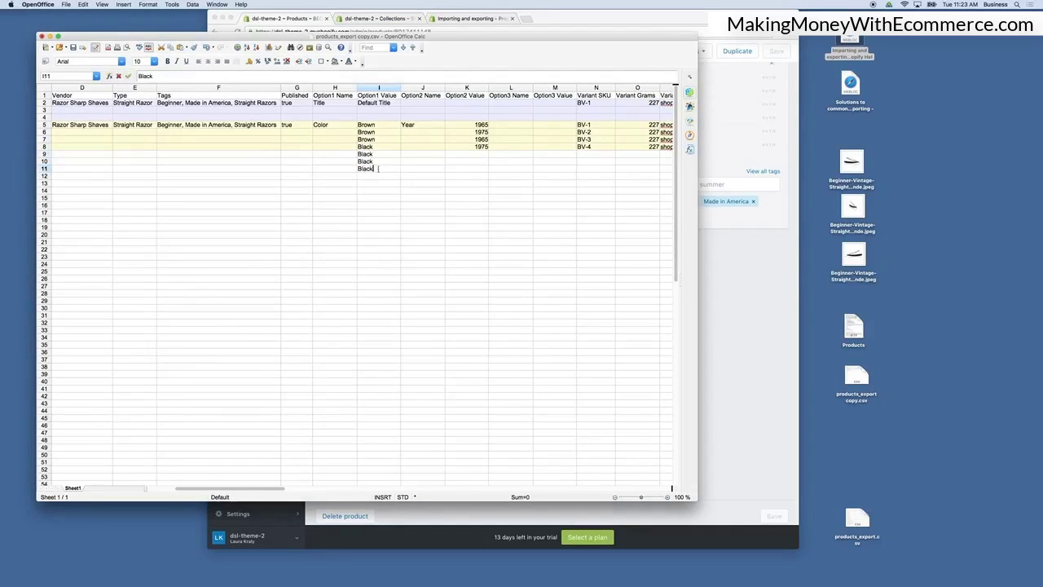
Change the row 7 year to 1985 and paste 1965, 1975, 1985 into Option2 Value rows 8 to 10.
{"action": "left_click", "coordinate": [466, 192]}
{"action": "left_click", "coordinate": [481, 138]}
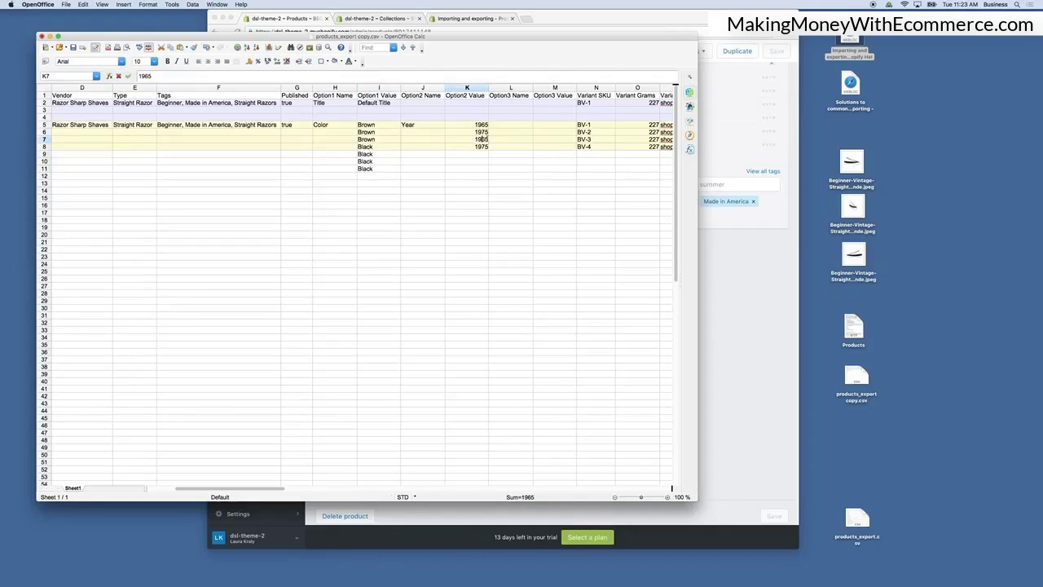
{"action": "key", "text": "BackSpace"}
{"action": "type", "text": "8"}
{"action": "left_click", "coordinate": [483, 155]}
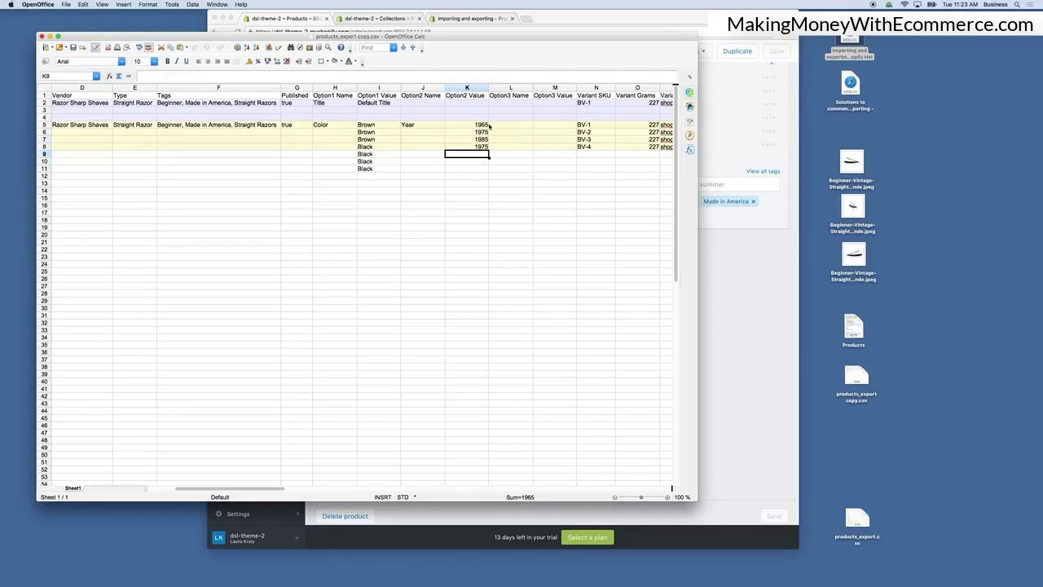
{"action": "left_click_drag", "start_coordinate": [486, 126], "coordinate": [487, 139]}
{"action": "left_click", "coordinate": [480, 149]}
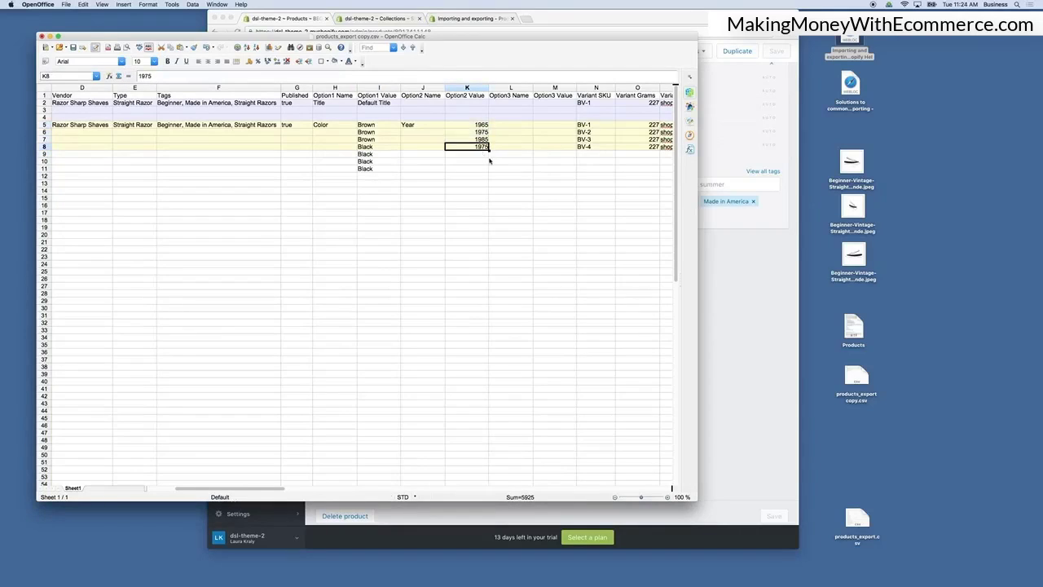
{"action": "key", "text": "super+v"}
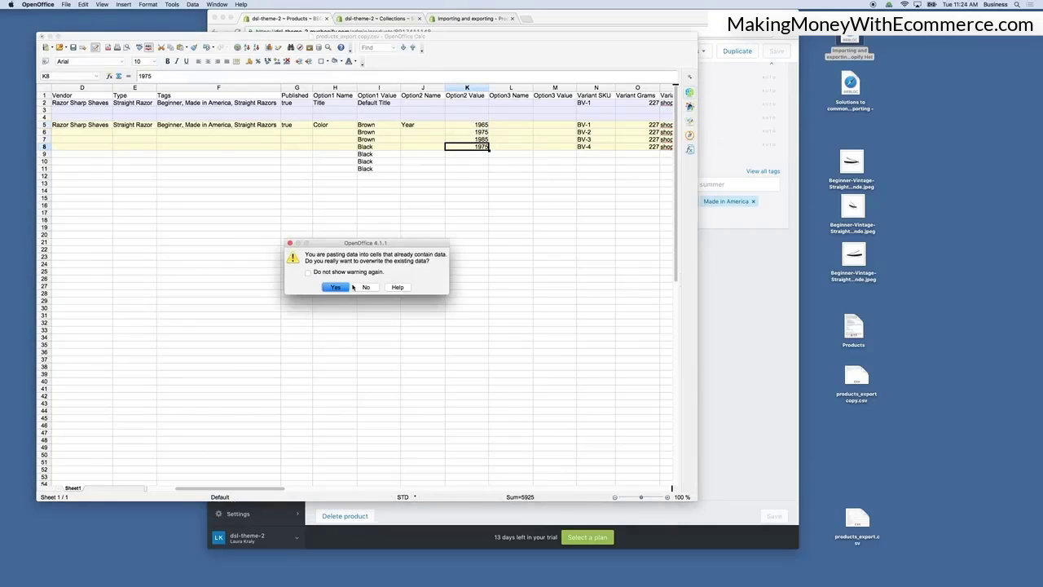
{"action": "left_click", "coordinate": [338, 287]}
{"action": "left_click", "coordinate": [469, 190]}
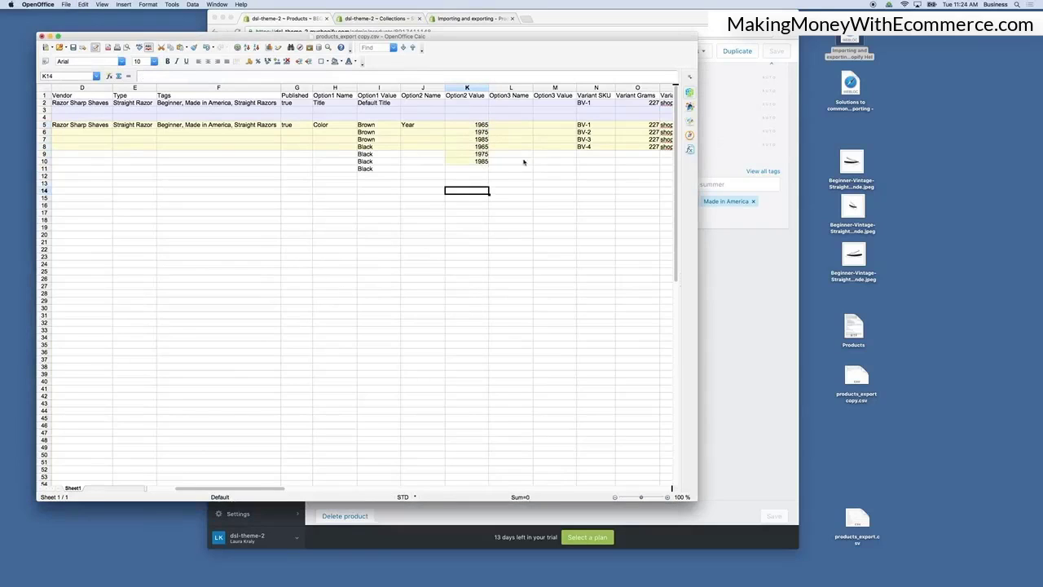
Enter Variant SKUs BV-5 and BV-6 for rows 9 and 10.
{"action": "left_click", "coordinate": [587, 149]}
{"action": "left_click", "coordinate": [600, 157]}
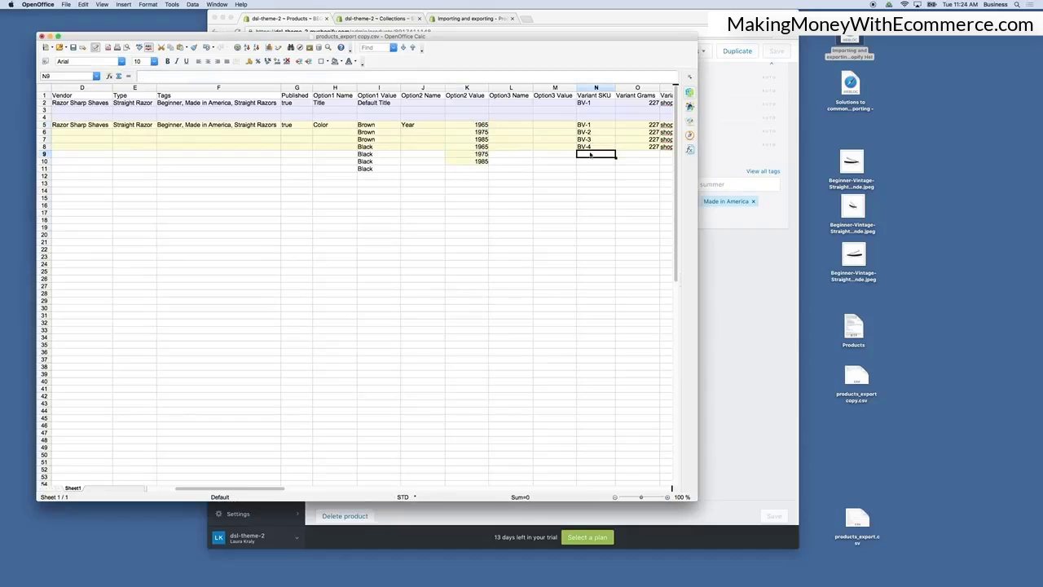
{"action": "type", "text": "Bv-5"}
{"action": "key", "text": "Return"}
{"action": "type", "text": "BV-5"}
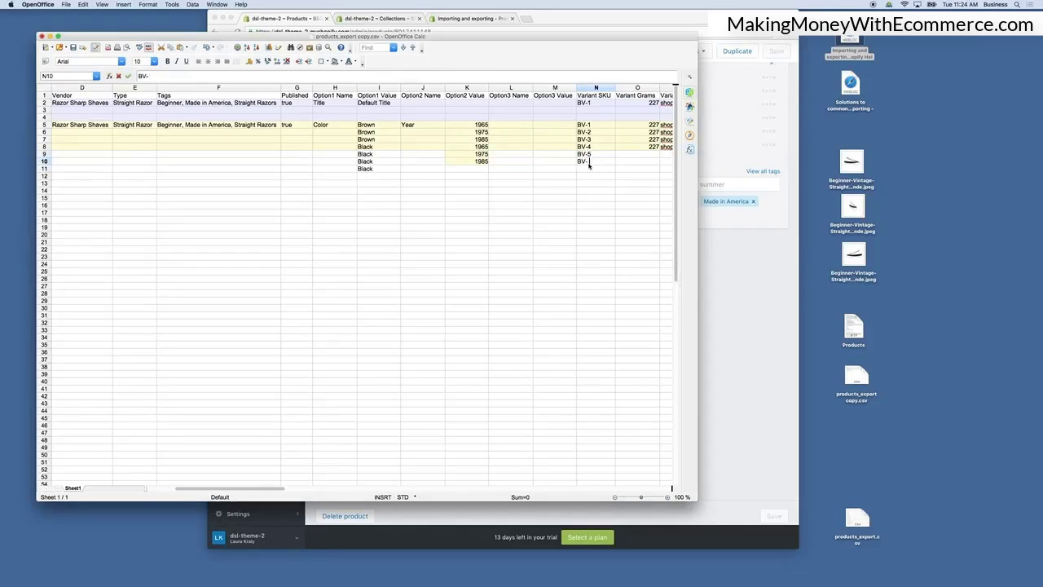
{"action": "key", "text": "Return"}
Clear the extra Black value from Option1 Value in row 11.
{"action": "left_click", "coordinate": [656, 142]}
{"action": "left_click", "coordinate": [479, 167]}
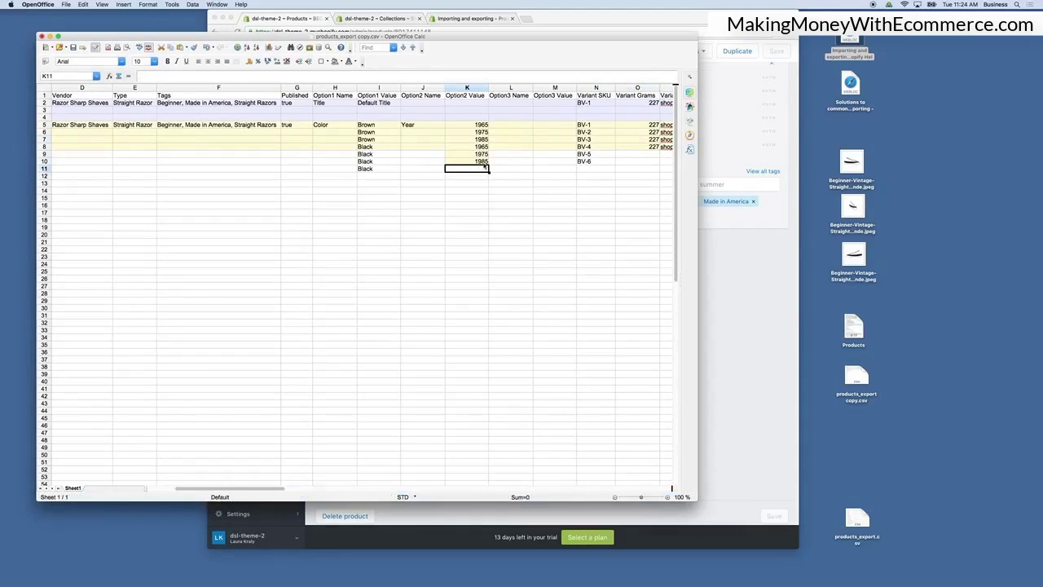
{"action": "left_click", "coordinate": [487, 162]}
{"action": "left_click", "coordinate": [486, 147]}
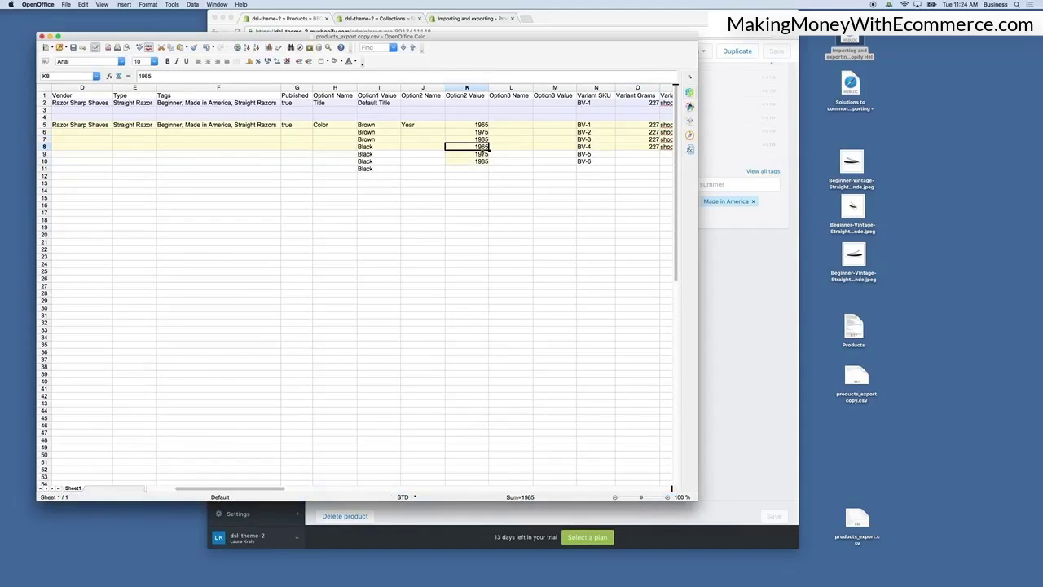
{"action": "left_click", "coordinate": [371, 171]}
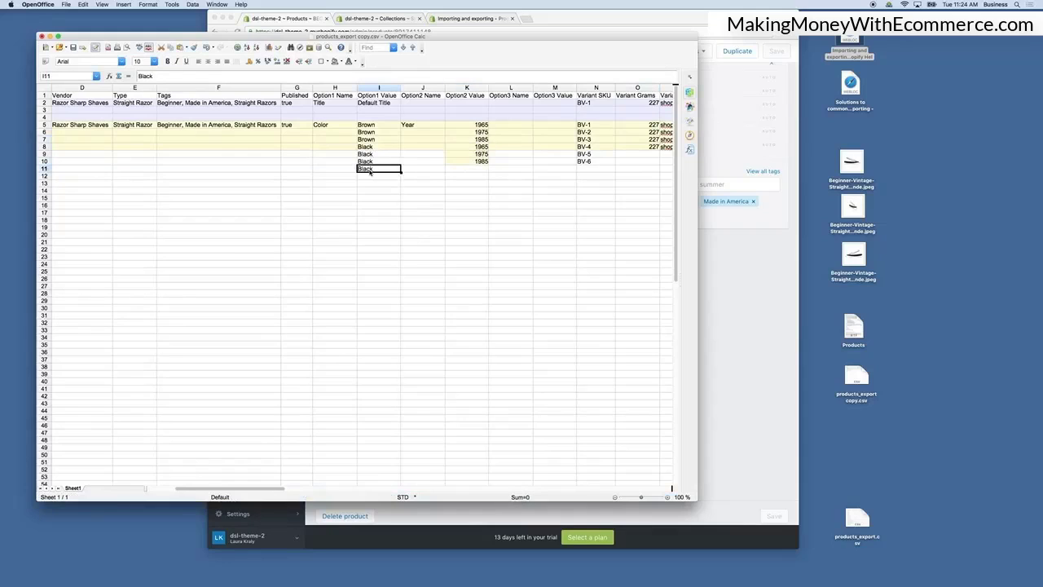
{"action": "key", "text": "BackSpace"}
{"action": "left_click", "coordinate": [495, 184]}
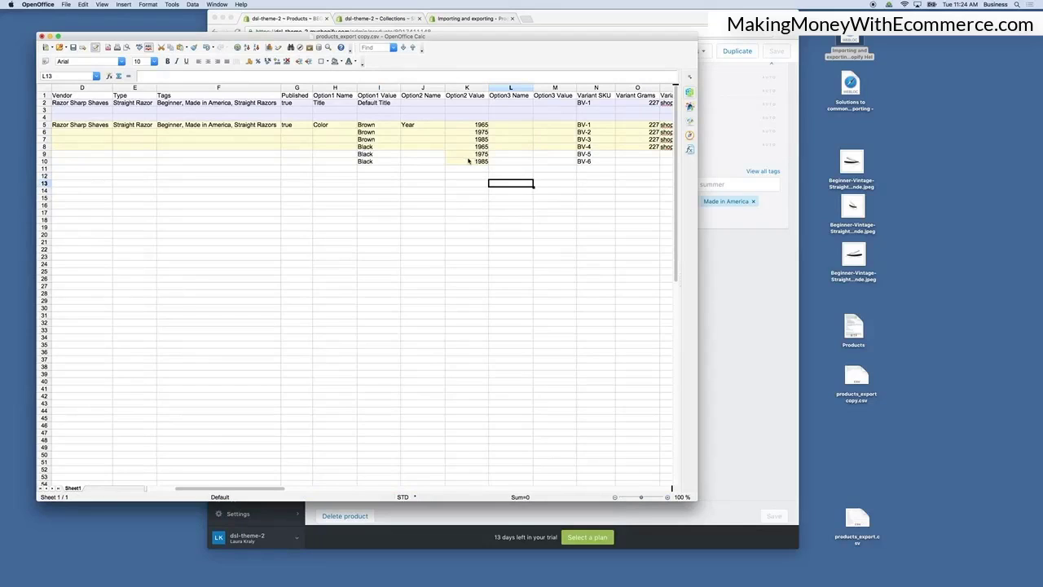
Copy the beginner-vintage-straight-razor-with-options handle into column A of rows 9 and 10.
{"action": "left_click", "coordinate": [590, 171]}
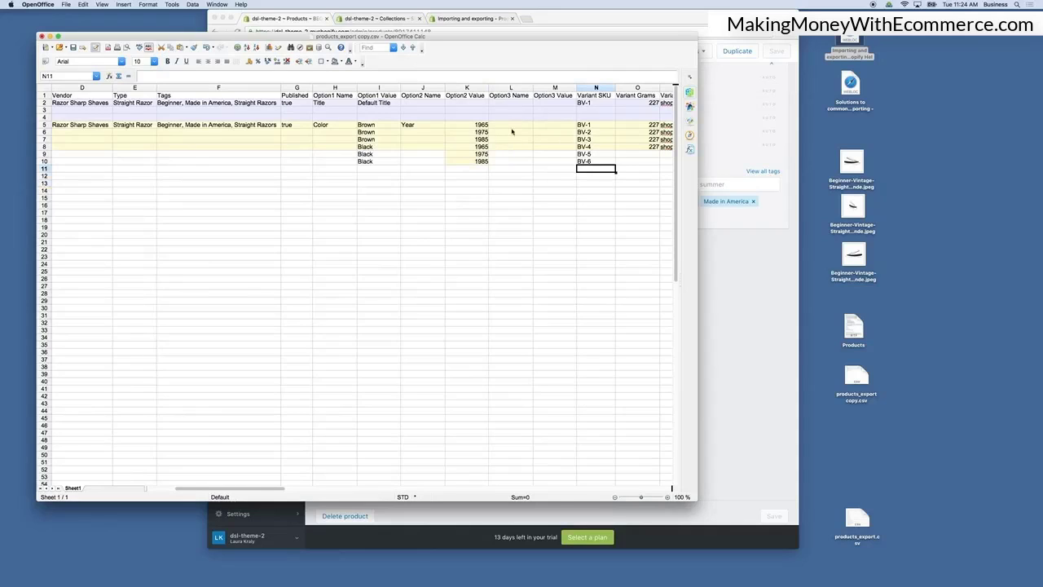
{"action": "left_click", "coordinate": [364, 148]}
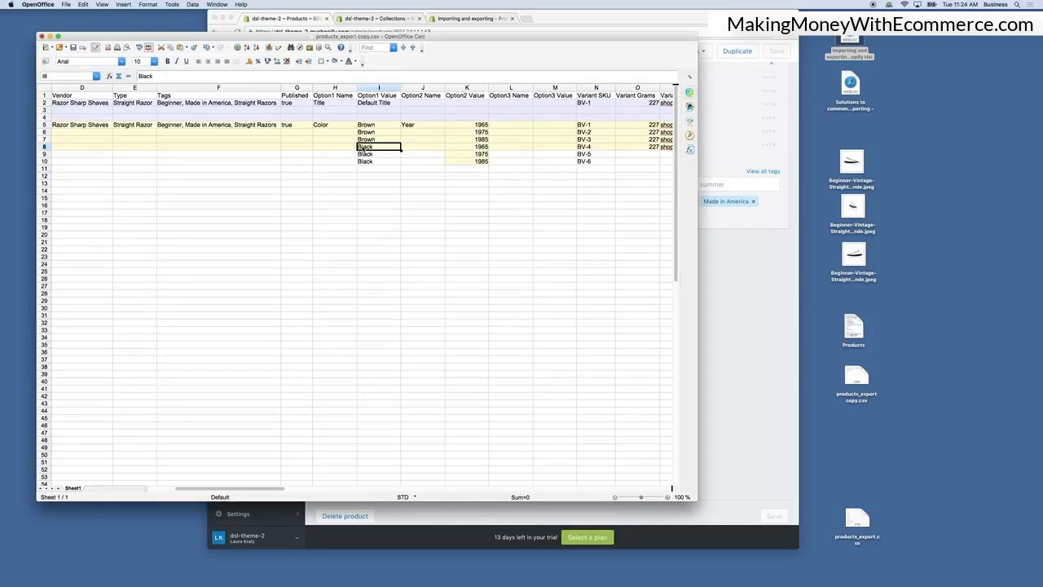
{"action": "key", "text": "Left"}
{"action": "key", "text": "Left"}
{"action": "key", "text": "Left"}
{"action": "key", "text": "Left"}
{"action": "key", "text": "Left"}
{"action": "key", "text": "Left"}
{"action": "key", "text": "Left"}
{"action": "key", "text": "Left"}
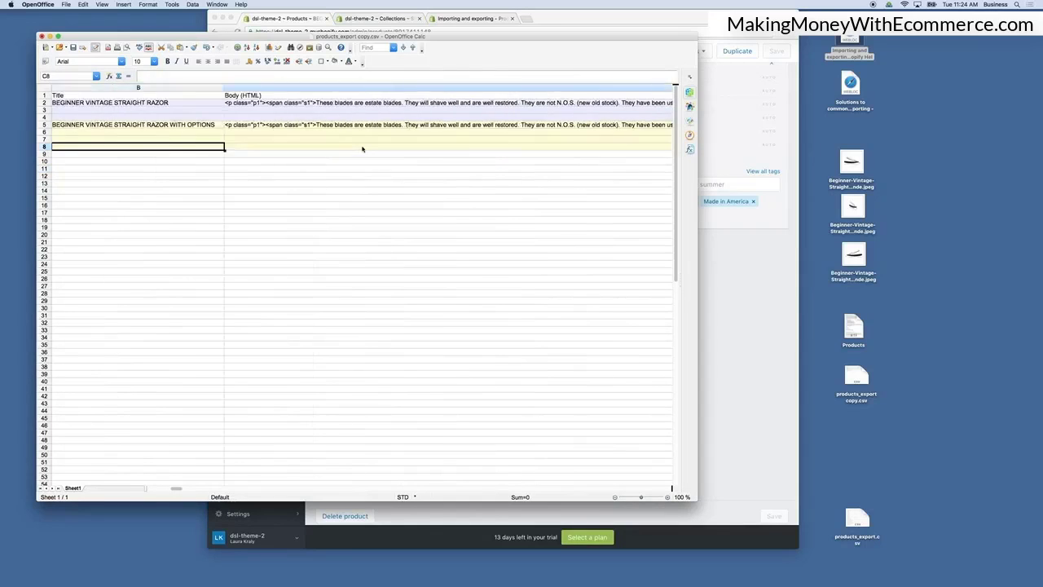
{"action": "key", "text": "super+c"}
{"action": "key", "text": "Down"}
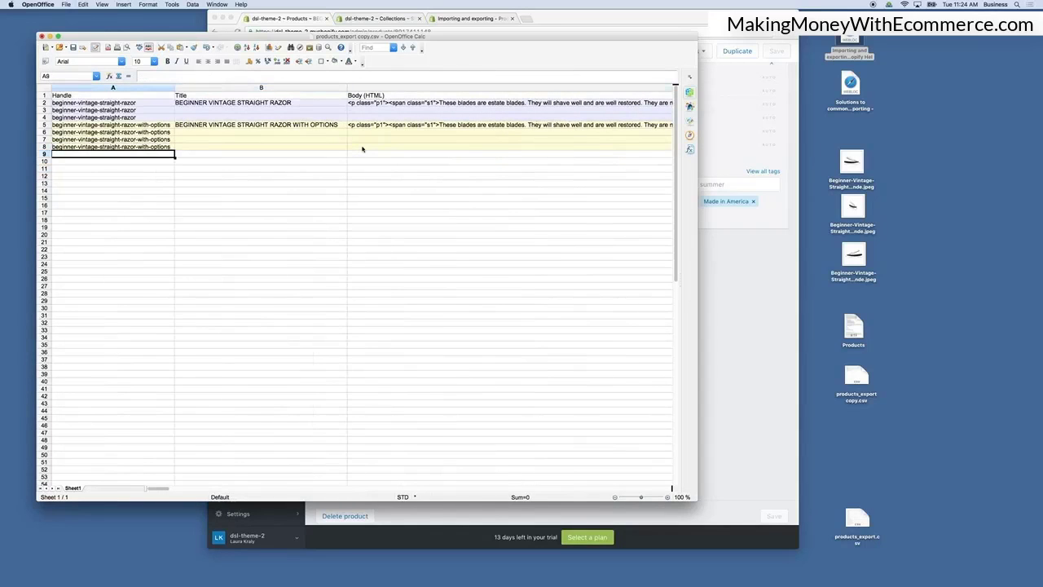
{"action": "key", "text": "super+v"}
{"action": "key", "text": "Down"}
{"action": "key", "text": "super+v"}
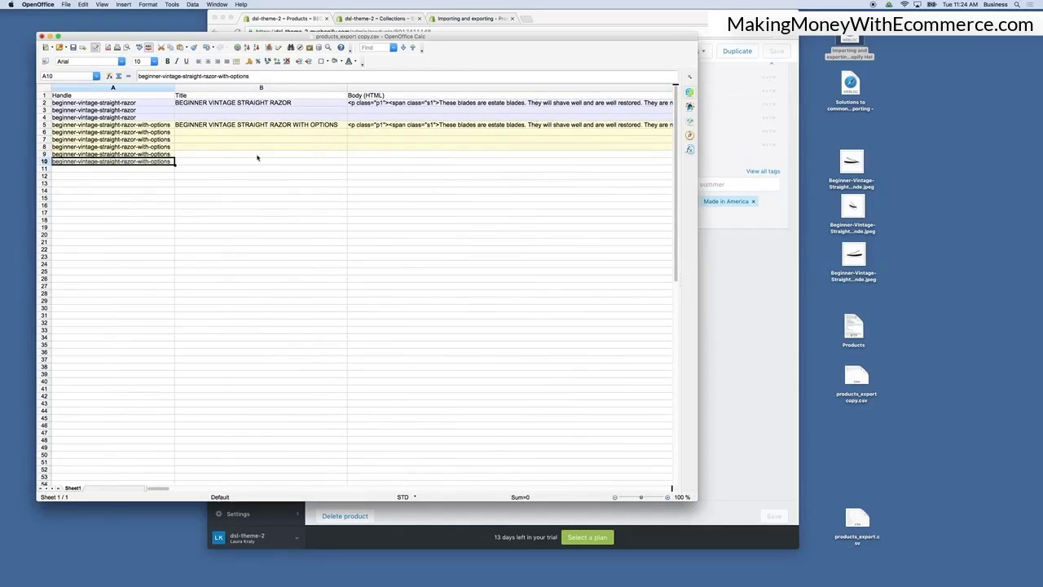
{"action": "key", "text": "Right"}
{"action": "key", "text": "Right"}
{"action": "key", "text": "Right"}
{"action": "key", "text": "Right"}
{"action": "key", "text": "Right"}
{"action": "key", "text": "Right"}
{"action": "key", "text": "Right"}
{"action": "key", "text": "Right"}
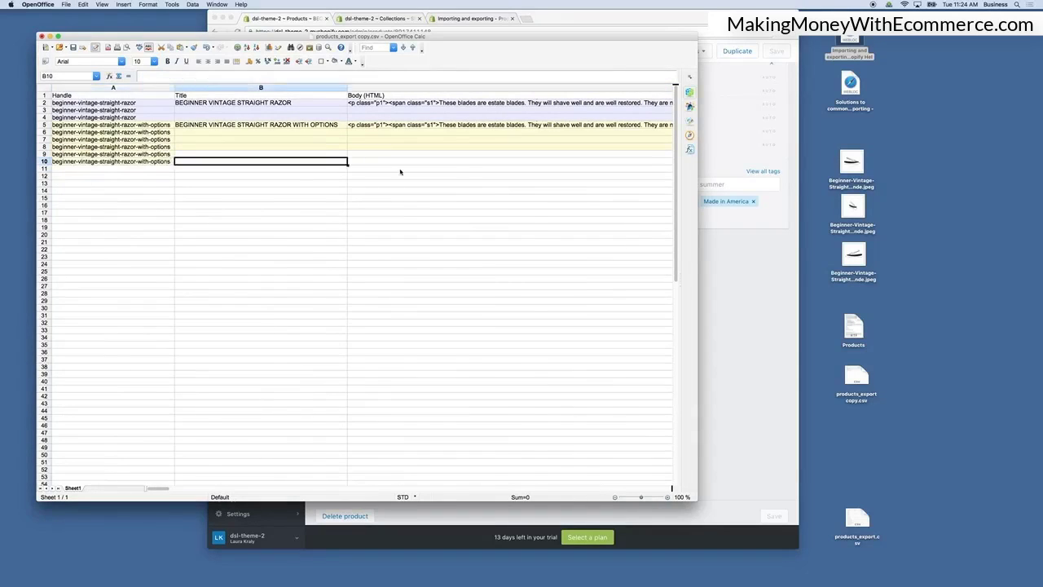
{"action": "key", "text": "Right"}
{"action": "key", "text": "Right"}
{"action": "key", "text": "Right"}
{"action": "key", "text": "Right"}
{"action": "key", "text": "Right"}
{"action": "key", "text": "Right"}
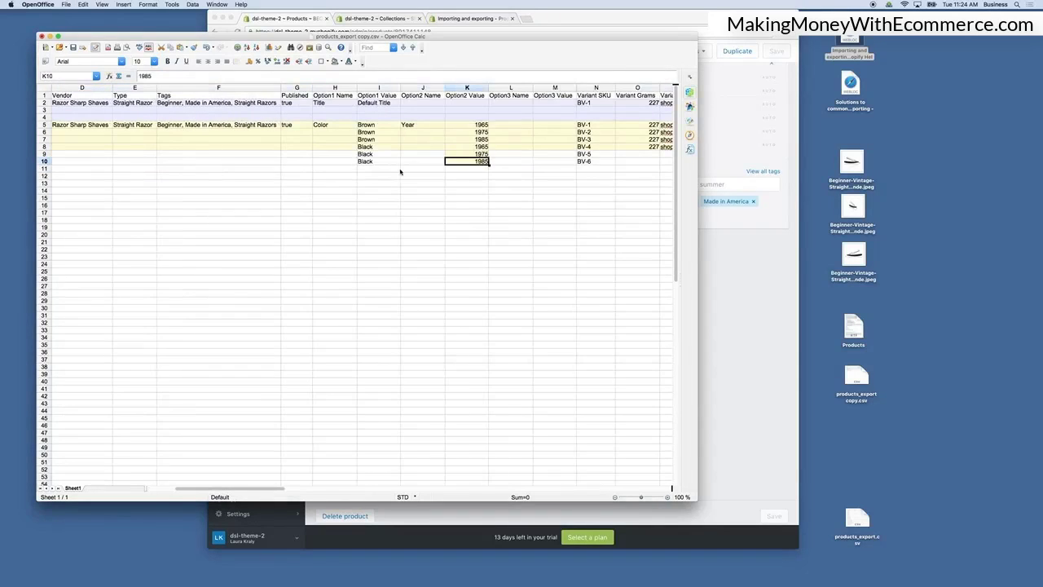
Fill the Variant Grams of rows 9 and 10 with 227.
{"action": "key", "text": "Right"}
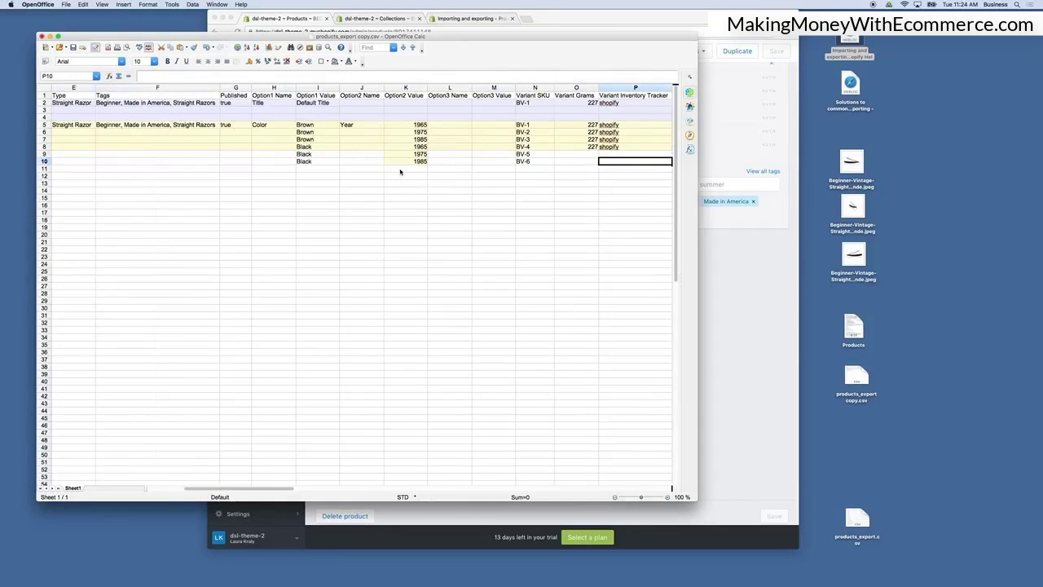
{"action": "left_click", "coordinate": [595, 148]}
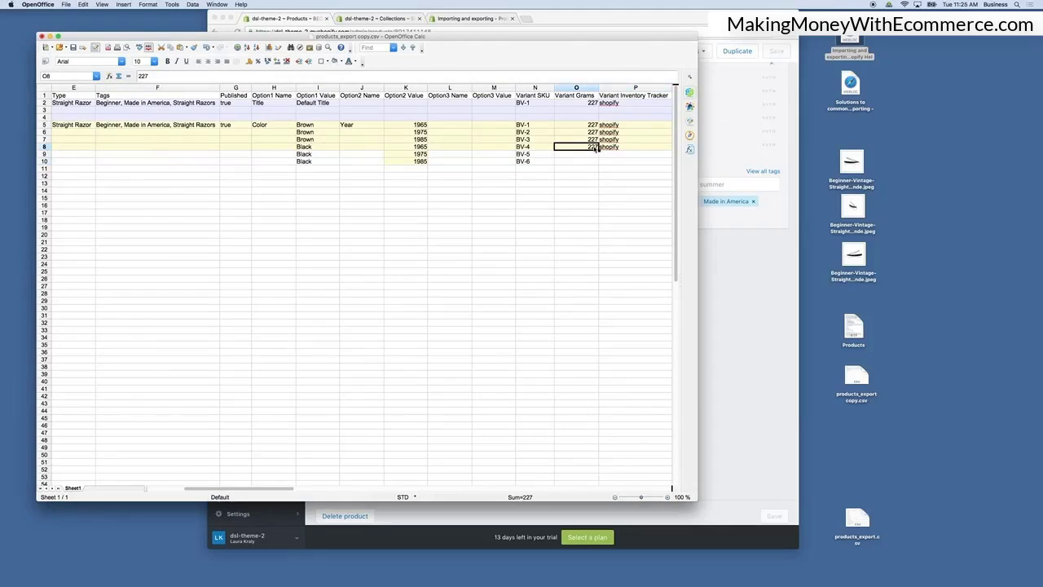
{"action": "key", "text": "Down"}
{"action": "key", "text": "super+v"}
{"action": "key", "text": "Down"}
{"action": "key", "text": "super+v"}
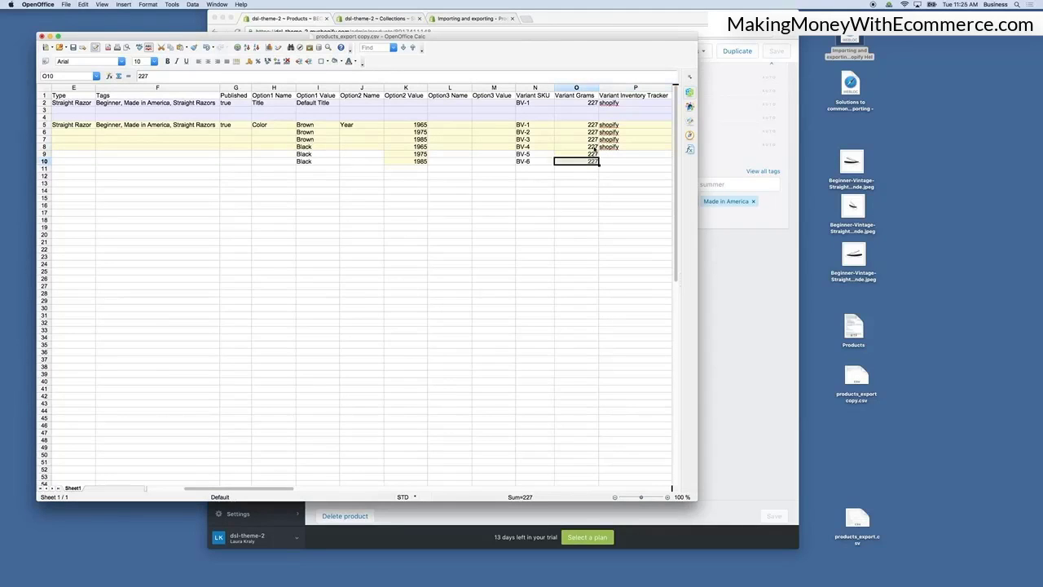
Copy the shopify Variant Inventory Tracker value into rows 9 and 10.
{"action": "left_click", "coordinate": [611, 148]}
{"action": "key", "text": "super+c"}
{"action": "key", "text": "Down"}
{"action": "key", "text": "super+v"}
{"action": "key", "text": "Down"}
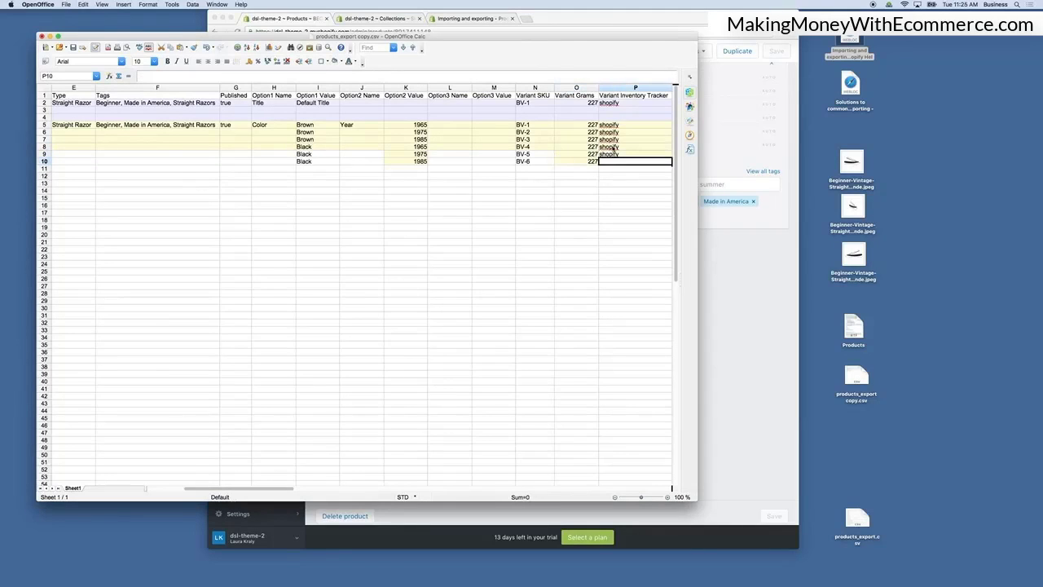
{"action": "key", "text": "super+v"}
Copy the Variant Inventory Qty of 20 into rows 9 and 10.
{"action": "scroll", "coordinate": [613, 147], "scroll_direction": "right", "scroll_amount": 5}
{"action": "left_click", "coordinate": [435, 149]}
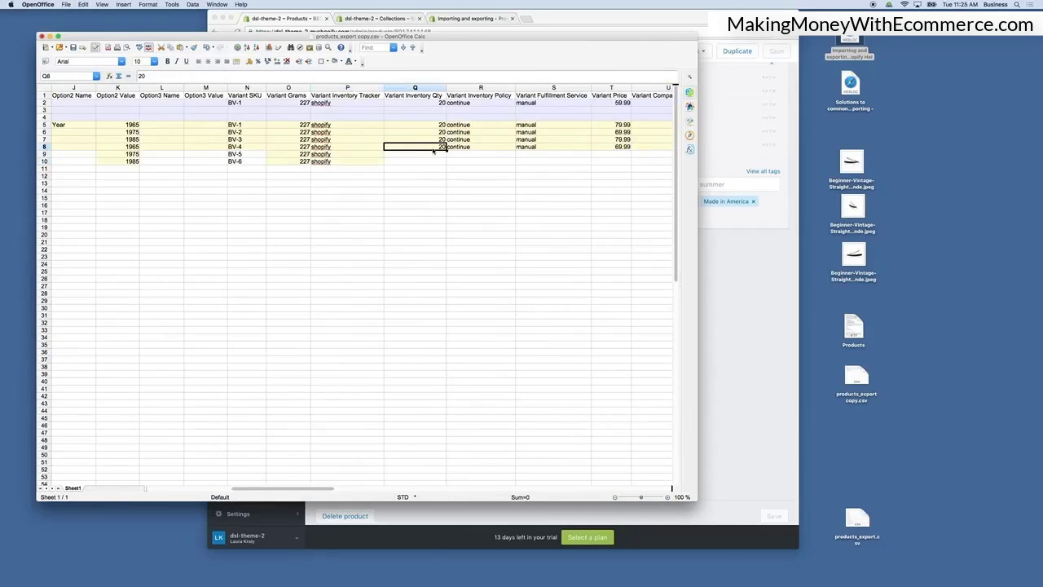
{"action": "key", "text": "super+c"}
{"action": "key", "text": "Down"}
{"action": "key", "text": "super+v"}
{"action": "key", "text": "Down"}
{"action": "key", "text": "super+v"}
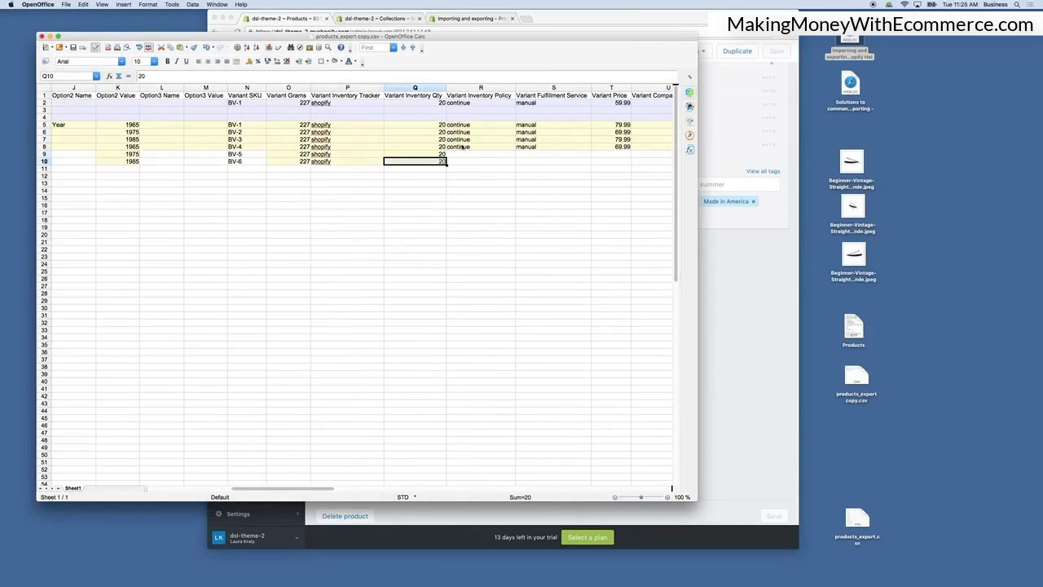
Copy the continue Variant Inventory Policy into rows 9 and 10.
{"action": "left_click", "coordinate": [463, 148]}
{"action": "key", "text": "super+c"}
{"action": "key", "text": "Down"}
{"action": "key", "text": "super+v"}
{"action": "key", "text": "Down"}
{"action": "key", "text": "super+v"}
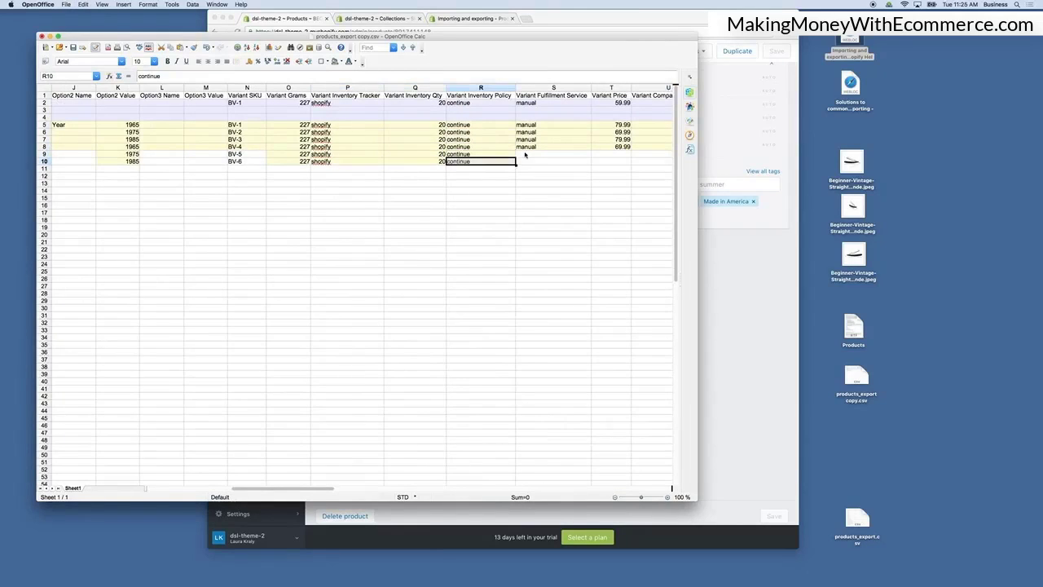
Copy the manual Variant Fulfillment Service into rows 9 and 10.
{"action": "left_click", "coordinate": [528, 147]}
{"action": "key", "text": "super+c"}
{"action": "key", "text": "Down"}
{"action": "key", "text": "super+v"}
{"action": "key", "text": "Down"}
{"action": "key", "text": "super+v"}
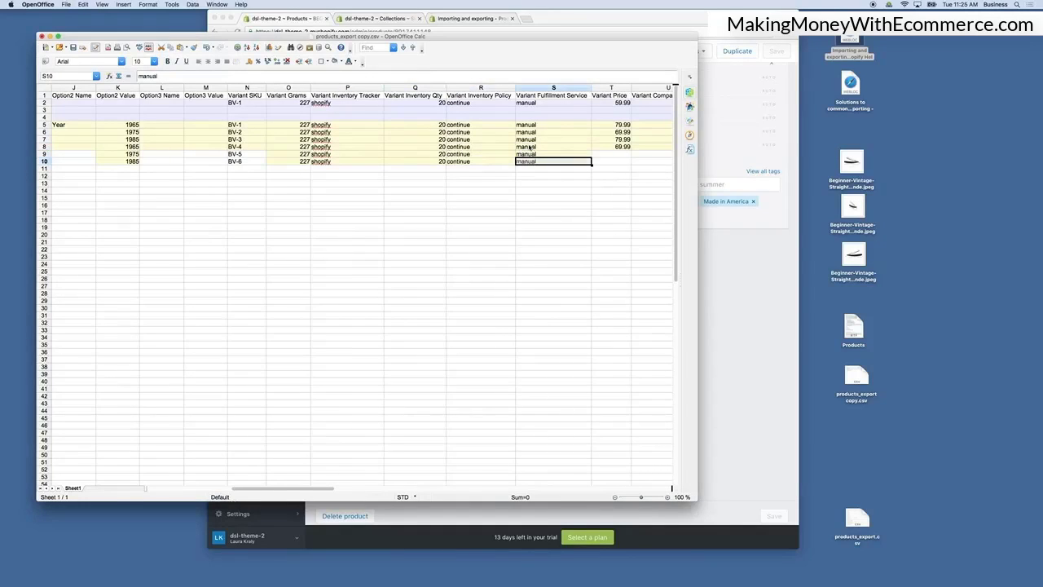
Fill the Variant Price of rows 8 to 10 with 79.99, 69.99 and 79.99.
{"action": "key", "text": "Right"}
{"action": "key", "text": "Up"}
{"action": "key", "text": "Up"}
{"action": "key", "text": "Up"}
{"action": "key", "text": "Up"}
{"action": "key", "text": "Up"}
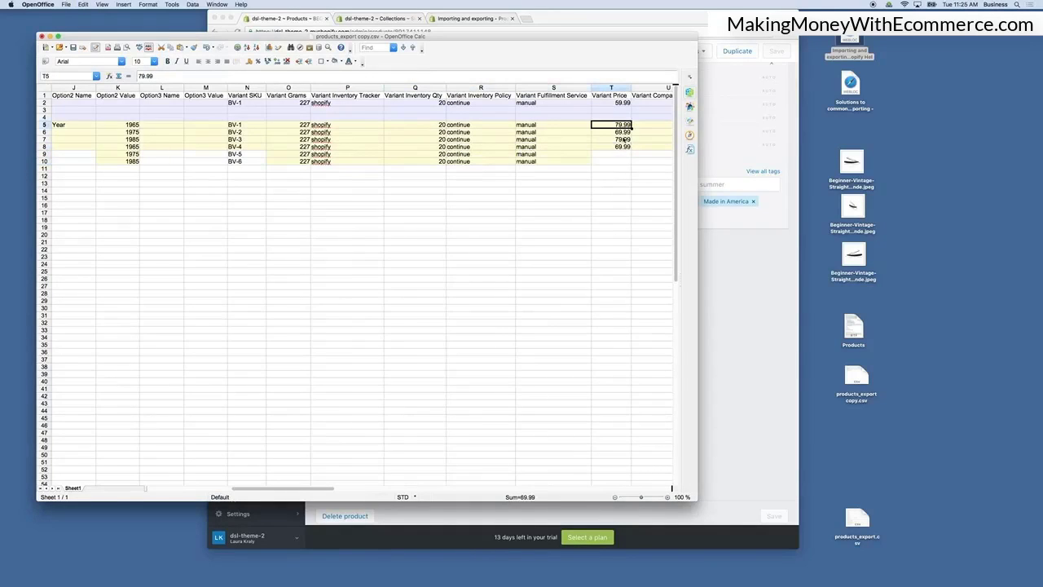
{"action": "left_click", "coordinate": [623, 140], "text": "shift"}
{"action": "left_click", "coordinate": [624, 148]}
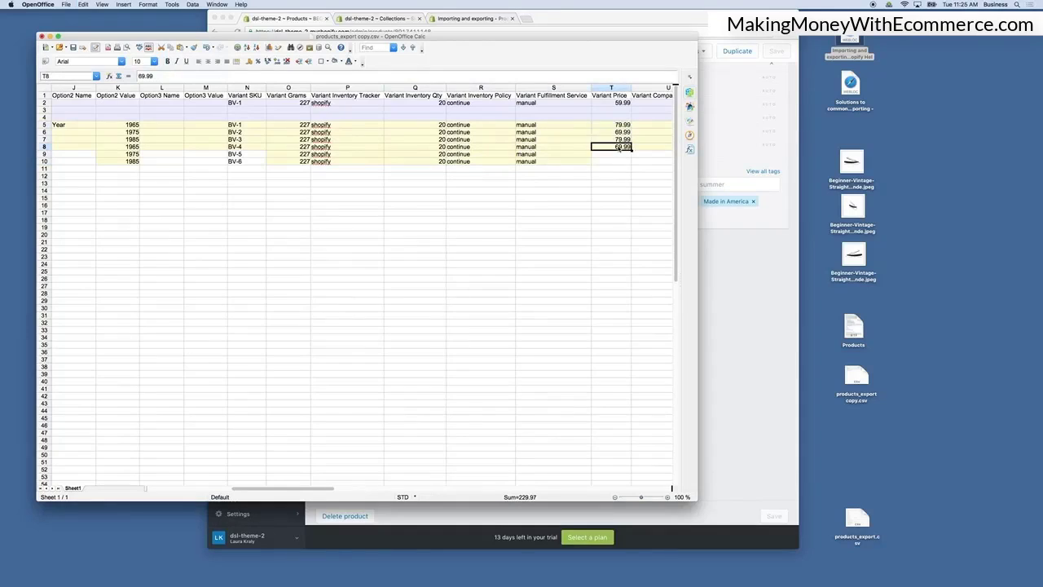
{"action": "key", "text": "super+v"}
{"action": "left_click", "coordinate": [334, 290]}
{"action": "left_click", "coordinate": [611, 162]}
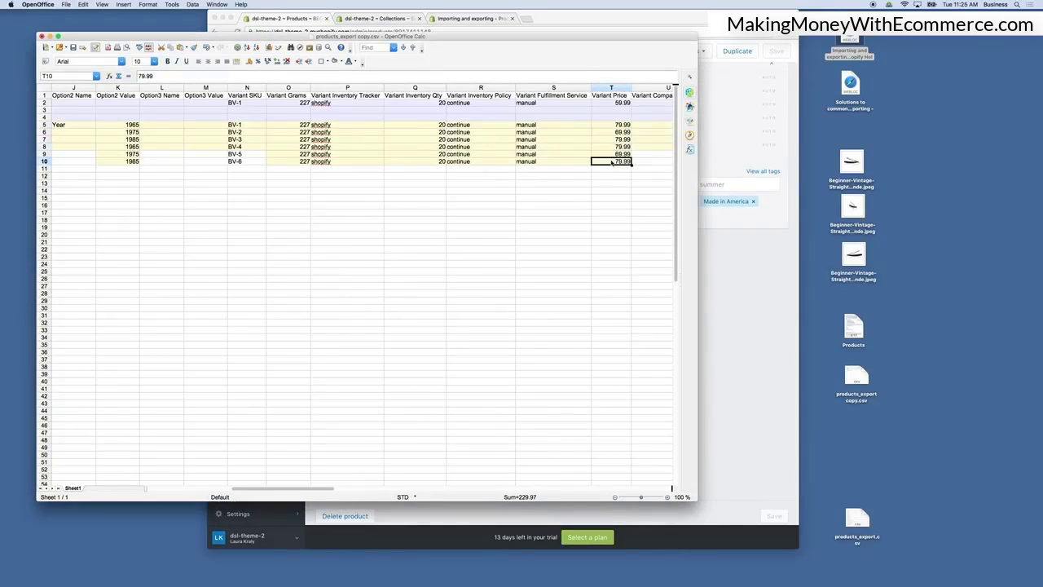
Copy the Variant Compare At Prices of rows 5 to 7 into rows 8 to 10.
{"action": "scroll", "coordinate": [611, 163], "scroll_direction": "right", "scroll_amount": 2}
{"action": "left_click_drag", "start_coordinate": [604, 125], "coordinate": [603, 140]}
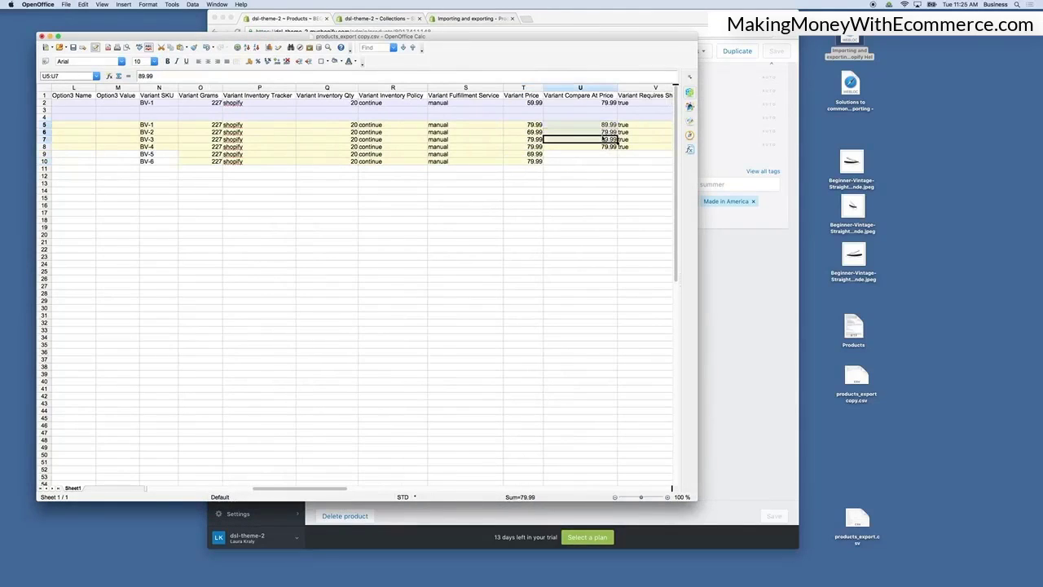
{"action": "key", "text": "super+c"}
{"action": "left_click", "coordinate": [604, 147]}
{"action": "key", "text": "super+v"}
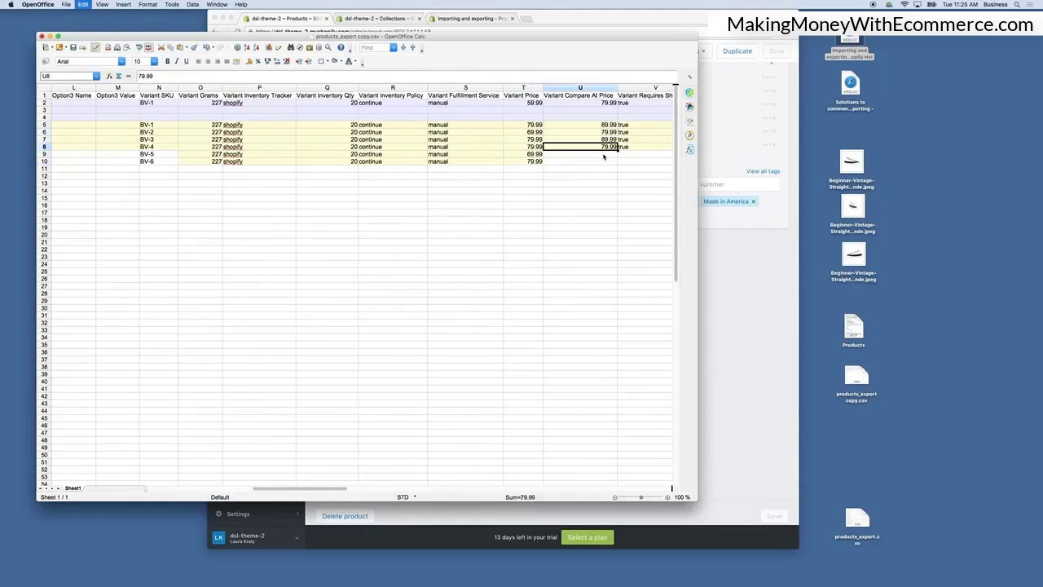
{"action": "left_click", "coordinate": [336, 287]}
{"action": "left_click", "coordinate": [591, 175]}
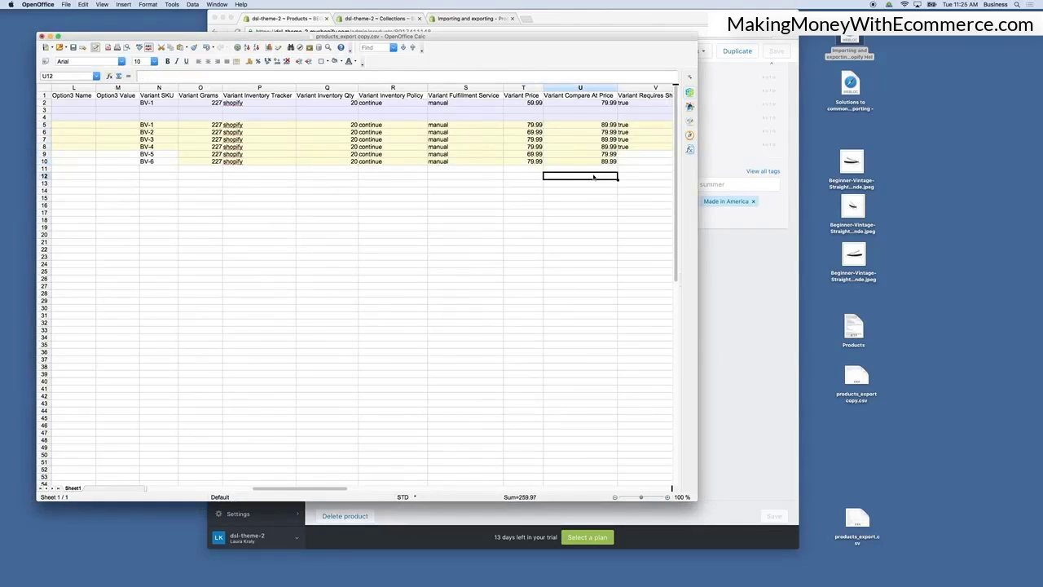
Fill Variant Requires Shipping and Variant Taxable with true for rows 9 and 10.
{"action": "scroll", "coordinate": [592, 175], "scroll_direction": "right", "scroll_amount": 5}
{"action": "left_click", "coordinate": [422, 149]}
{"action": "key", "text": "super+c"}
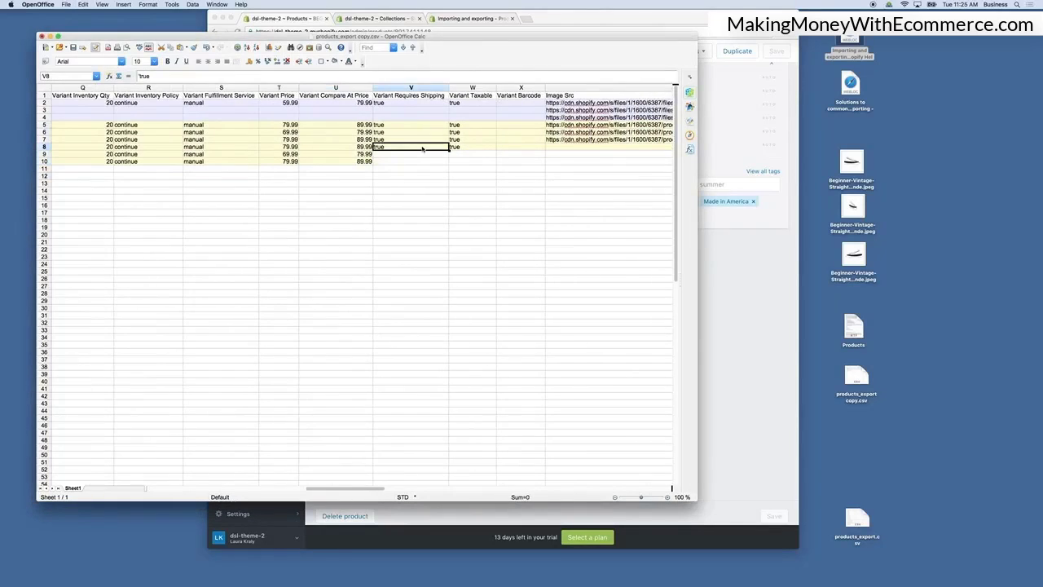
{"action": "key", "text": "Down"}
{"action": "key", "text": "super+v"}
{"action": "key", "text": "Down"}
{"action": "key", "text": "super+v"}
{"action": "key", "text": "Up"}
{"action": "key", "text": "Right"}
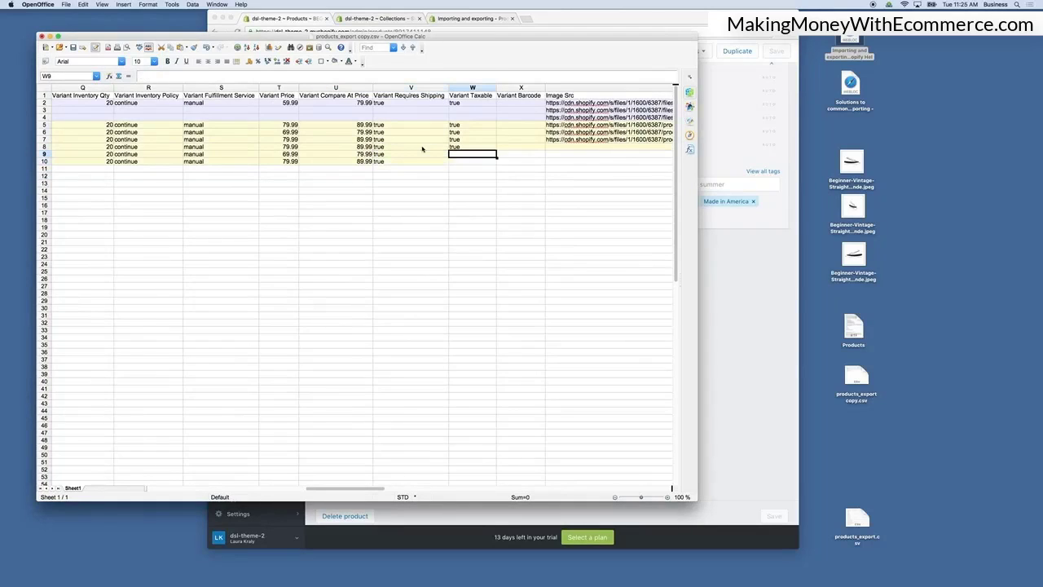
{"action": "key", "text": "super+v"}
{"action": "key", "text": "super+v"}
{"action": "left_click", "coordinate": [574, 176]}
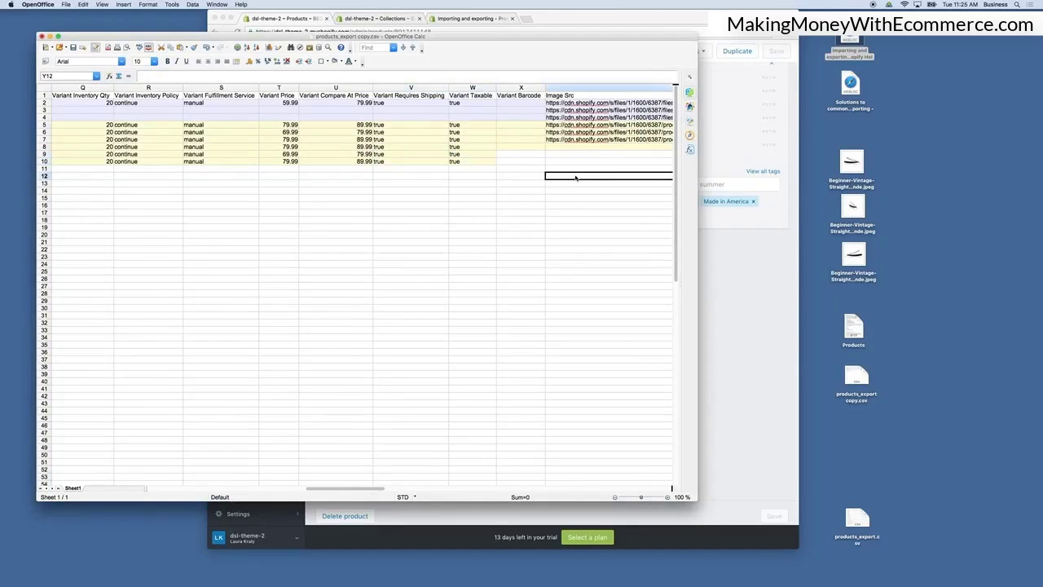
Review the image source, alt text and remaining columns of the variant rows.
{"action": "scroll", "coordinate": [563, 177], "scroll_direction": "right", "scroll_amount": 1}
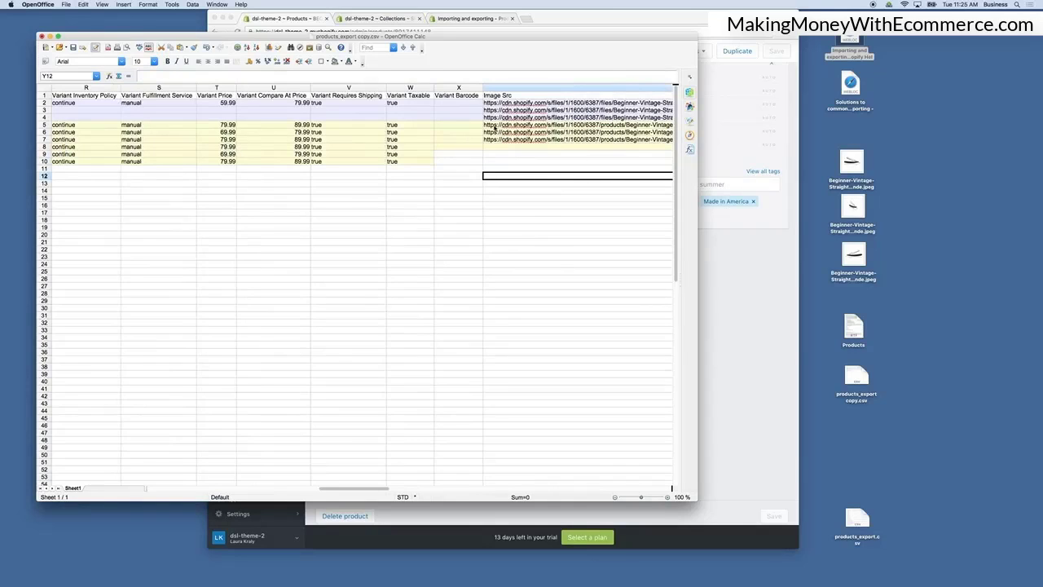
{"action": "scroll", "coordinate": [503, 146], "scroll_direction": "down", "scroll_amount": 1}
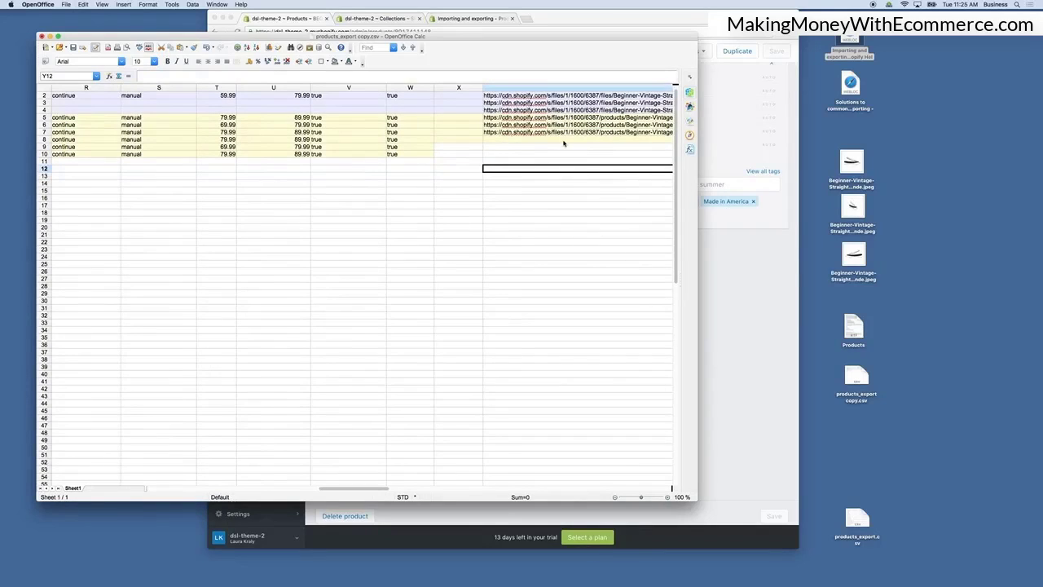
{"action": "left_click", "coordinate": [495, 139]}
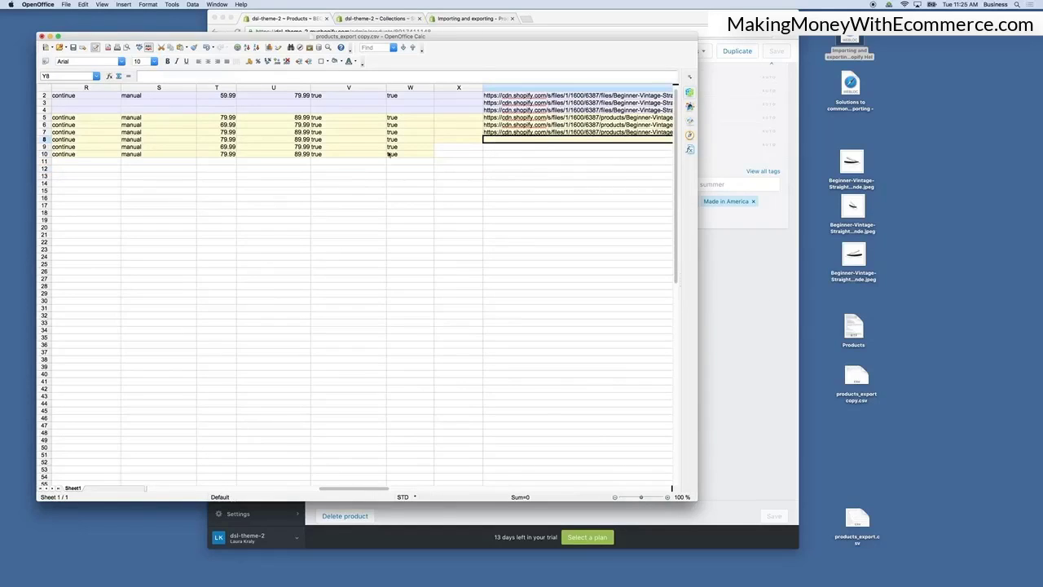
{"action": "scroll", "coordinate": [312, 156], "scroll_direction": "left", "scroll_amount": 2}
{"action": "scroll", "coordinate": [209, 153], "scroll_direction": "left", "scroll_amount": 6}
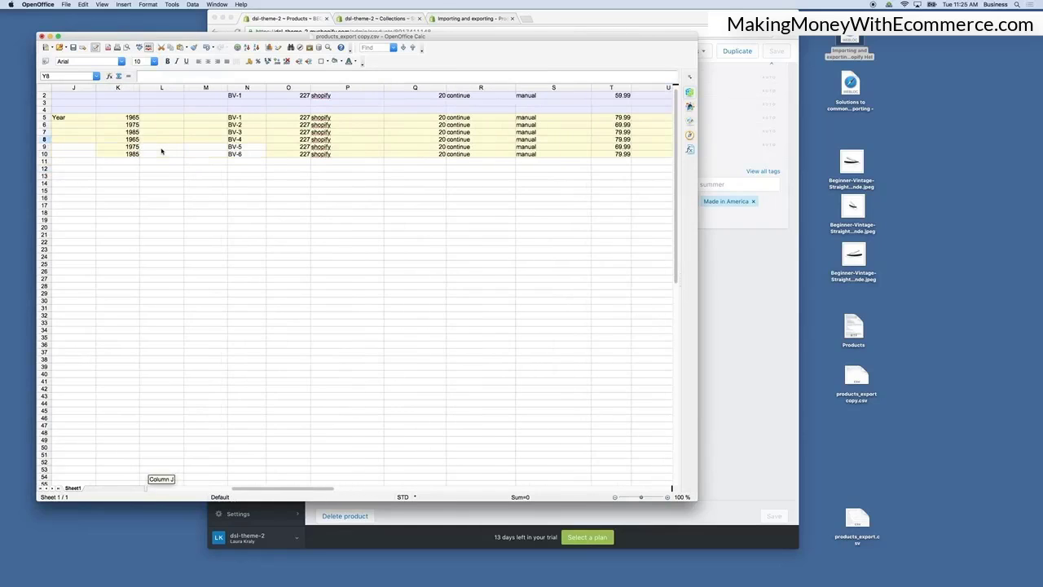
{"action": "scroll", "coordinate": [131, 151], "scroll_direction": "left", "scroll_amount": 1}
{"action": "left_click", "coordinate": [112, 150]}
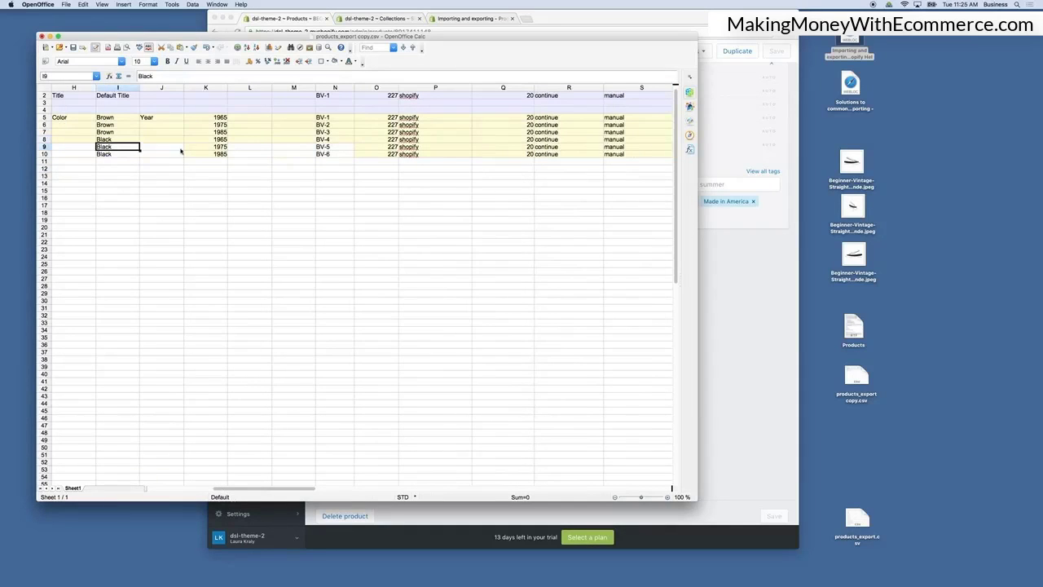
{"action": "left_click", "coordinate": [221, 149]}
{"action": "key", "text": "Right"}
{"action": "key", "text": "Right"}
{"action": "key", "text": "Right"}
{"action": "key", "text": "Right"}
{"action": "key", "text": "Right"}
{"action": "key", "text": "Right"}
{"action": "key", "text": "Right"}
{"action": "key", "text": "Right"}
{"action": "key", "text": "Right"}
{"action": "key", "text": "Right"}
{"action": "key", "text": "Right"}
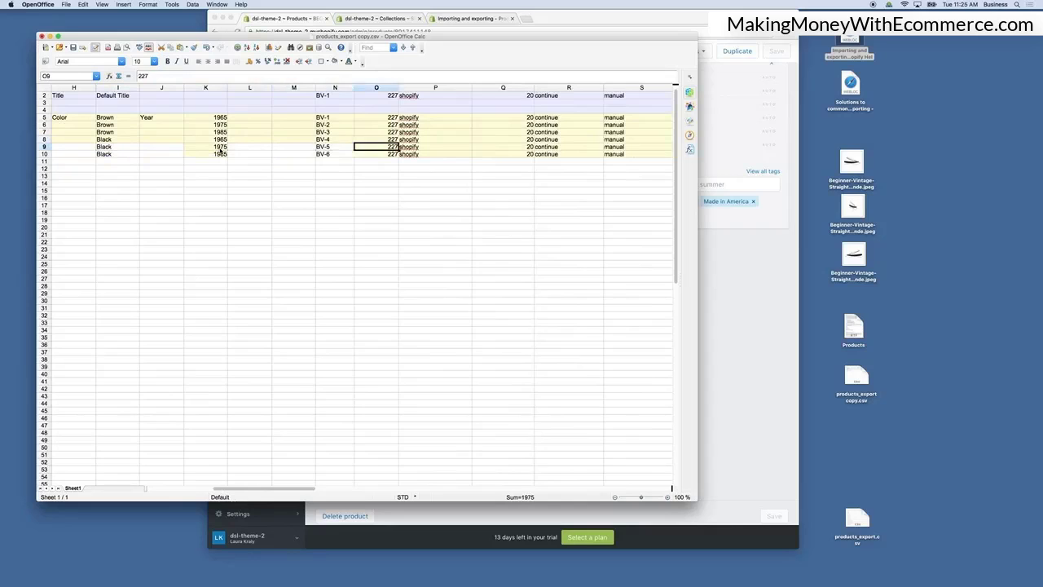
{"action": "key", "text": "Right"}
{"action": "key", "text": "Right"}
{"action": "key", "text": "Right"}
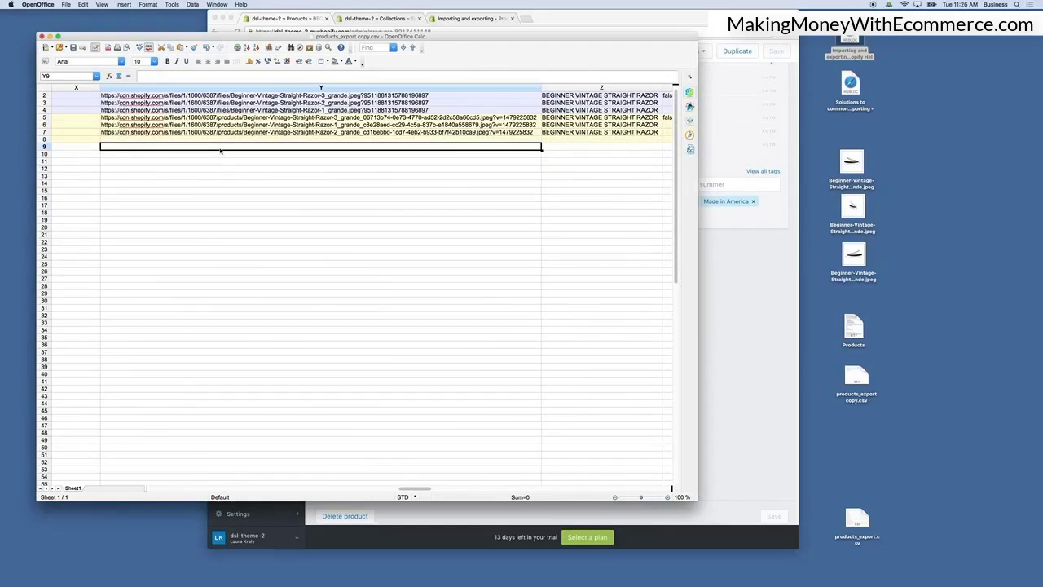
{"action": "key", "text": "Down"}
{"action": "key", "text": "Right"}
{"action": "key", "text": "Up"}
{"action": "key", "text": "Up"}
{"action": "key", "text": "Up"}
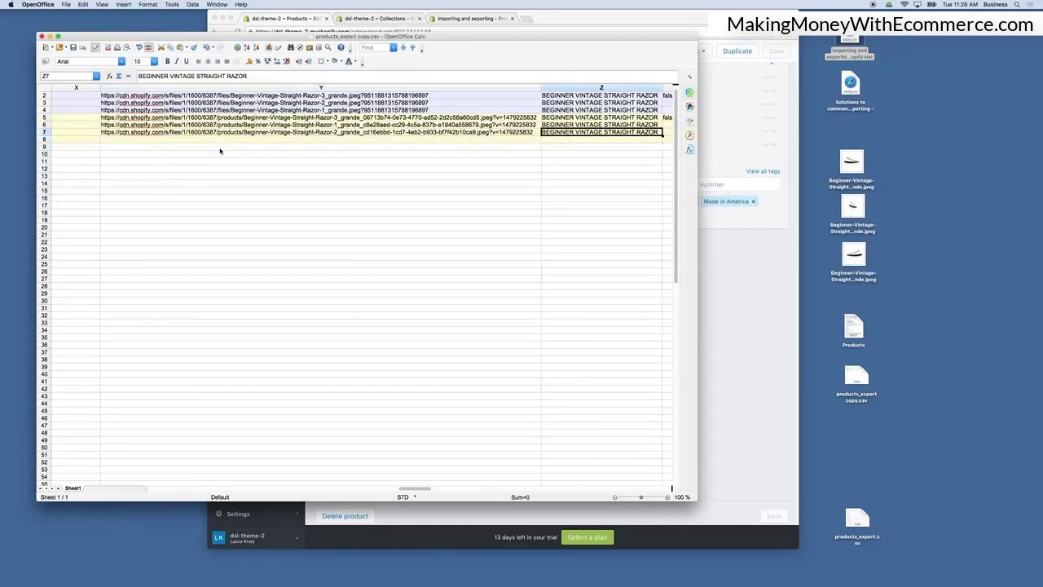
{"action": "scroll", "coordinate": [415, 161], "scroll_direction": "right", "scroll_amount": 2}
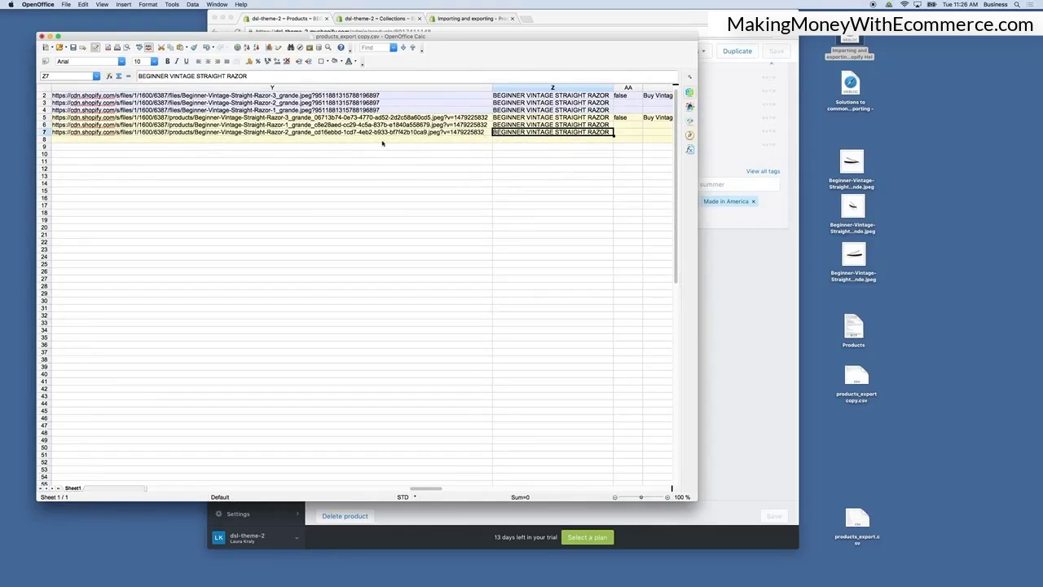
{"action": "scroll", "coordinate": [521, 163], "scroll_direction": "right", "scroll_amount": 5}
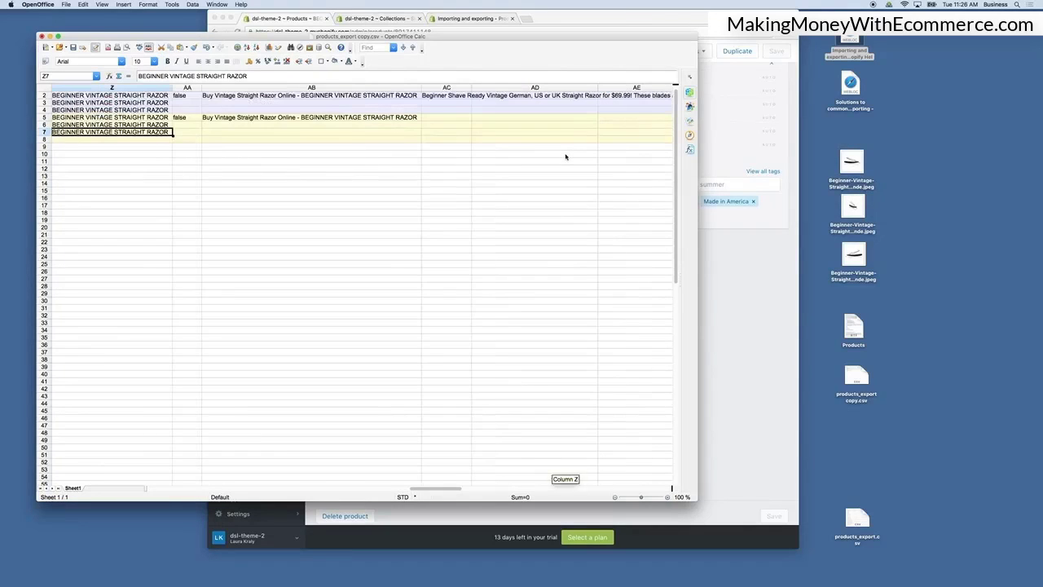
{"action": "left_click", "coordinate": [191, 118]}
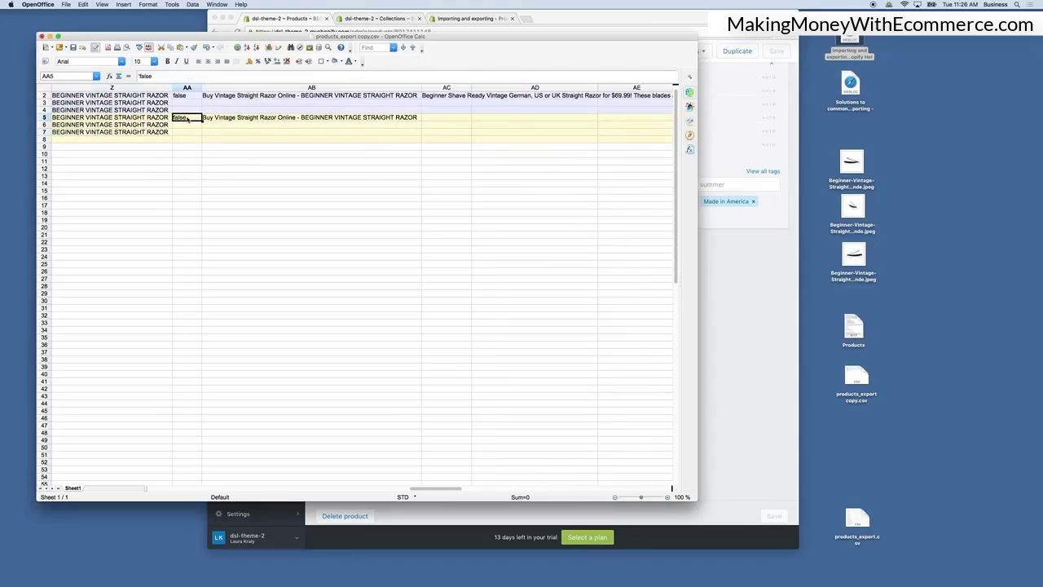
{"action": "scroll", "coordinate": [261, 122], "scroll_direction": "up", "scroll_amount": 1}
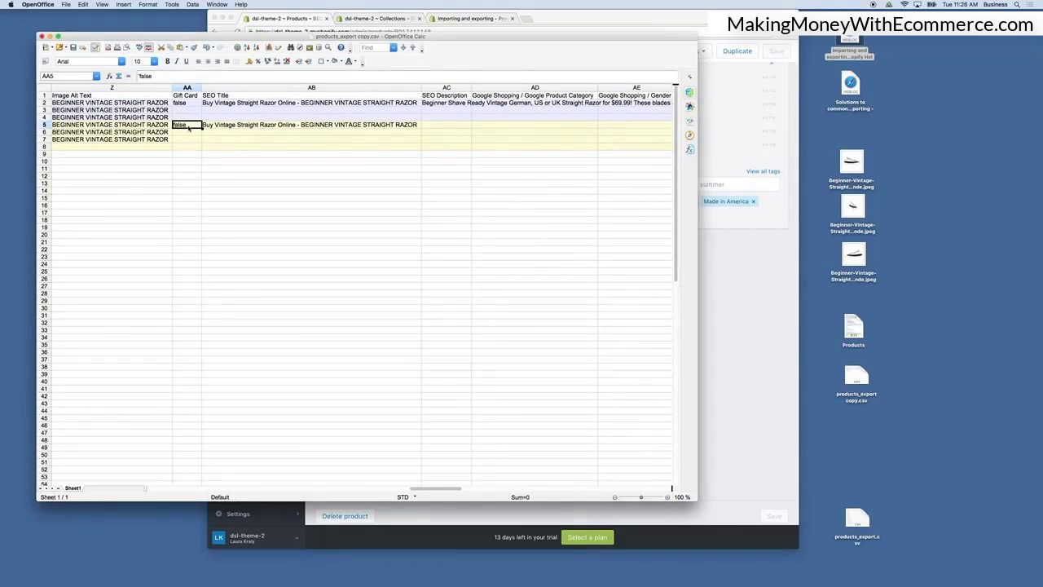
{"action": "scroll", "coordinate": [218, 165], "scroll_direction": "left", "scroll_amount": 10}
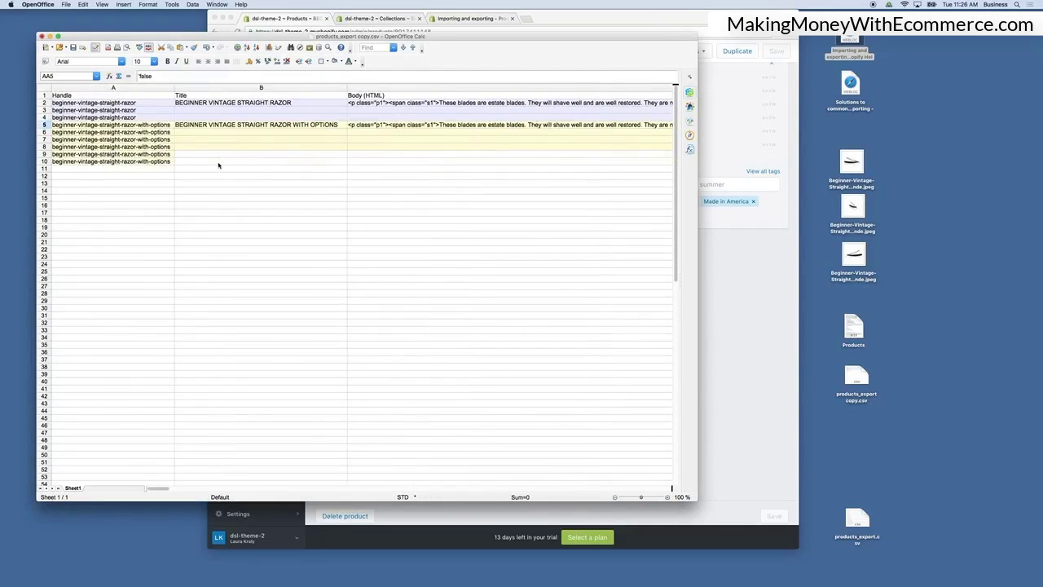
Give rows 5 to 10 a yellow background colour.
{"action": "left_click", "coordinate": [44, 124]}
{"action": "left_click", "coordinate": [44, 161], "text": "shift"}
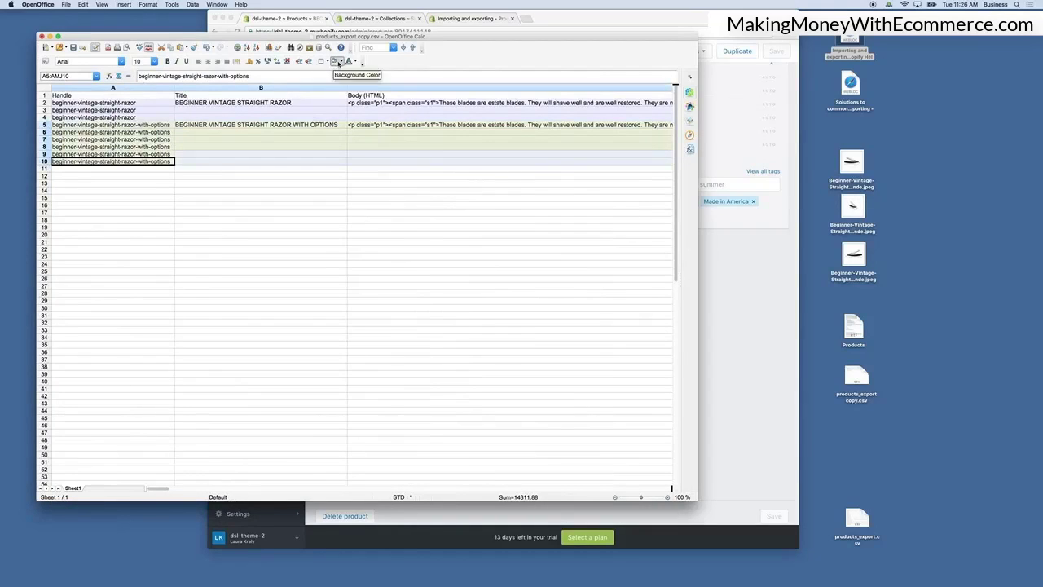
{"action": "left_click", "coordinate": [335, 62]}
{"action": "left_click", "coordinate": [357, 166]}
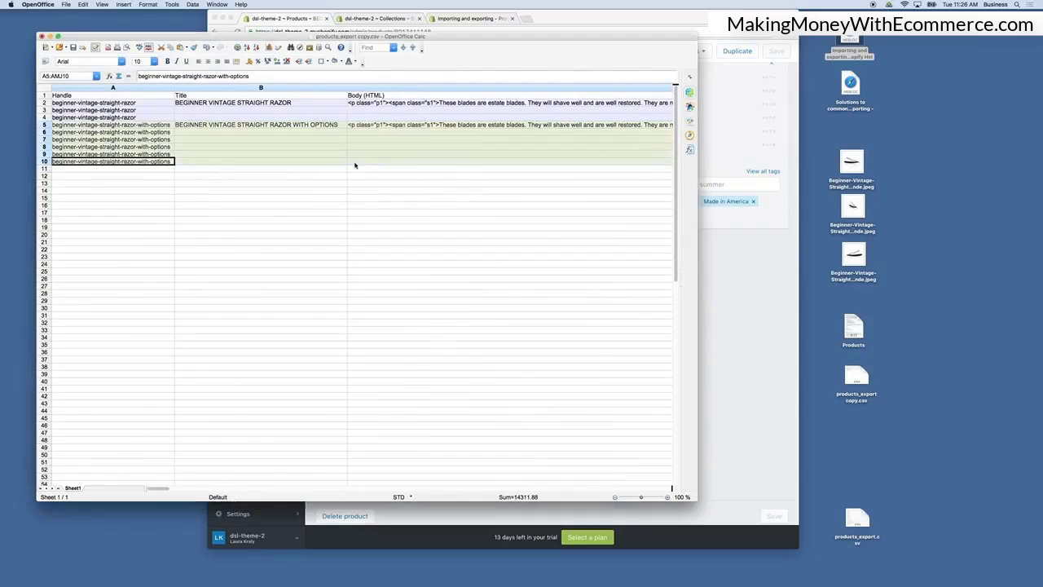
{"action": "left_click", "coordinate": [380, 207]}
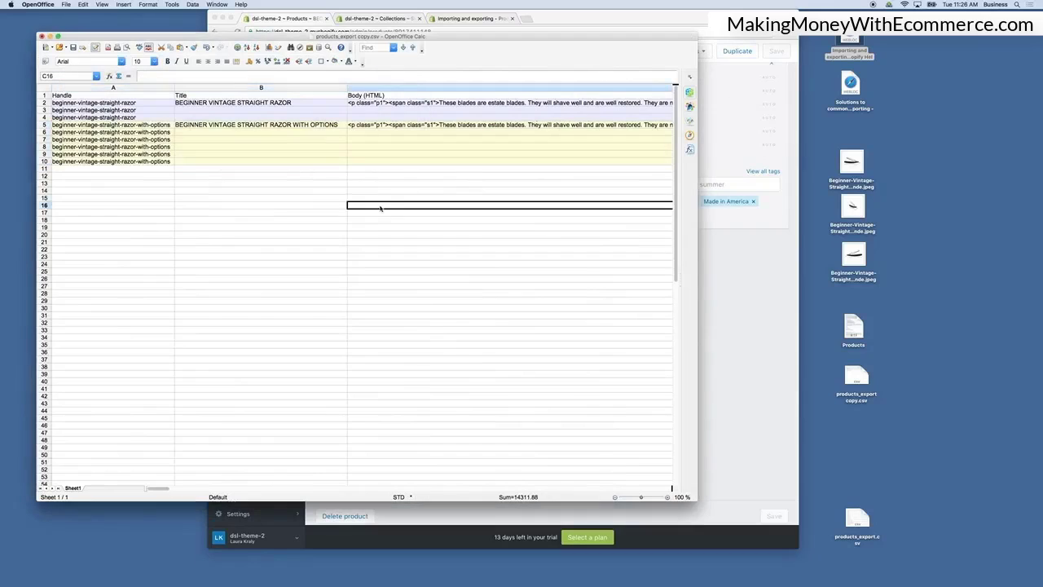
Enter the handle advanced-vintage-straight-razor in the first empty row below the variants, row 11.
{"action": "left_click", "coordinate": [132, 173]}
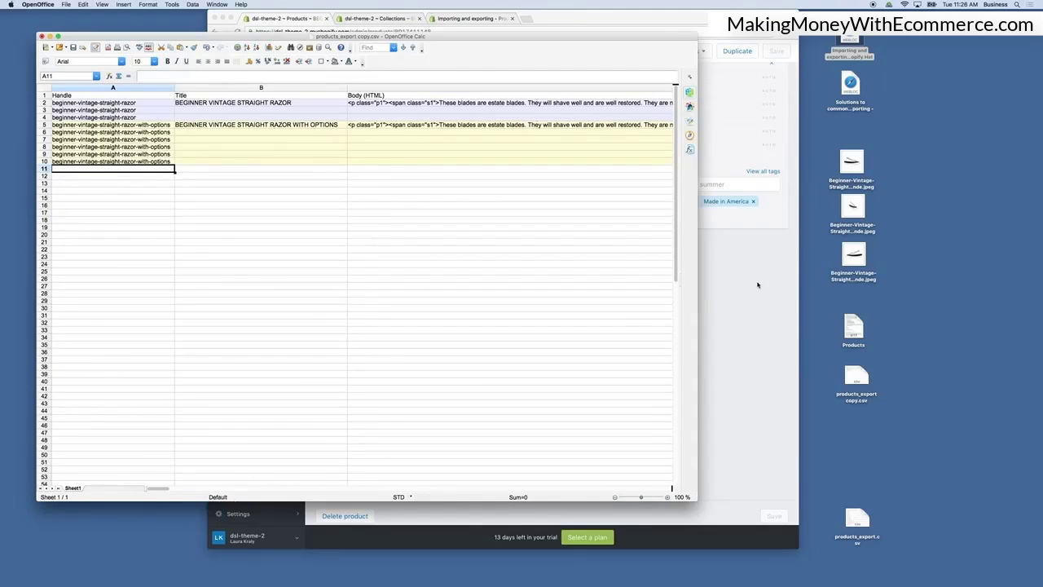
{"action": "double_click", "coordinate": [143, 170]}
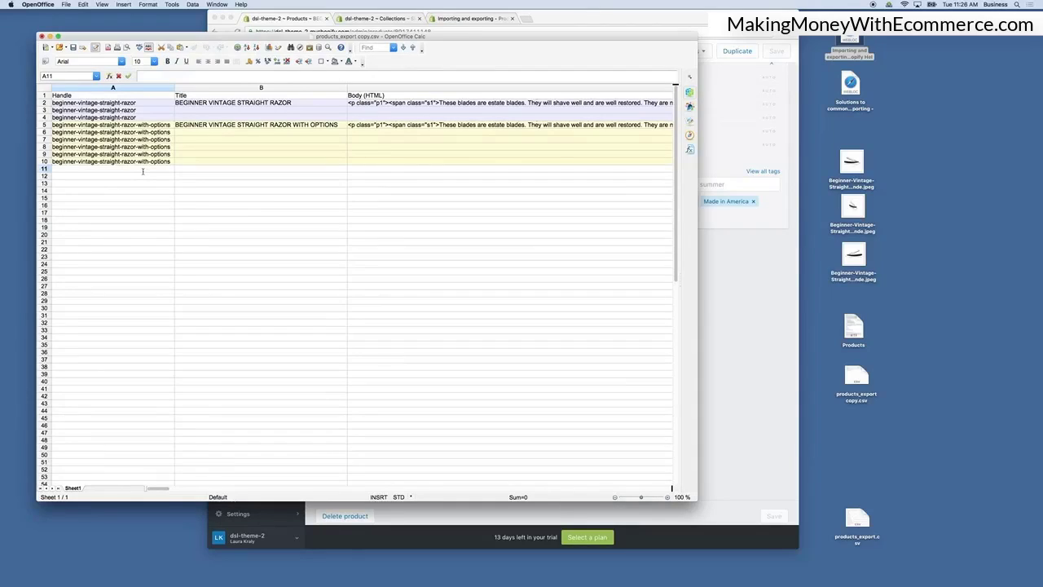
{"action": "type", "text": "advanced-vintage-straight"}
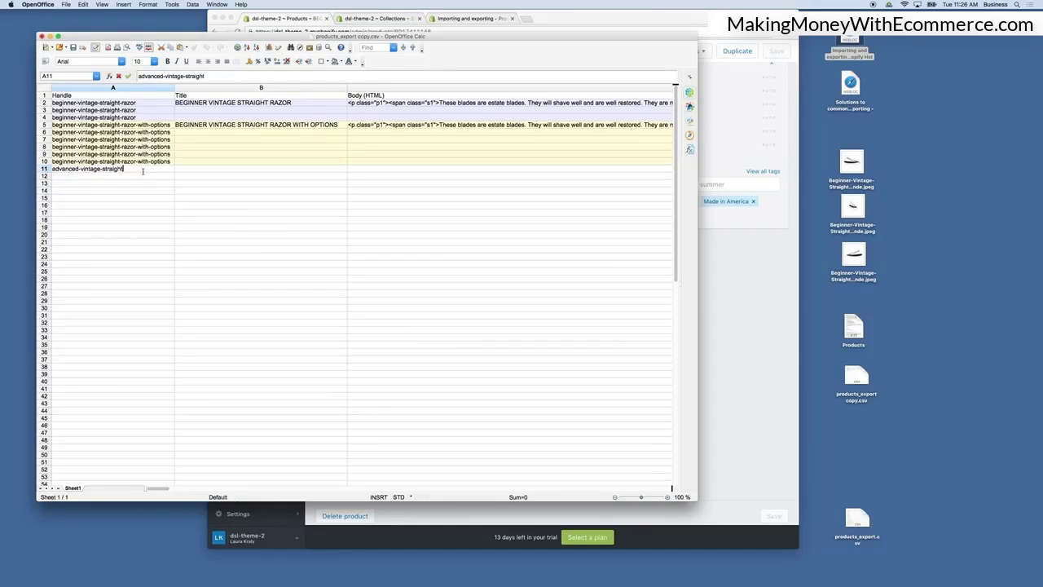
{"action": "type", "text": "-razor"}
{"action": "left_click", "coordinate": [192, 198]}
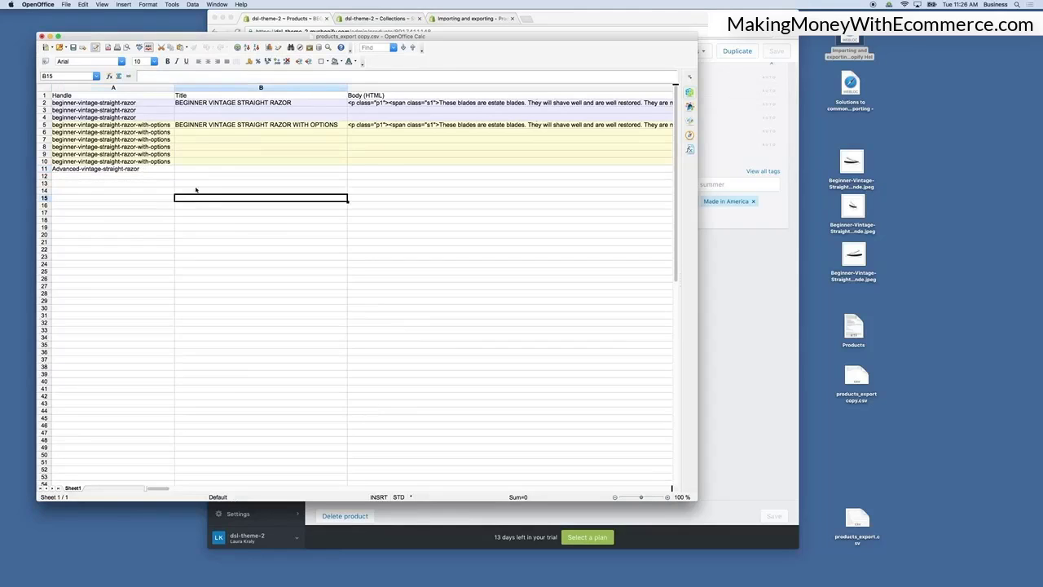
Copy the beginner razor's title into row 11 and change it to ADVANCED VINTAGE STRAIGHT RAZOR.
{"action": "left_click", "coordinate": [259, 104]}
{"action": "left_click", "coordinate": [223, 169]}
{"action": "type", "text": "BEGINNER VINTAGE STRAIGHT RAZOR"}
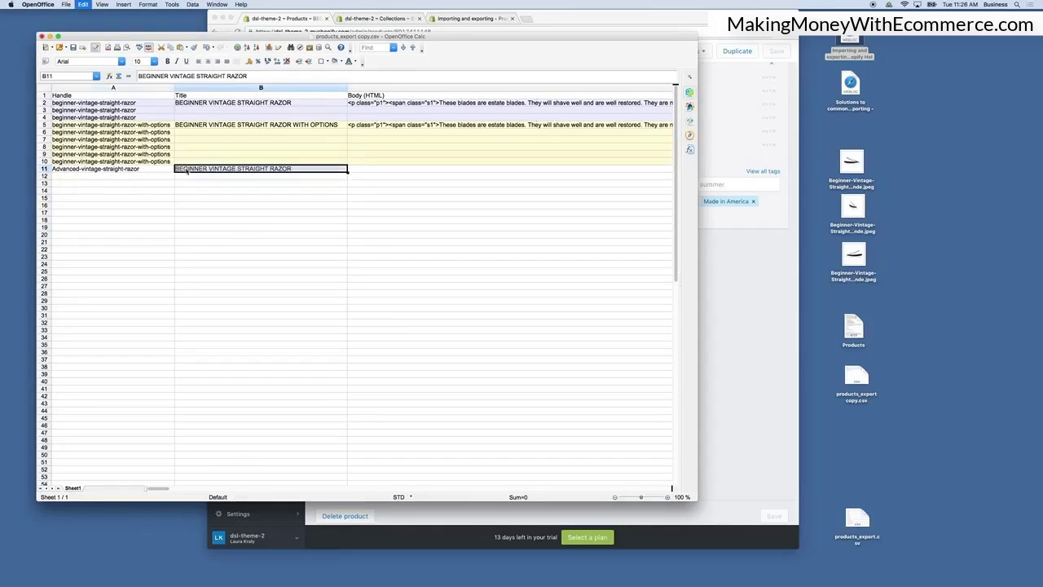
{"action": "double_click", "coordinate": [207, 169]}
{"action": "left_click_drag", "start_coordinate": [207, 169], "coordinate": [178, 170]}
{"action": "type", "text": "Ad"}
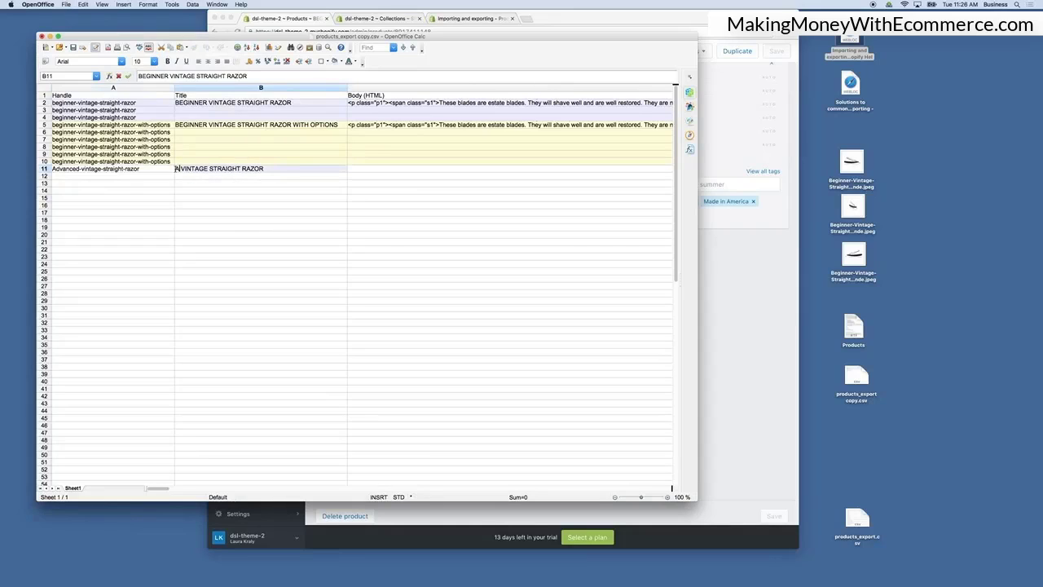
{"action": "key", "text": "BackSpace"}
{"action": "type", "text": "DVAN "}
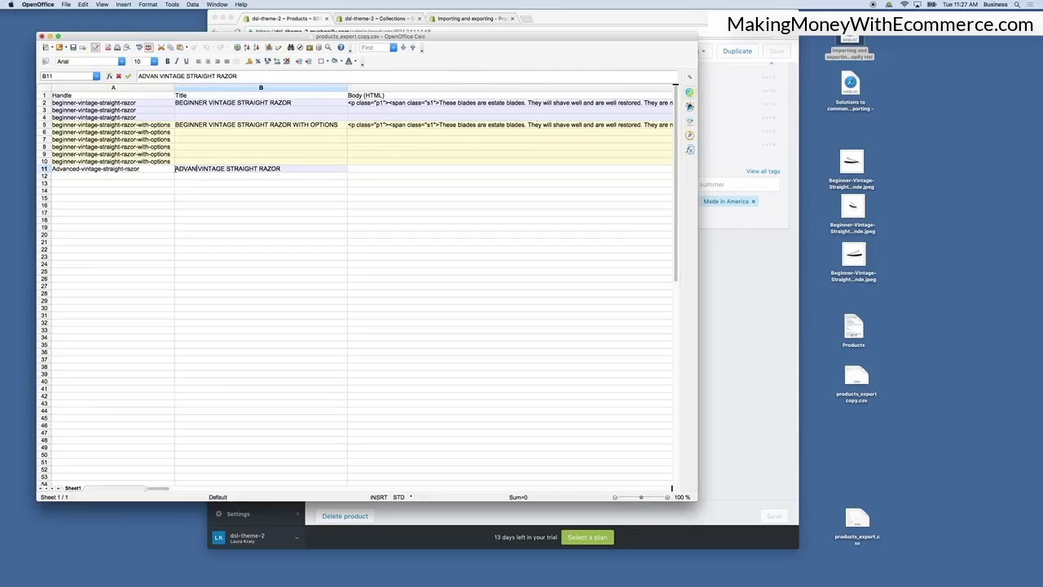
{"action": "type", "text": "CED"}
{"action": "left_click", "coordinate": [261, 227]}
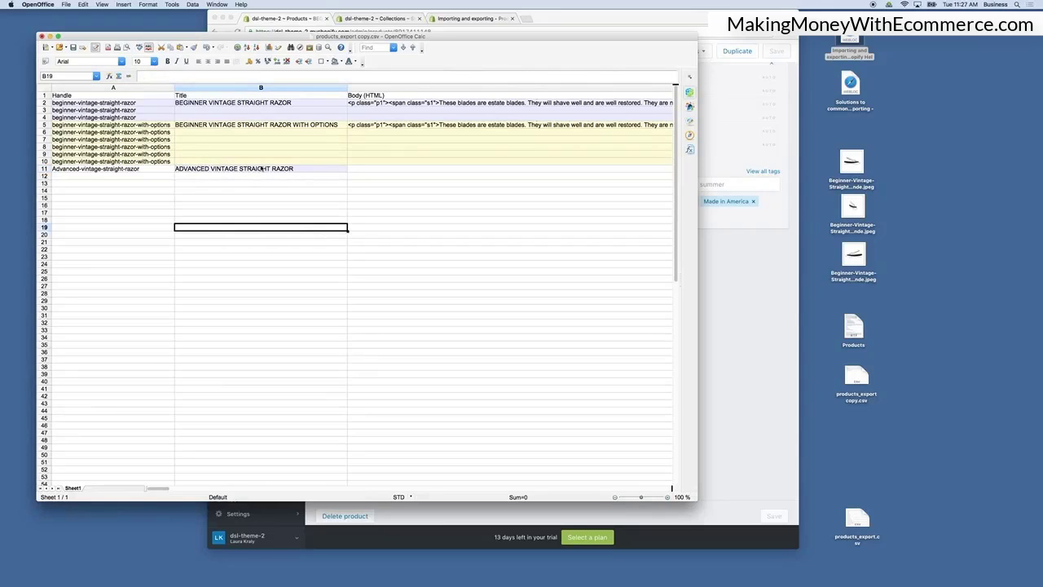
Correct row 11's handle so it begins with a lowercase a: advanced-vintage-straight-razor.
{"action": "left_click", "coordinate": [261, 168]}
{"action": "left_click", "coordinate": [307, 183]}
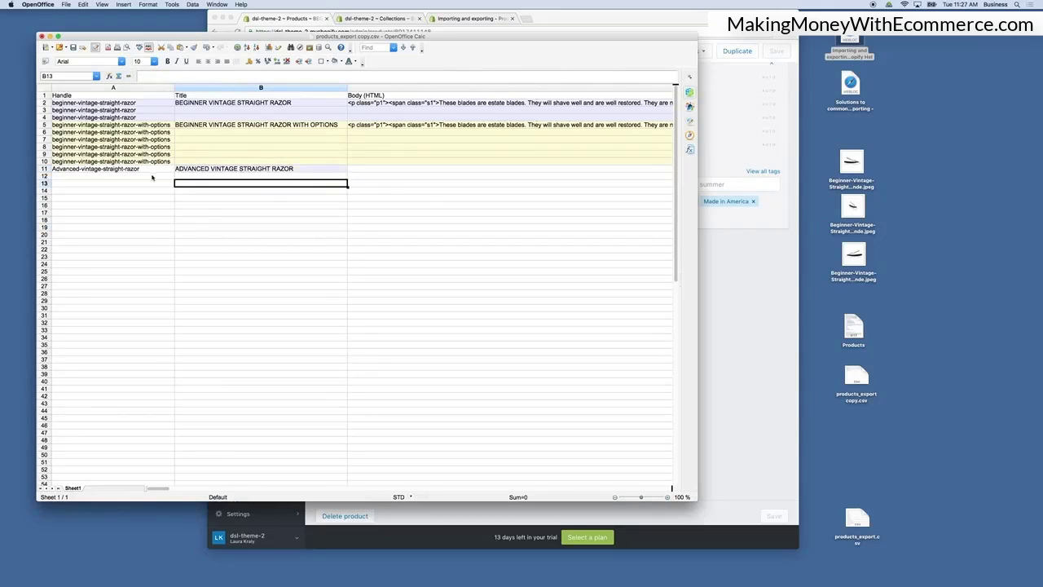
{"action": "left_click", "coordinate": [45, 168]}
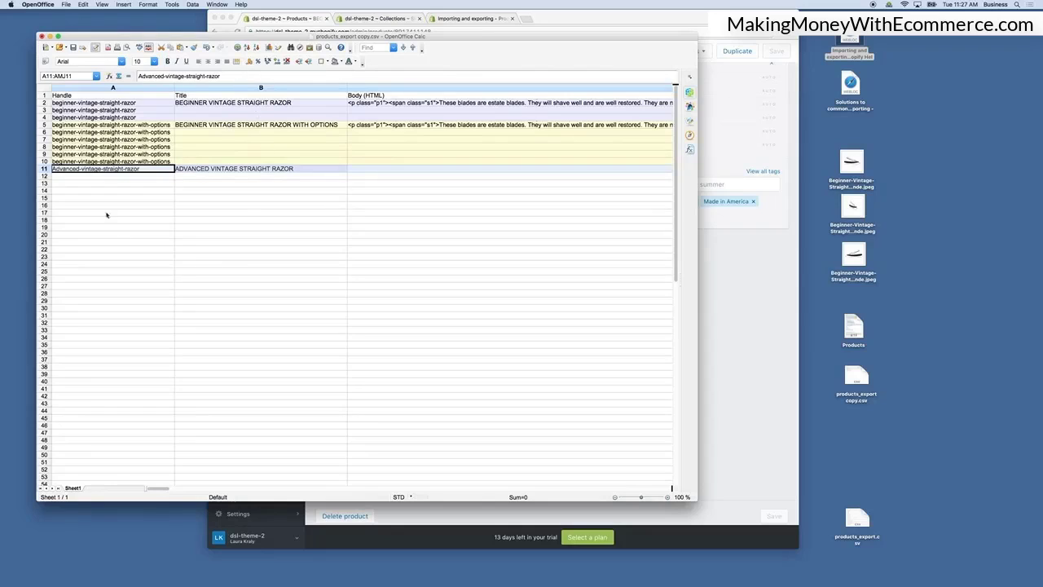
{"action": "left_click", "coordinate": [186, 213]}
{"action": "left_click", "coordinate": [136, 170]}
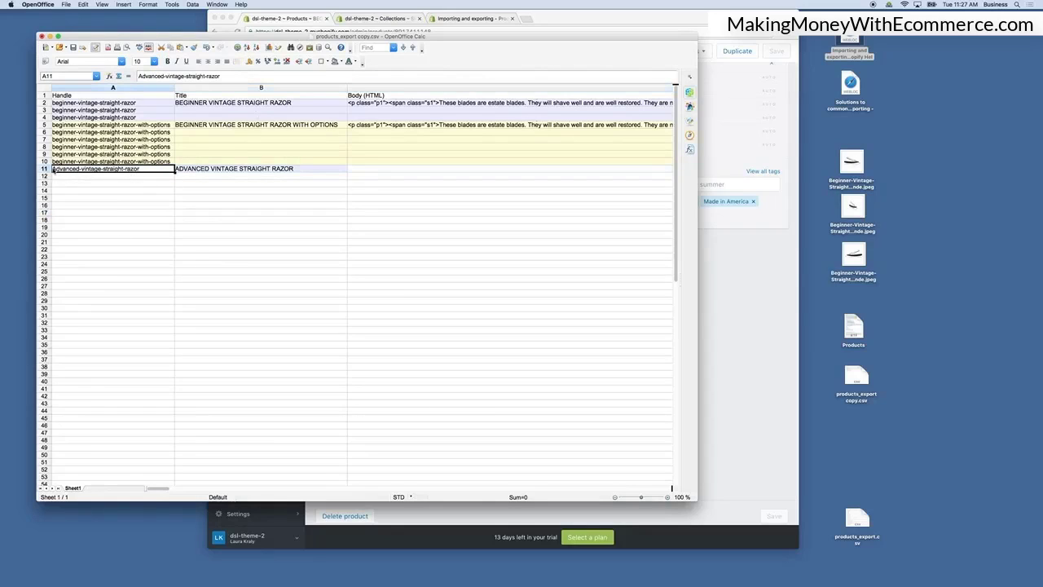
{"action": "double_click", "coordinate": [61, 172]}
{"action": "key", "text": "BackSpace"}
{"action": "type", "text": "a"}
{"action": "left_click", "coordinate": [155, 213]}
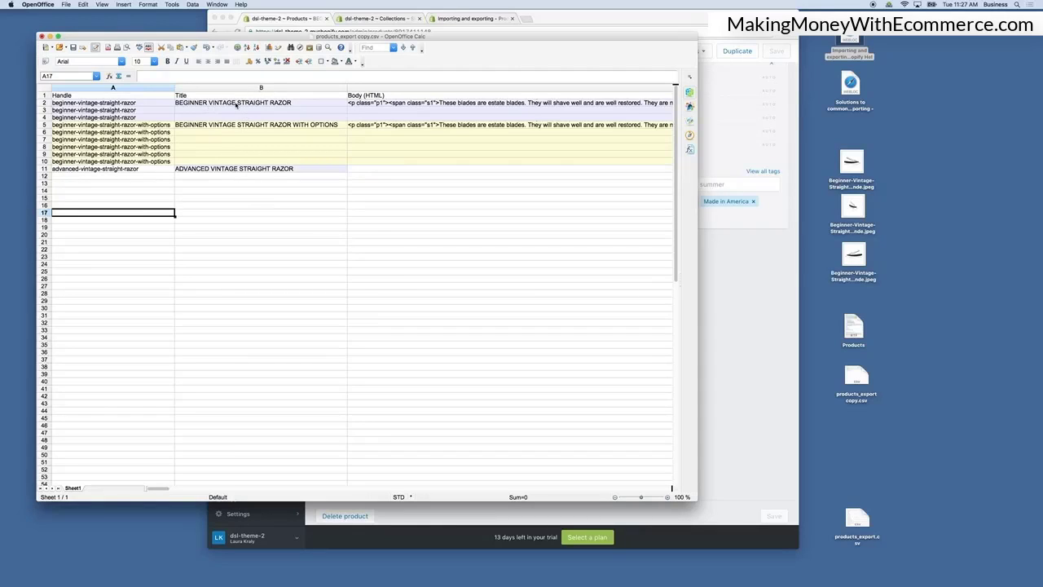
{"action": "left_click", "coordinate": [273, 88]}
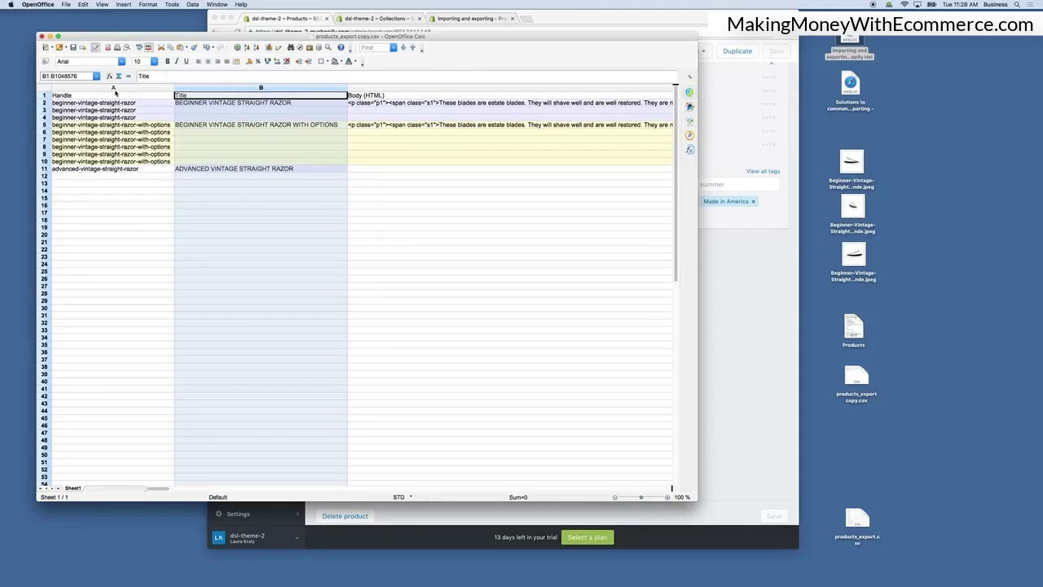
{"action": "left_click", "coordinate": [733, 267]}
{"action": "left_click", "coordinate": [112, 241]}
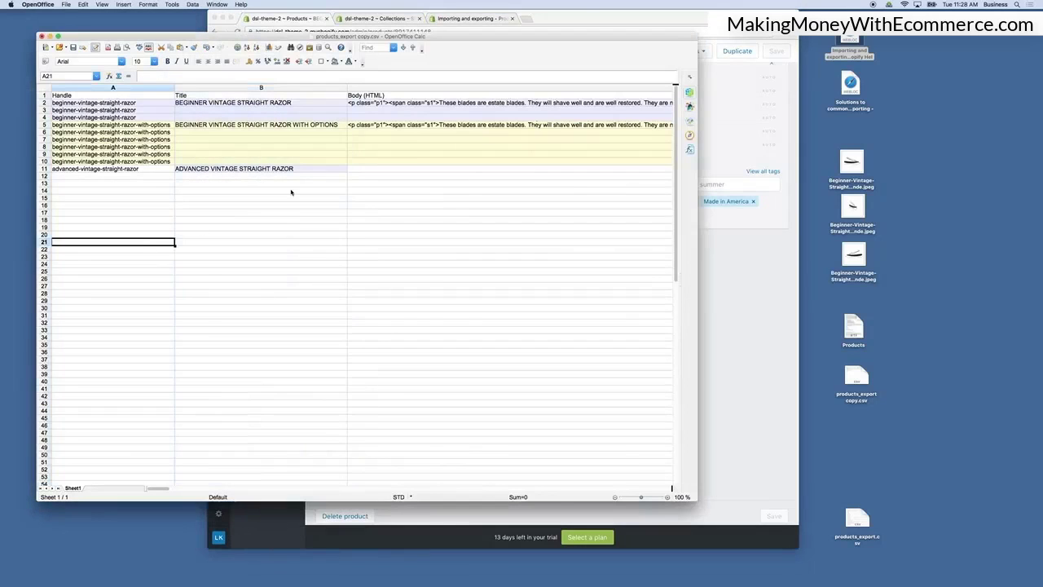
{"action": "left_click", "coordinate": [297, 169]}
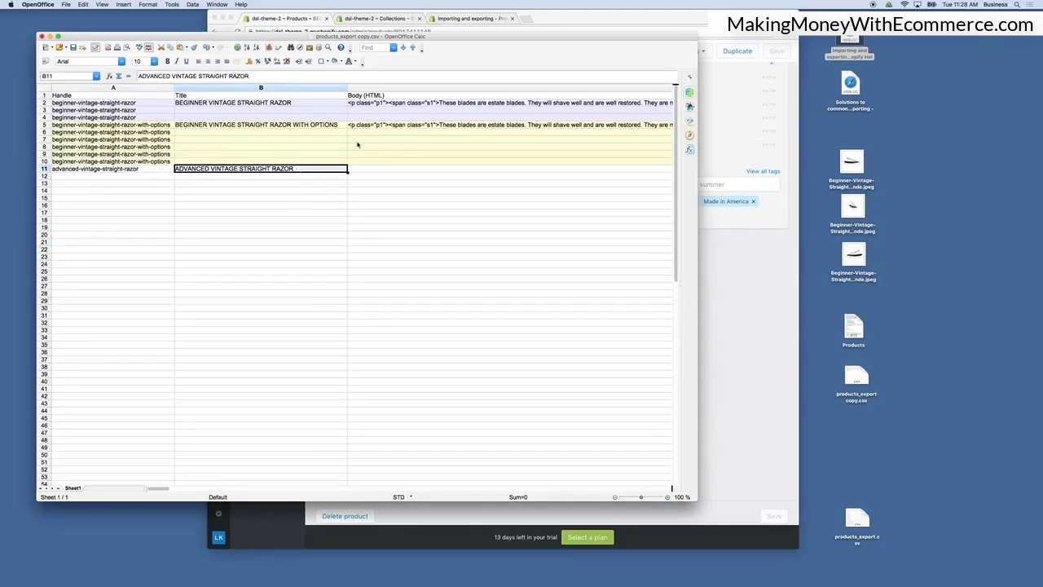
{"action": "left_click", "coordinate": [274, 182]}
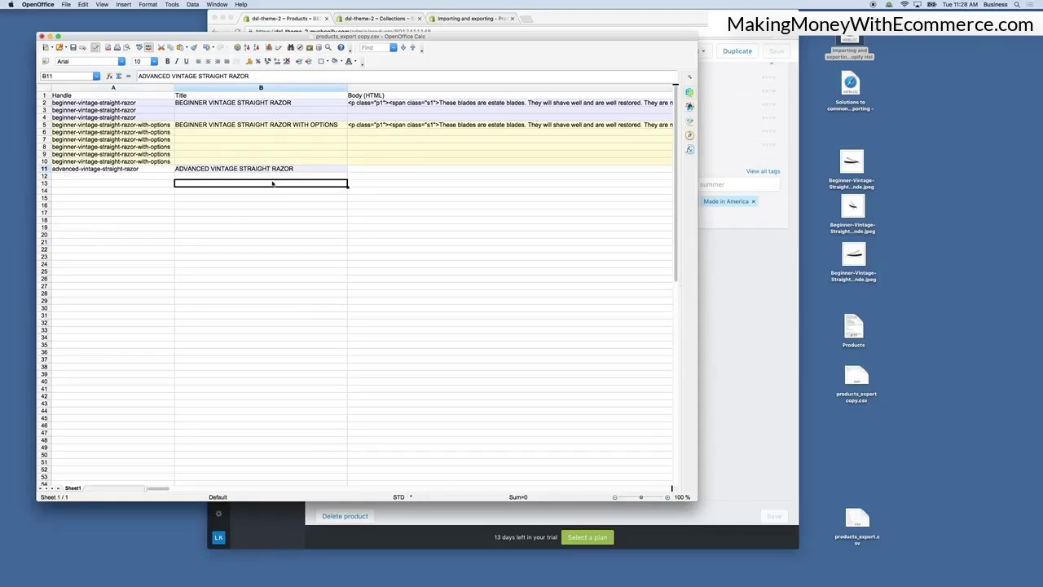
{"action": "left_click", "coordinate": [748, 246]}
{"action": "left_click", "coordinate": [136, 229]}
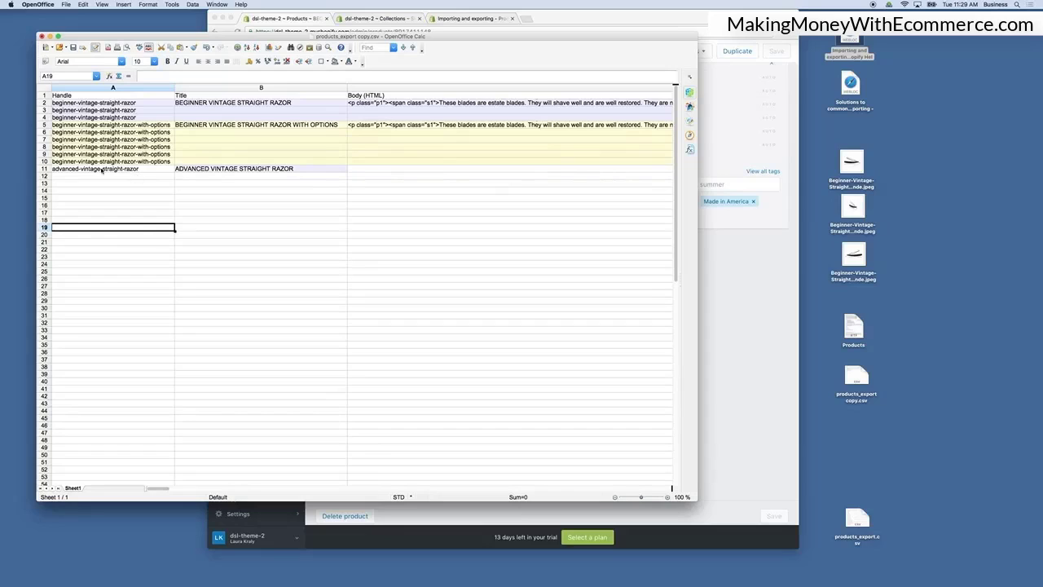
Copy the beginner razor's rows 2 to 4 onto rows 11 to 13, overwriting the existing data.
{"action": "left_click", "coordinate": [44, 169]}
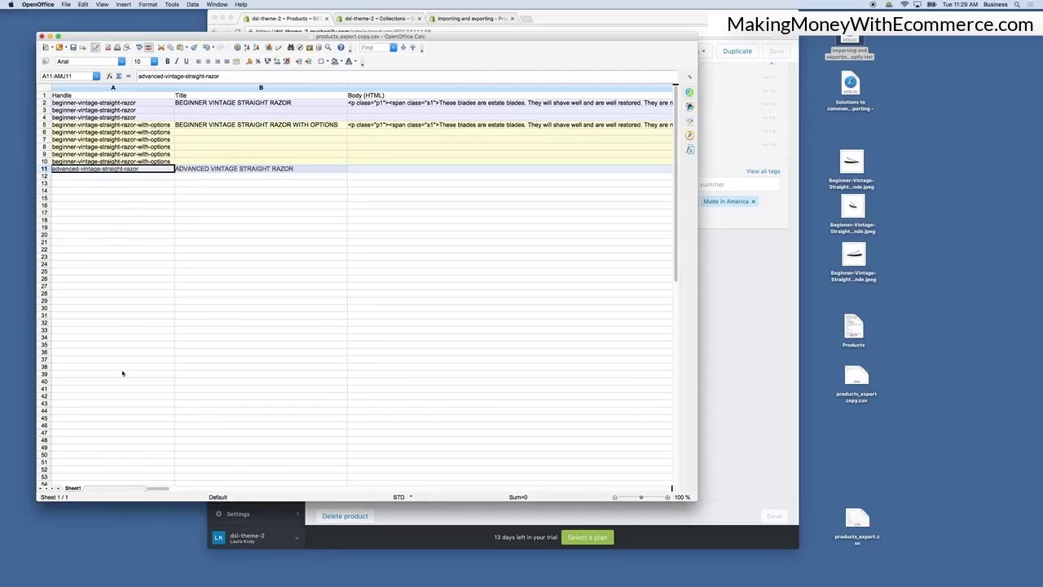
{"action": "left_click", "coordinate": [45, 104]}
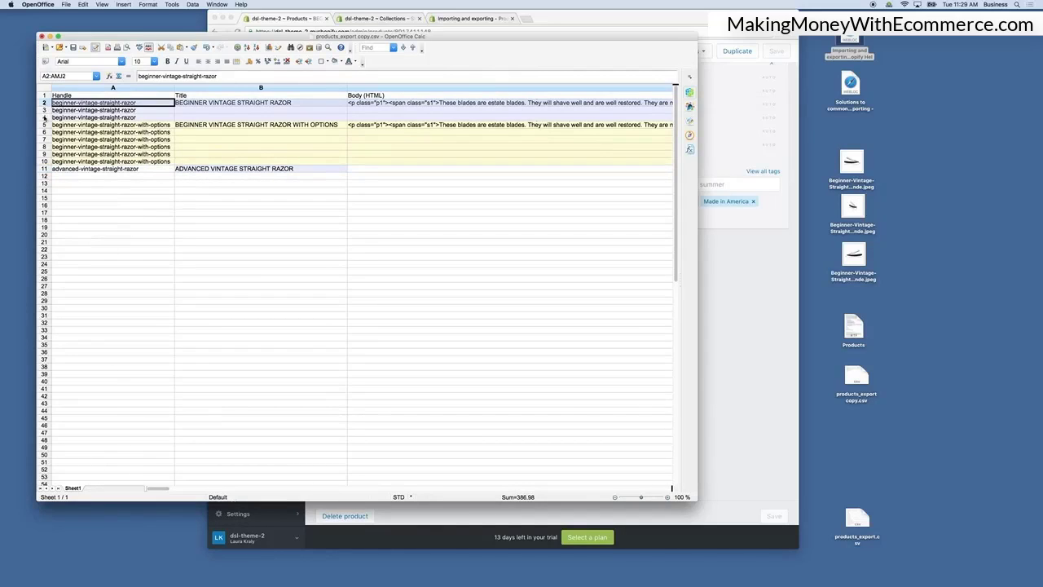
{"action": "left_click", "coordinate": [45, 118], "text": "shift"}
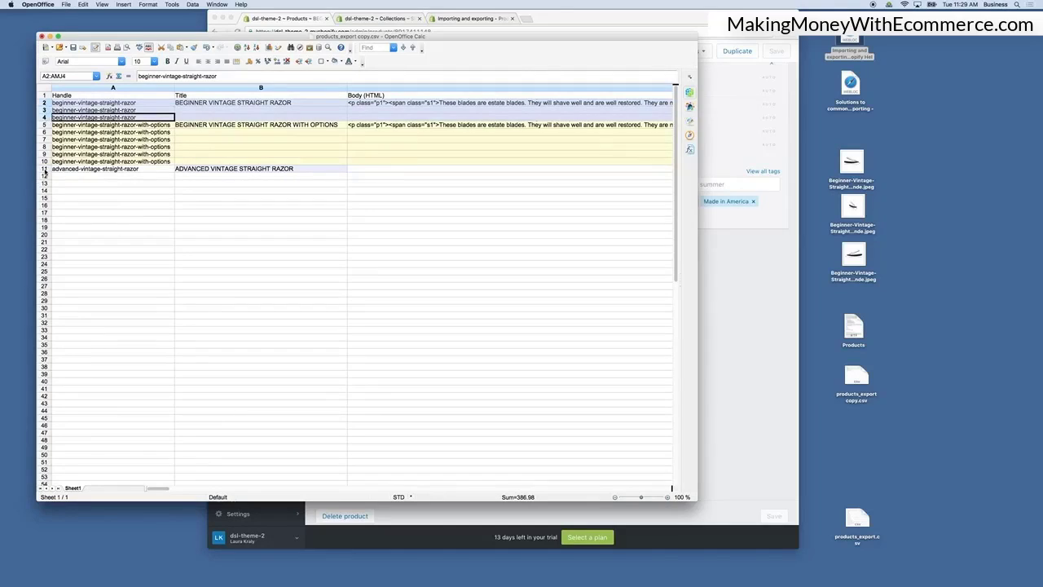
{"action": "left_click", "coordinate": [45, 169]}
{"action": "key", "text": "super+v"}
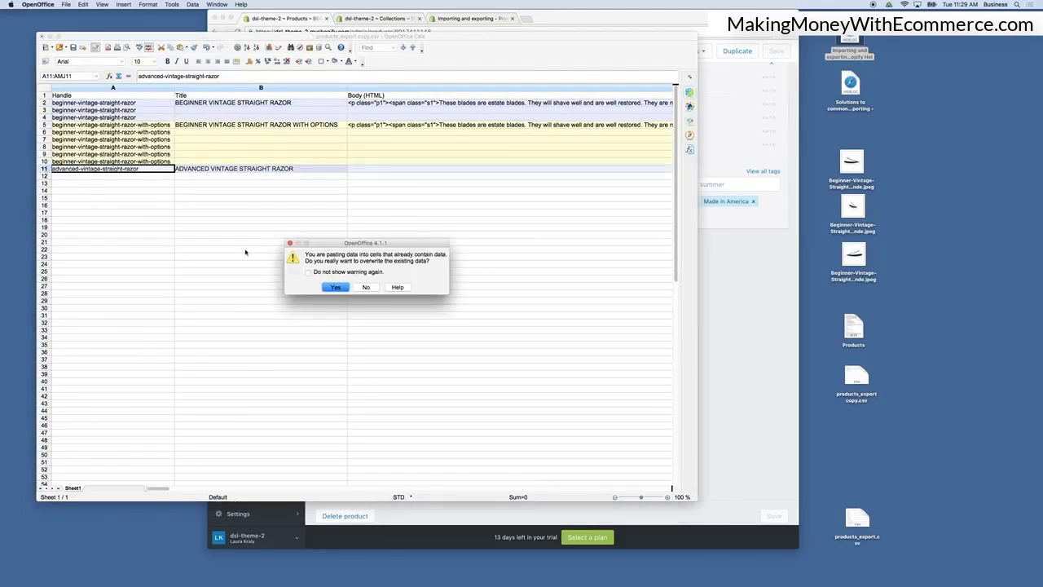
{"action": "left_click", "coordinate": [335, 286]}
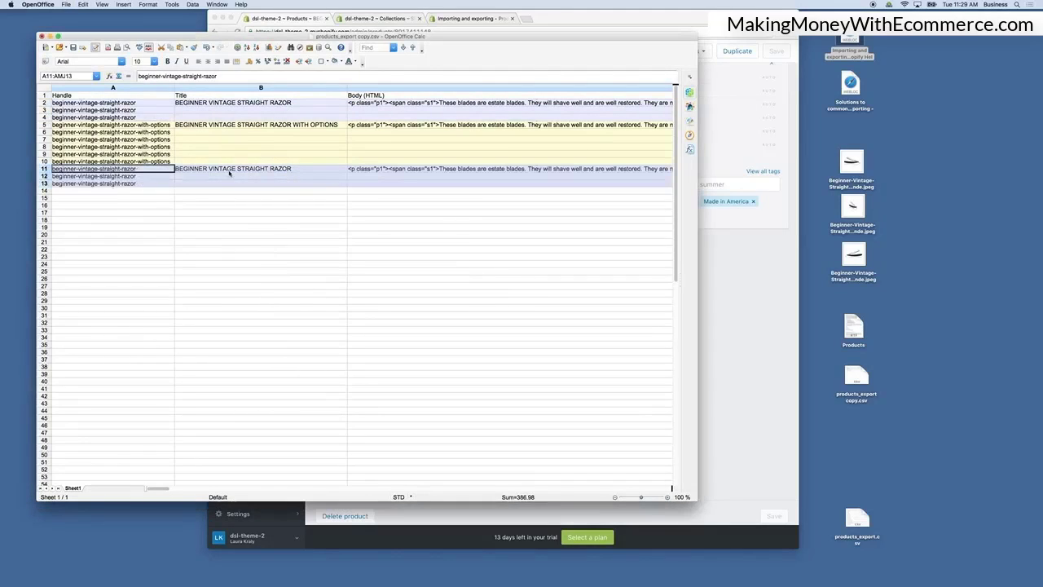
{"action": "scroll", "coordinate": [412, 174], "scroll_direction": "right", "scroll_amount": 3}
{"action": "scroll", "coordinate": [413, 174], "scroll_direction": "left", "scroll_amount": 3}
{"action": "left_click", "coordinate": [99, 172]}
{"action": "double_click", "coordinate": [70, 169]}
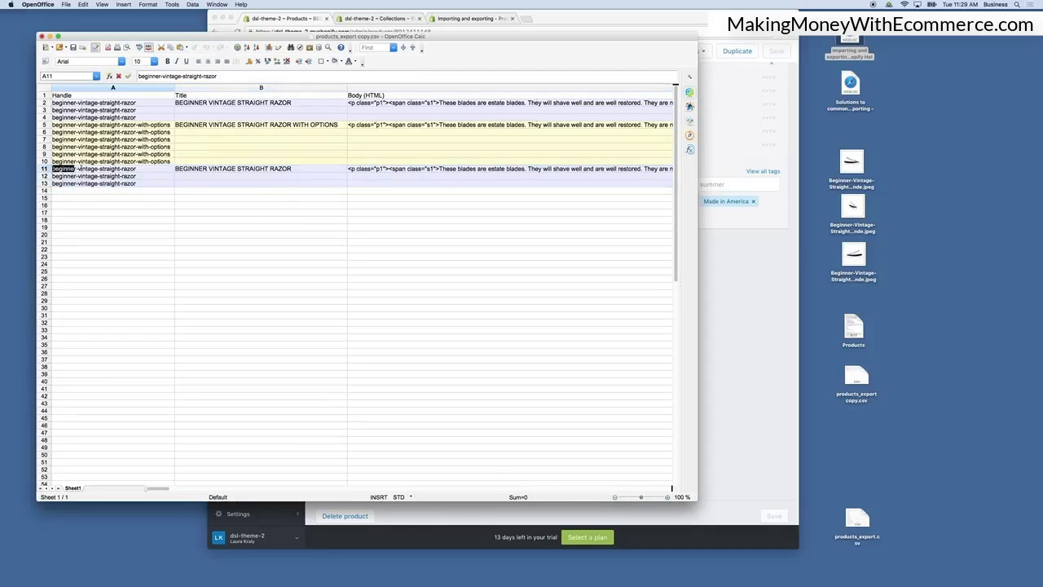
{"action": "left_click", "coordinate": [44, 169]}
{"action": "left_click", "coordinate": [86, 198]}
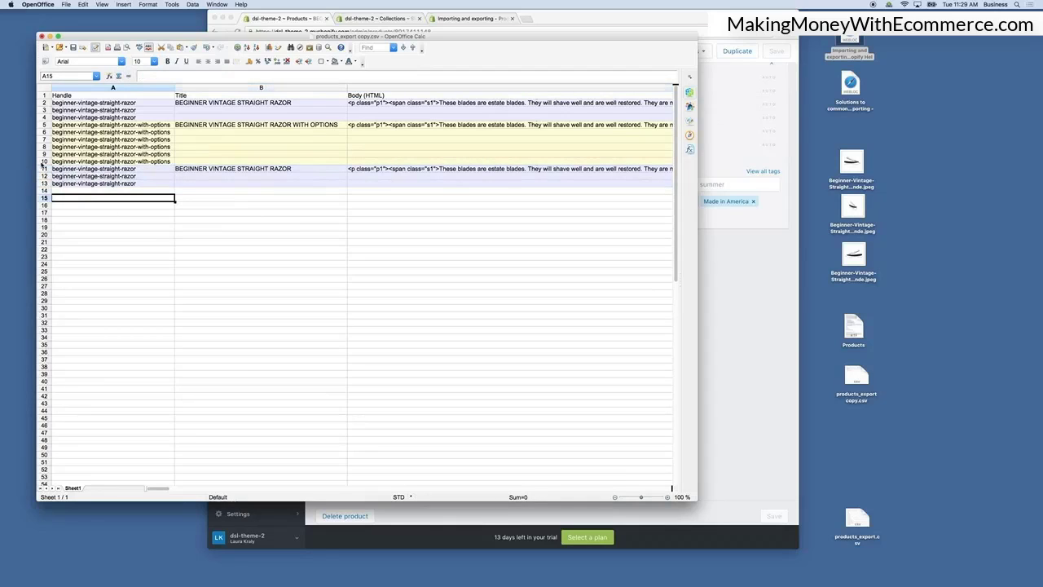
{"action": "left_click_drag", "start_coordinate": [44, 169], "coordinate": [45, 183]}
{"action": "right_click", "coordinate": [44, 184]}
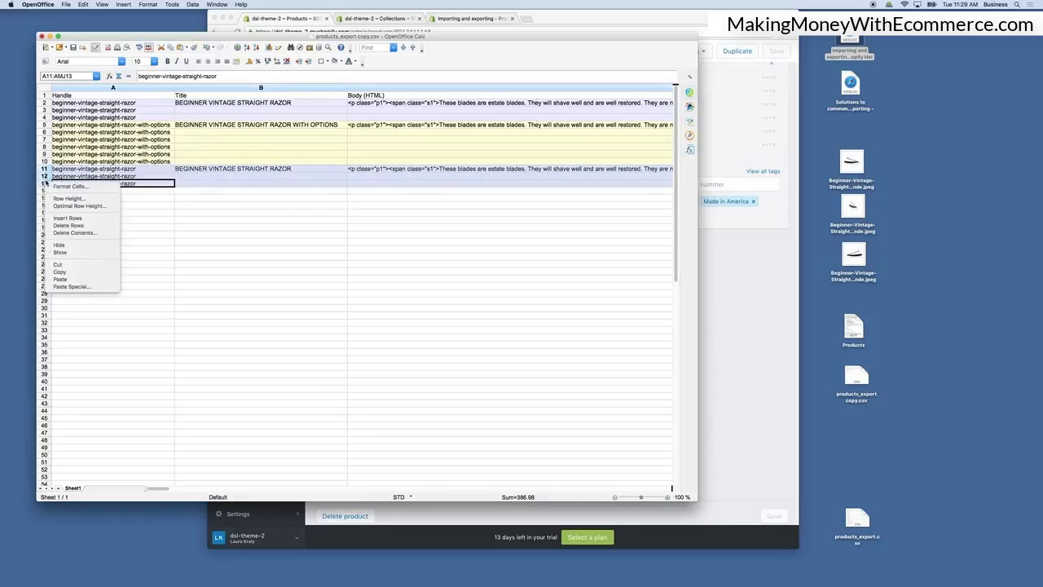
{"action": "left_click", "coordinate": [187, 210]}
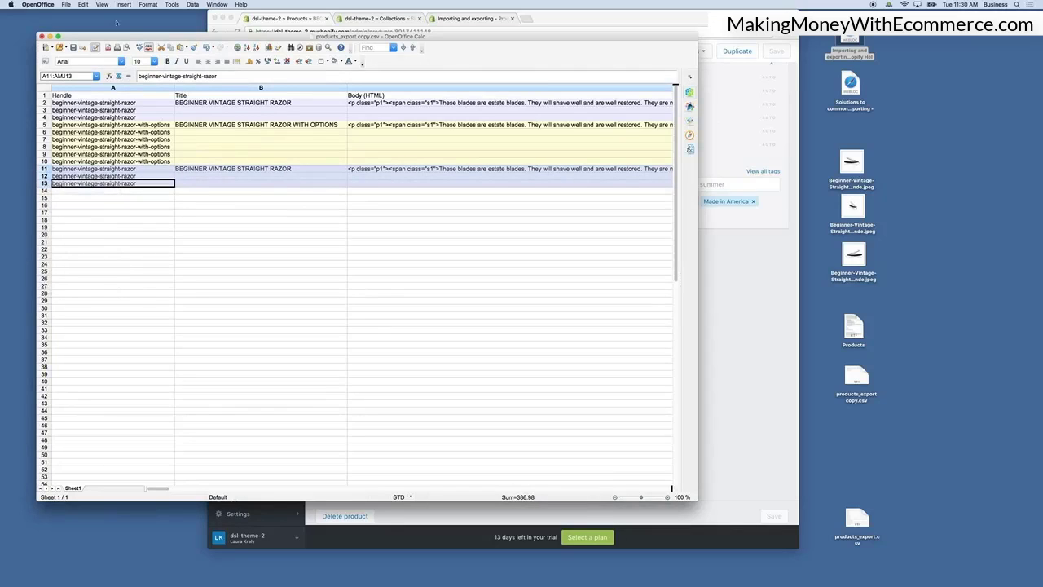
{"action": "left_click", "coordinate": [168, 4]}
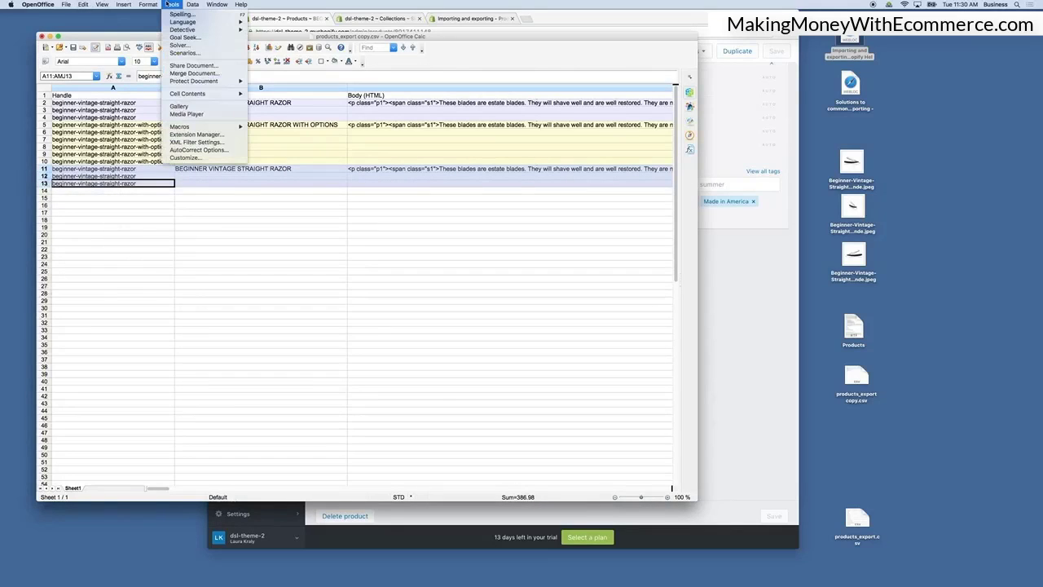
{"action": "mouse_move", "coordinate": [155, 4]}
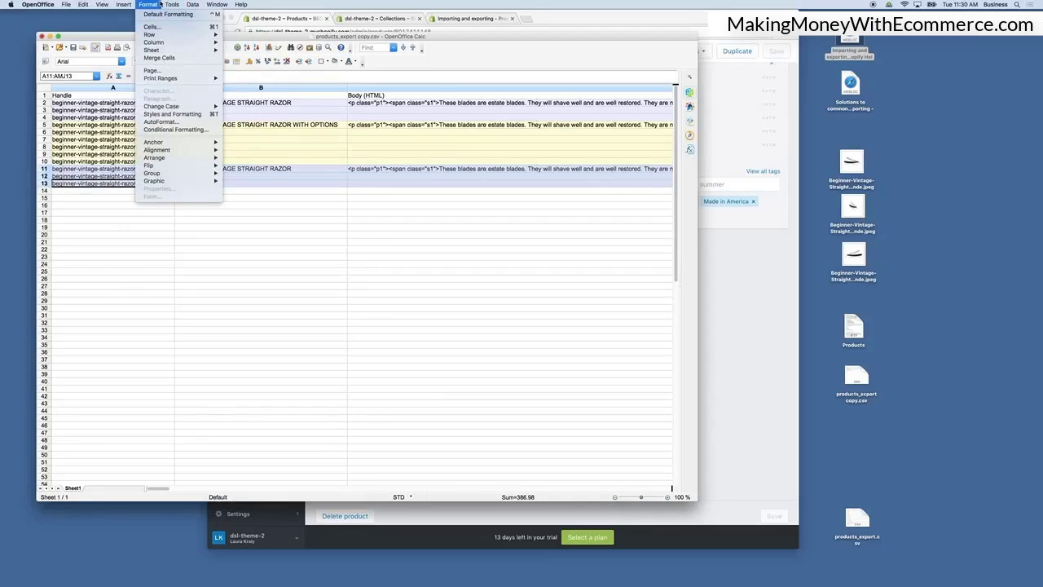
{"action": "left_click", "coordinate": [284, 219]}
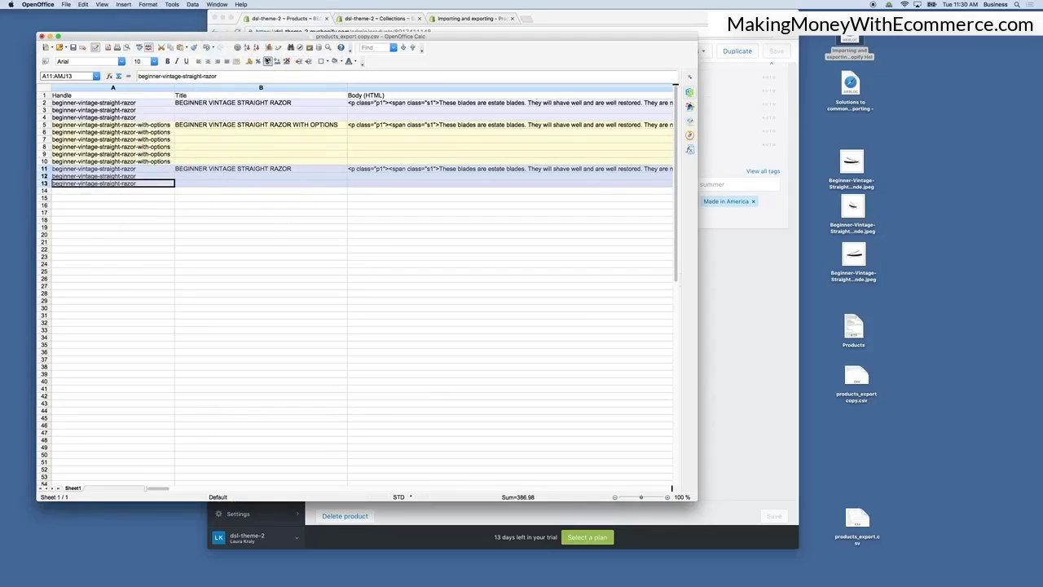
{"action": "left_click", "coordinate": [329, 49]}
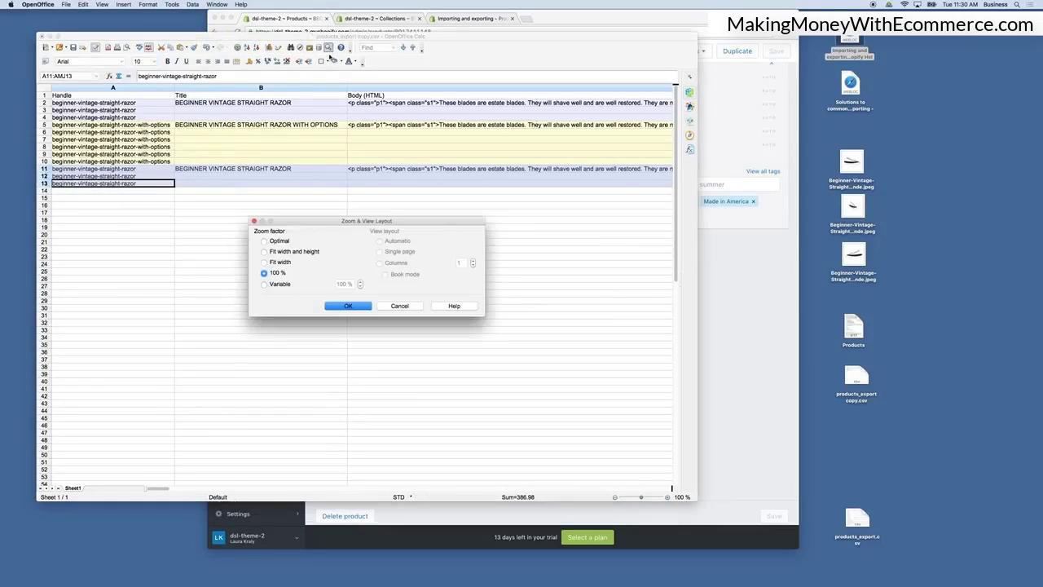
{"action": "left_click", "coordinate": [399, 306]}
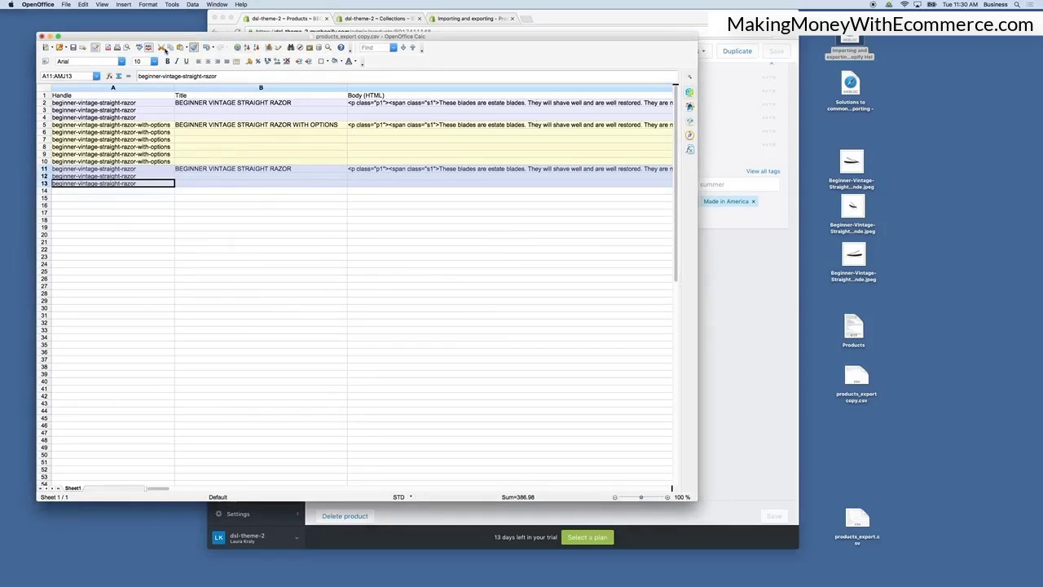
Search the sheet for the text beginner.
{"action": "left_click", "coordinate": [393, 48]}
{"action": "left_click", "coordinate": [383, 49]}
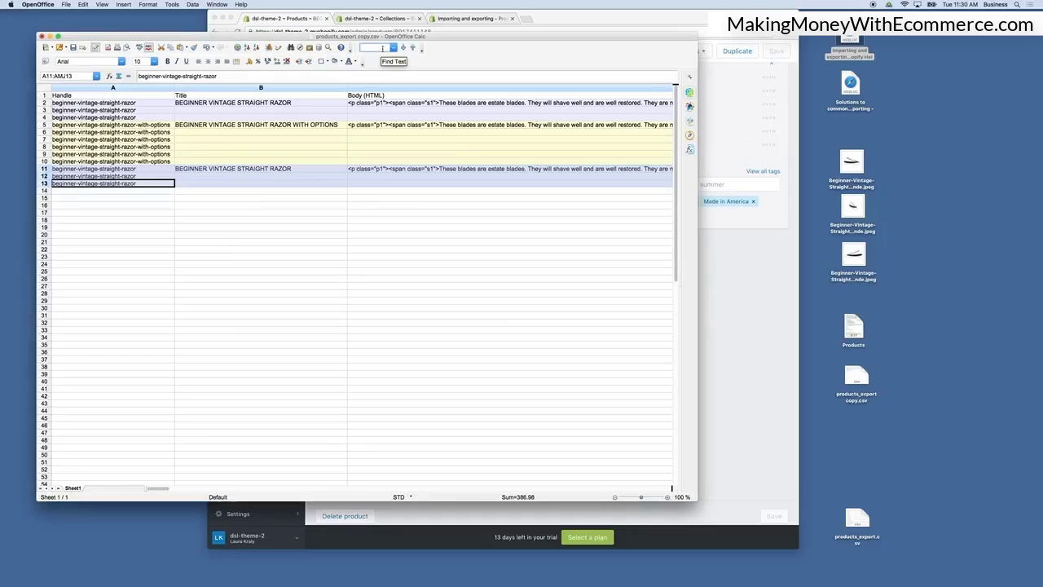
{"action": "type", "text": "beginner"}
{"action": "key", "text": "Return"}
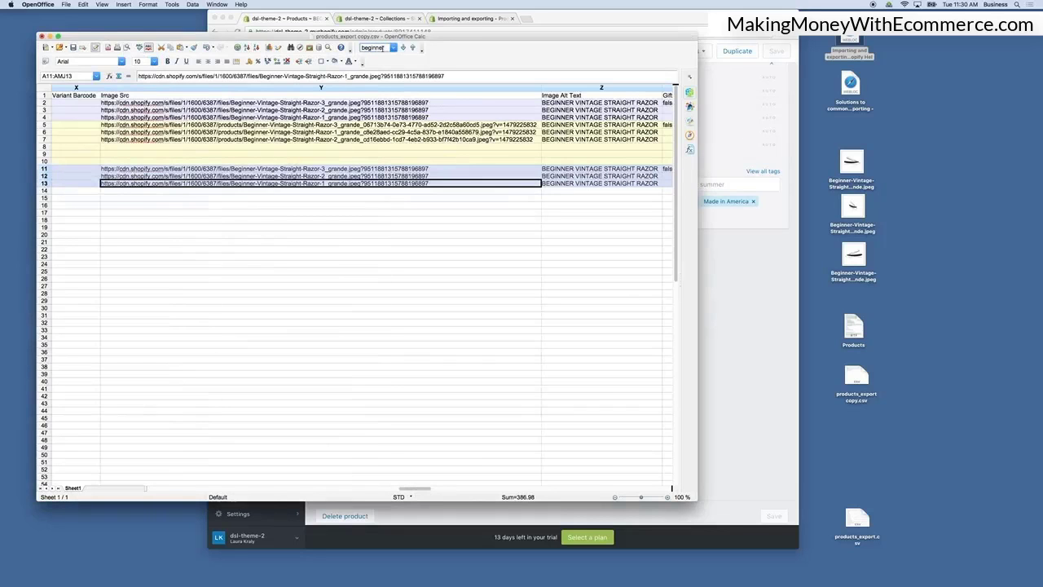
{"action": "scroll", "coordinate": [218, 188], "scroll_direction": "left", "scroll_amount": 20}
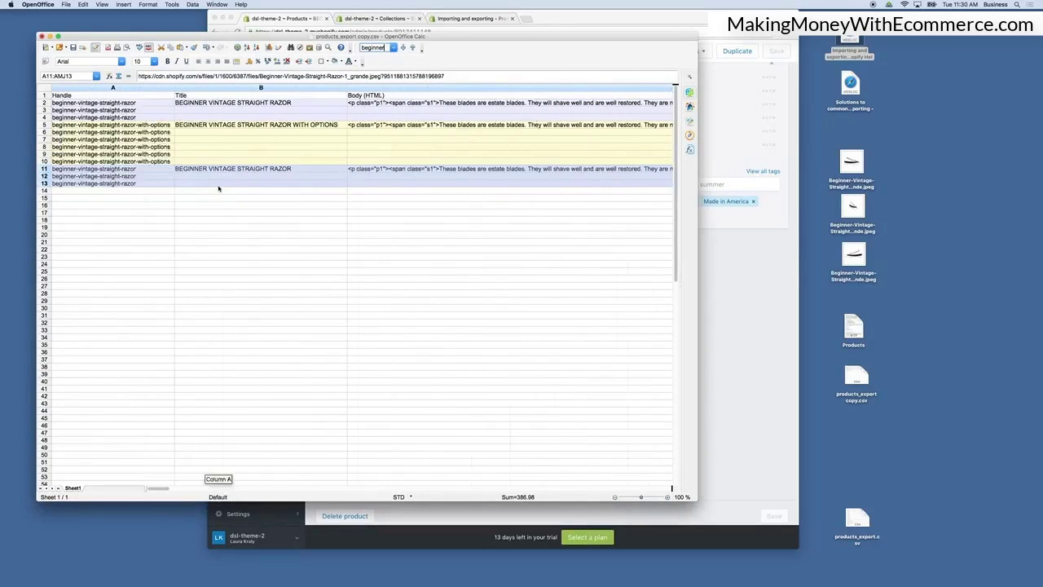
{"action": "left_click", "coordinate": [169, 224]}
{"action": "left_click", "coordinate": [44, 169]}
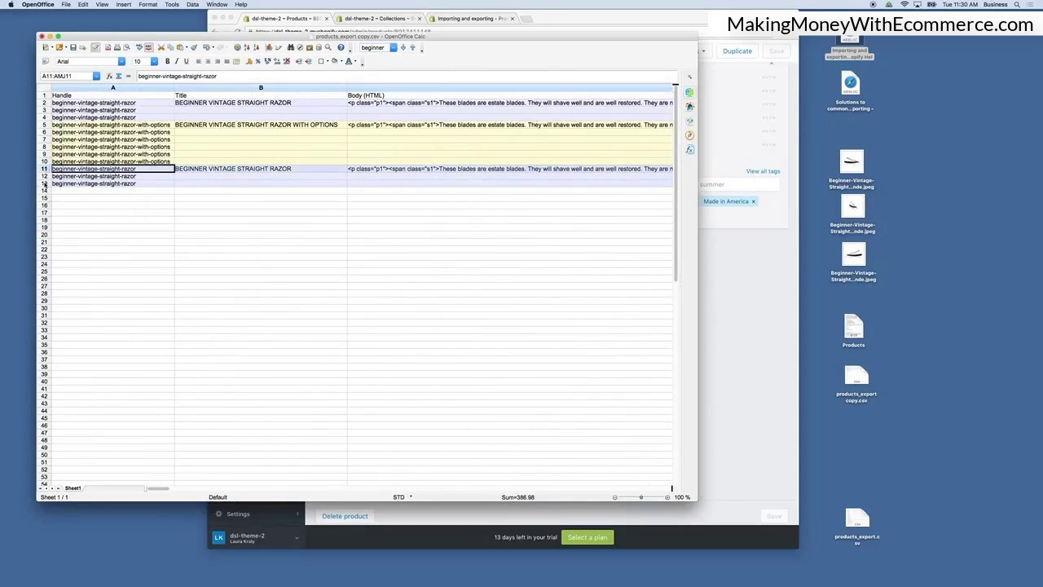
{"action": "left_click", "coordinate": [44, 183], "text": "shift"}
{"action": "left_click", "coordinate": [124, 5]}
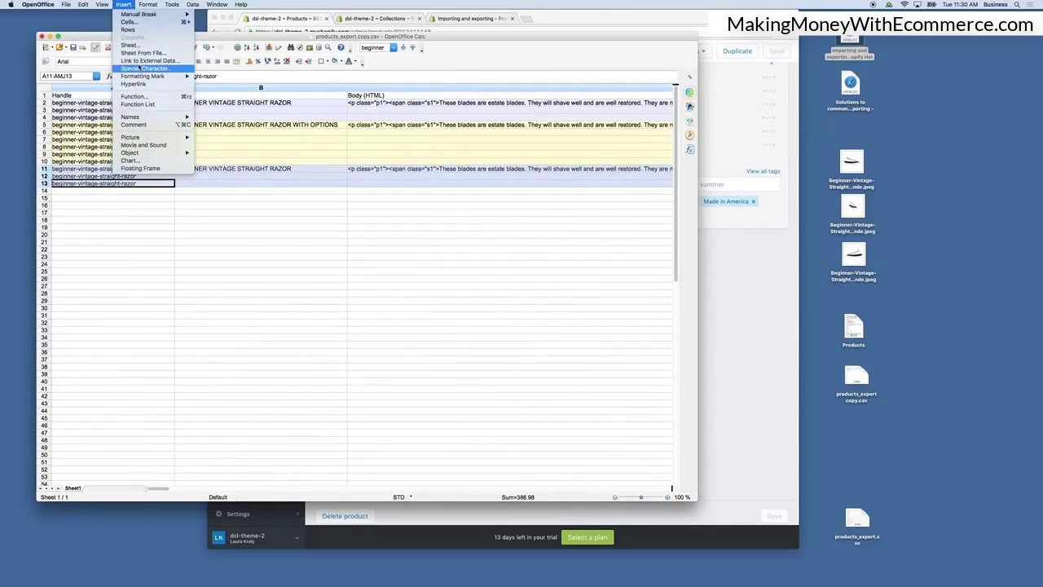
{"action": "mouse_move", "coordinate": [102, 5]}
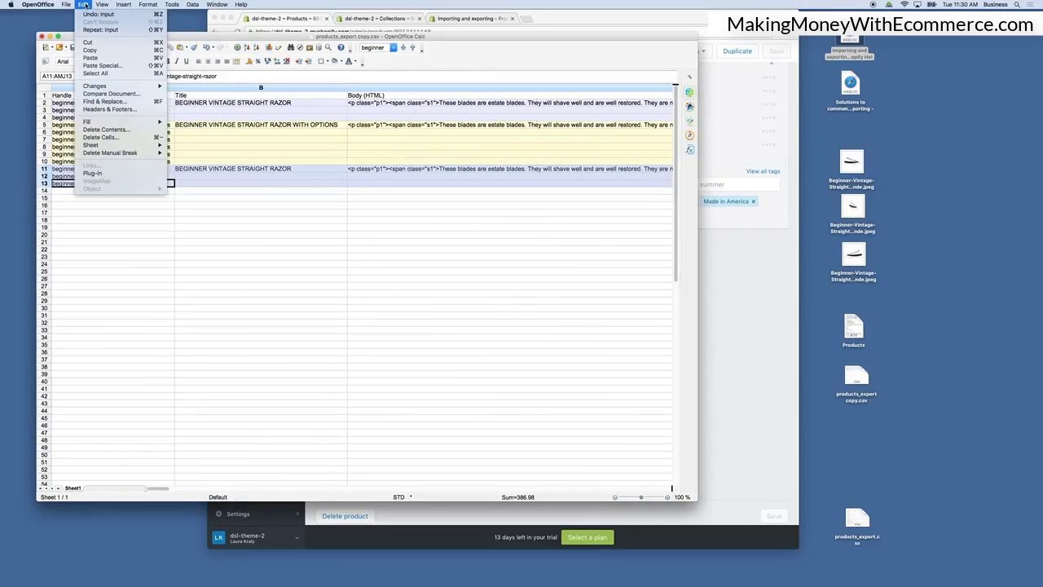
{"action": "mouse_move", "coordinate": [167, 5]}
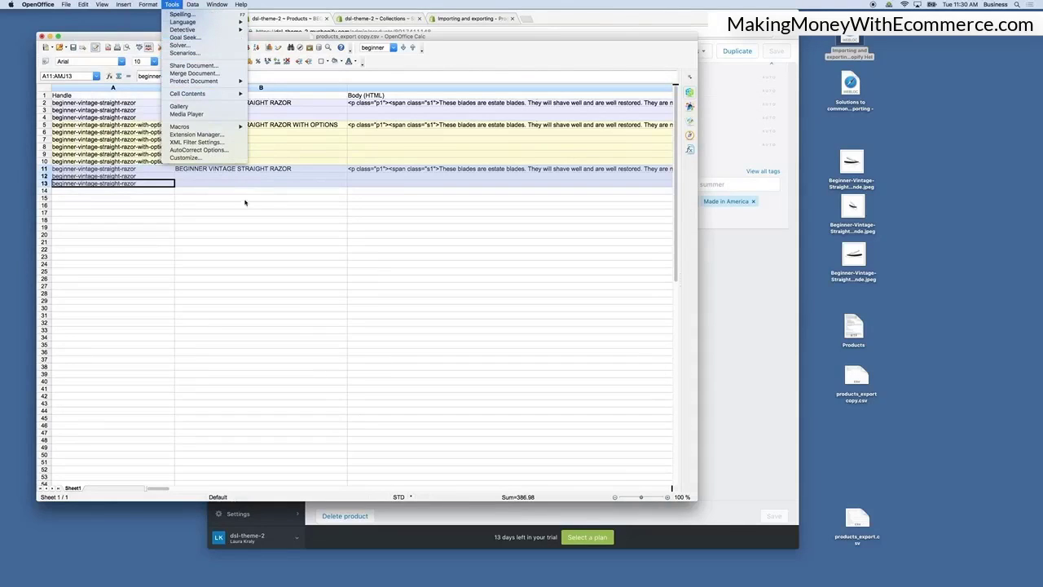
{"action": "left_click", "coordinate": [220, 216]}
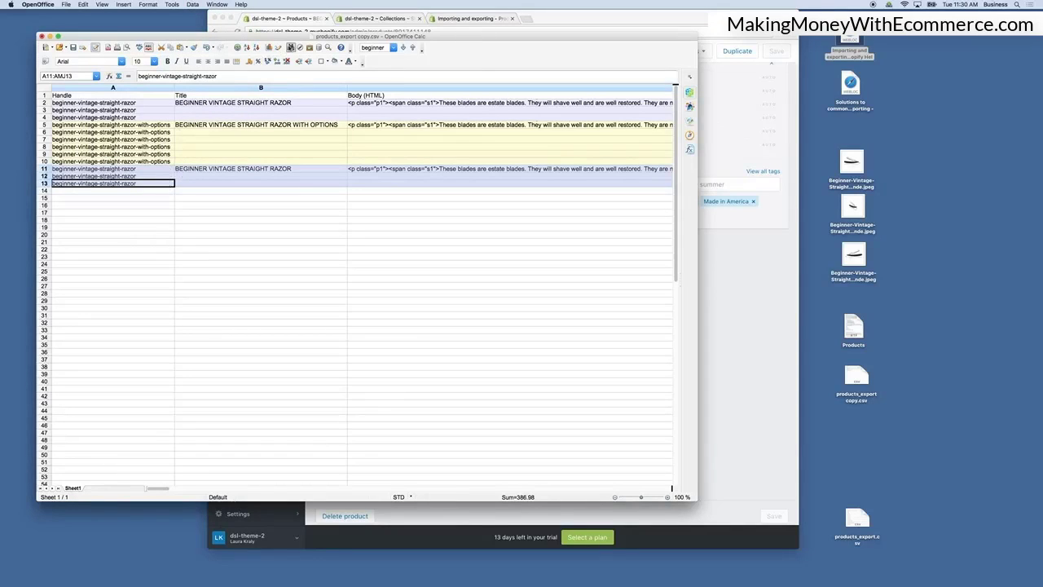
Replace beginner with advanced throughout rows 11 to 13 only, using Find & Replace limited to the current selection.
{"action": "left_click", "coordinate": [290, 47]}
{"action": "left_click", "coordinate": [309, 268]}
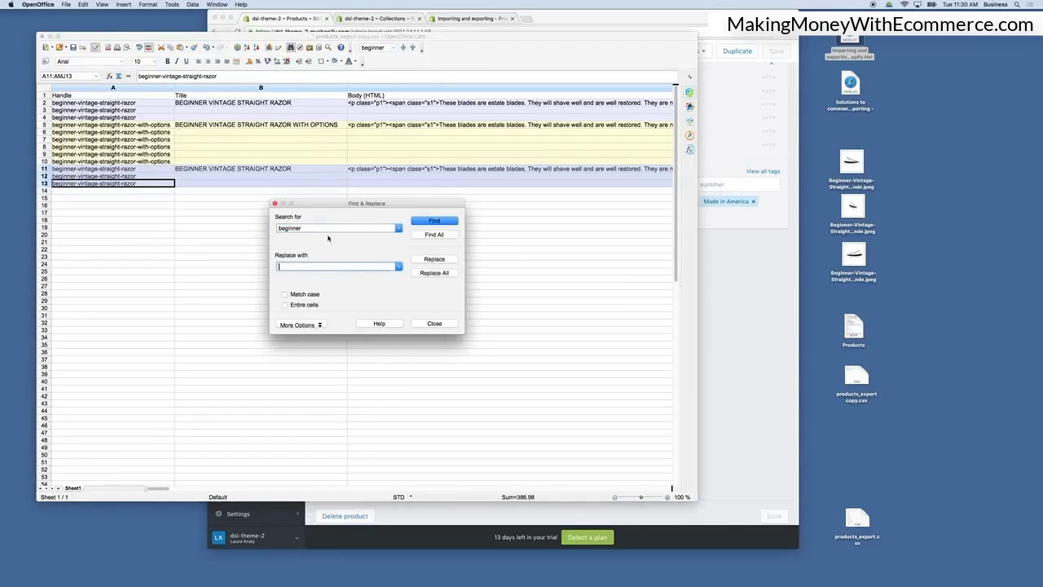
{"action": "left_click", "coordinate": [47, 180]}
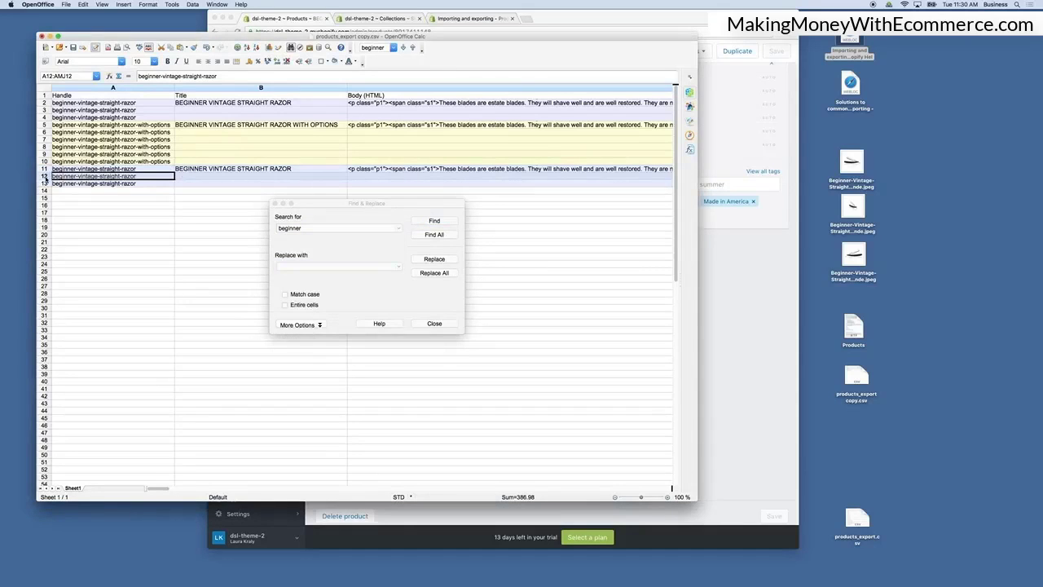
{"action": "left_click", "coordinate": [45, 169]}
{"action": "left_click", "coordinate": [45, 184], "text": "shift"}
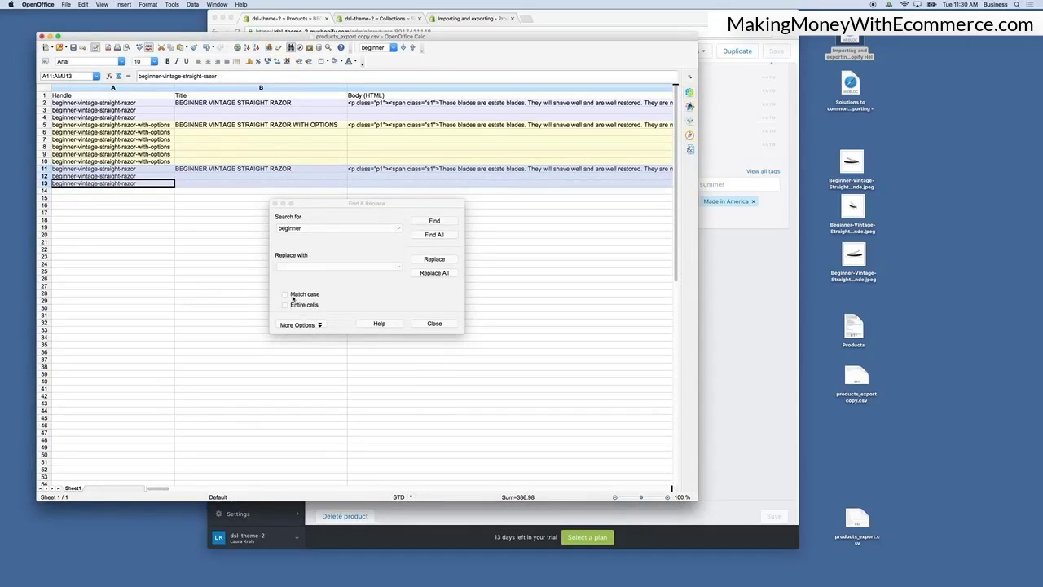
{"action": "left_click", "coordinate": [311, 325]}
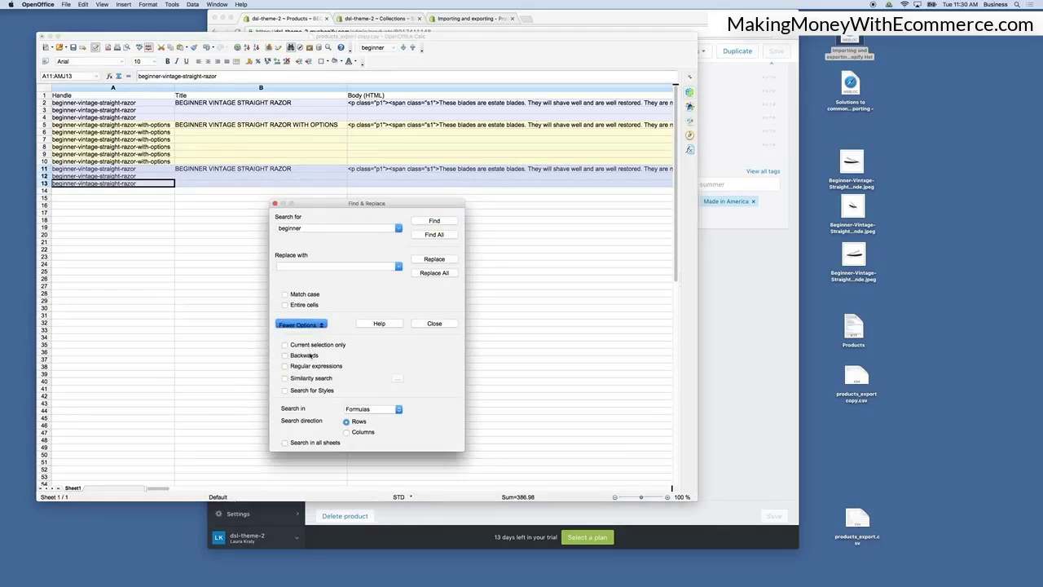
{"action": "left_click", "coordinate": [309, 346]}
{"action": "left_click", "coordinate": [296, 265]}
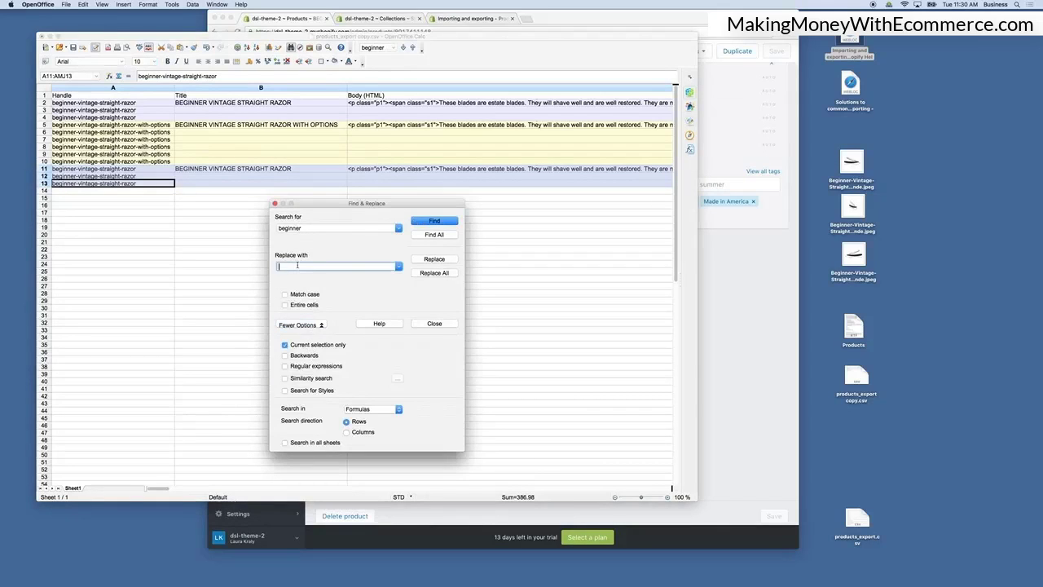
{"action": "type", "text": "advanced"}
{"action": "left_click", "coordinate": [431, 273]}
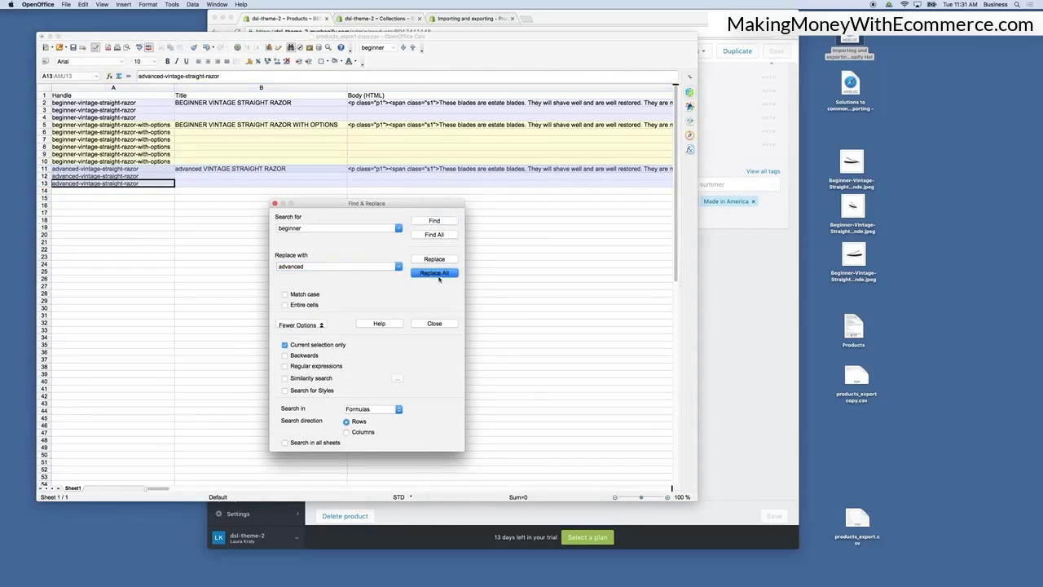
{"action": "left_click", "coordinate": [440, 325]}
{"action": "left_click", "coordinate": [89, 205]}
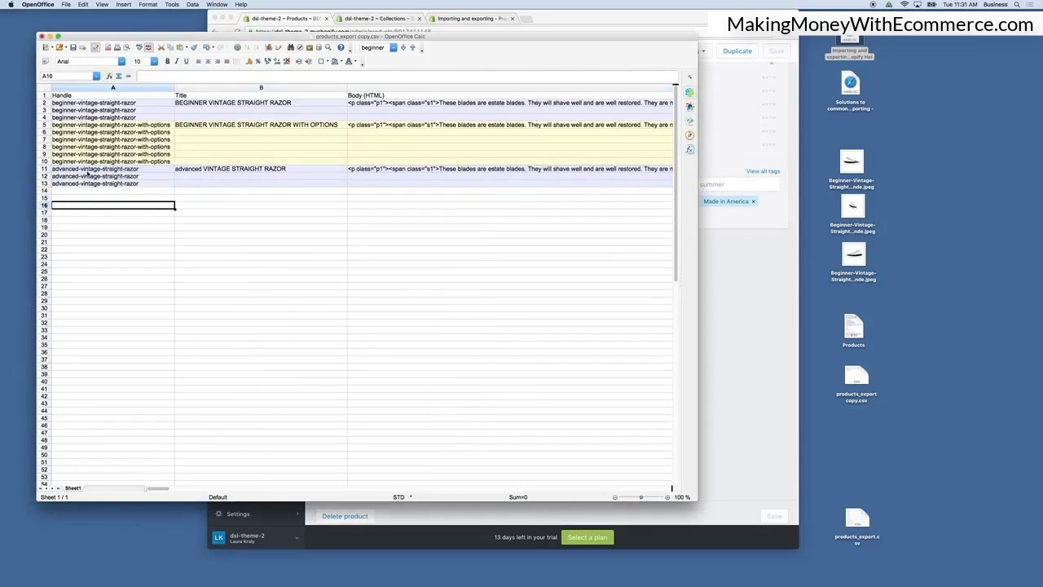
Change row 11's title to ADVANCED VINTAGE STRAIGHT RAZOR by capitalising the first word.
{"action": "left_click", "coordinate": [196, 168]}
{"action": "double_click", "coordinate": [202, 169]}
{"action": "left_click_drag", "start_coordinate": [204, 168], "coordinate": [176, 169]}
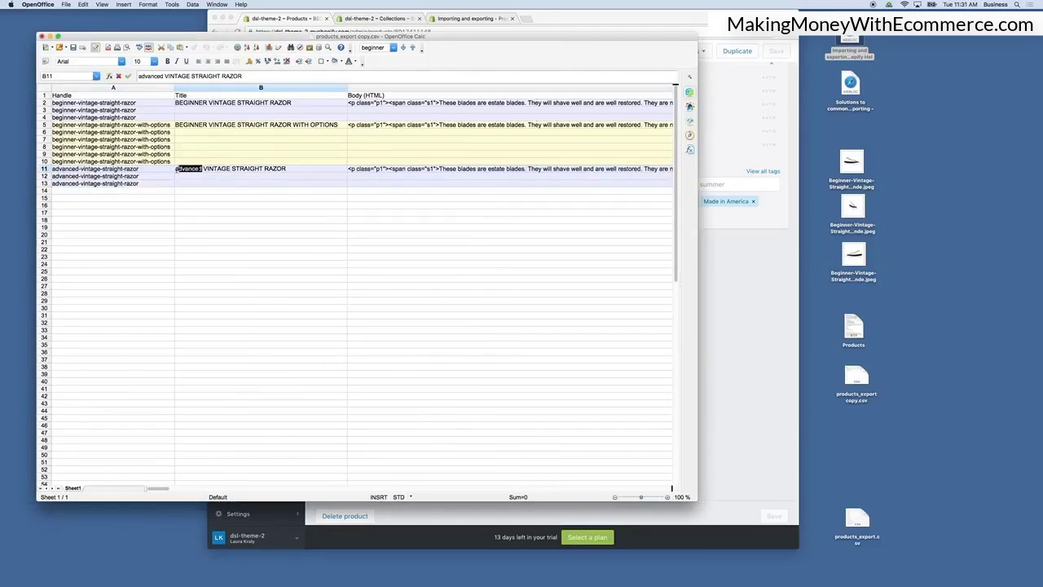
{"action": "type", "text": "ADVANCED"}
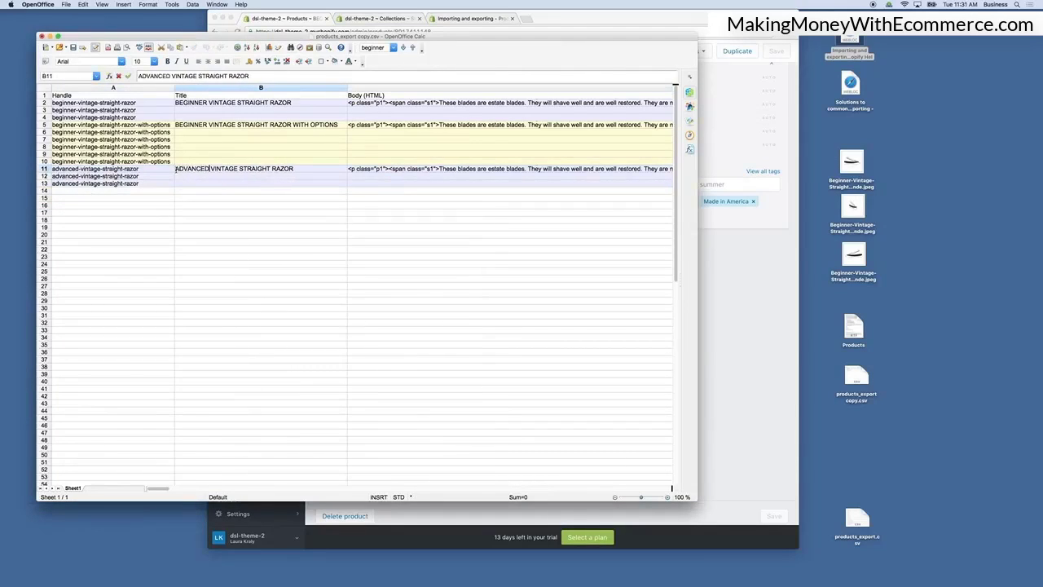
{"action": "left_click", "coordinate": [261, 249]}
Capitalise the first tag in row 11 so the tags read Advanced, Made in America, Straight Razors.
{"action": "left_click", "coordinate": [448, 169]}
{"action": "scroll", "coordinate": [456, 175], "scroll_direction": "right", "scroll_amount": 4}
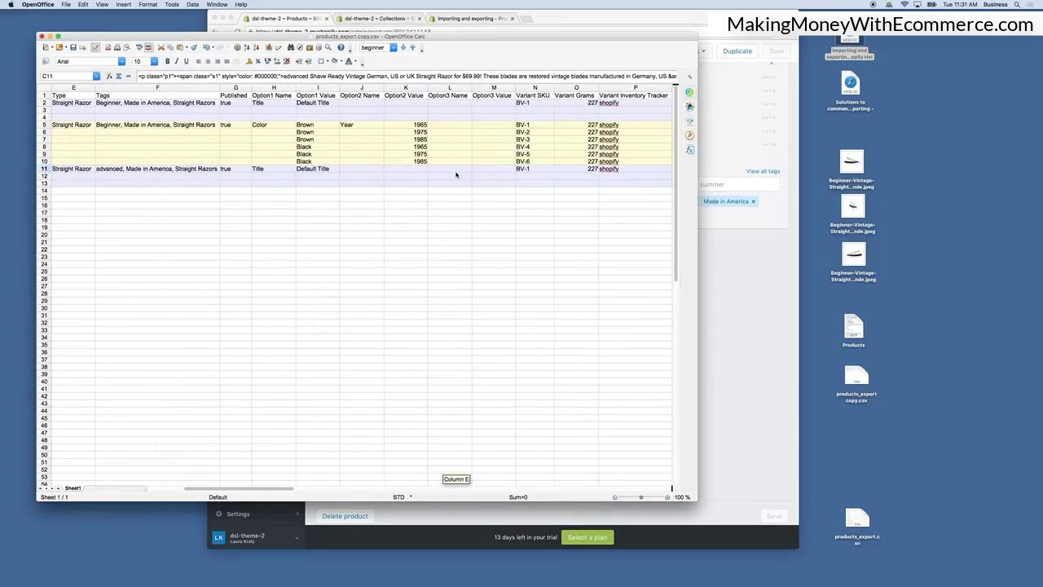
{"action": "scroll", "coordinate": [456, 175], "scroll_direction": "right", "scroll_amount": 2}
{"action": "scroll", "coordinate": [255, 165], "scroll_direction": "left", "scroll_amount": 3}
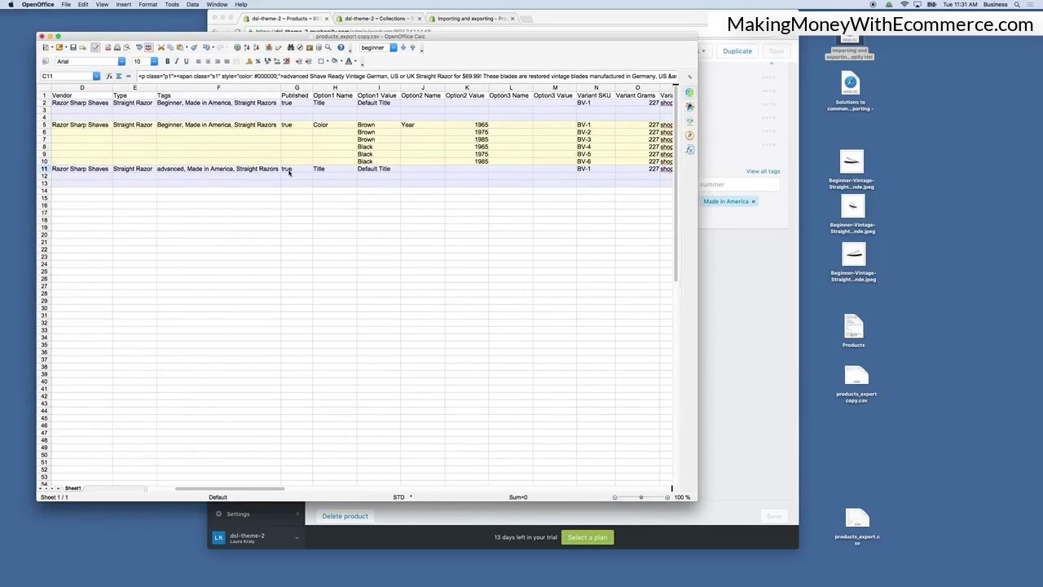
{"action": "left_click", "coordinate": [163, 172]}
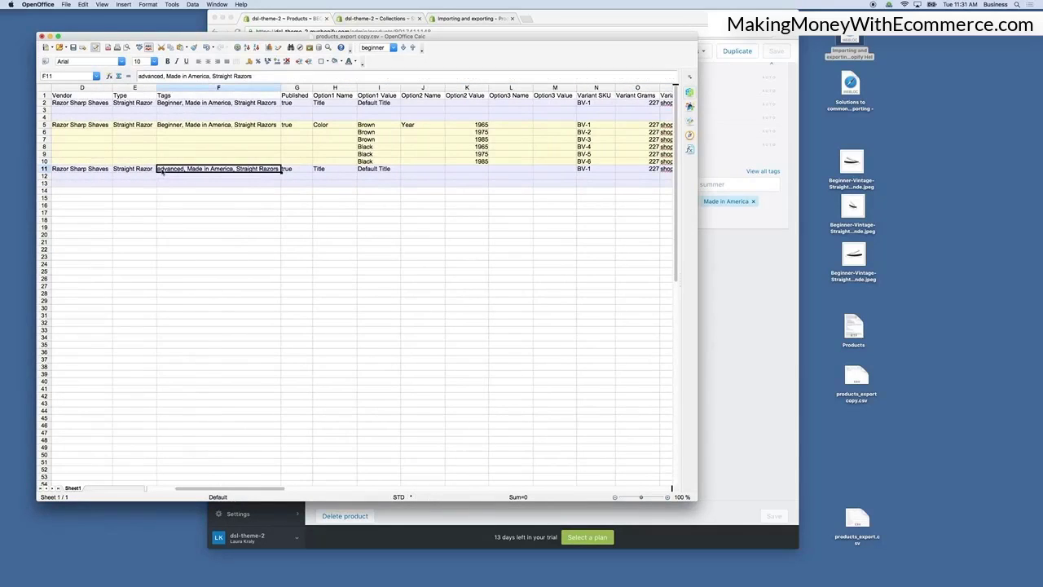
{"action": "double_click", "coordinate": [163, 172]}
{"action": "key", "text": "BackSpace"}
{"action": "type", "text": "A"}
{"action": "left_click", "coordinate": [223, 186]}
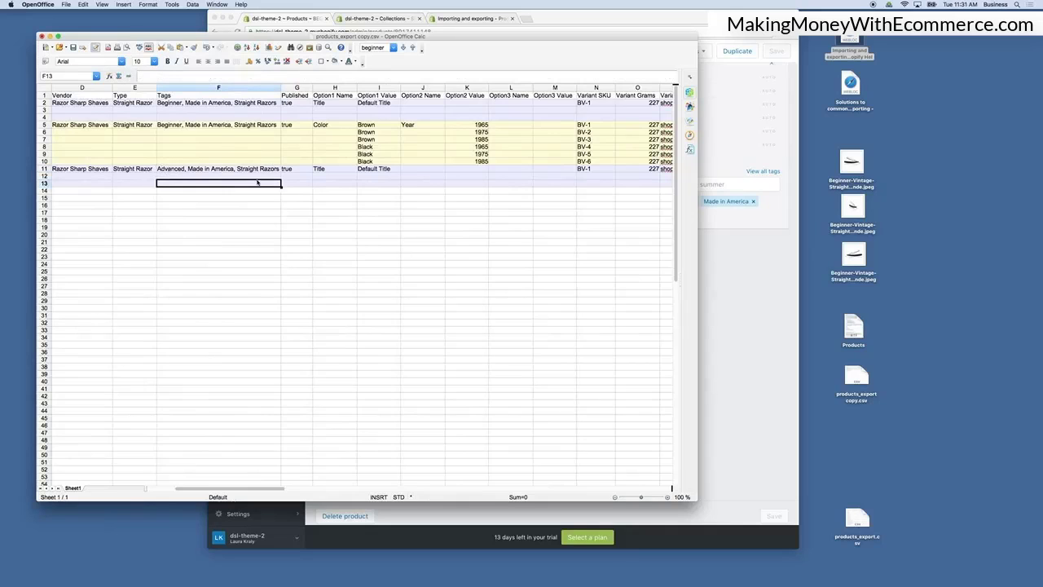
{"action": "scroll", "coordinate": [280, 187], "scroll_direction": "right", "scroll_amount": 2}
{"action": "scroll", "coordinate": [489, 190], "scroll_direction": "right", "scroll_amount": 2}
{"action": "scroll", "coordinate": [489, 190], "scroll_direction": "right", "scroll_amount": 1}
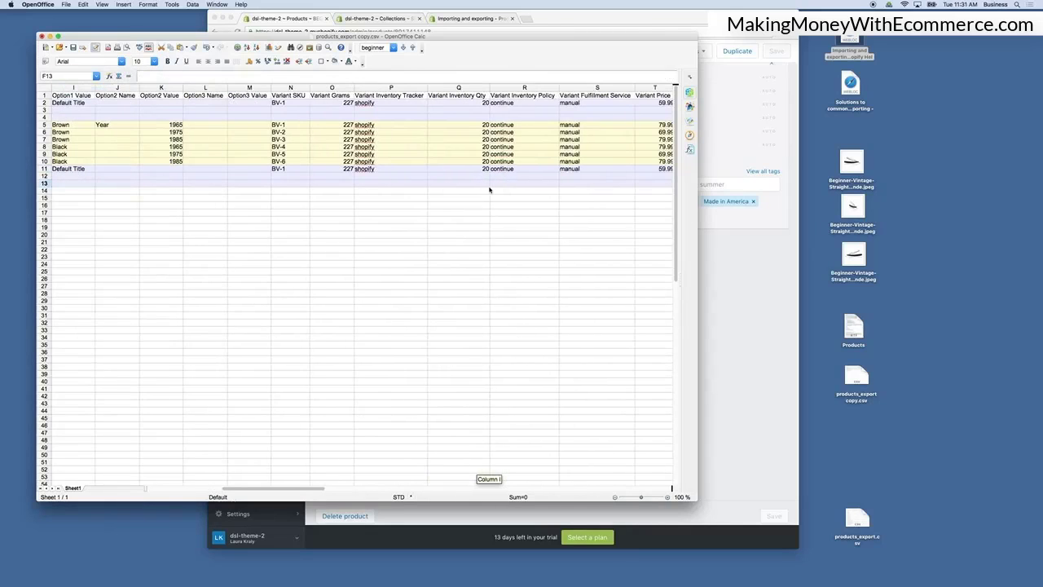
Delete the three advanced razor rows, 11 to 13, from the sheet.
{"action": "scroll", "coordinate": [489, 190], "scroll_direction": "right", "scroll_amount": 10}
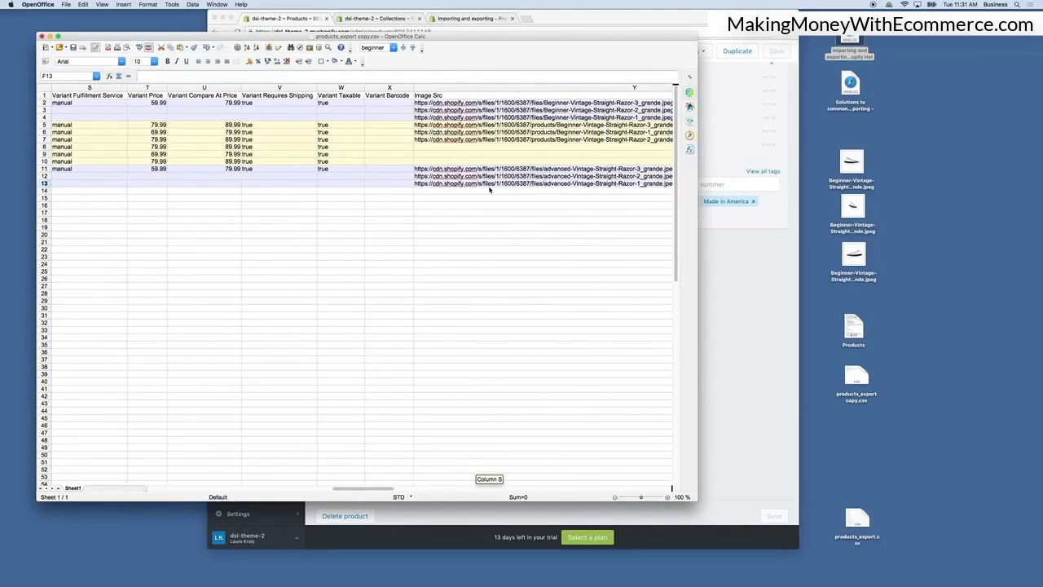
{"action": "scroll", "coordinate": [489, 190], "scroll_direction": "right", "scroll_amount": 9}
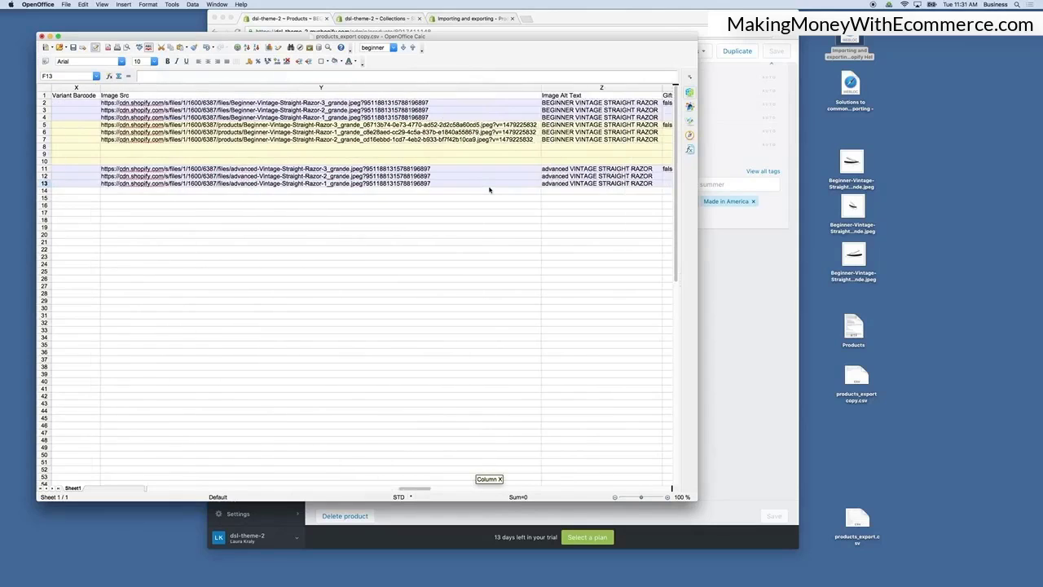
{"action": "scroll", "coordinate": [489, 190], "scroll_direction": "left", "scroll_amount": 15}
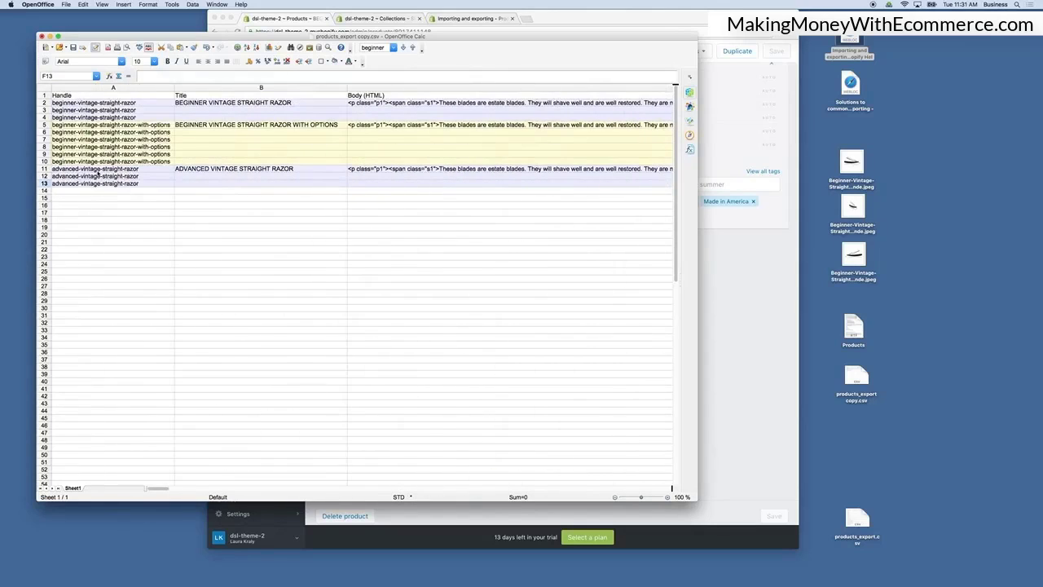
{"action": "left_click_drag", "start_coordinate": [44, 169], "coordinate": [44, 182]}
{"action": "right_click", "coordinate": [46, 182]}
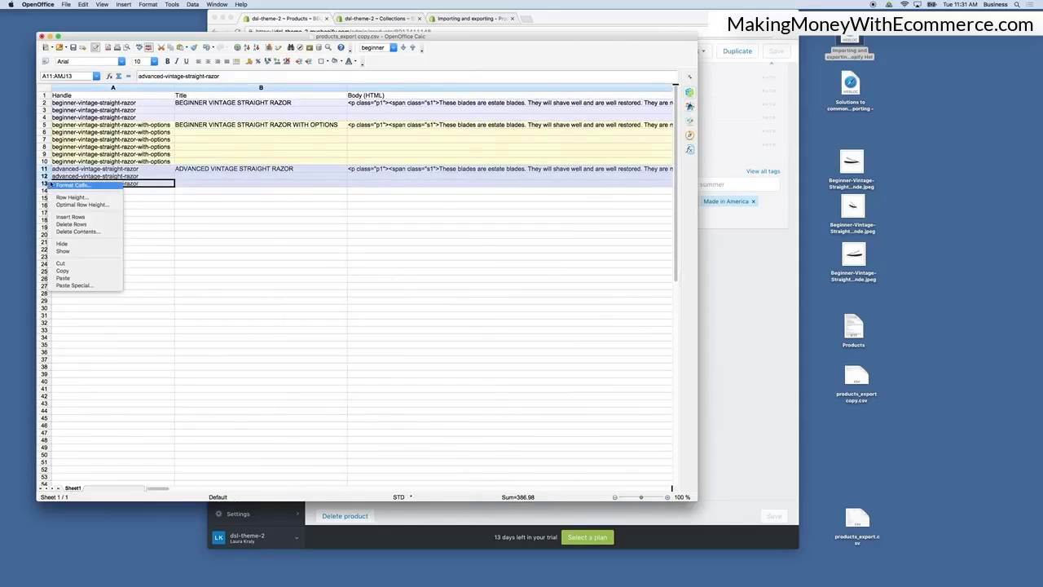
{"action": "left_click", "coordinate": [70, 224]}
{"action": "left_click", "coordinate": [443, 249]}
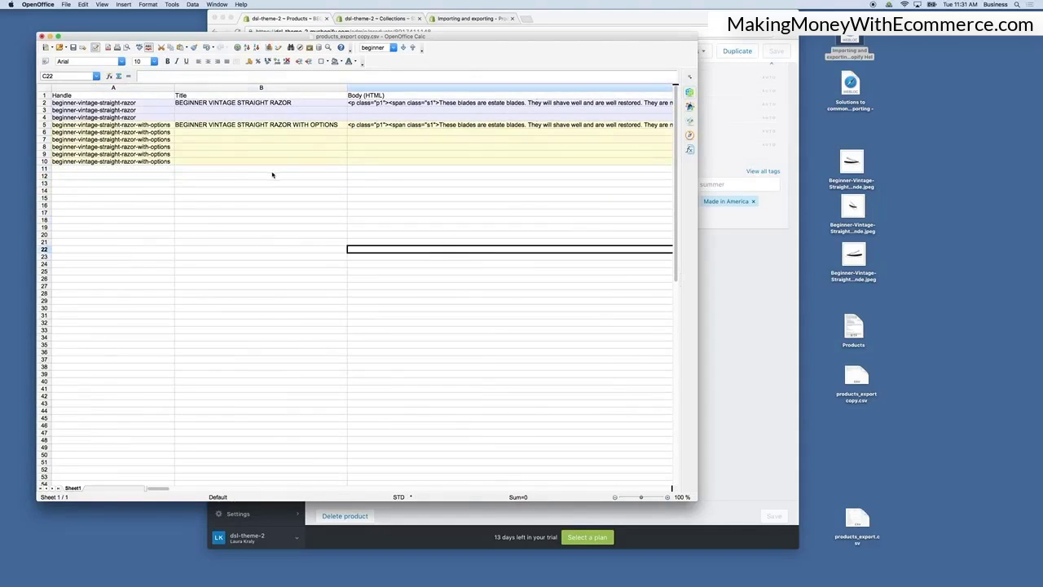
Close the spreadsheet, saving the changes and keeping the CSV format.
{"action": "left_click", "coordinate": [41, 36]}
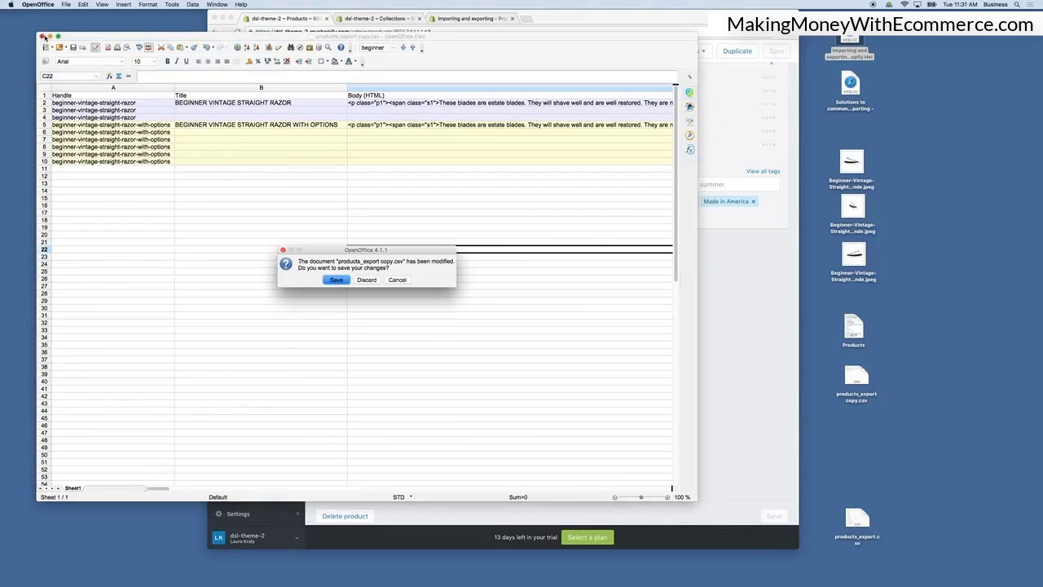
{"action": "left_click", "coordinate": [335, 280]}
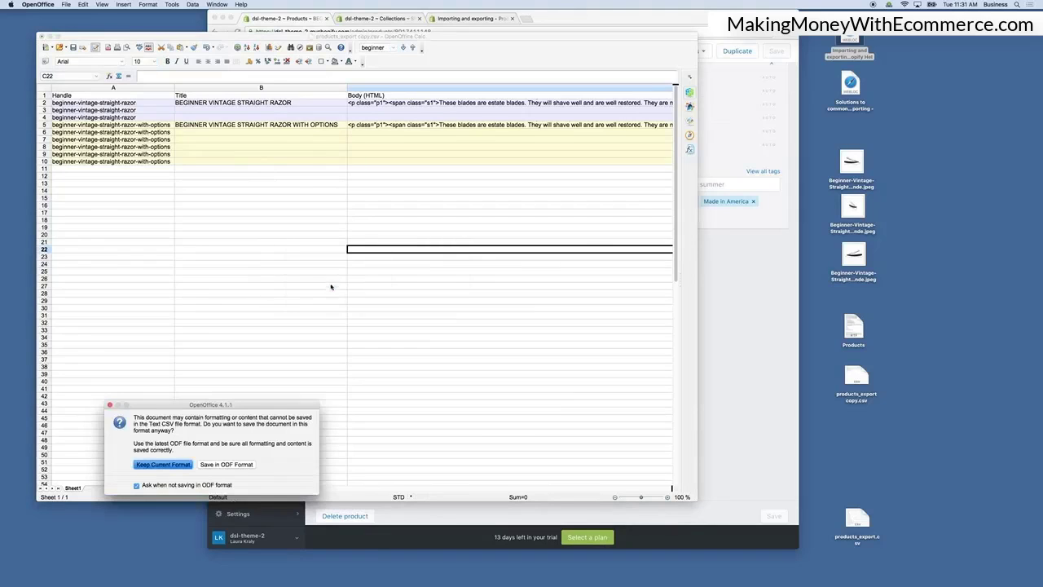
{"action": "left_click", "coordinate": [163, 464]}
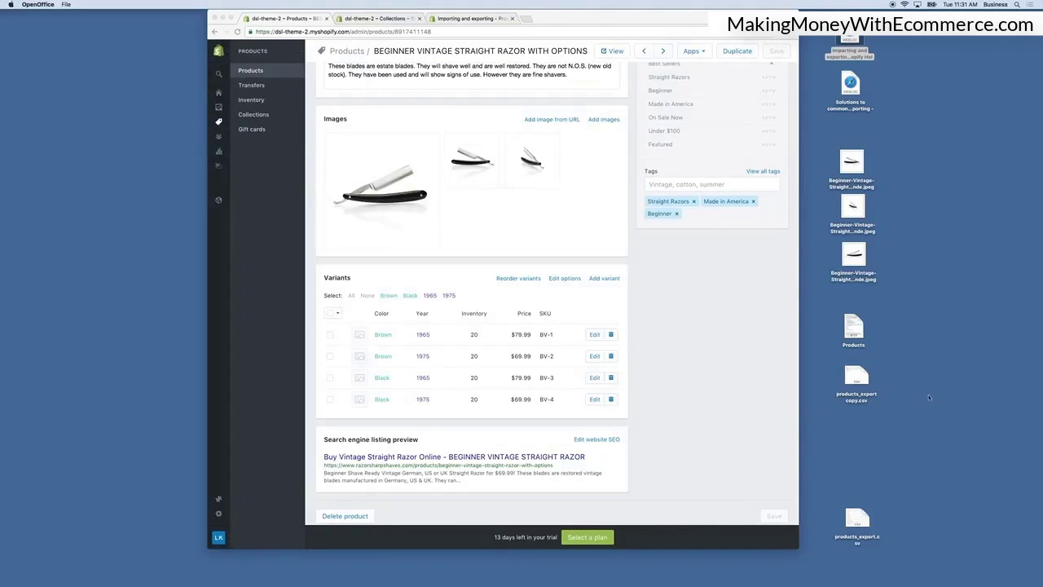
Preview the saved products_export copy.csv file on the desktop and move its icon aside.
{"action": "left_click", "coordinate": [856, 379]}
{"action": "key", "text": "space"}
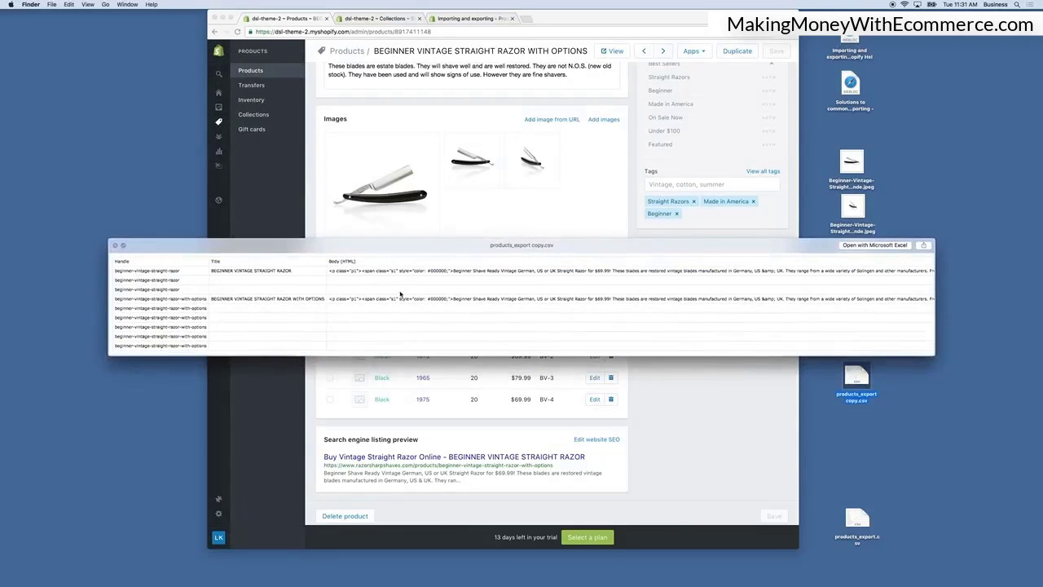
{"action": "left_click", "coordinate": [119, 246]}
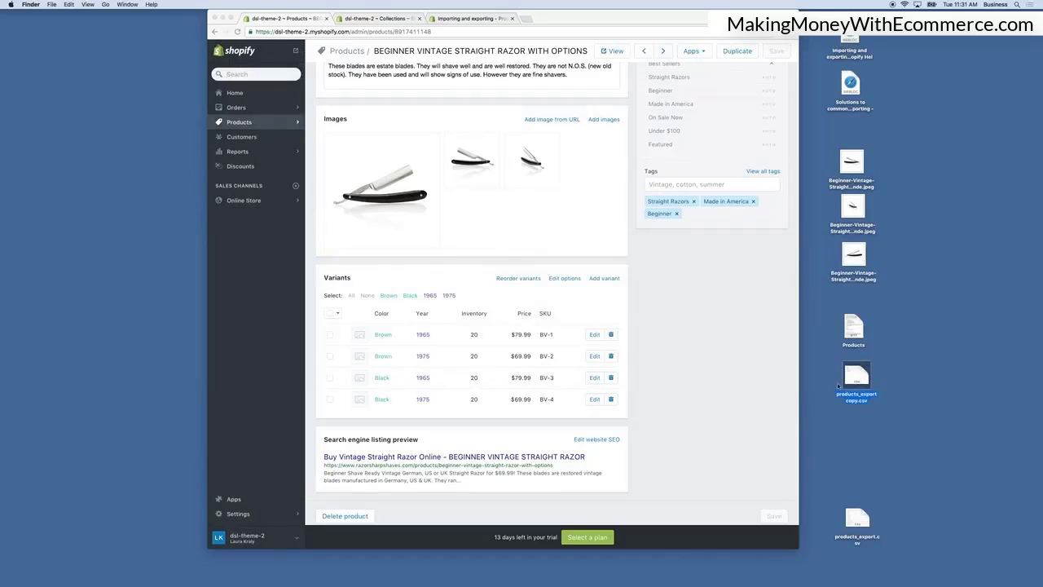
{"action": "left_click_drag", "start_coordinate": [851, 379], "coordinate": [987, 377]}
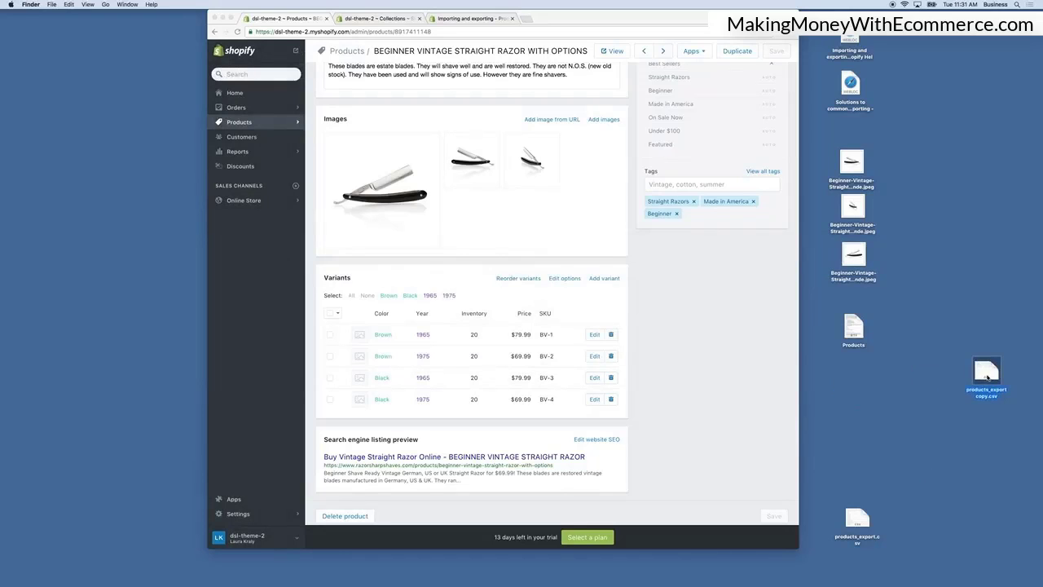
Open the product CSV import and choose the products_export copy.csv file.
{"action": "left_click", "coordinate": [242, 123]}
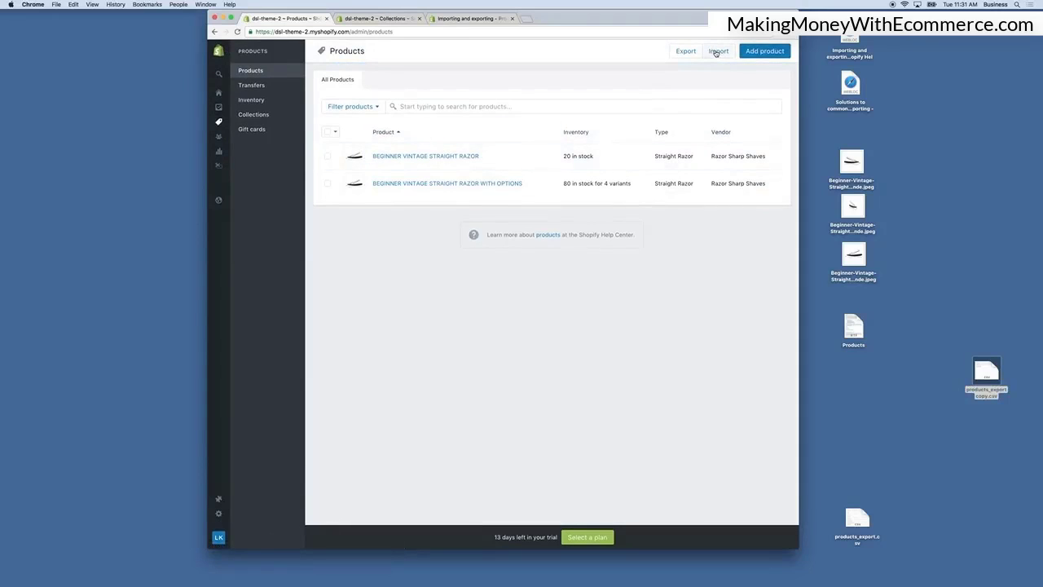
{"action": "left_click", "coordinate": [716, 52]}
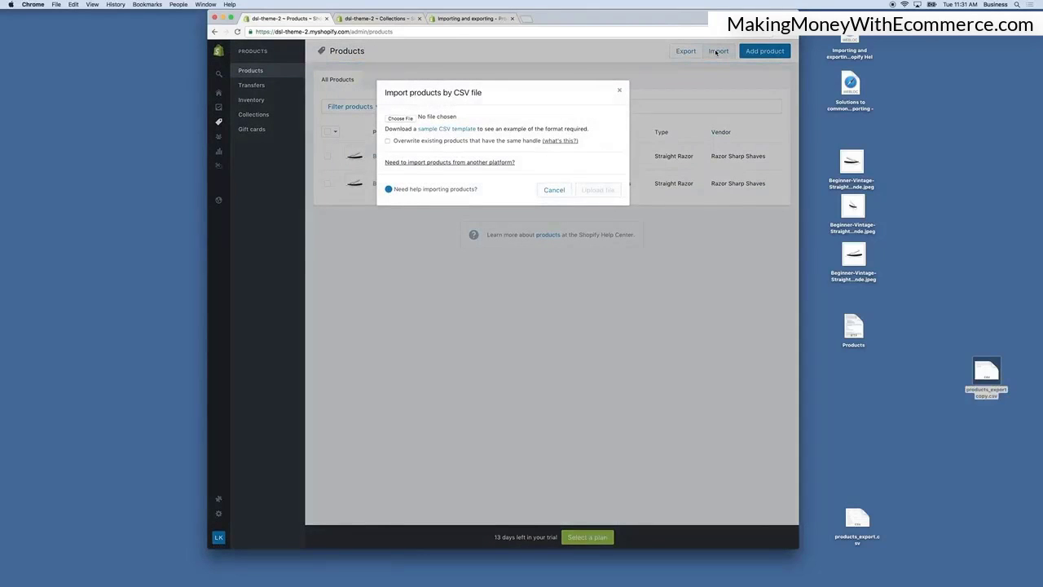
{"action": "left_click", "coordinate": [400, 119]}
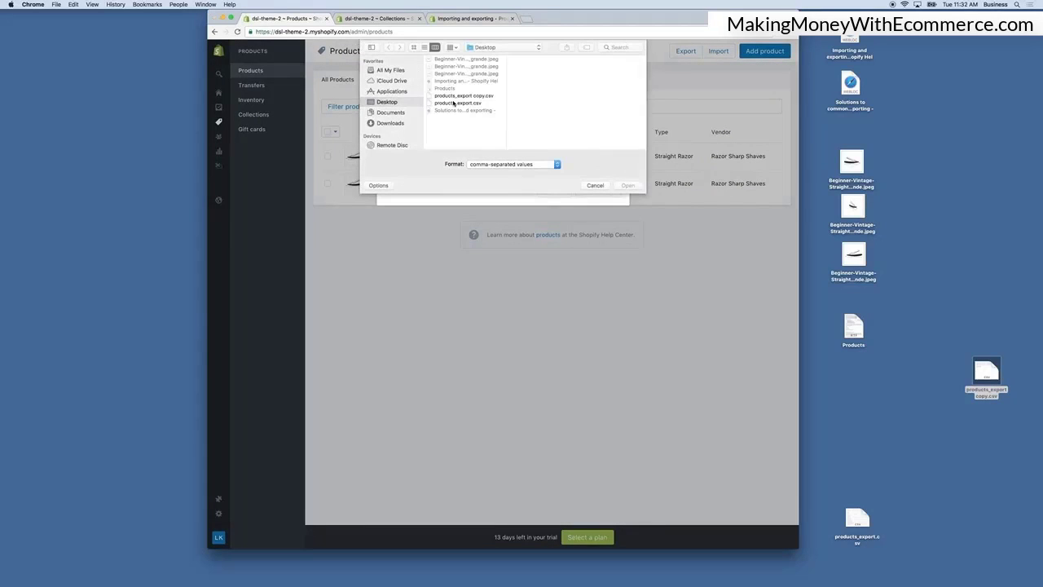
{"action": "double_click", "coordinate": [461, 95]}
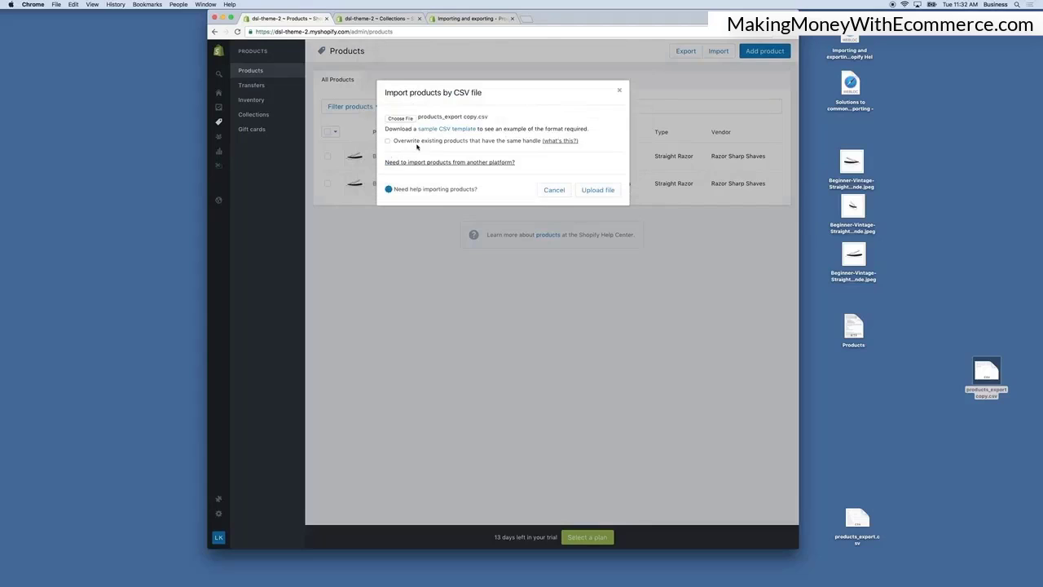
Enable overwriting existing products that have the same handle.
{"action": "left_click_drag", "start_coordinate": [397, 144], "coordinate": [544, 145]}
{"action": "left_click", "coordinate": [507, 147]}
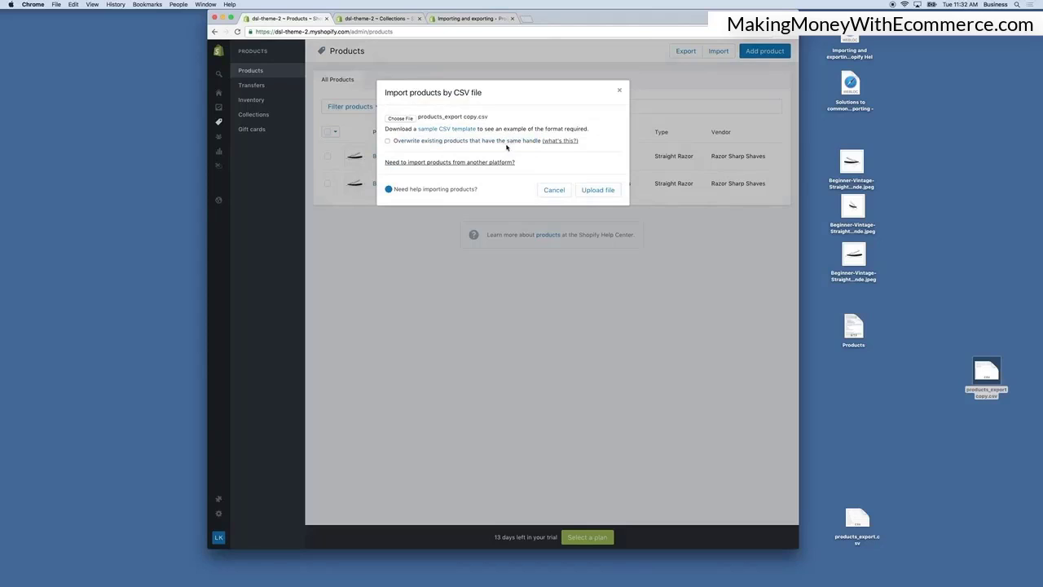
{"action": "left_click", "coordinate": [387, 142]}
Open the handle explanation in a new tab, read about object handles, and close it.
{"action": "right_click", "coordinate": [568, 141]}
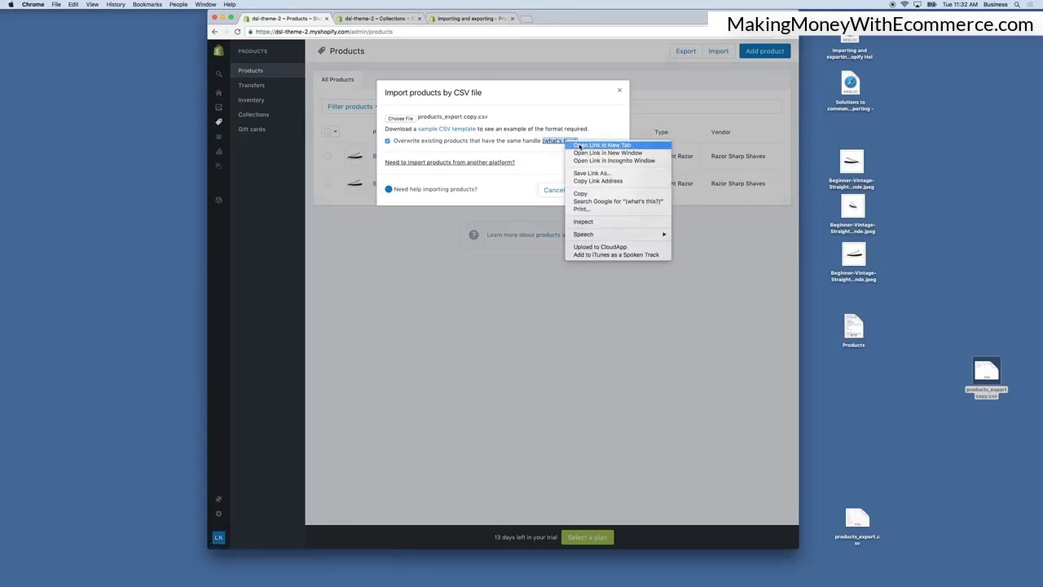
{"action": "left_click", "coordinate": [570, 143]}
{"action": "key", "text": "ctrl+Tab"}
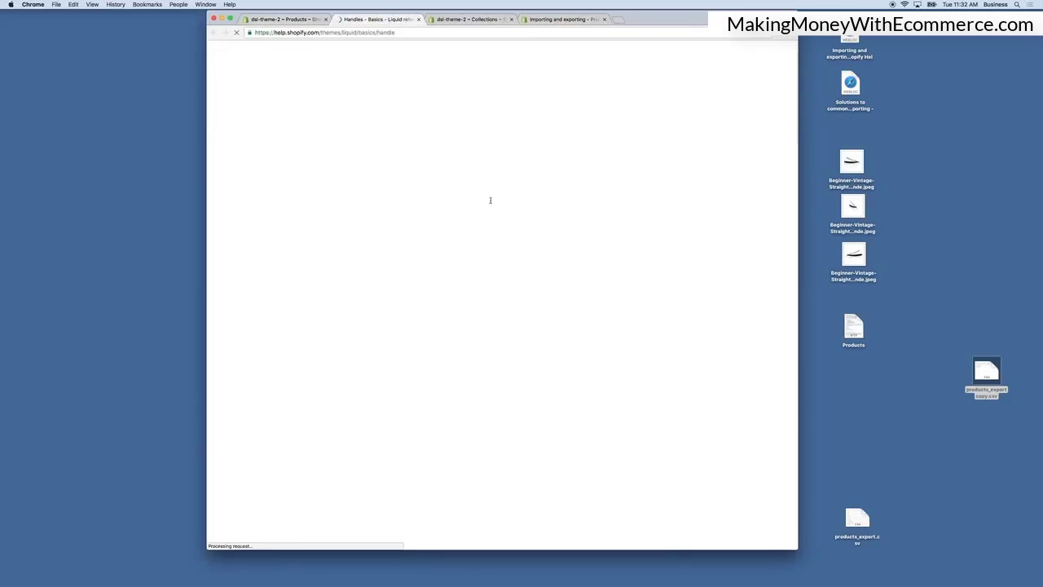
{"action": "scroll", "coordinate": [633, 466], "scroll_direction": "down", "scroll_amount": 3}
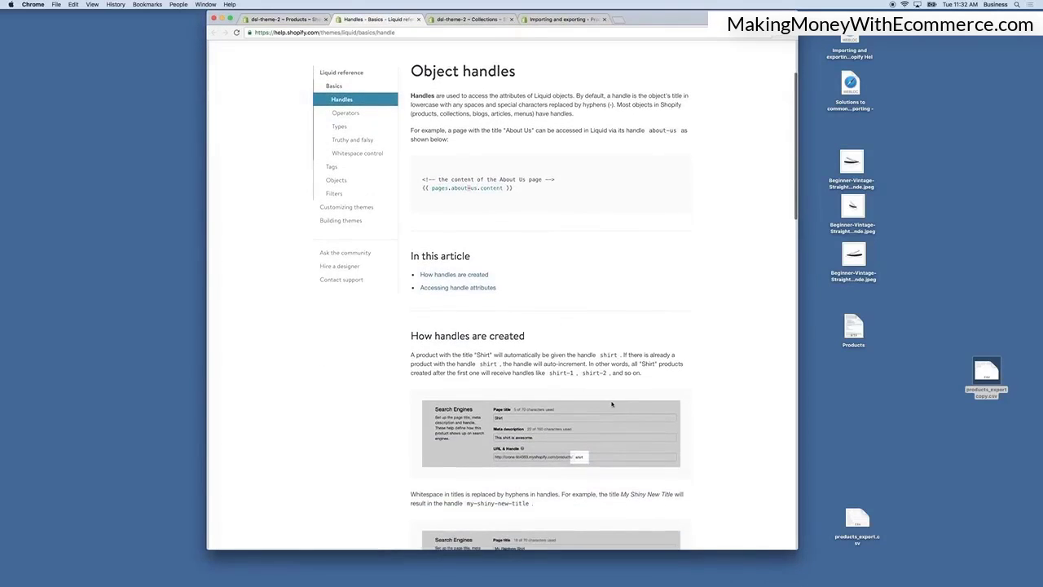
{"action": "scroll", "coordinate": [604, 397], "scroll_direction": "up", "scroll_amount": 3}
{"action": "left_click", "coordinate": [418, 19]}
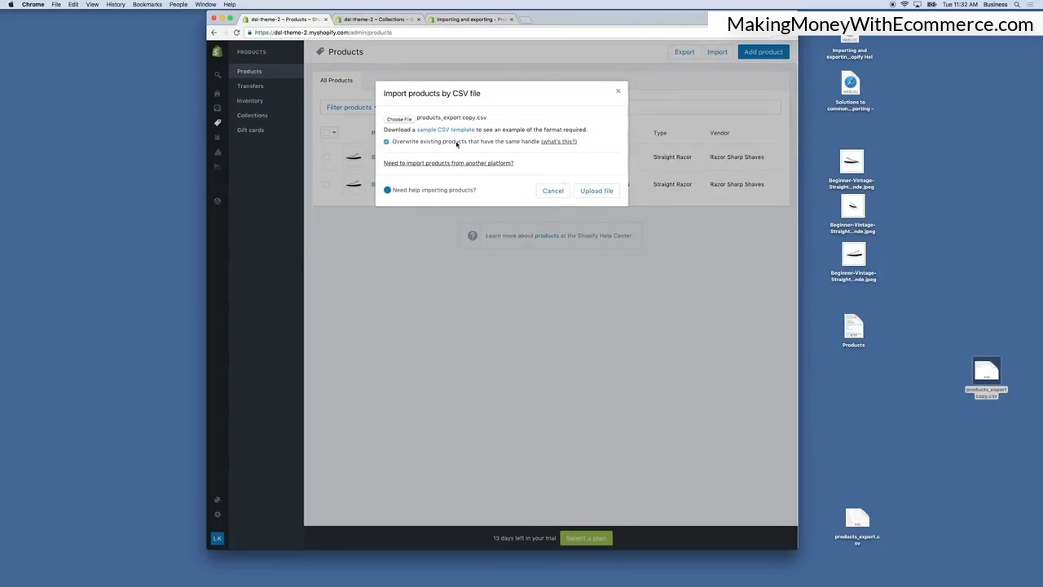
Upload the CSV file and start the import from the preview.
{"action": "left_click", "coordinate": [601, 192]}
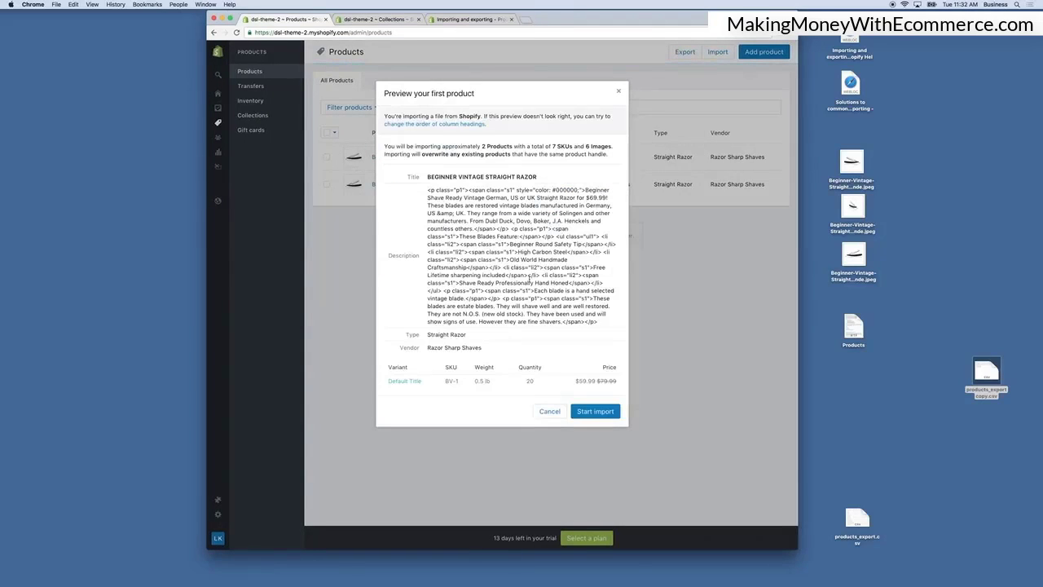
{"action": "left_click", "coordinate": [604, 413]}
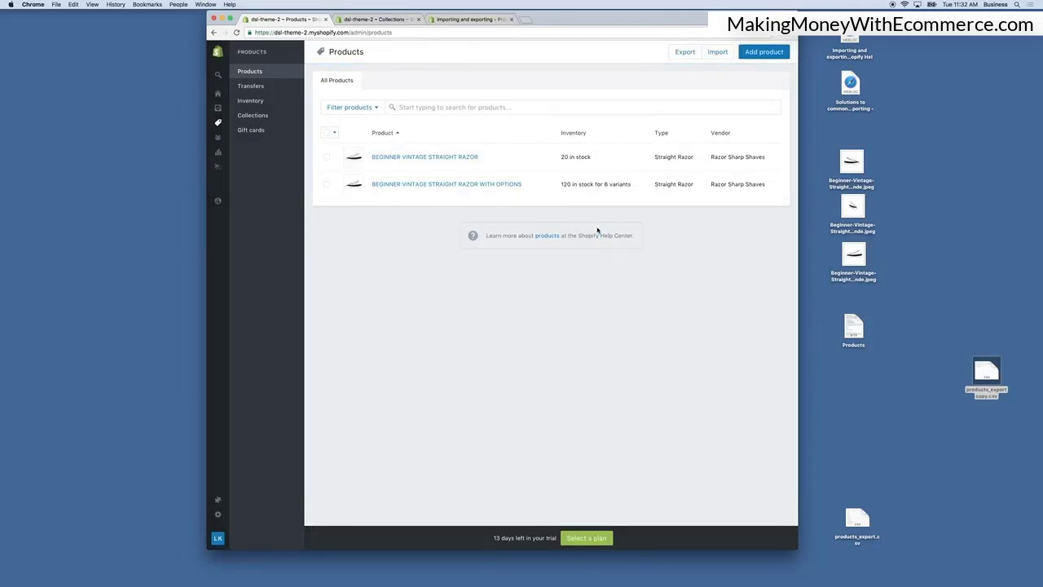
Inspect the imported product with options and its variants, then return to the products list.
{"action": "left_click_drag", "start_coordinate": [560, 186], "coordinate": [635, 186]}
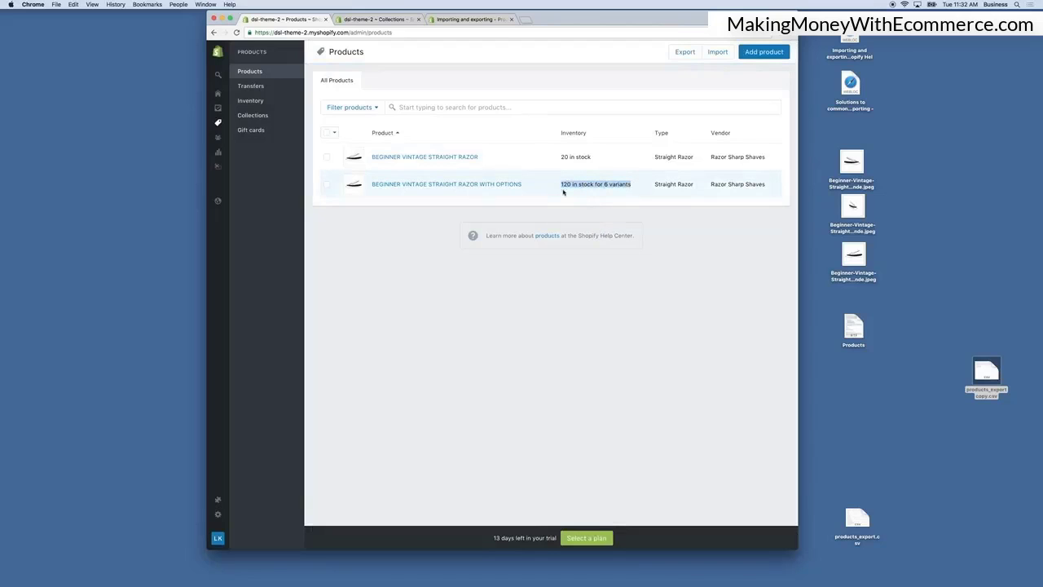
{"action": "left_click", "coordinate": [449, 184]}
{"action": "scroll", "coordinate": [519, 308], "scroll_direction": "down", "scroll_amount": 10}
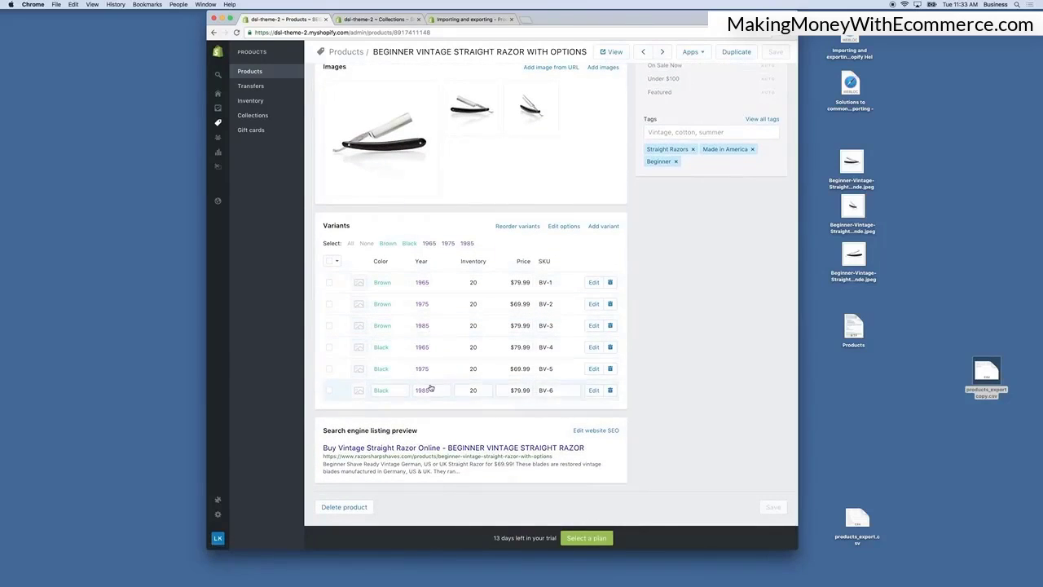
{"action": "scroll", "coordinate": [708, 231], "scroll_direction": "up", "scroll_amount": 5}
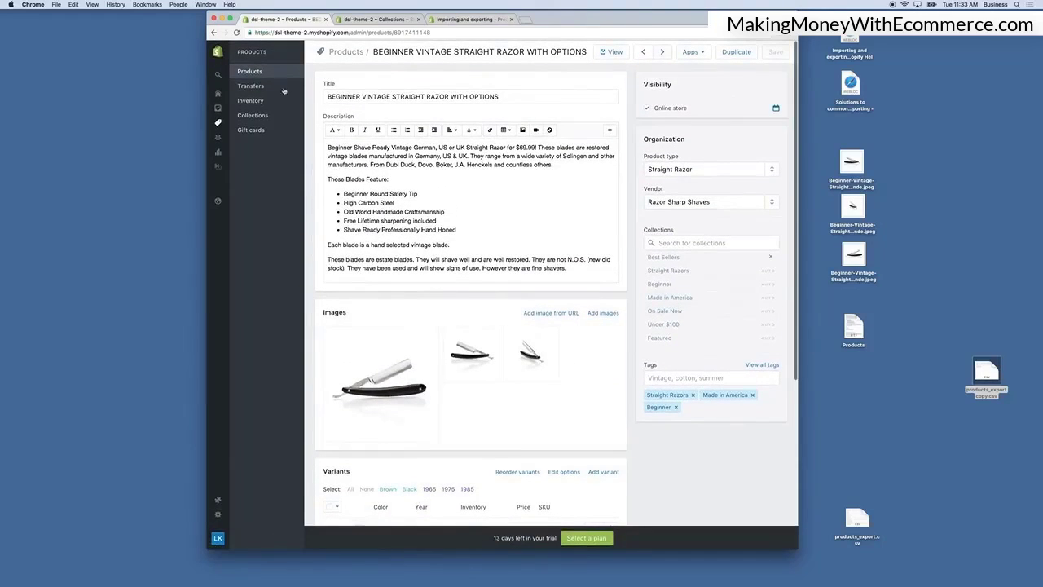
{"action": "left_click", "coordinate": [254, 72]}
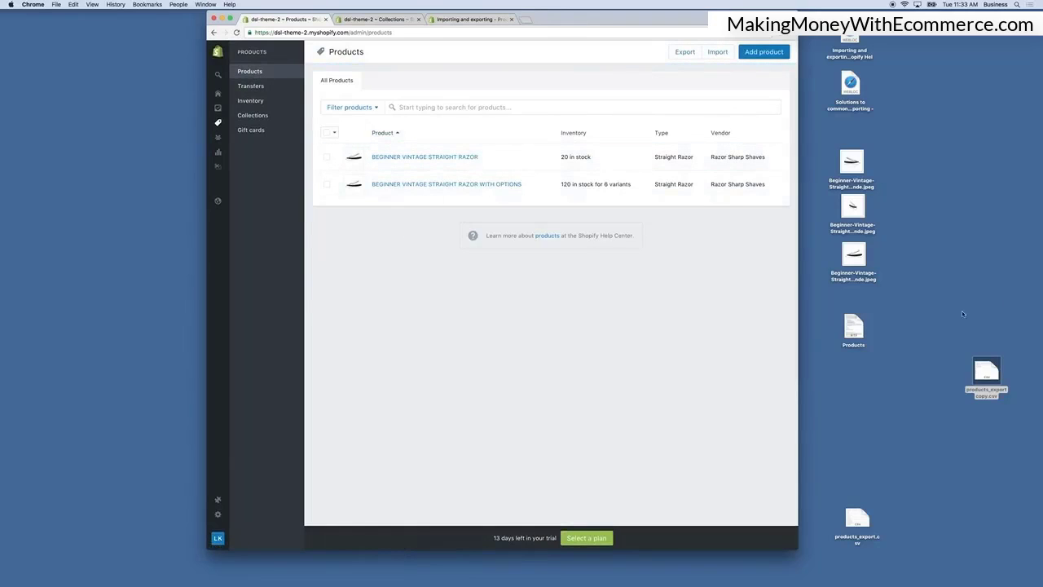
Open the Solutions to common import problems help page and jump to the Invalid CSV Header section.
{"action": "double_click", "coordinate": [852, 90]}
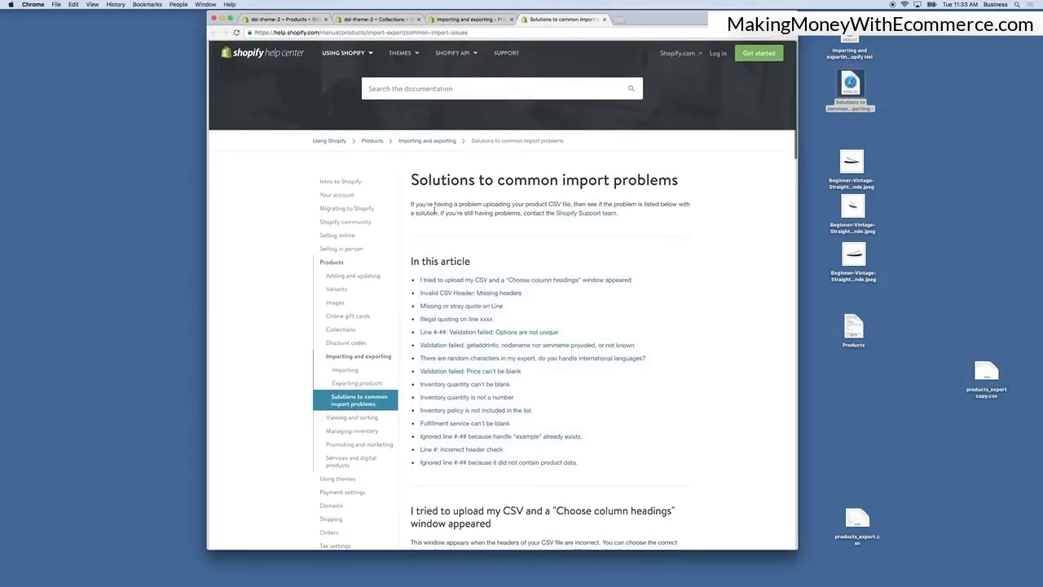
{"action": "scroll", "coordinate": [635, 193], "scroll_direction": "down", "scroll_amount": 3}
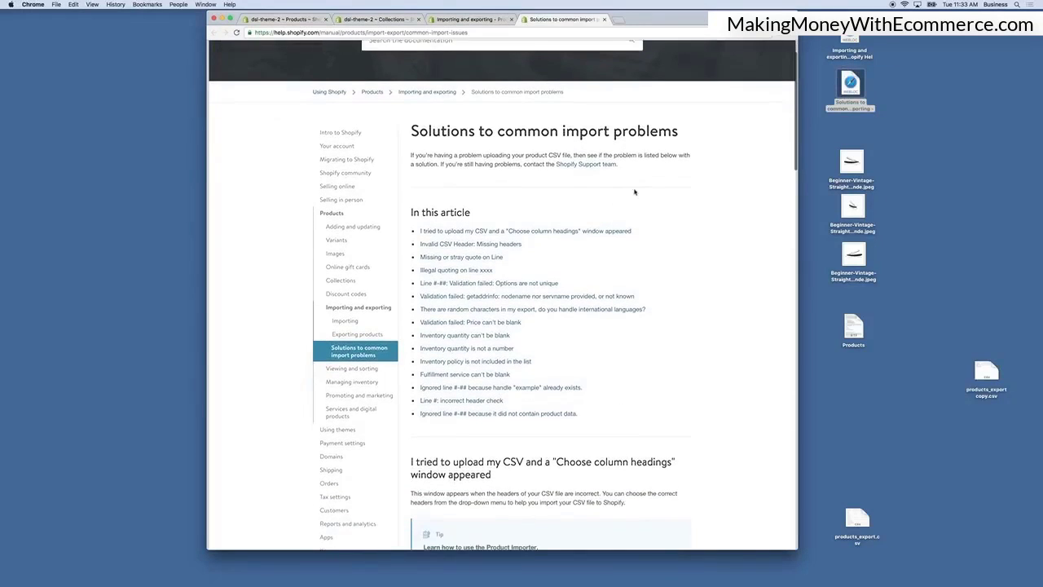
{"action": "scroll", "coordinate": [574, 199], "scroll_direction": "down", "scroll_amount": 1}
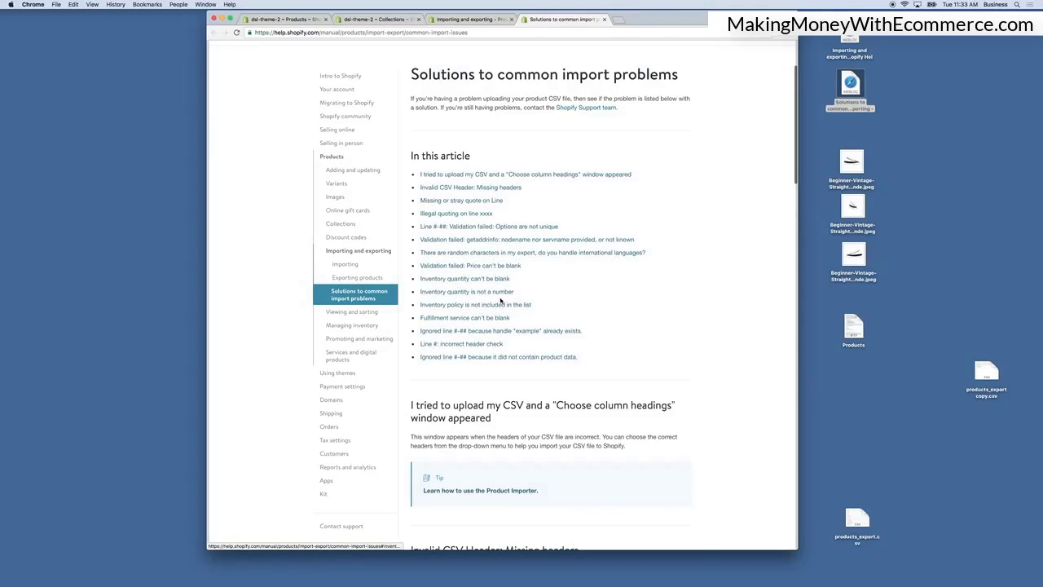
{"action": "scroll", "coordinate": [500, 300], "scroll_direction": "down", "scroll_amount": 2}
{"action": "scroll", "coordinate": [500, 301], "scroll_direction": "down", "scroll_amount": 1}
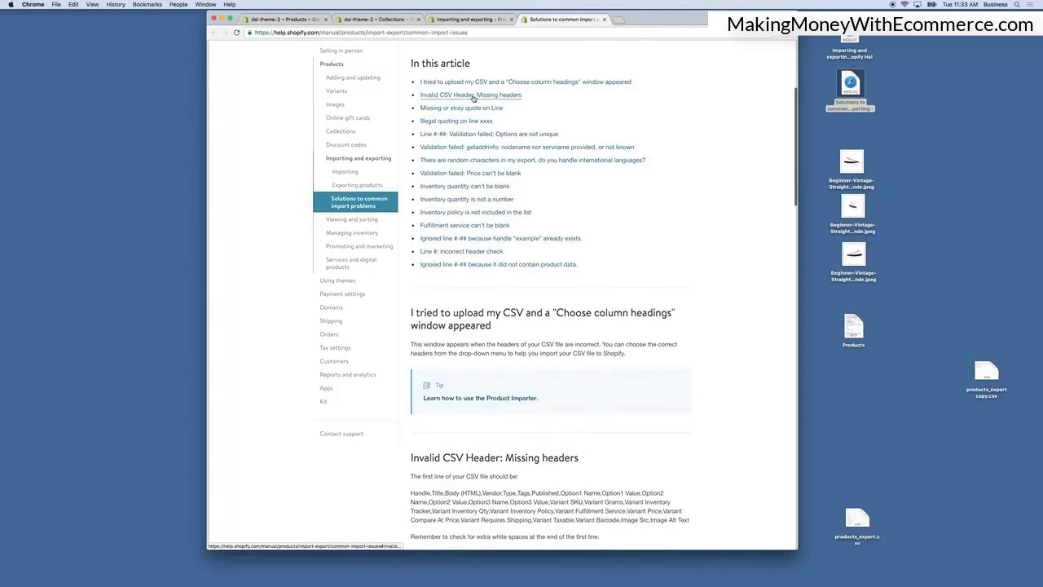
{"action": "left_click", "coordinate": [472, 96]}
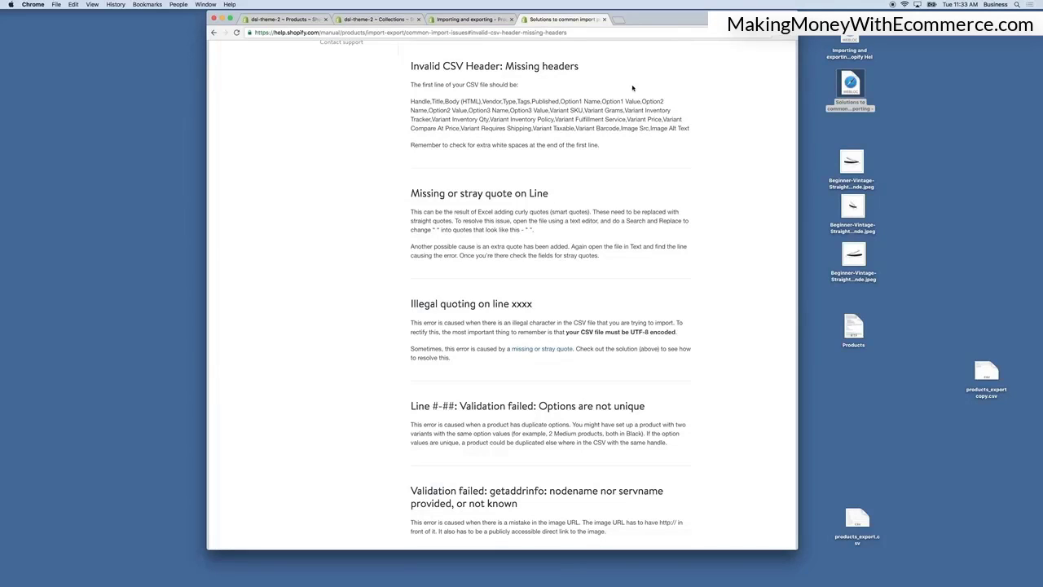
Read through the listed import error explanations and their solutions.
{"action": "scroll", "coordinate": [482, 75], "scroll_direction": "down", "scroll_amount": 1}
{"action": "left_click_drag", "start_coordinate": [462, 86], "coordinate": [618, 103]}
{"action": "scroll", "coordinate": [611, 167], "scroll_direction": "down", "scroll_amount": 2}
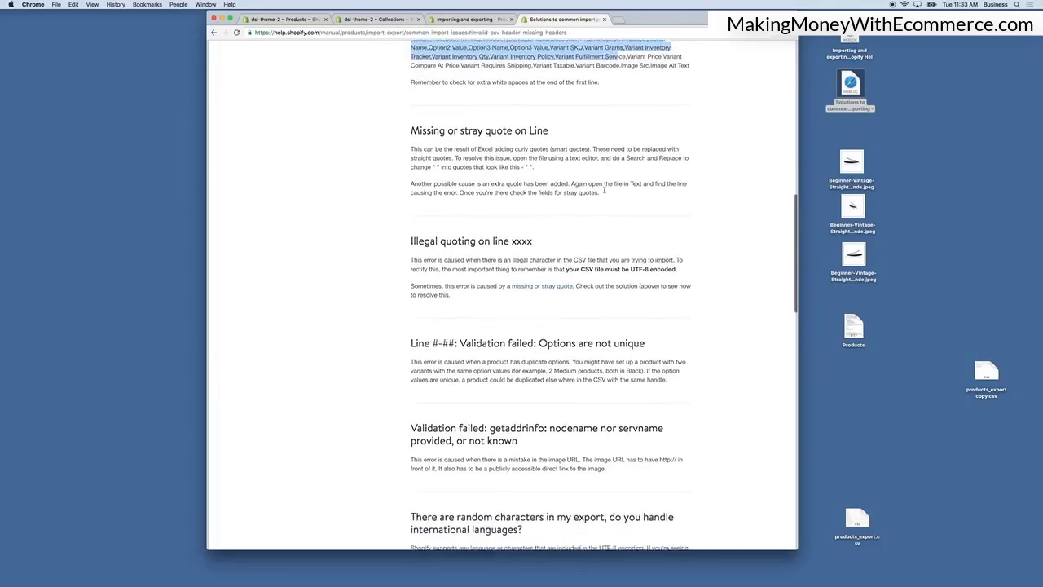
{"action": "scroll", "coordinate": [604, 190], "scroll_direction": "down", "scroll_amount": 5}
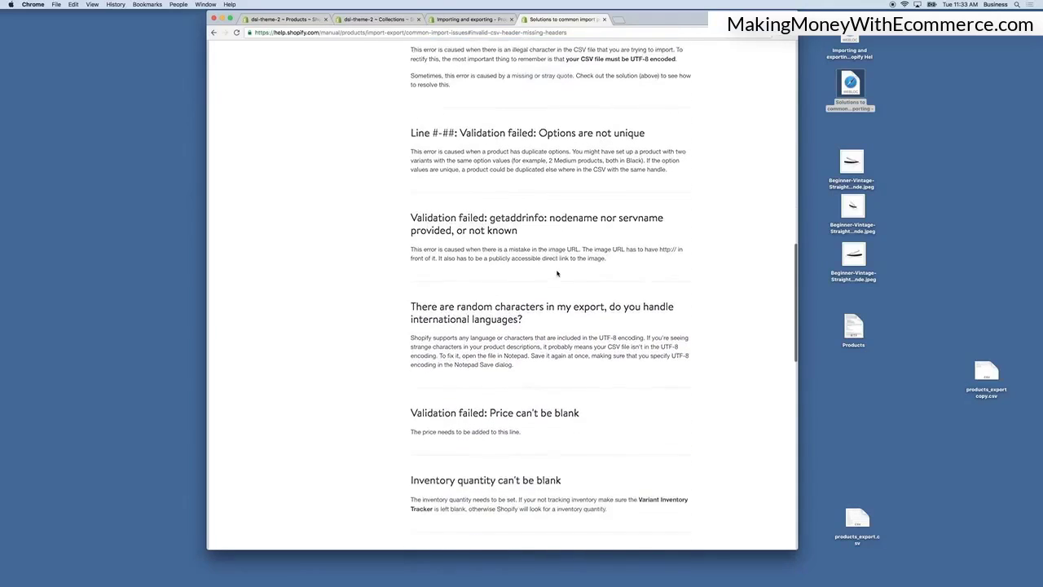
{"action": "scroll", "coordinate": [557, 274], "scroll_direction": "down", "scroll_amount": 6}
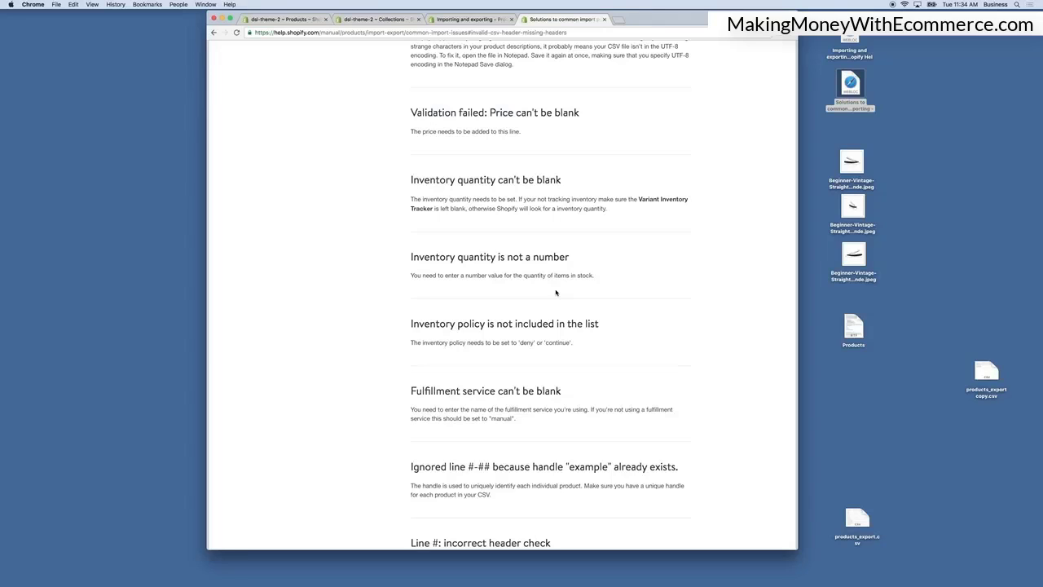
{"action": "scroll", "coordinate": [557, 292], "scroll_direction": "down", "scroll_amount": 1}
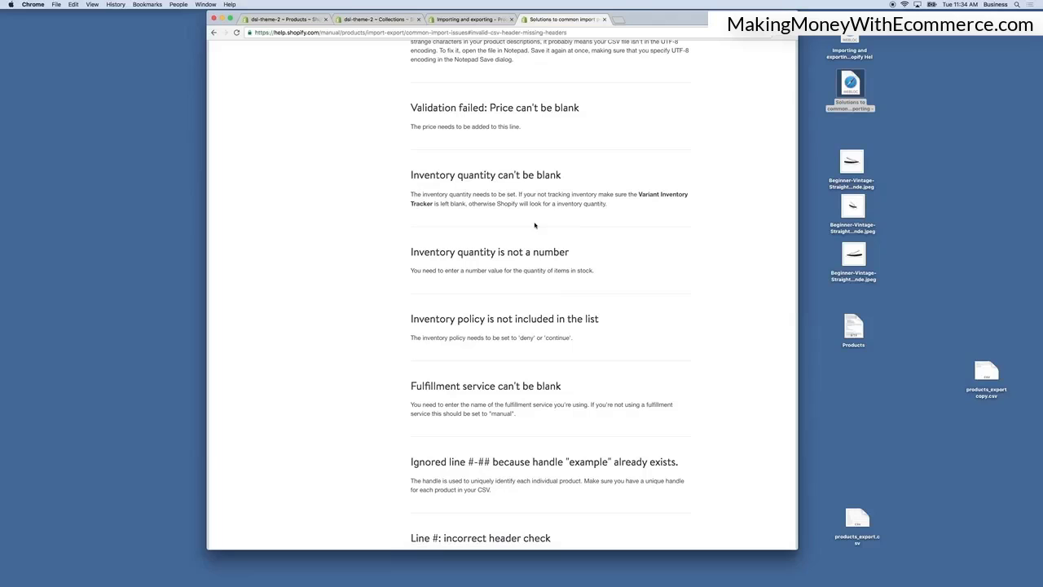
Scroll back to the top of the common import problems help page and close its tab.
{"action": "scroll", "coordinate": [525, 323], "scroll_direction": "down", "scroll_amount": 5}
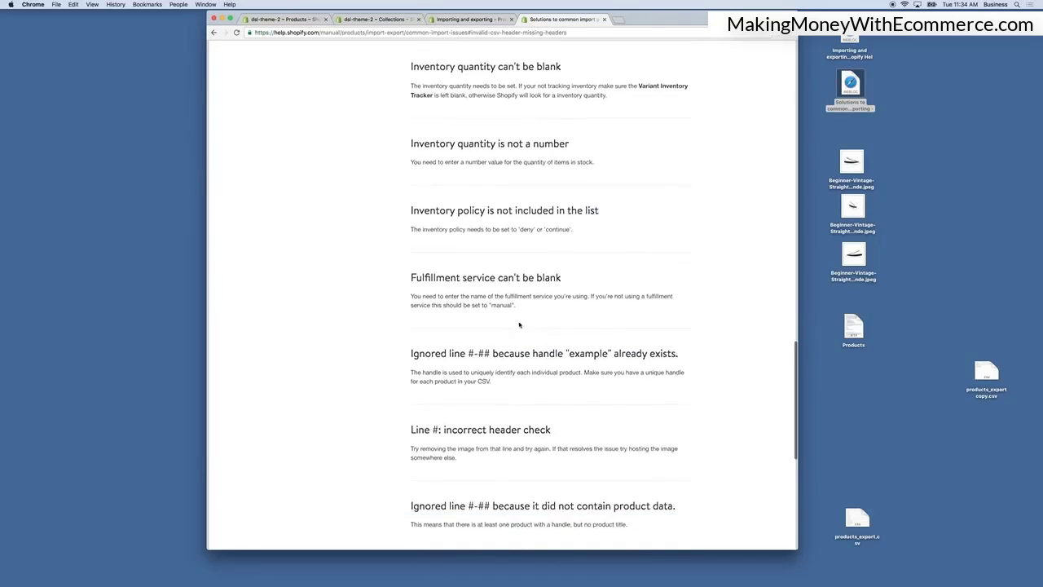
{"action": "scroll", "coordinate": [519, 324], "scroll_direction": "up", "scroll_amount": 5}
{"action": "scroll", "coordinate": [519, 323], "scroll_direction": "up", "scroll_amount": 4}
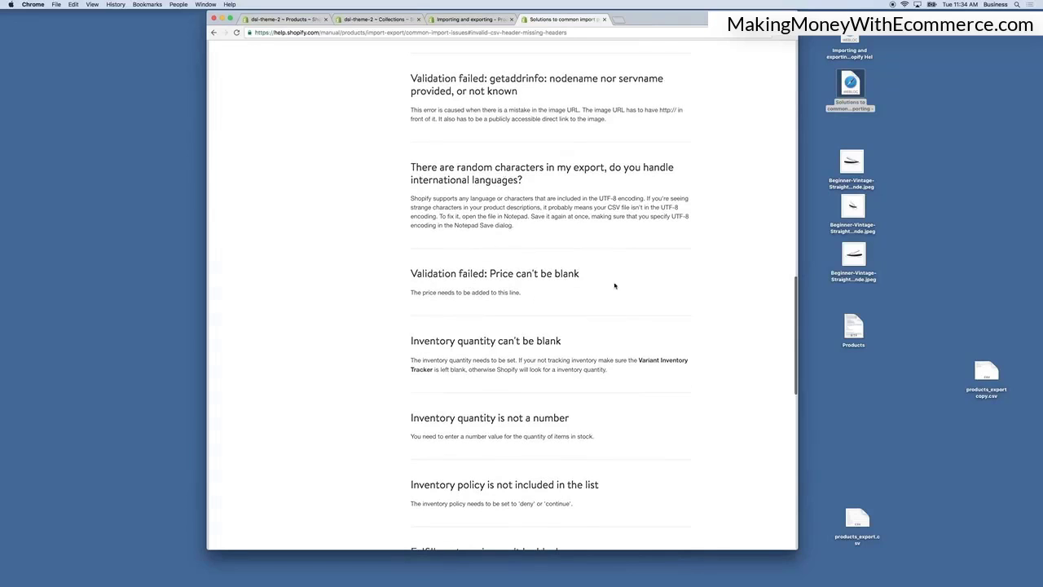
{"action": "scroll", "coordinate": [564, 285], "scroll_direction": "up", "scroll_amount": 10}
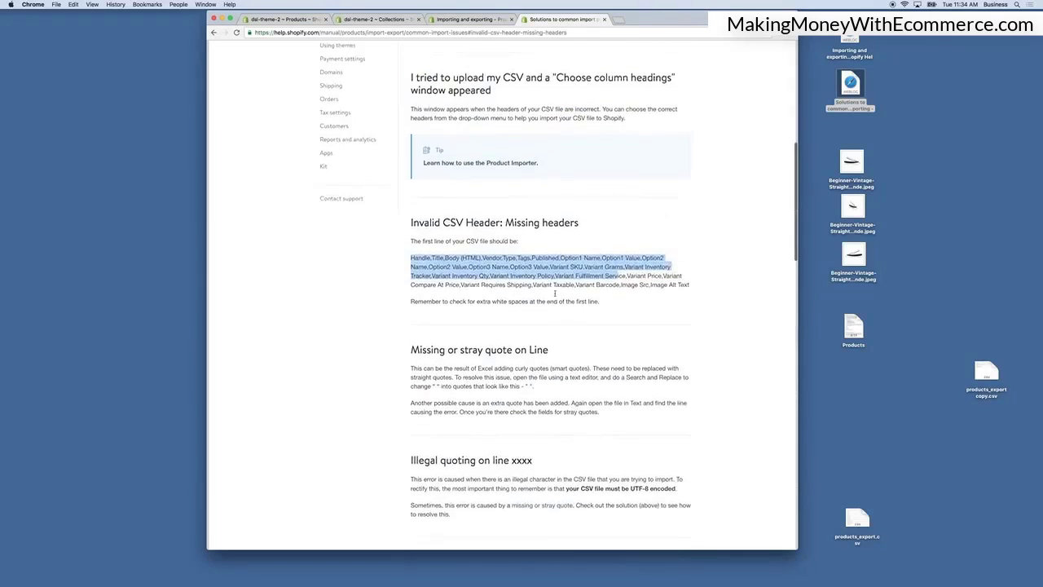
{"action": "scroll", "coordinate": [564, 282], "scroll_direction": "up", "scroll_amount": 8}
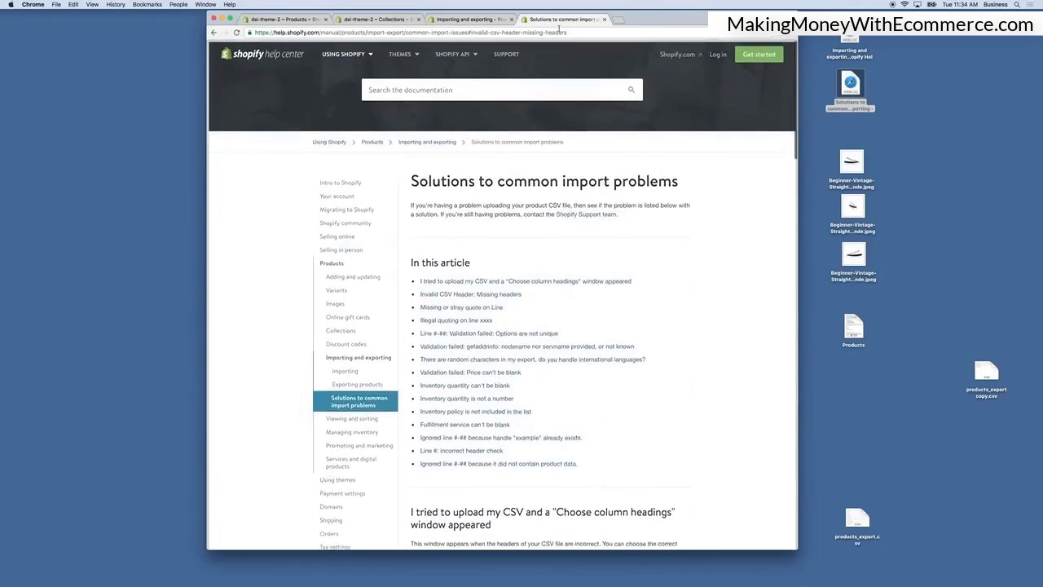
{"action": "left_click", "coordinate": [604, 18]}
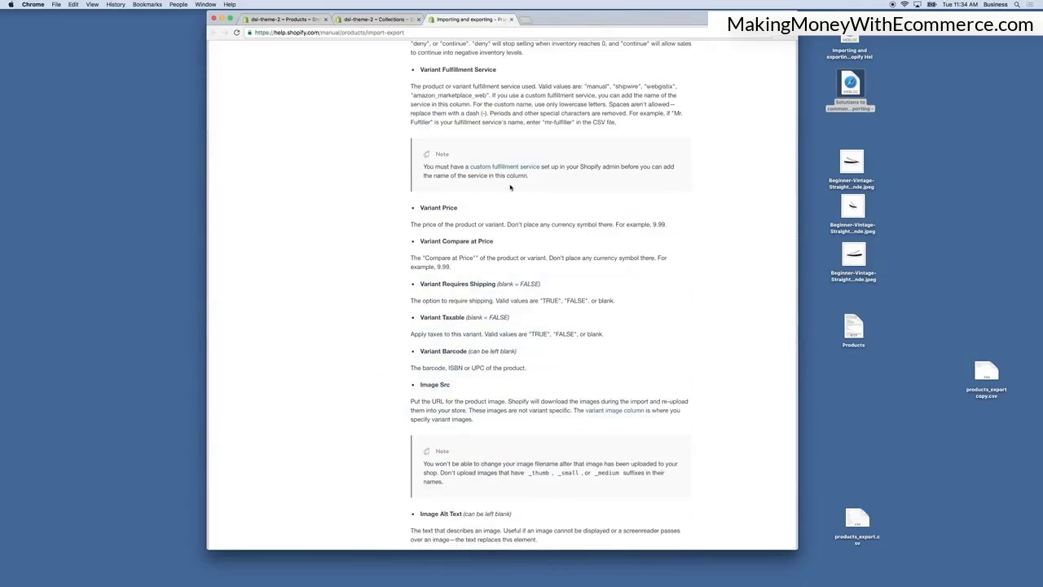
Review the CSV column descriptions, close that help tab and return to the store's Products tab.
{"action": "scroll", "coordinate": [519, 172], "scroll_direction": "up", "scroll_amount": 2}
{"action": "scroll", "coordinate": [519, 172], "scroll_direction": "up", "scroll_amount": 8}
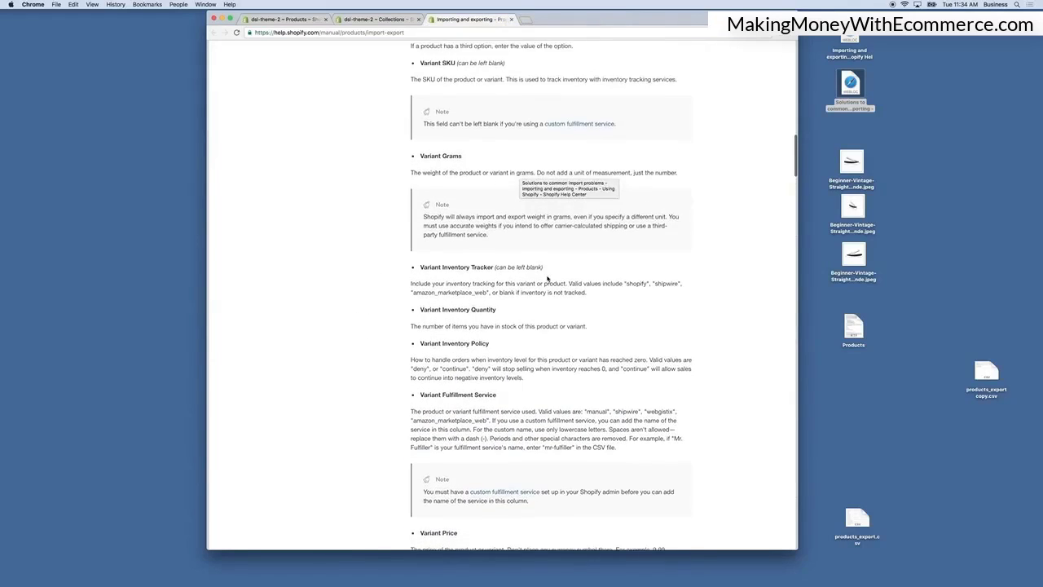
{"action": "scroll", "coordinate": [546, 278], "scroll_direction": "up", "scroll_amount": 3}
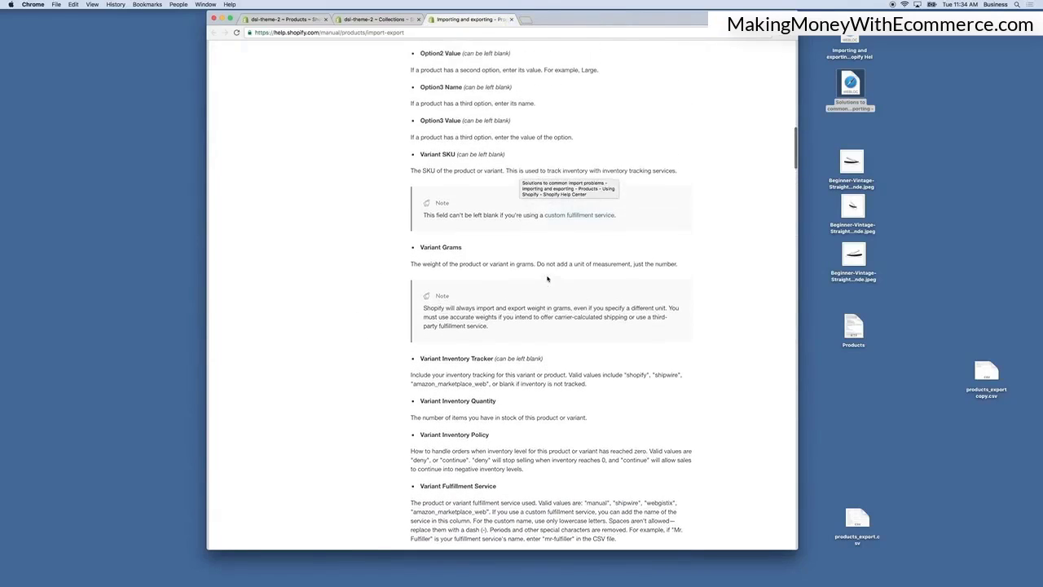
{"action": "left_click", "coordinate": [511, 18]}
{"action": "left_click", "coordinate": [847, 84]}
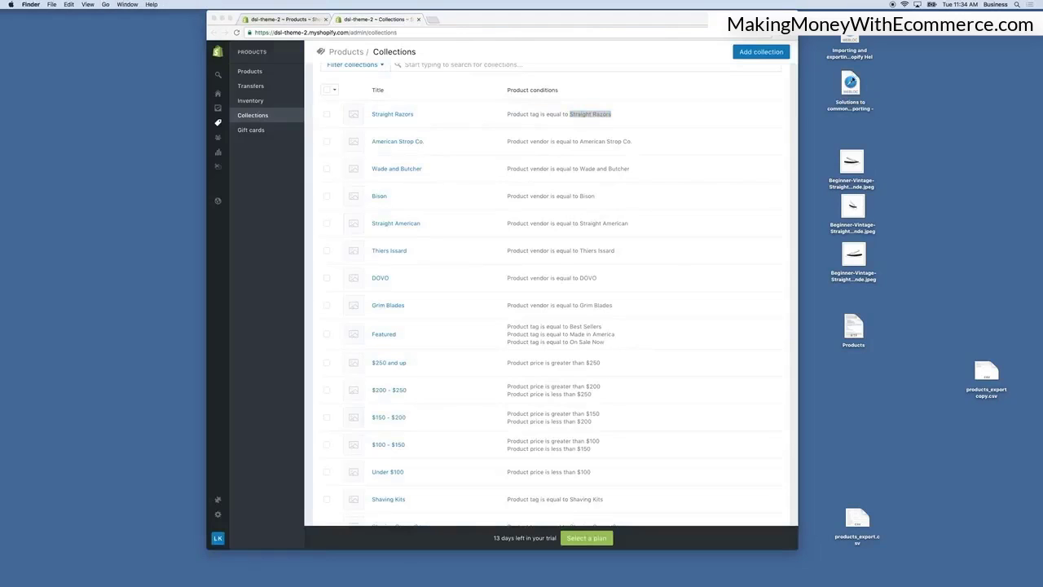
{"action": "scroll", "coordinate": [544, 184], "scroll_direction": "up", "scroll_amount": 2}
{"action": "left_click", "coordinate": [500, 57]}
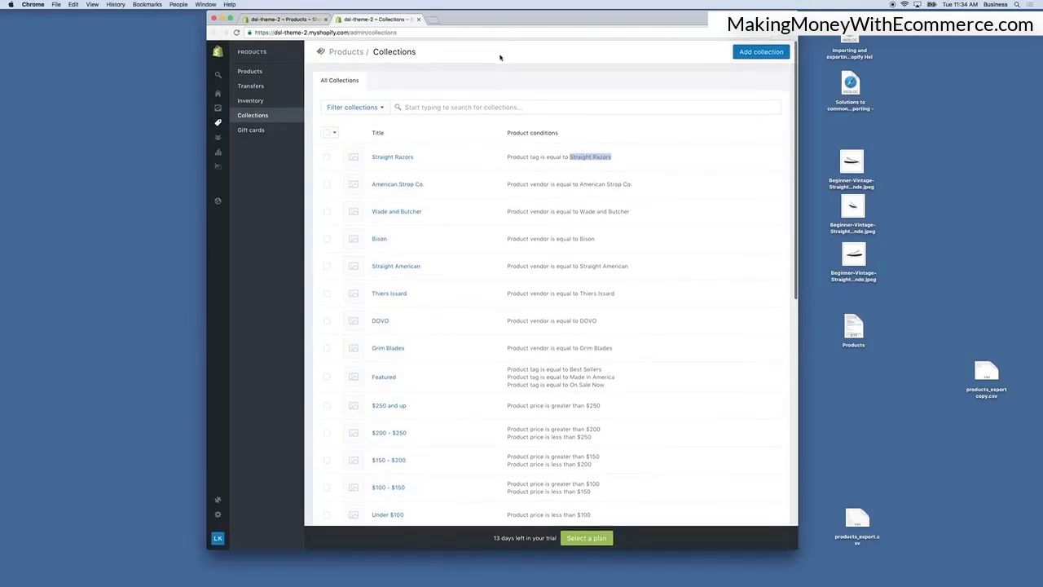
{"action": "left_click", "coordinate": [282, 20]}
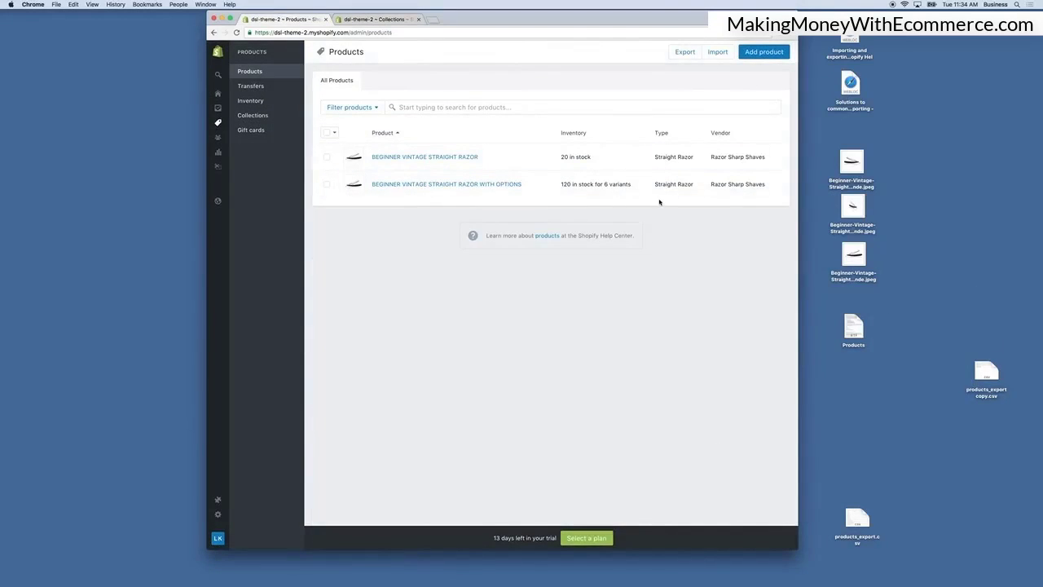
Import products_export.csv with overwriting of products that have the same handle, start the import and close the dialog.
{"action": "left_click", "coordinate": [718, 52]}
{"action": "left_click", "coordinate": [399, 147]}
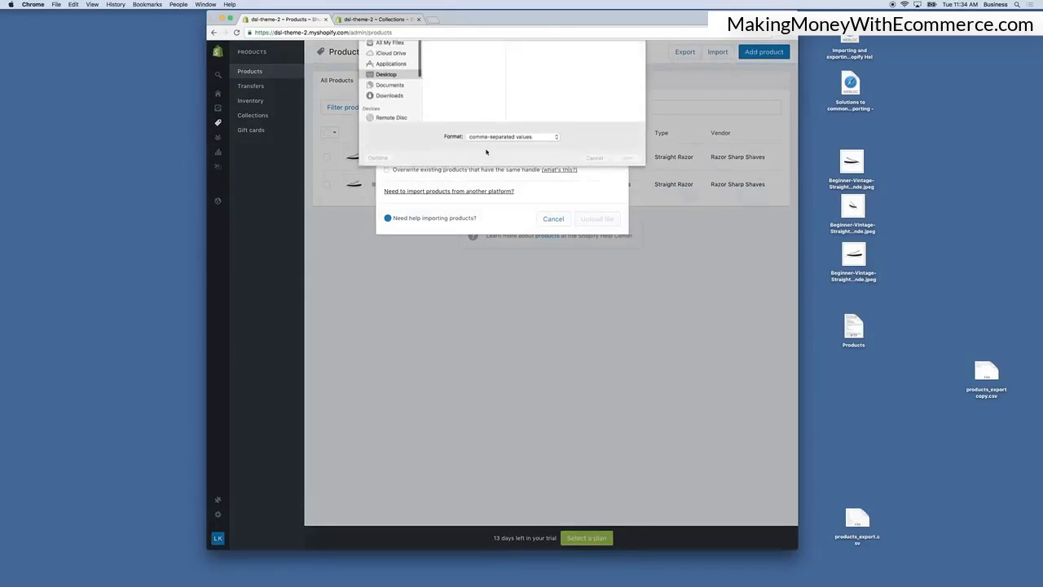
{"action": "double_click", "coordinate": [457, 104]}
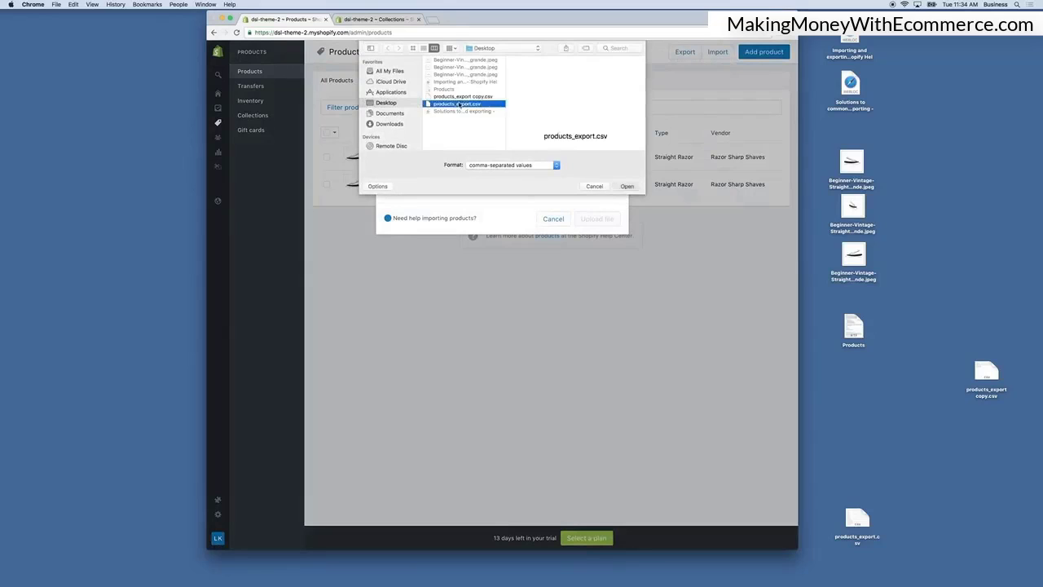
{"action": "left_click", "coordinate": [387, 170]}
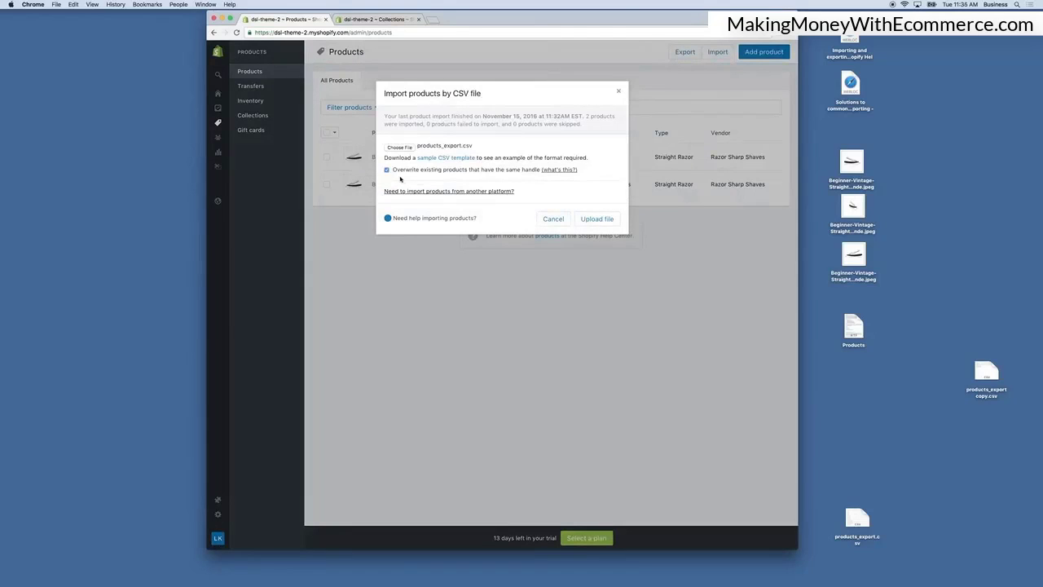
{"action": "left_click", "coordinate": [592, 220]}
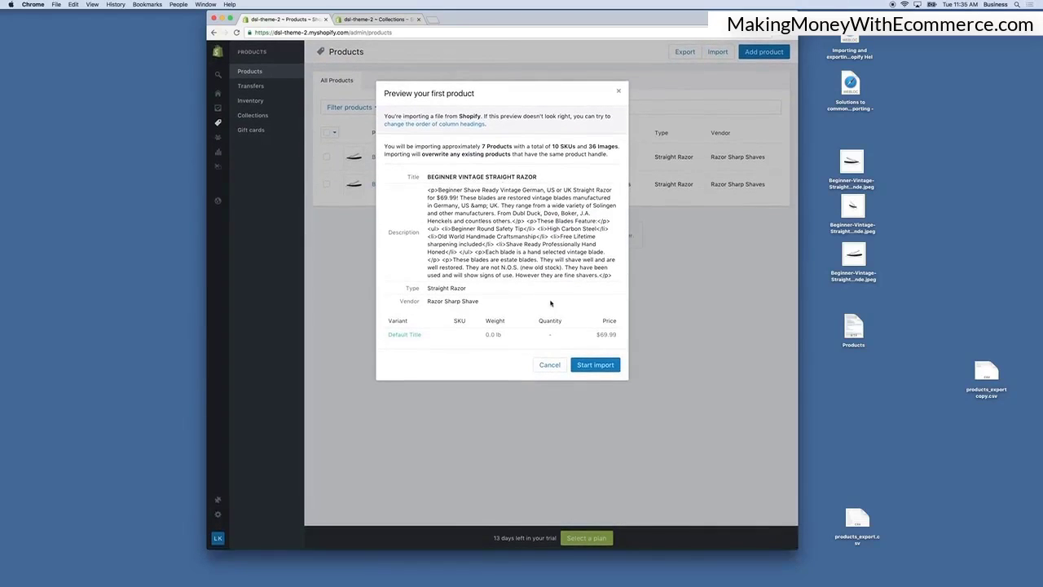
{"action": "left_click", "coordinate": [599, 364]}
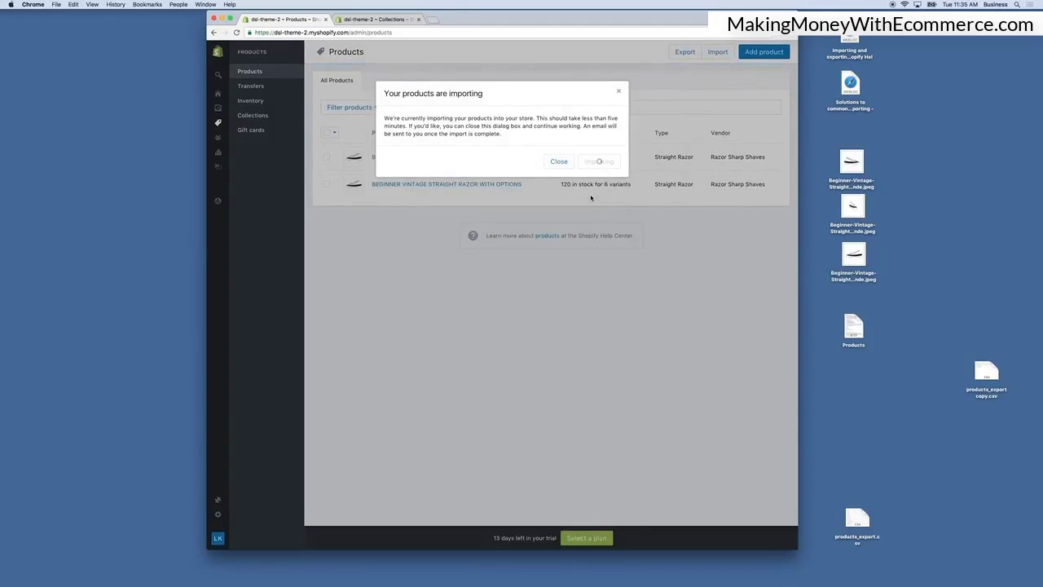
{"action": "left_click", "coordinate": [559, 162]}
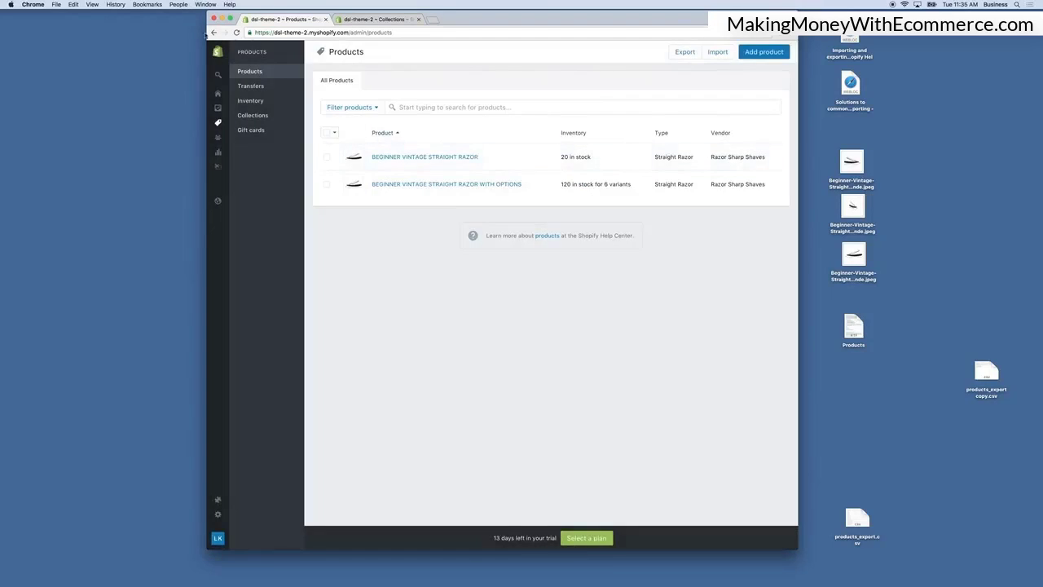
Reload the products list until the newly imported products appear.
{"action": "left_click", "coordinate": [236, 33]}
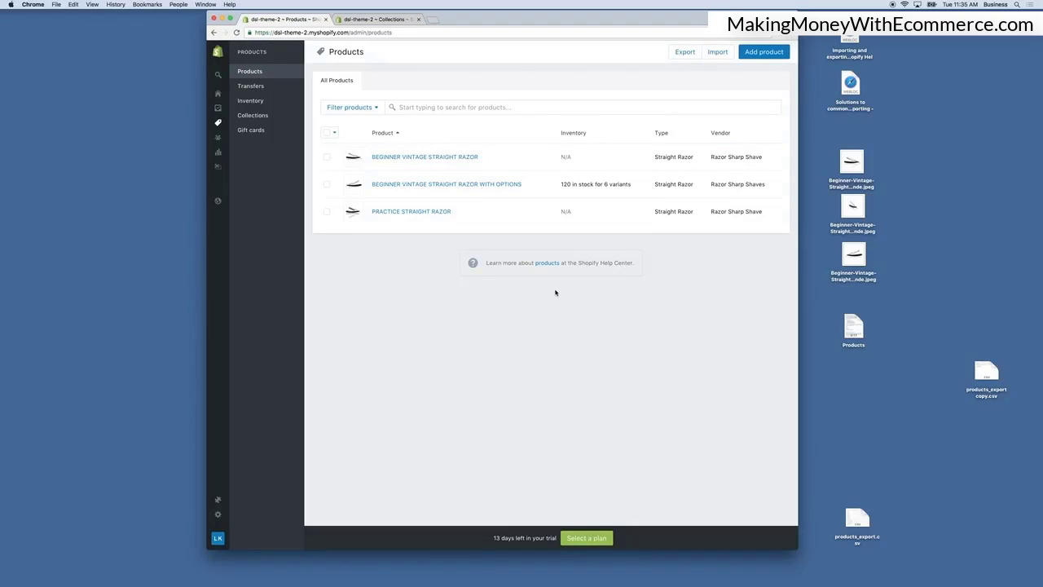
{"action": "left_click", "coordinate": [236, 33]}
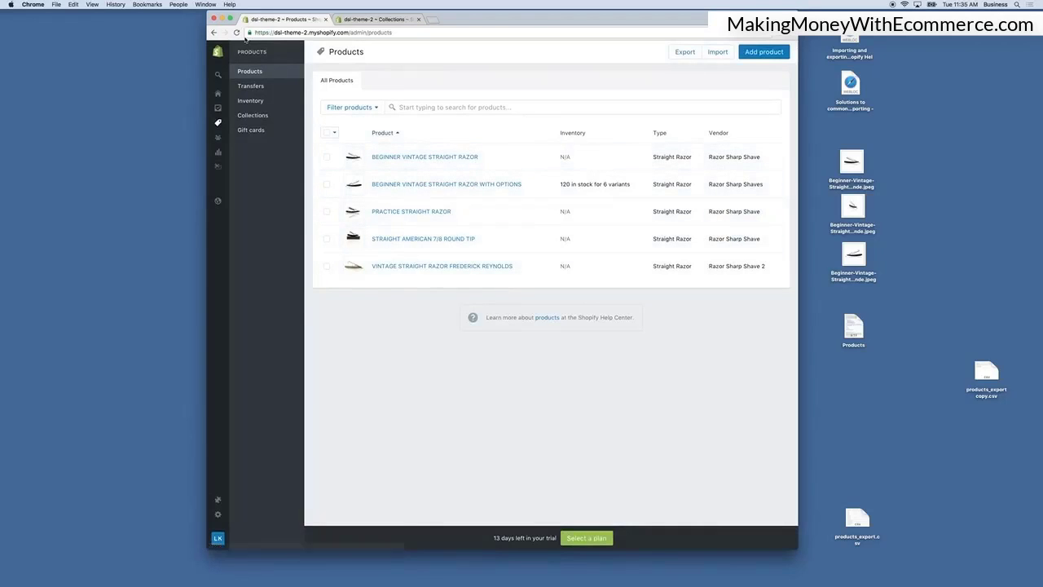
{"action": "left_click", "coordinate": [236, 33]}
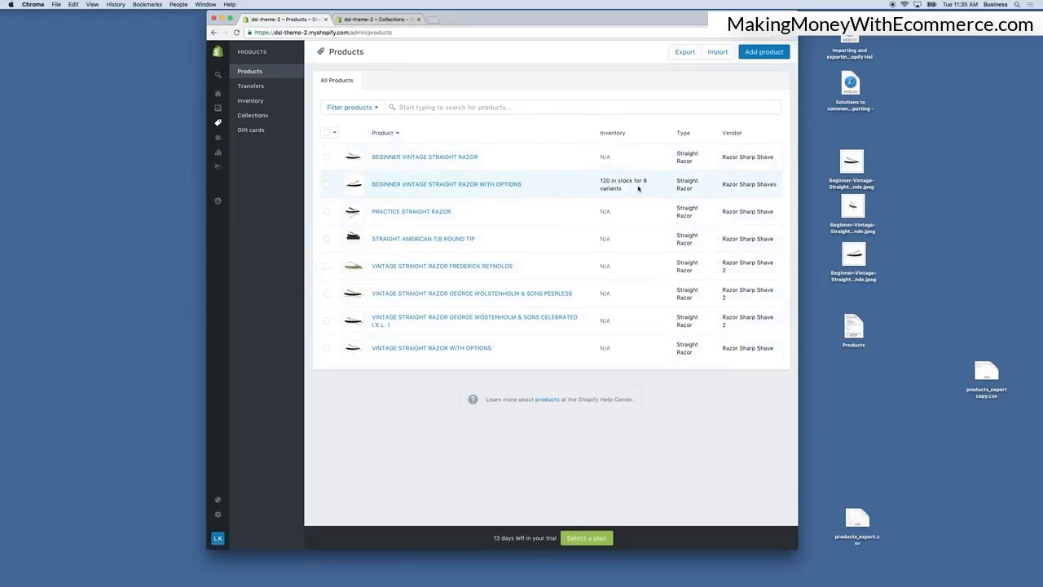
{"action": "triple_click", "coordinate": [594, 184]}
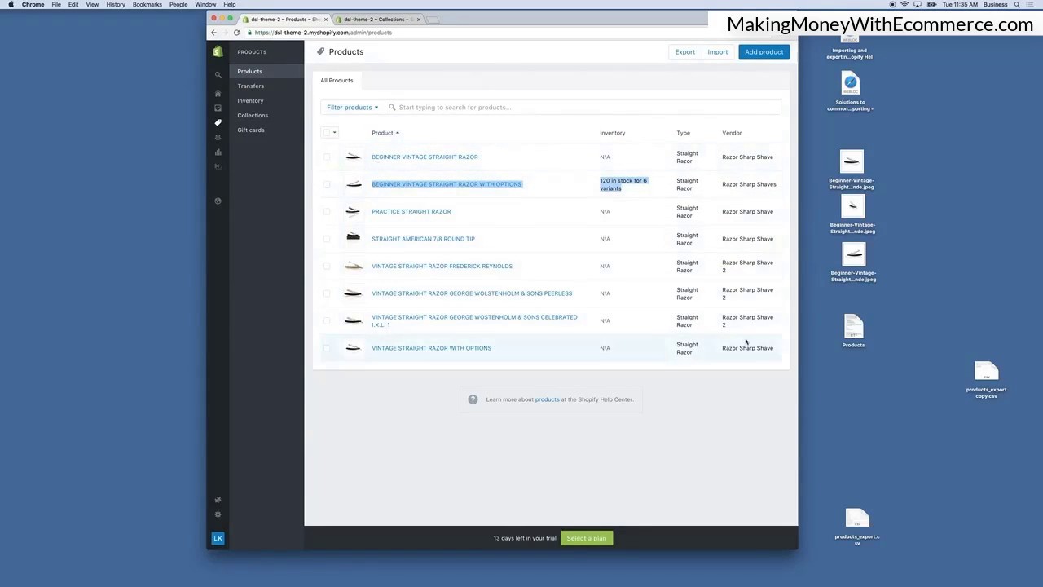
Open the $250 and up collection to check its products, then return to the collections list.
{"action": "left_click", "coordinate": [261, 117]}
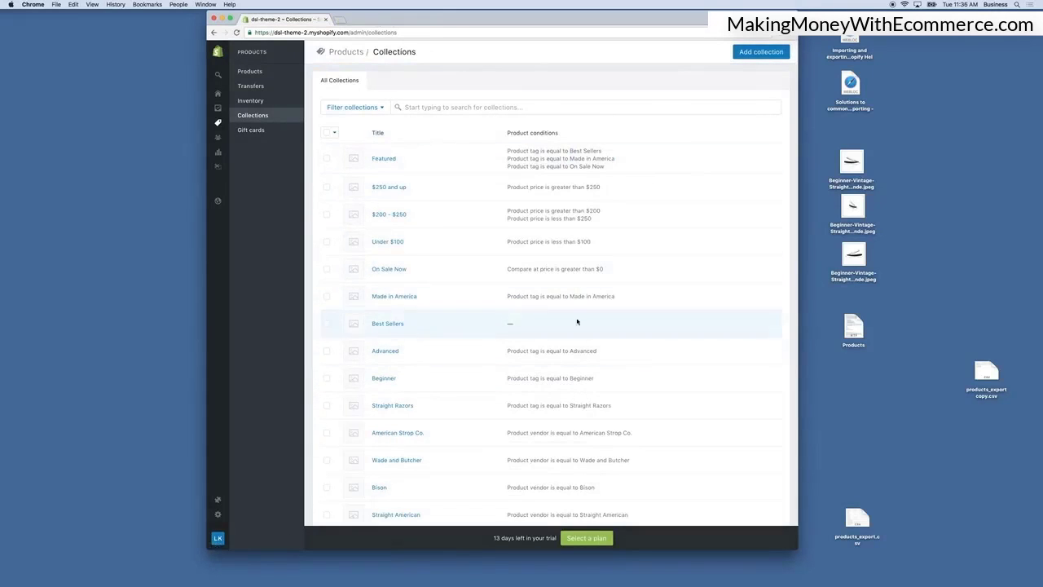
{"action": "scroll", "coordinate": [489, 252], "scroll_direction": "down", "scroll_amount": 2}
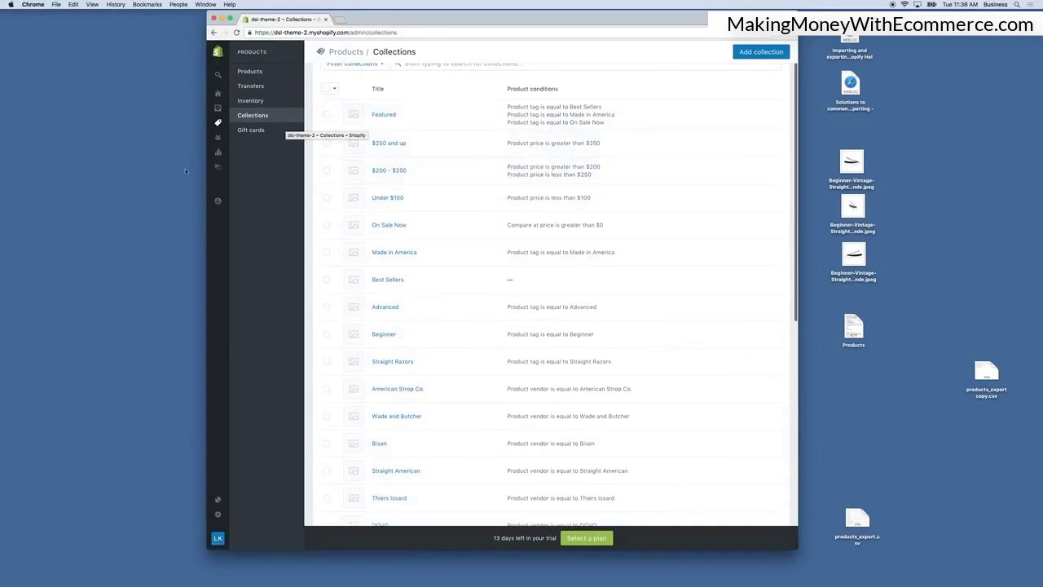
{"action": "left_click", "coordinate": [388, 144]}
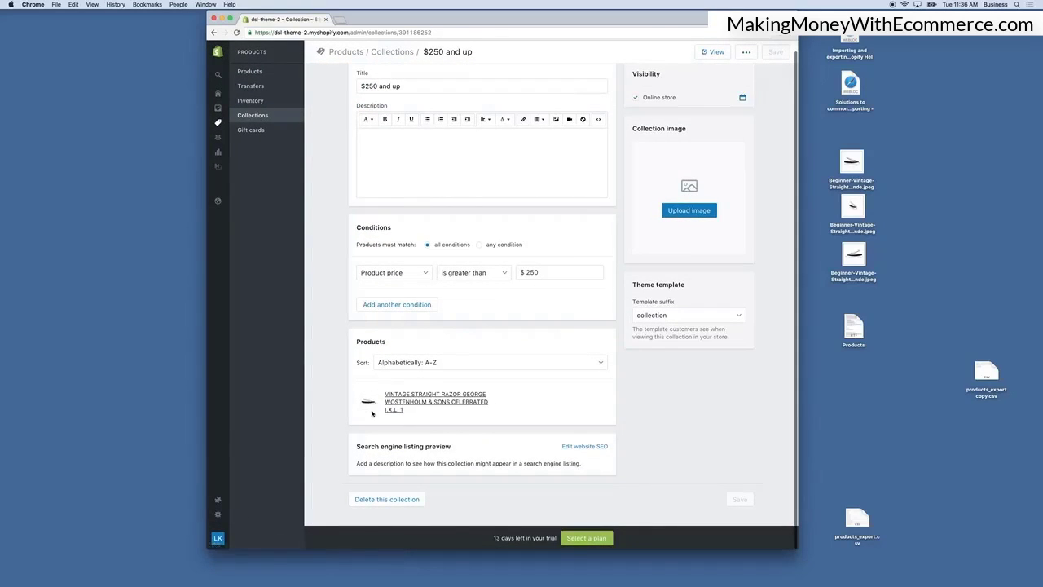
{"action": "scroll", "coordinate": [477, 290], "scroll_direction": "up", "scroll_amount": 1}
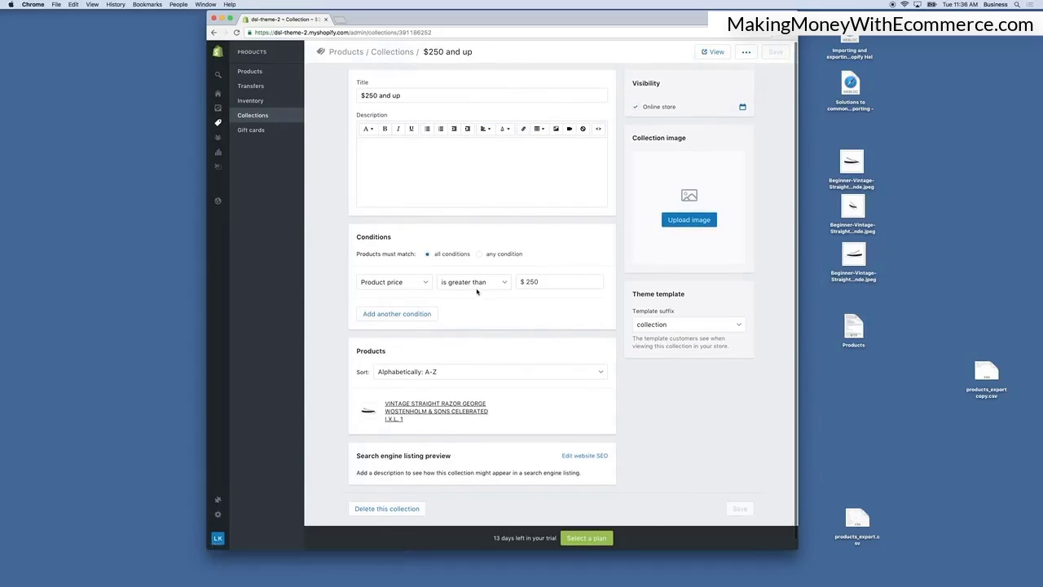
{"action": "left_click", "coordinate": [264, 115]}
Add all the remaining straight razor products to the Best Sellers collection.
{"action": "scroll", "coordinate": [468, 269], "scroll_direction": "down", "scroll_amount": 2}
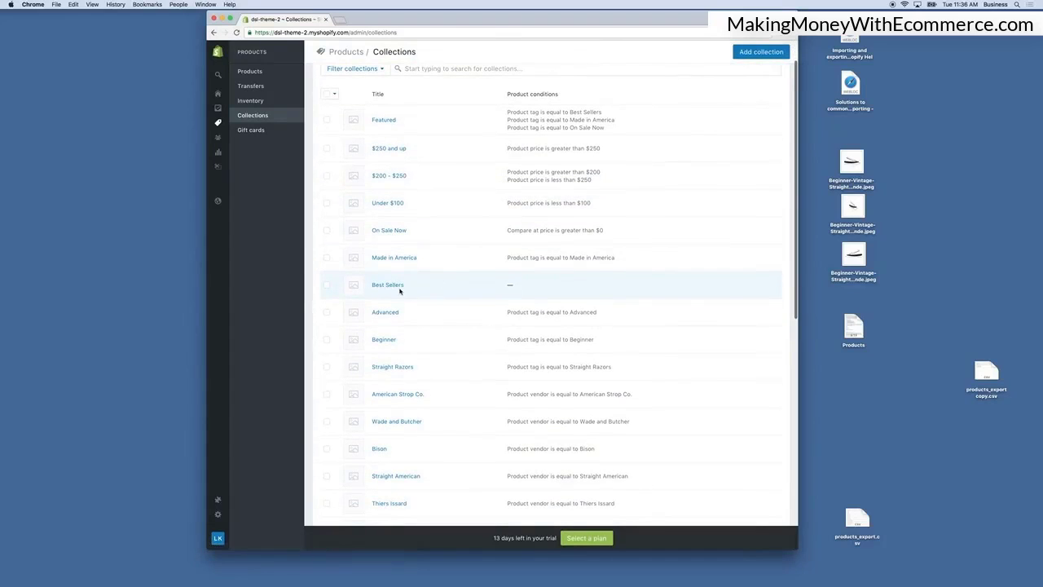
{"action": "double_click", "coordinate": [512, 286]}
{"action": "left_click", "coordinate": [398, 289]}
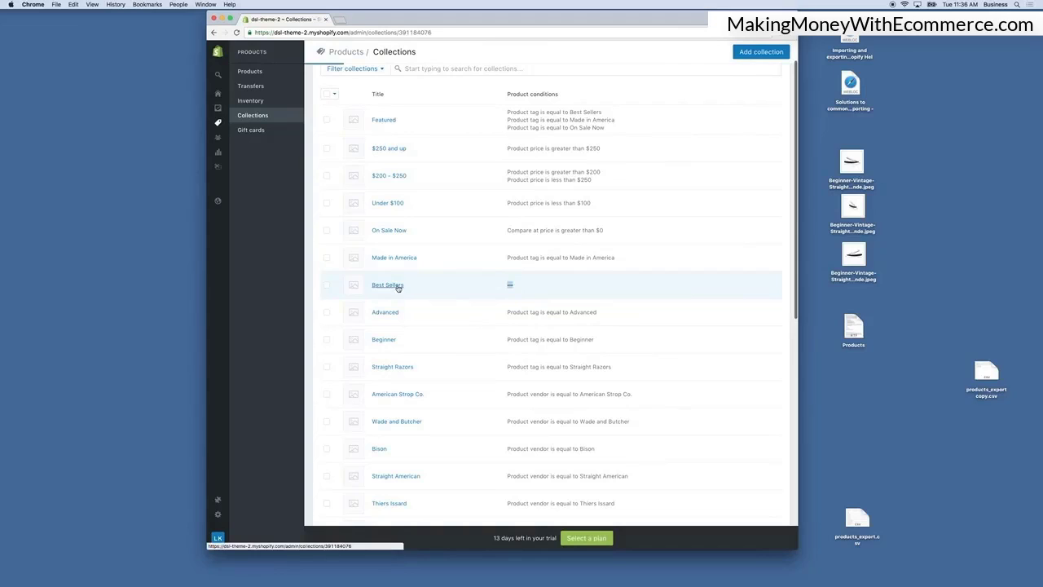
{"action": "left_click", "coordinate": [424, 258]}
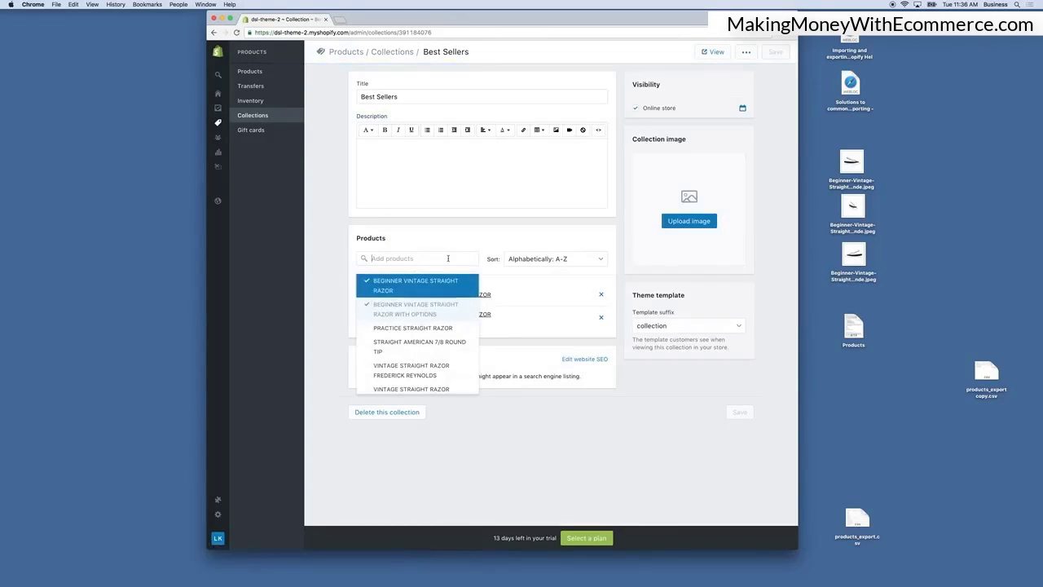
{"action": "left_click", "coordinate": [433, 332]}
{"action": "left_click", "coordinate": [433, 350]}
{"action": "scroll", "coordinate": [432, 351], "scroll_direction": "down", "scroll_amount": 1}
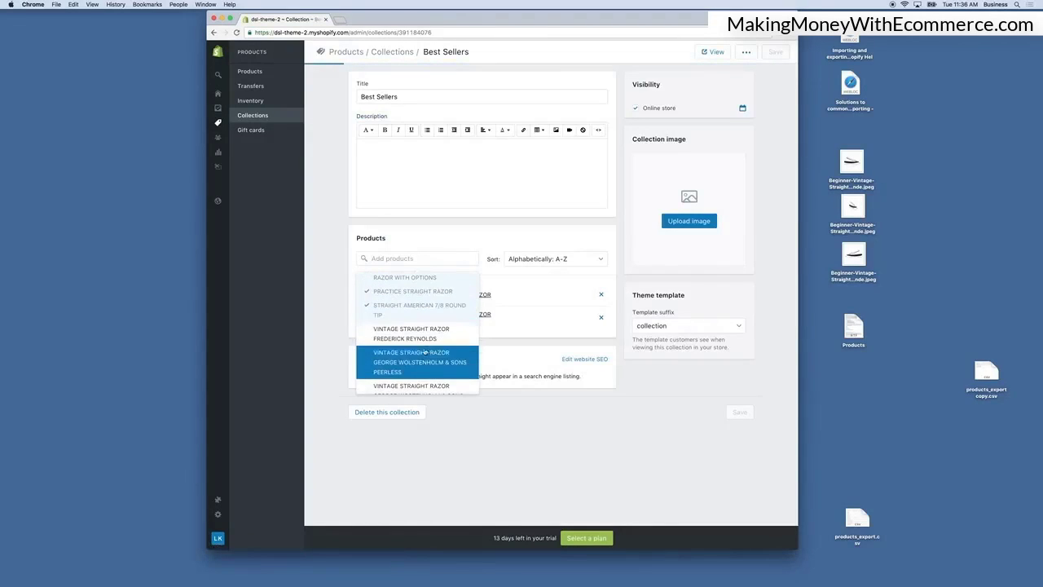
{"action": "left_click", "coordinate": [427, 334]}
{"action": "left_click", "coordinate": [424, 364]}
{"action": "scroll", "coordinate": [423, 365], "scroll_direction": "down", "scroll_amount": 1}
{"action": "left_click", "coordinate": [424, 364]}
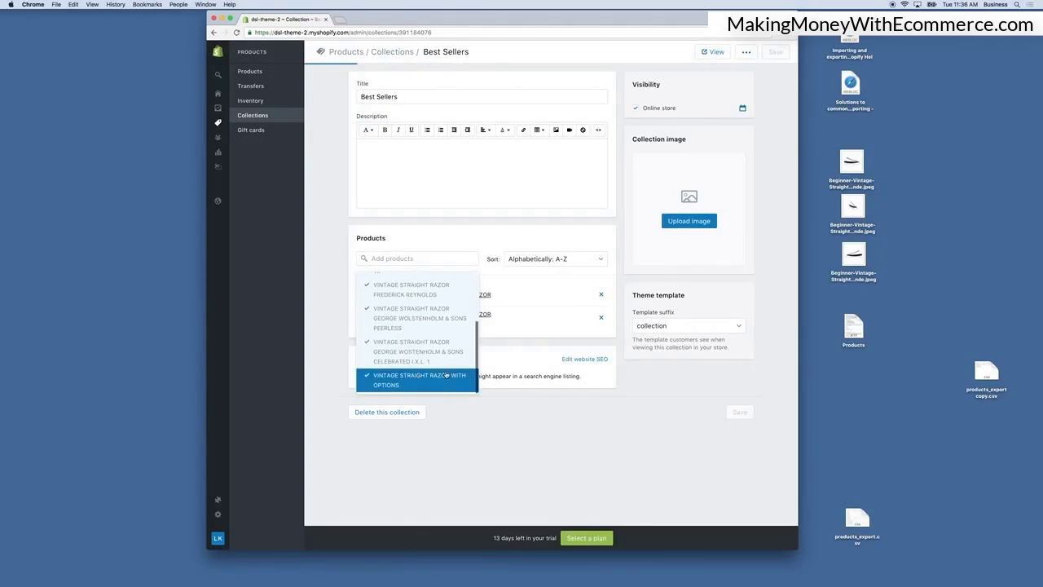
{"action": "left_click", "coordinate": [587, 444]}
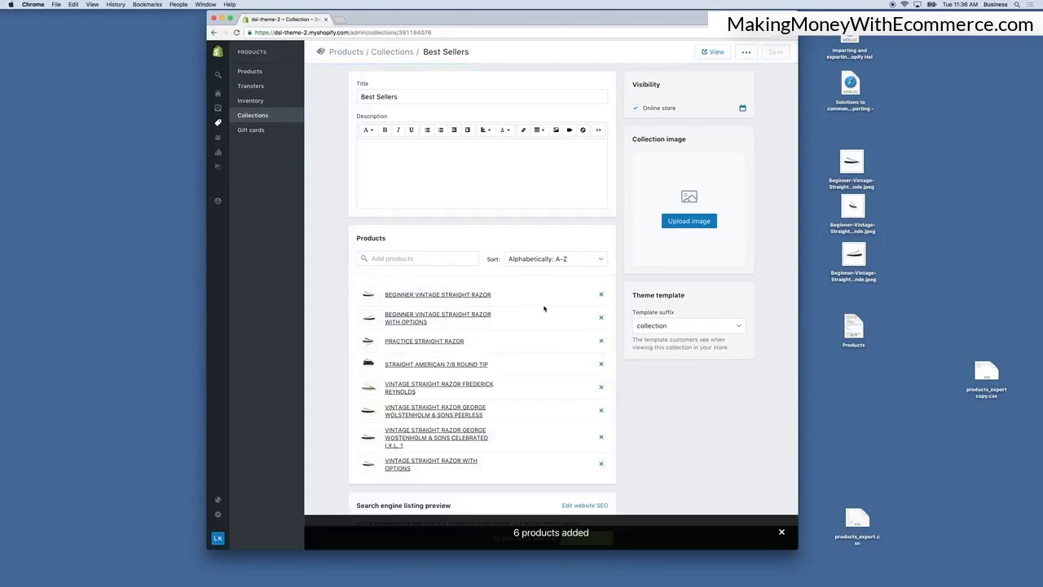
Sort the Best Sellers collection by price, highest to lowest, save it and return to the products list.
{"action": "scroll", "coordinate": [745, 112], "scroll_direction": "down", "scroll_amount": 1}
{"action": "scroll", "coordinate": [745, 112], "scroll_direction": "down", "scroll_amount": 1}
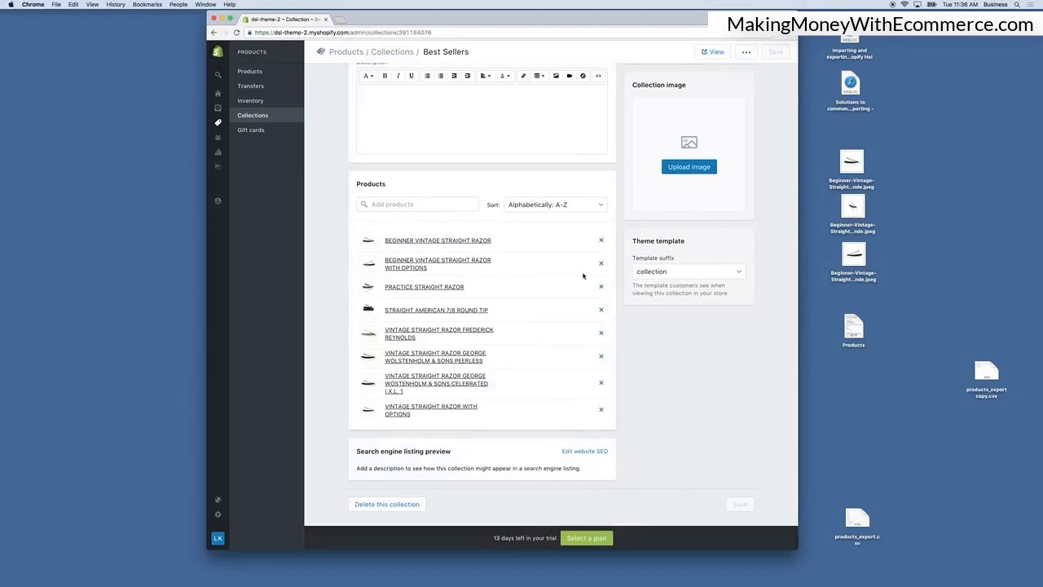
{"action": "scroll", "coordinate": [589, 258], "scroll_direction": "up", "scroll_amount": 1}
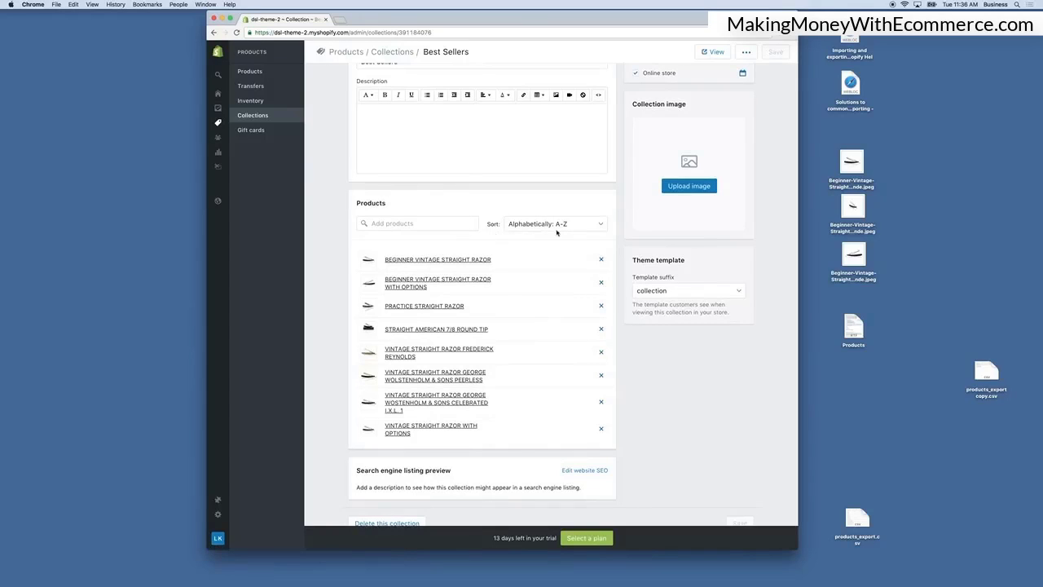
{"action": "scroll", "coordinate": [558, 226], "scroll_direction": "down", "scroll_amount": 1}
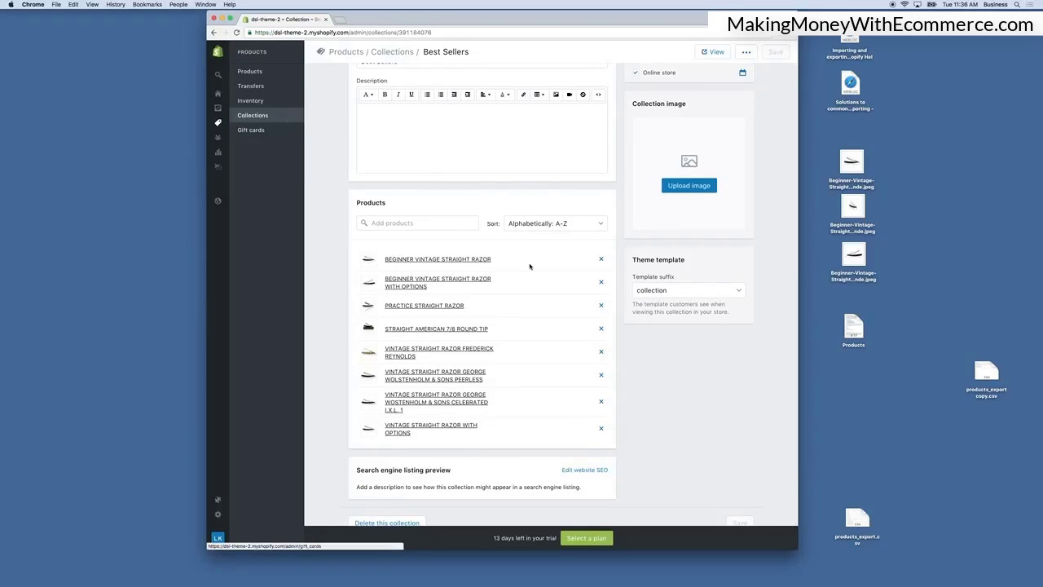
{"action": "left_click", "coordinate": [542, 226]}
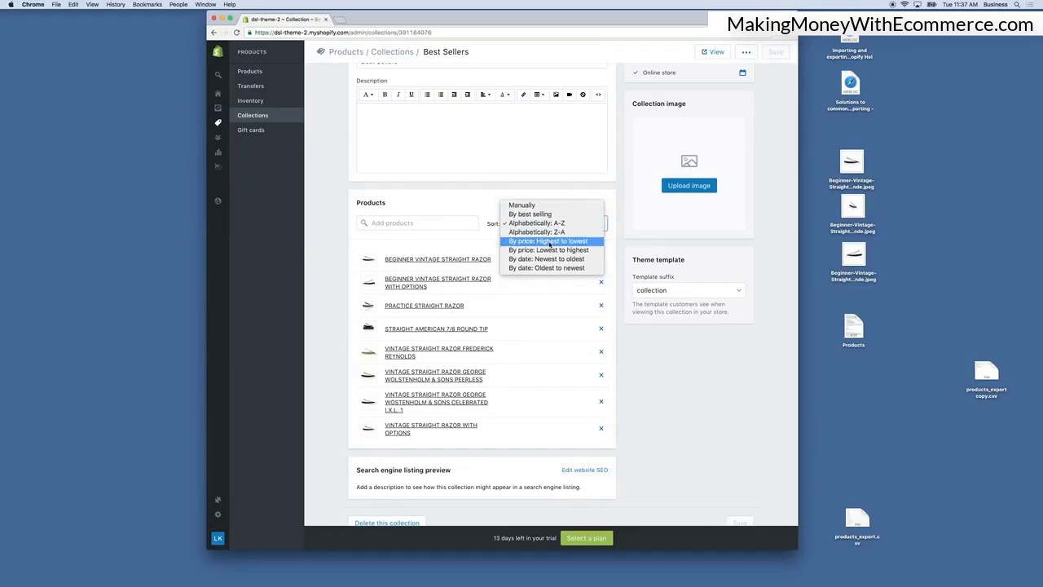
{"action": "left_click", "coordinate": [548, 241]}
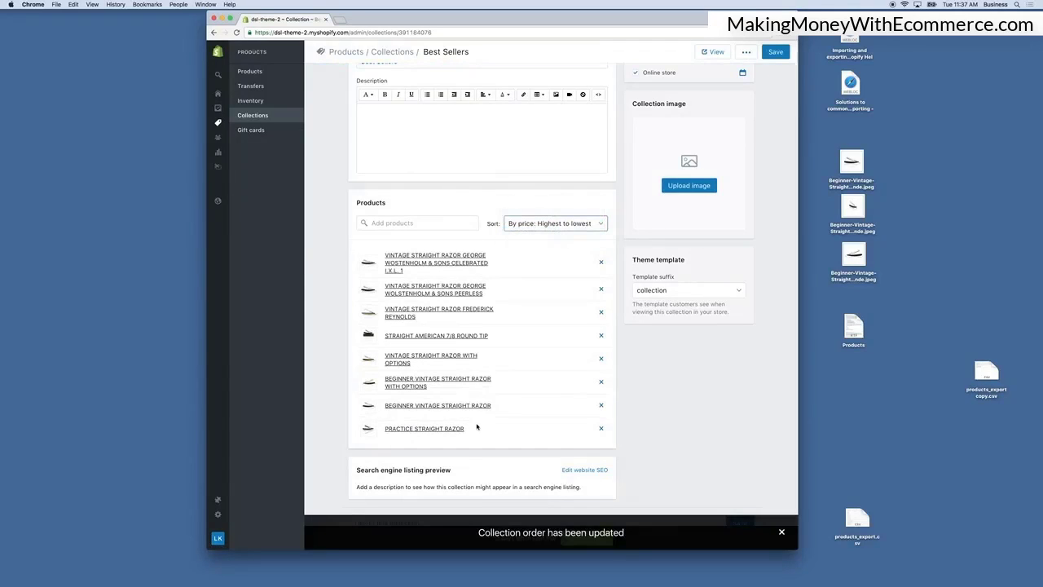
{"action": "left_click", "coordinate": [778, 53]}
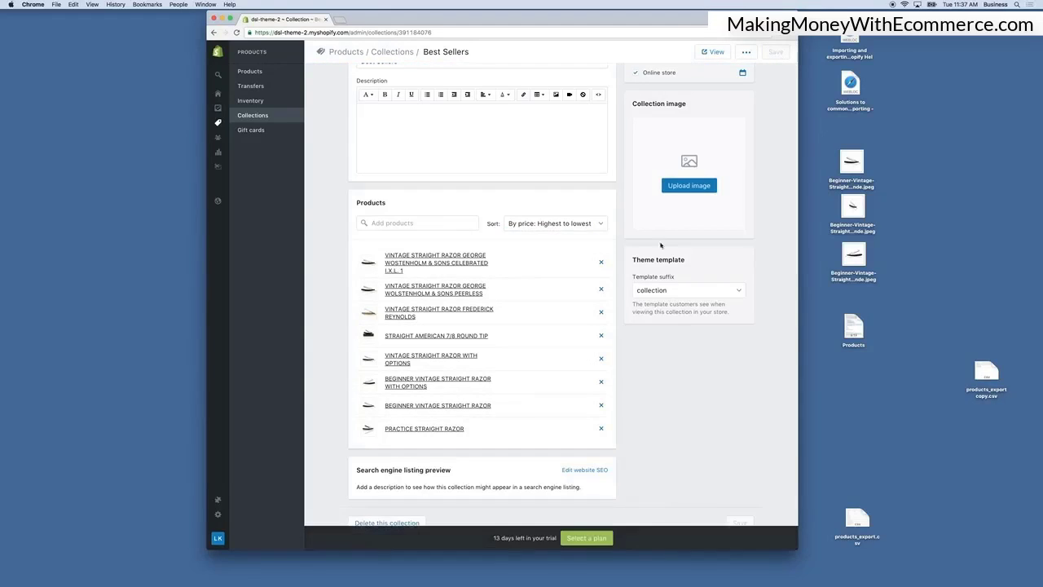
{"action": "scroll", "coordinate": [602, 274], "scroll_direction": "up", "scroll_amount": 2}
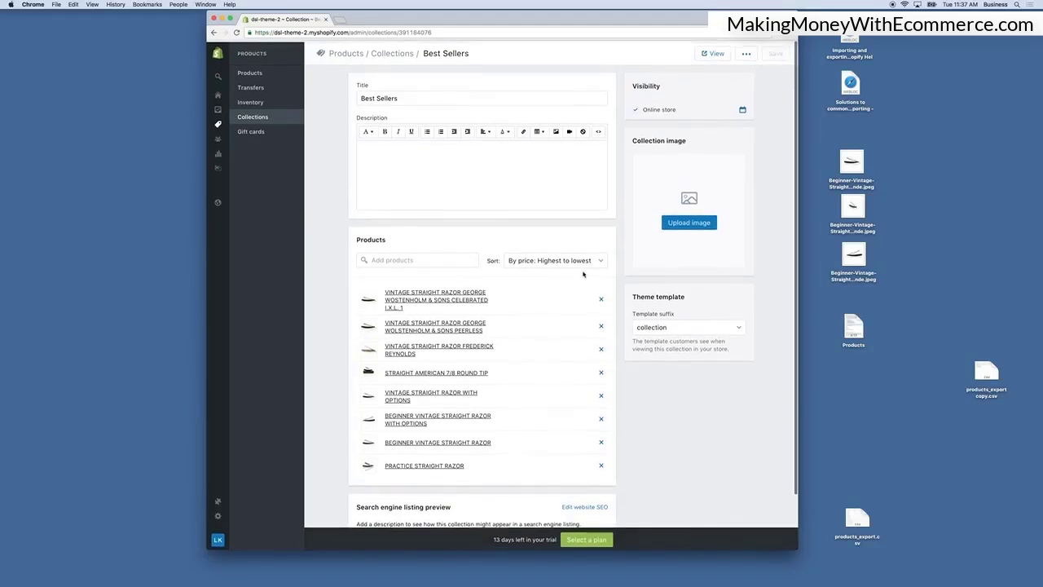
{"action": "left_click", "coordinate": [250, 71]}
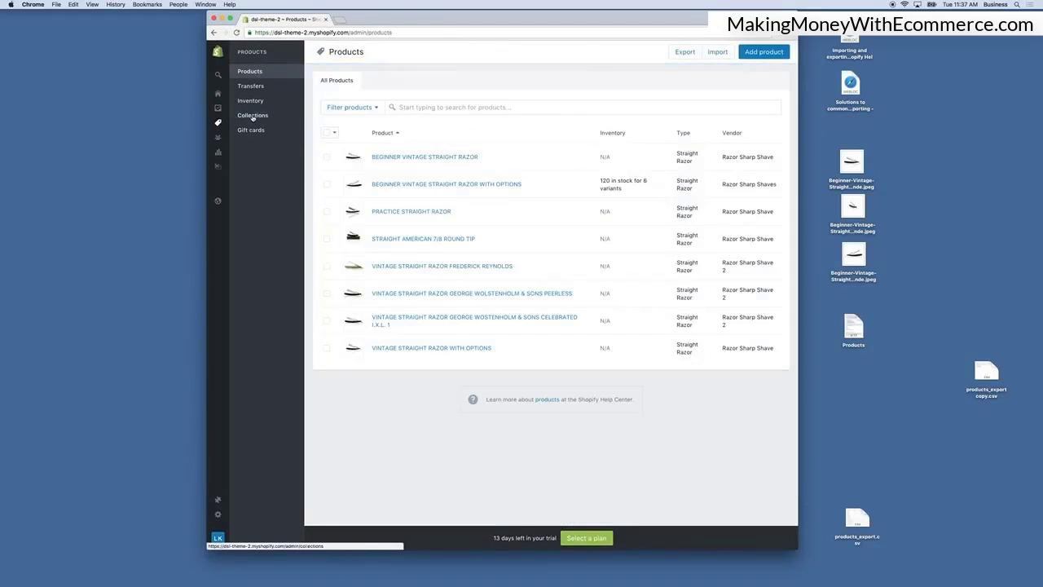